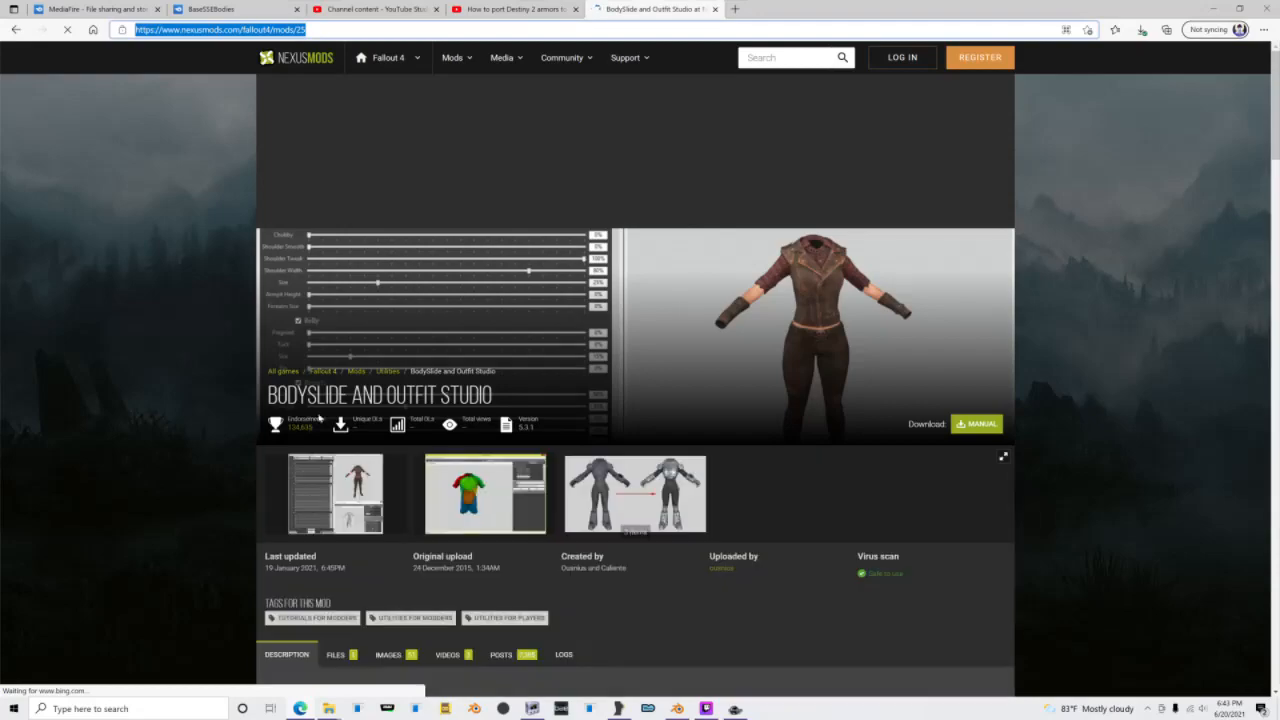
# Step: Open the BodySlide folder under Data > CalienteTools in the Skyrim Special Edition folder and switch to Outfit Studio
pyautogui.moveTo(330, 708)
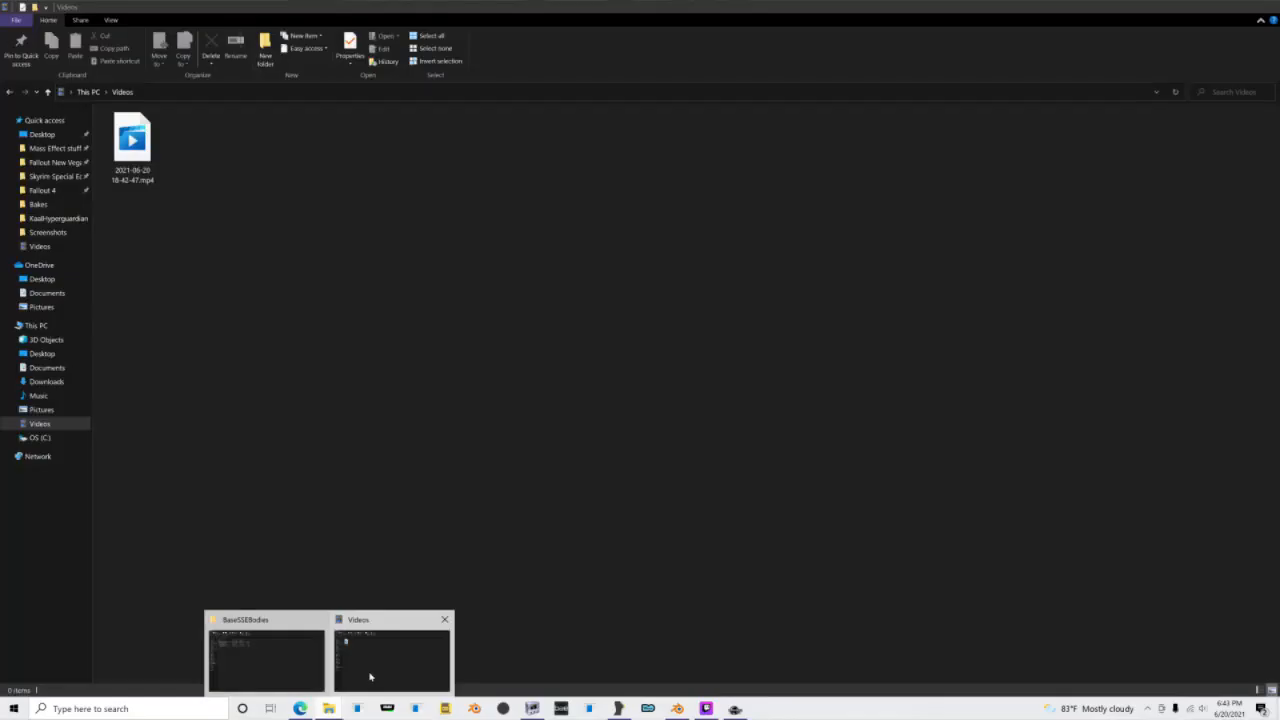
pyautogui.click(369, 678)
pyautogui.click(50, 175)
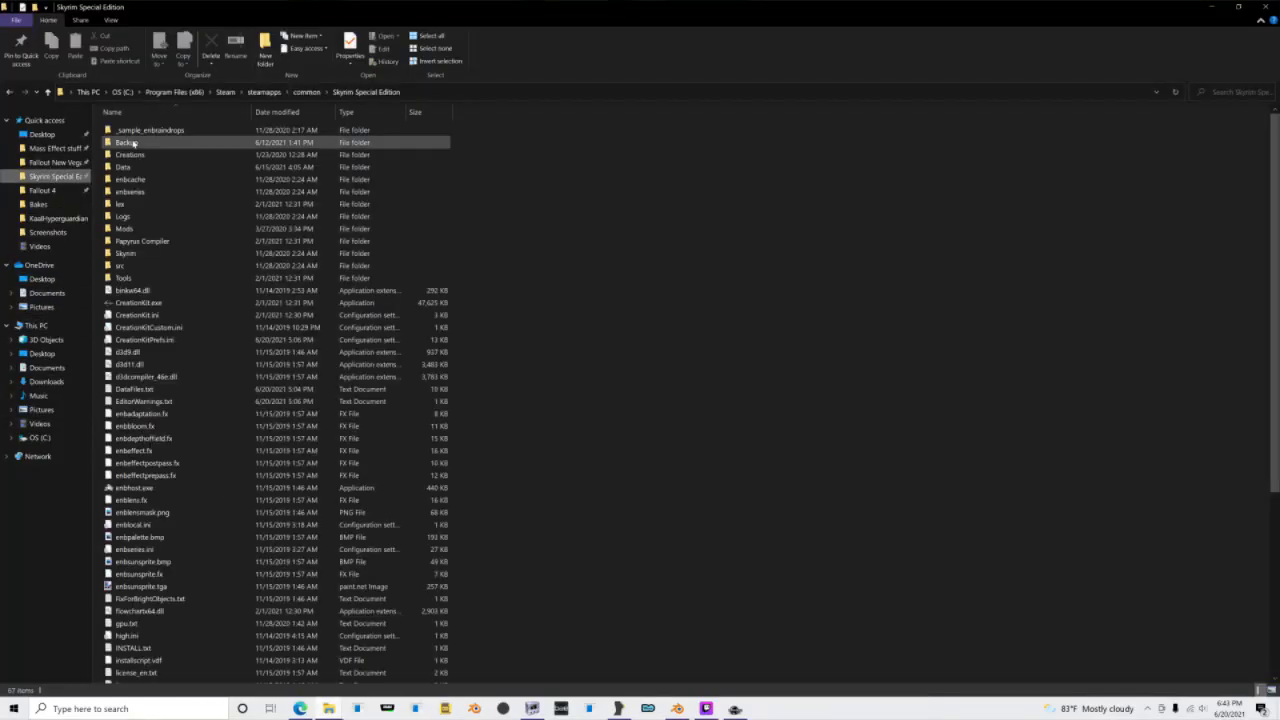
pyautogui.doubleClick(130, 166)
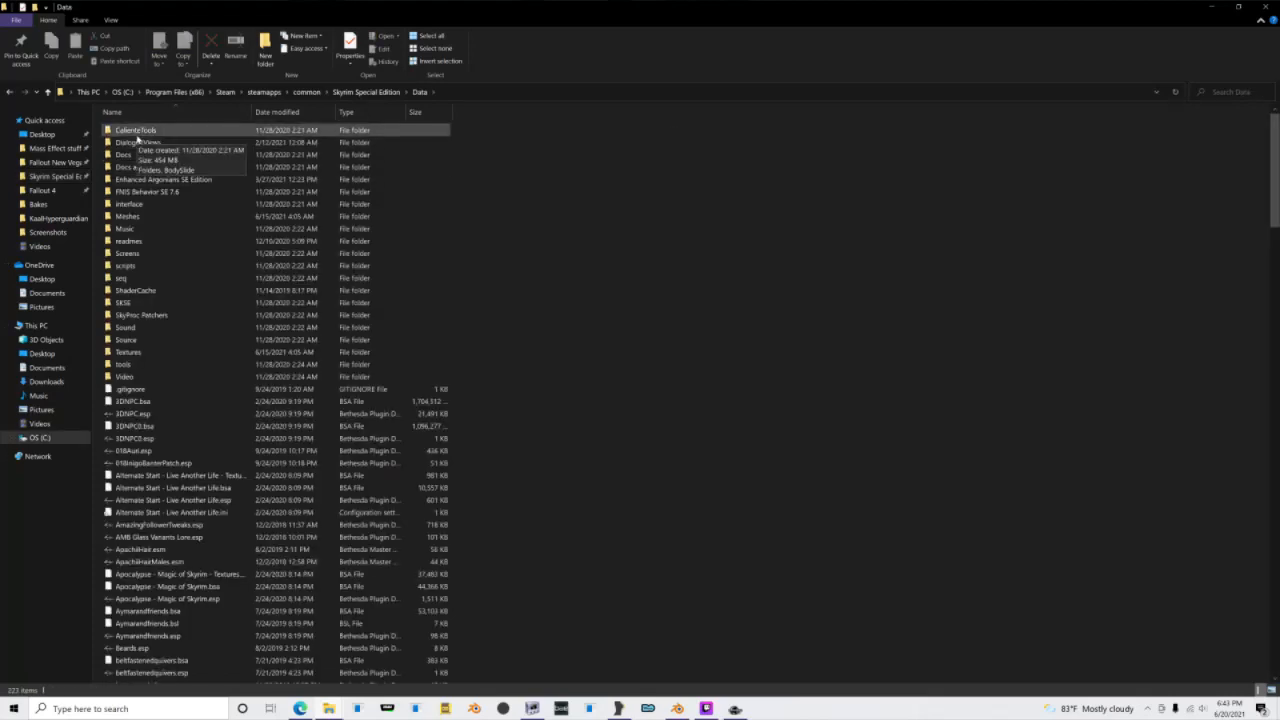
pyautogui.doubleClick(137, 136)
pyautogui.doubleClick(151, 130)
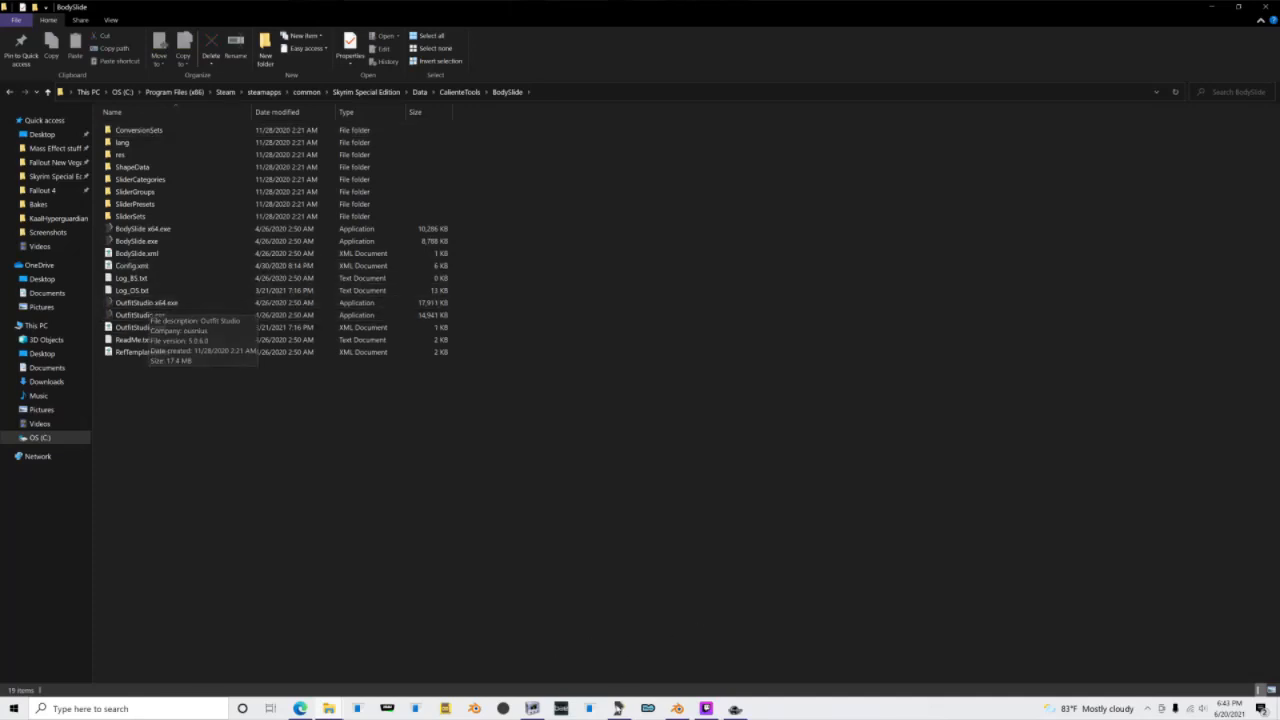
pyautogui.click(620, 709)
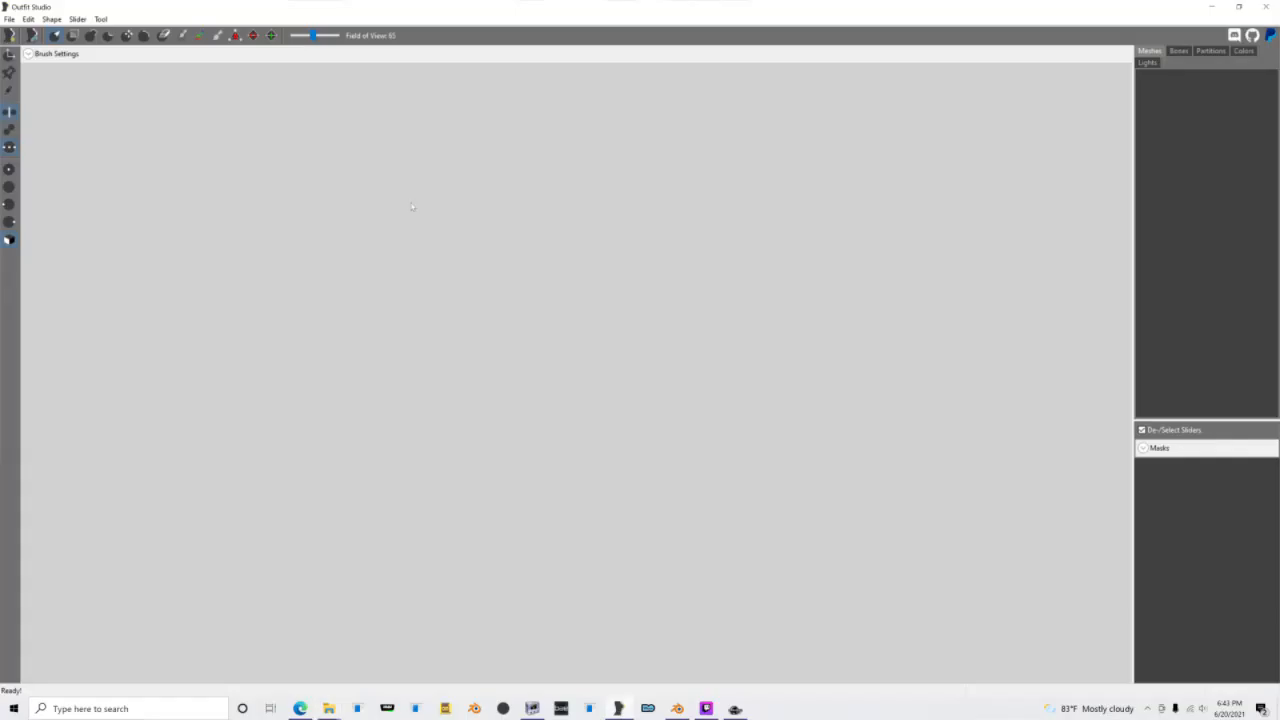
# Step: Import SolsticeTitanMale2020.nif from the Destiny meshes folder into the project
pyautogui.click(10, 19)
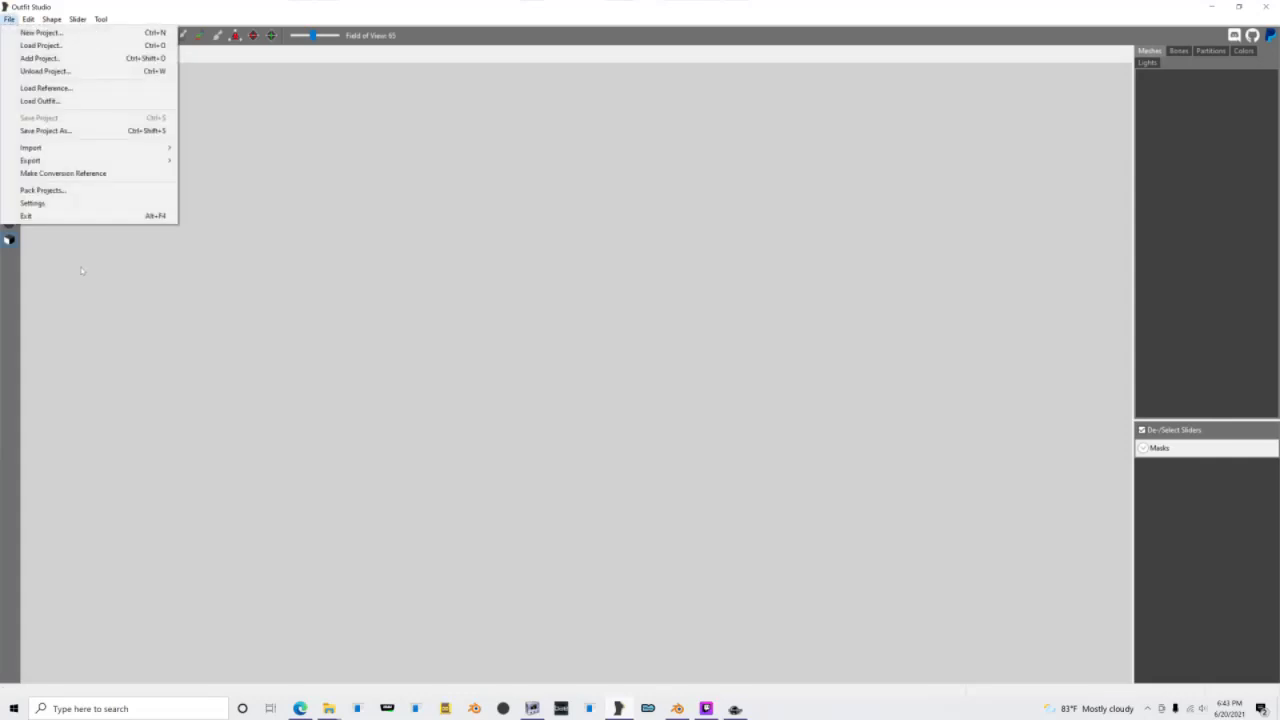
pyautogui.moveTo(150, 147)
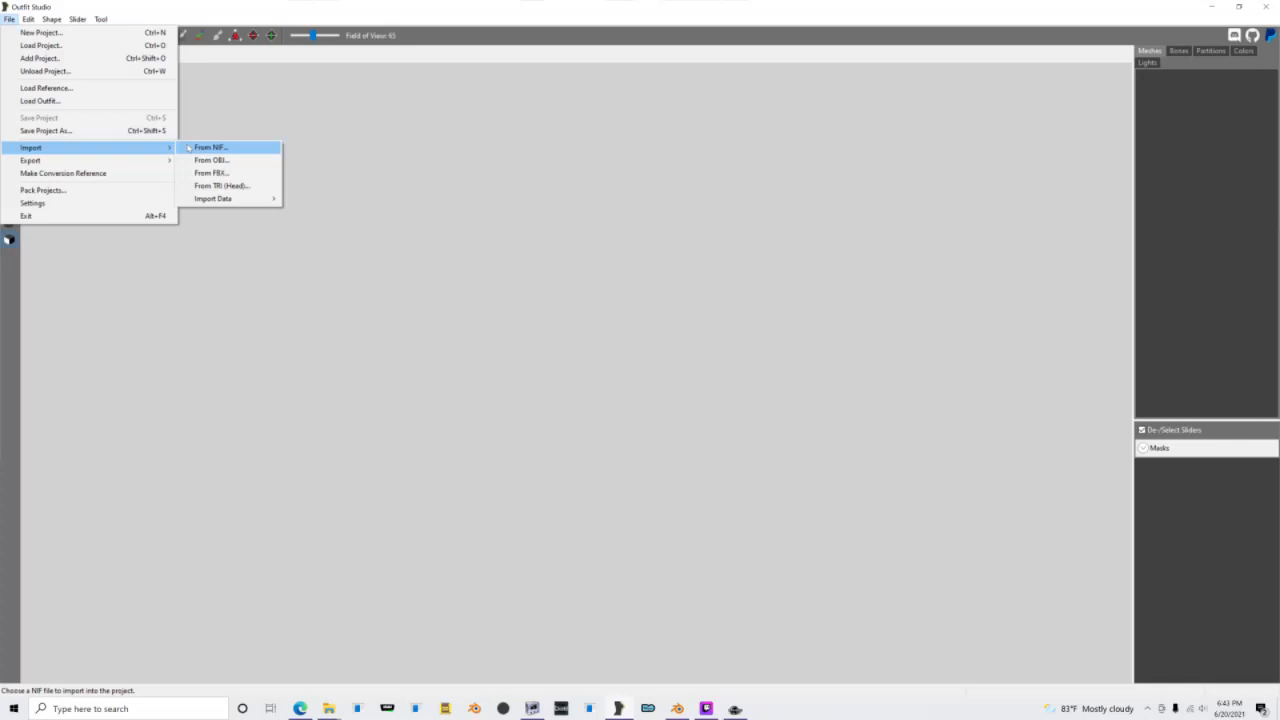
pyautogui.click(210, 148)
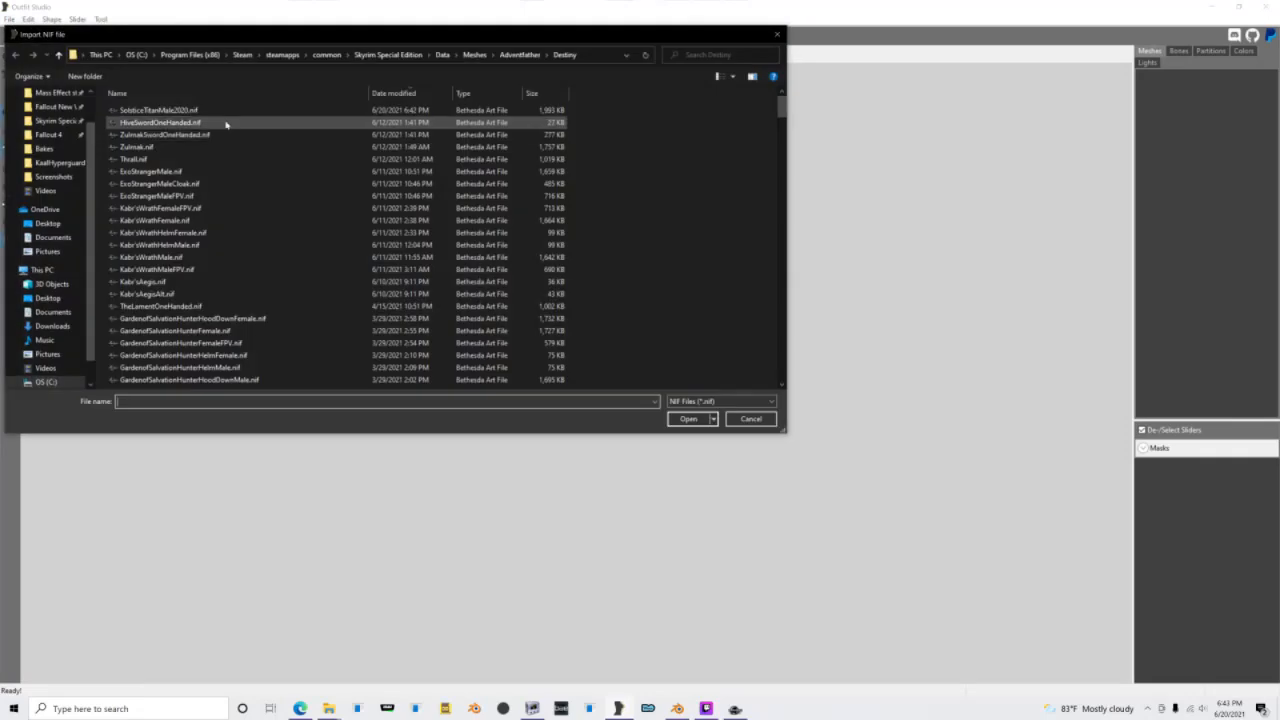
pyautogui.doubleClick(200, 109)
pyautogui.moveTo(481, 217); pyautogui.dragTo(610, 228, button='right')
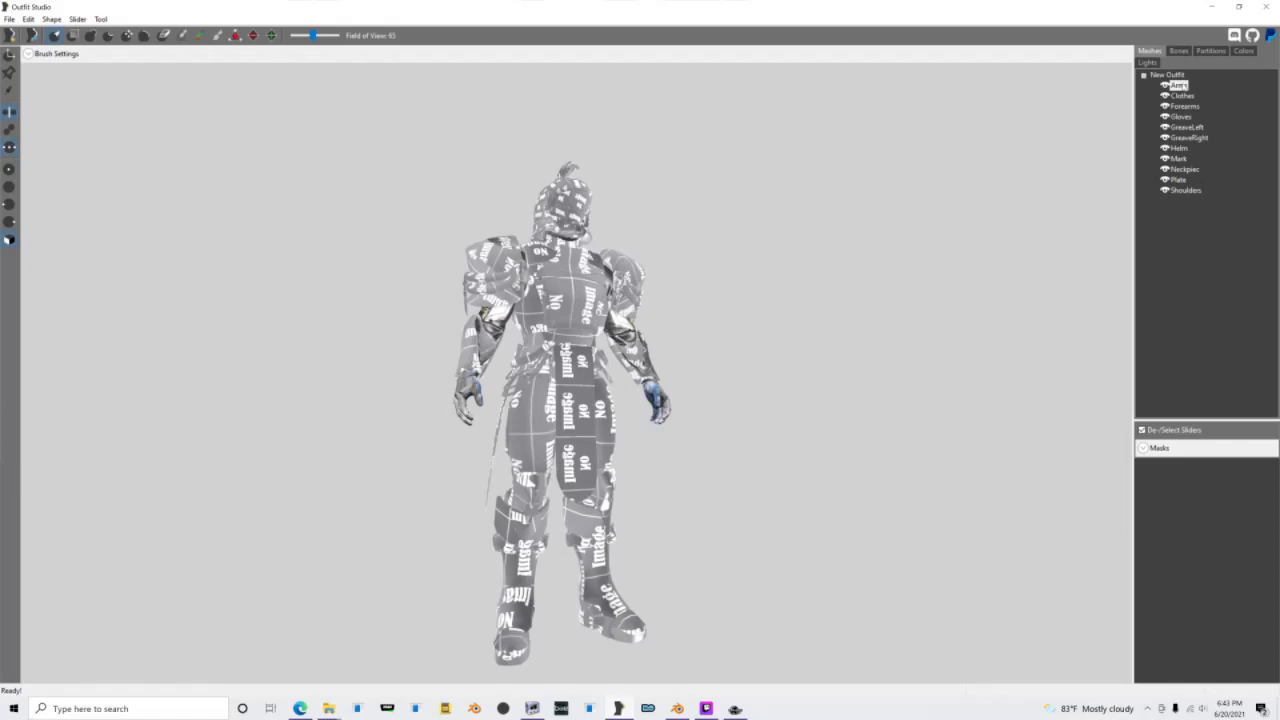
# Step: Delete all shapes of the imported Solstice outfit, from Arms through Shoulders
pyautogui.press('Escape')
pyautogui.hotkey('shift', 'Down')
pyautogui.hotkey('shift', 'Down')
pyautogui.hotkey('shift', 'Down')
pyautogui.hotkey('shift', 'Down')
pyautogui.hotkey('shift', 'Down')
pyautogui.hotkey('shift', 'Down')
pyautogui.hotkey('shift', 'Down')
pyautogui.hotkey('shift', 'Down')
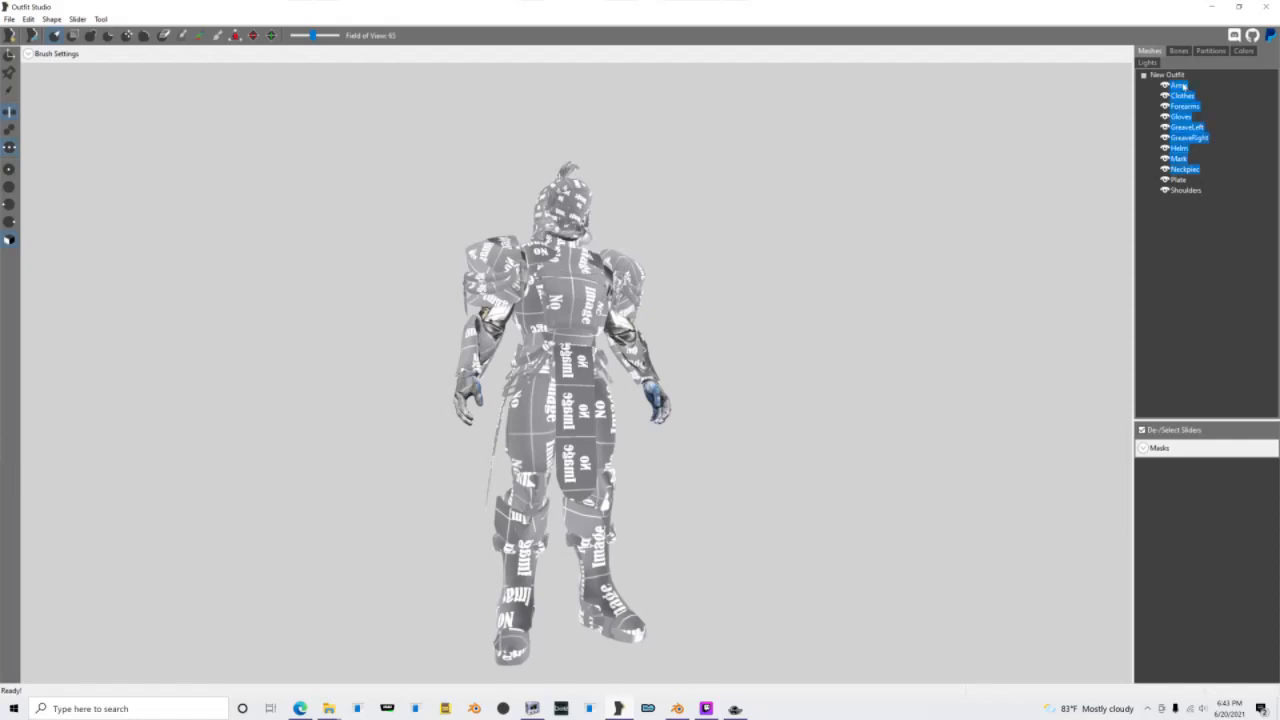
pyautogui.hotkey('shift', 'Down')
pyautogui.hotkey('shift', 'Down')
pyautogui.press('Delete')
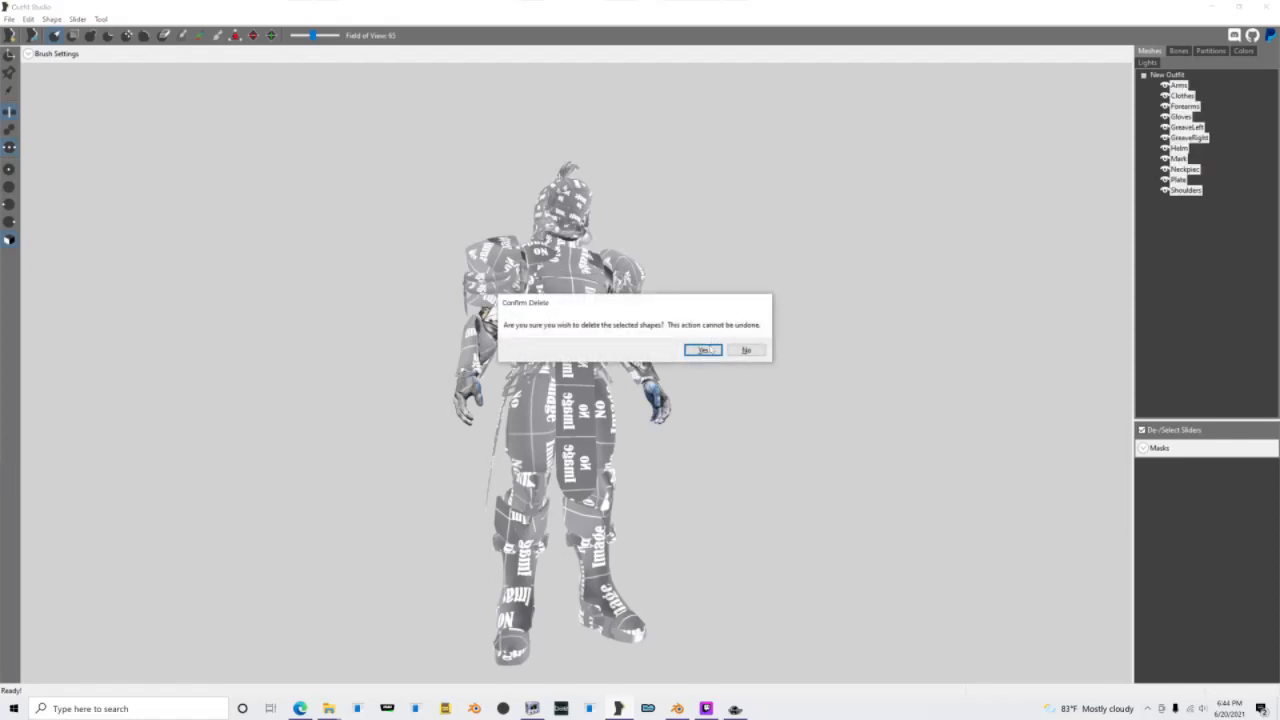
pyautogui.click(705, 350)
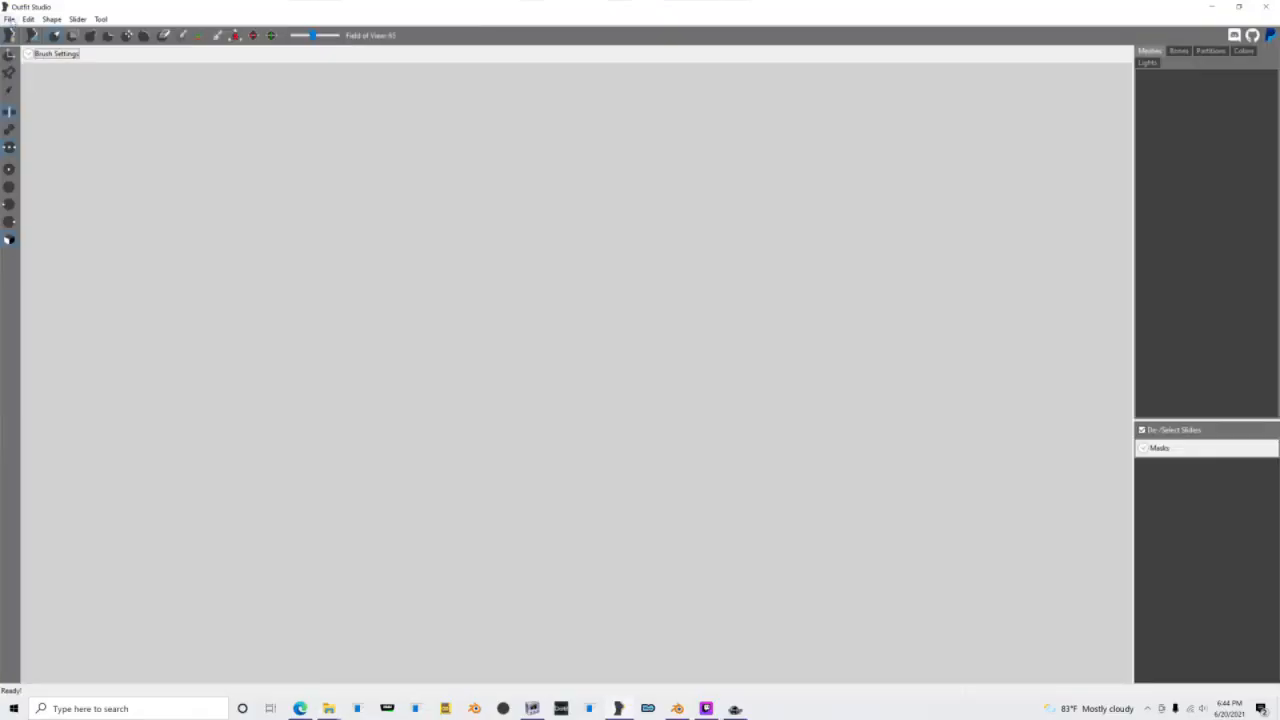
# Step: Import Kabr'sWrathMale.nif from the Destiny meshes folder into the empty project
pyautogui.click(9, 19)
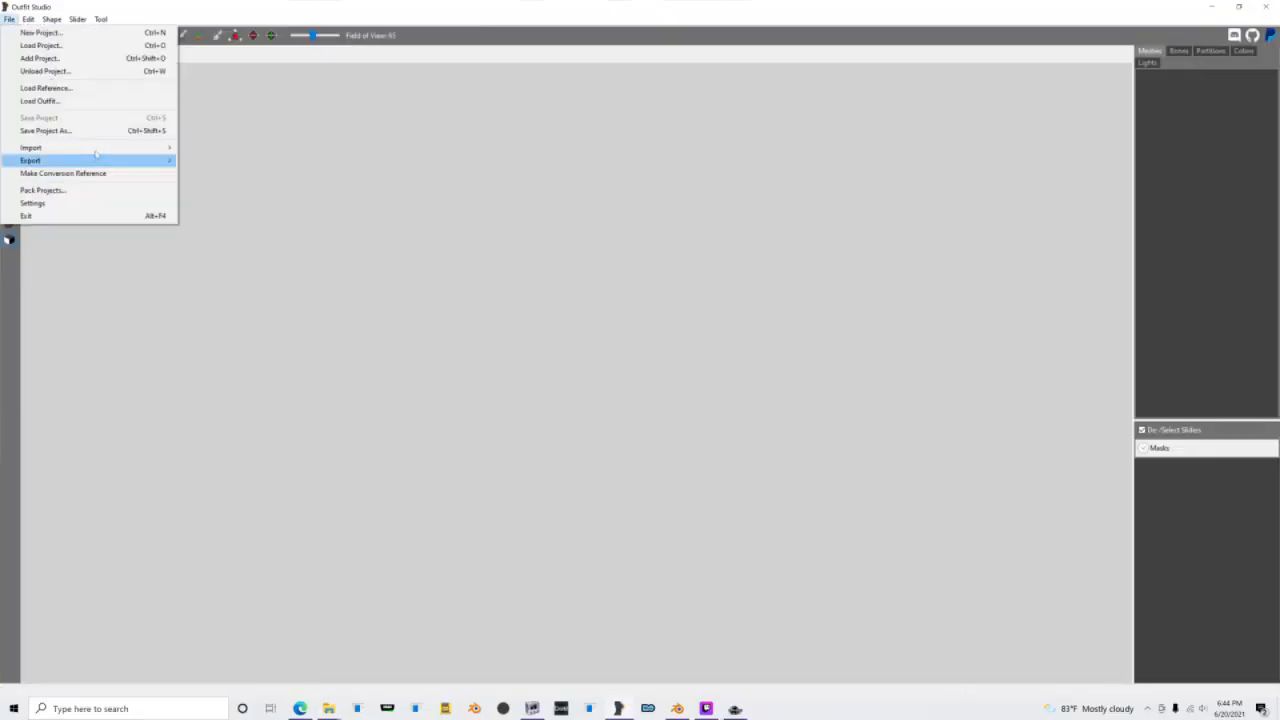
pyautogui.moveTo(100, 147)
pyautogui.click(210, 147)
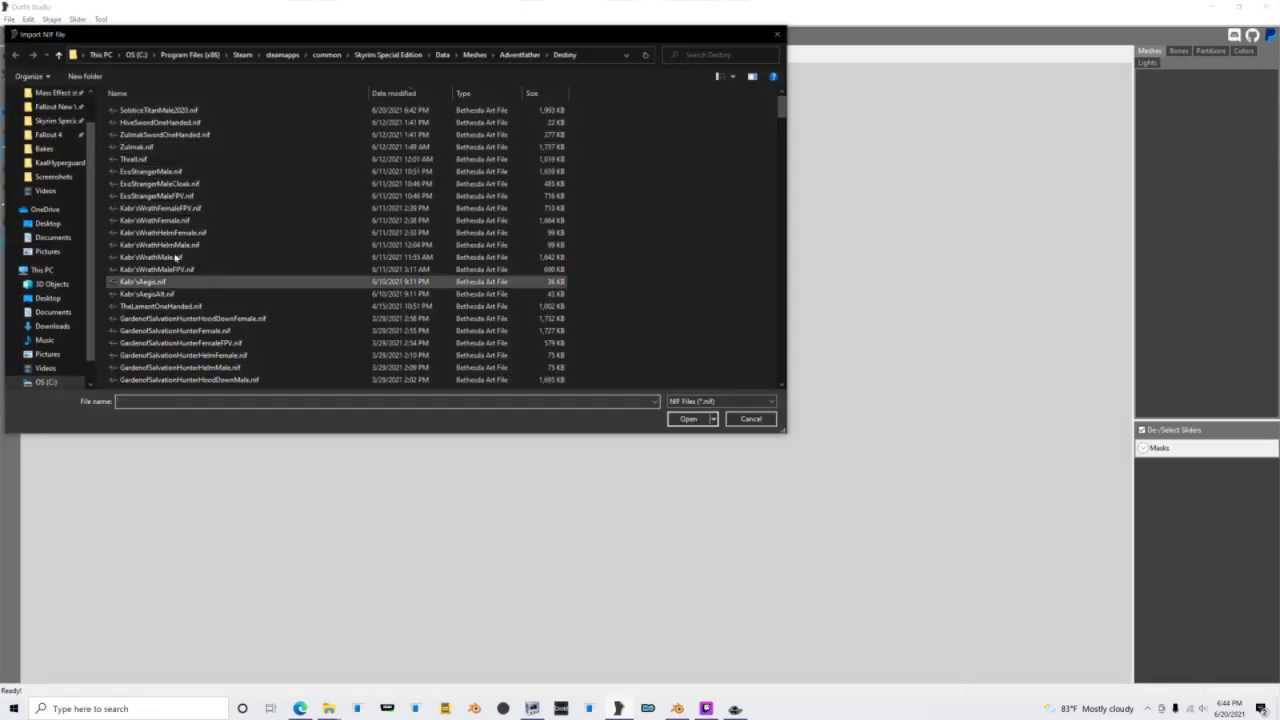
pyautogui.doubleClick(176, 258)
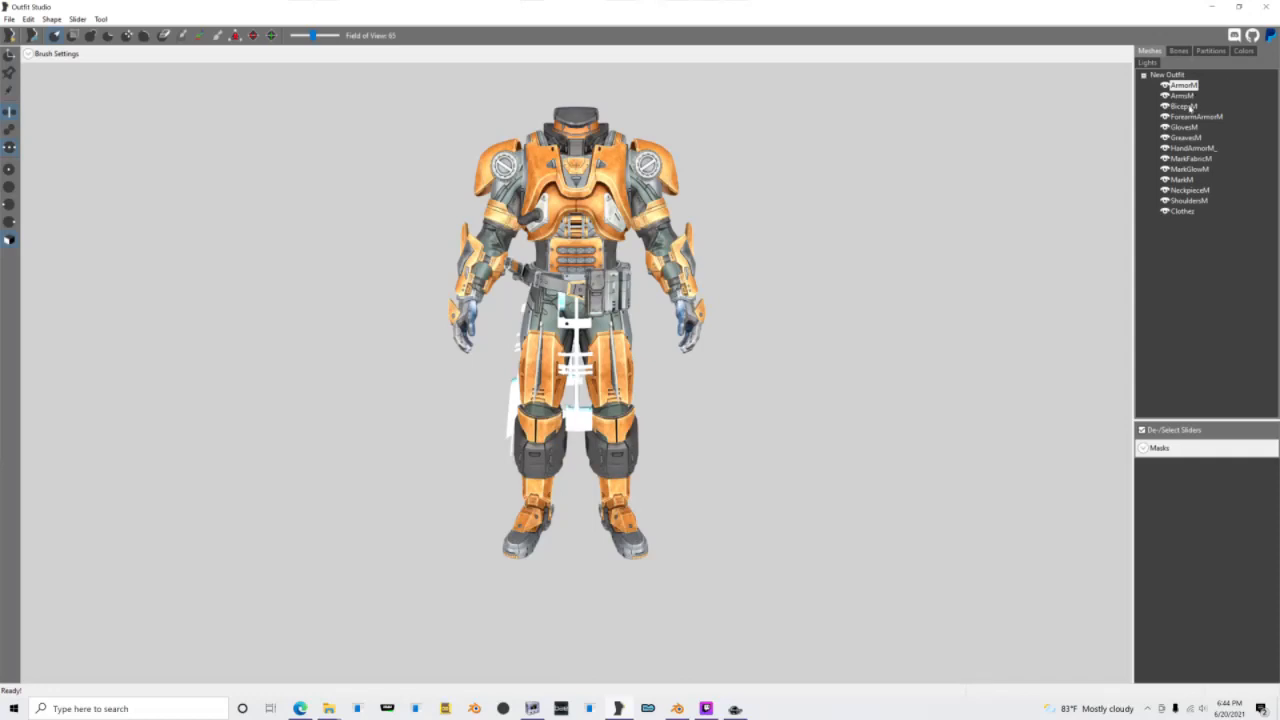
# Step: Delete ArmorM, BicepsM, ForearmArmorM, GlovesM, GreavesM, HandArmorM_, MarkFabricM, MarkGlowM, MarkM and NeckpieceM, leaving only ArmsM, ShouldersM and Clothes
pyautogui.keyDown('ctrl'); pyautogui.click(1188, 106); pyautogui.keyUp('ctrl')
pyautogui.keyDown('ctrl'); pyautogui.click(1197, 117); pyautogui.keyUp('ctrl')
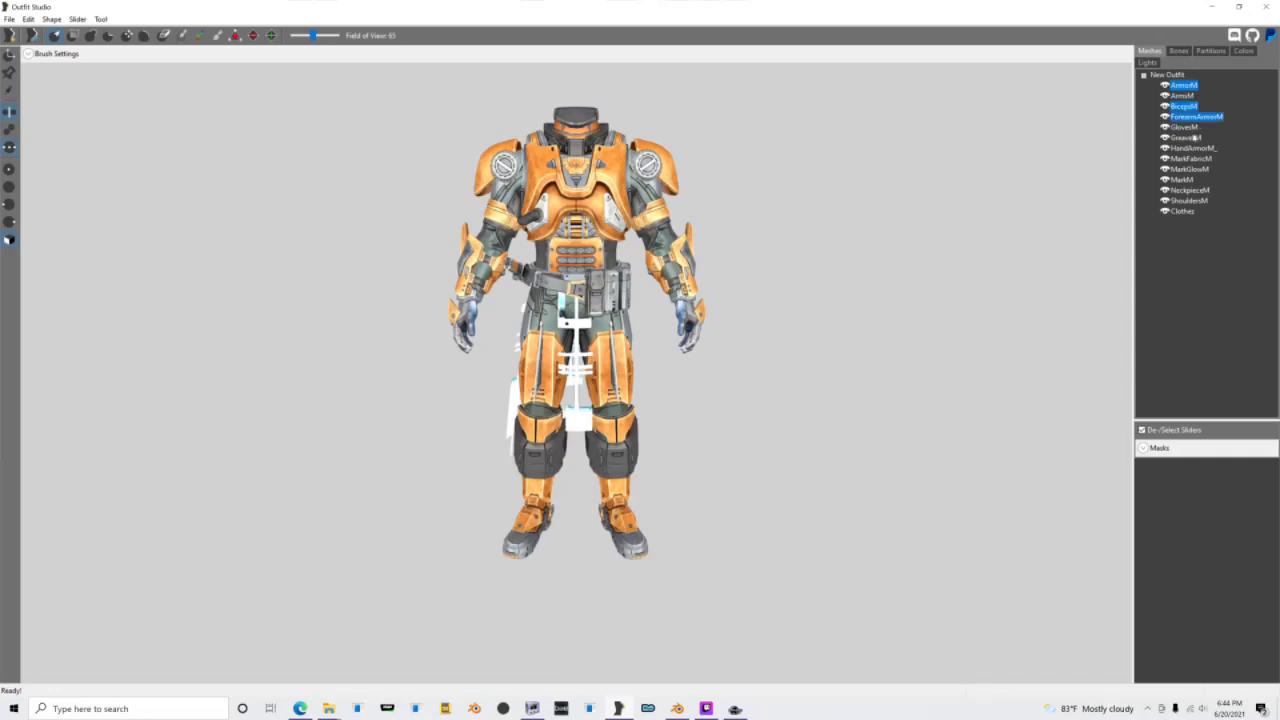
pyautogui.keyDown('ctrl'); pyautogui.click(1190, 138); pyautogui.keyUp('ctrl')
pyautogui.keyDown('ctrl'); pyautogui.click(1185, 127); pyautogui.keyUp('ctrl')
pyautogui.keyDown('ctrl'); pyautogui.click(1190, 190); pyautogui.keyUp('ctrl')
pyautogui.keyDown('ctrl'); pyautogui.click(1182, 179); pyautogui.keyUp('ctrl')
pyautogui.keyDown('ctrl'); pyautogui.click(1188, 169); pyautogui.keyUp('ctrl')
pyautogui.keyDown('ctrl'); pyautogui.click(1190, 158); pyautogui.keyUp('ctrl')
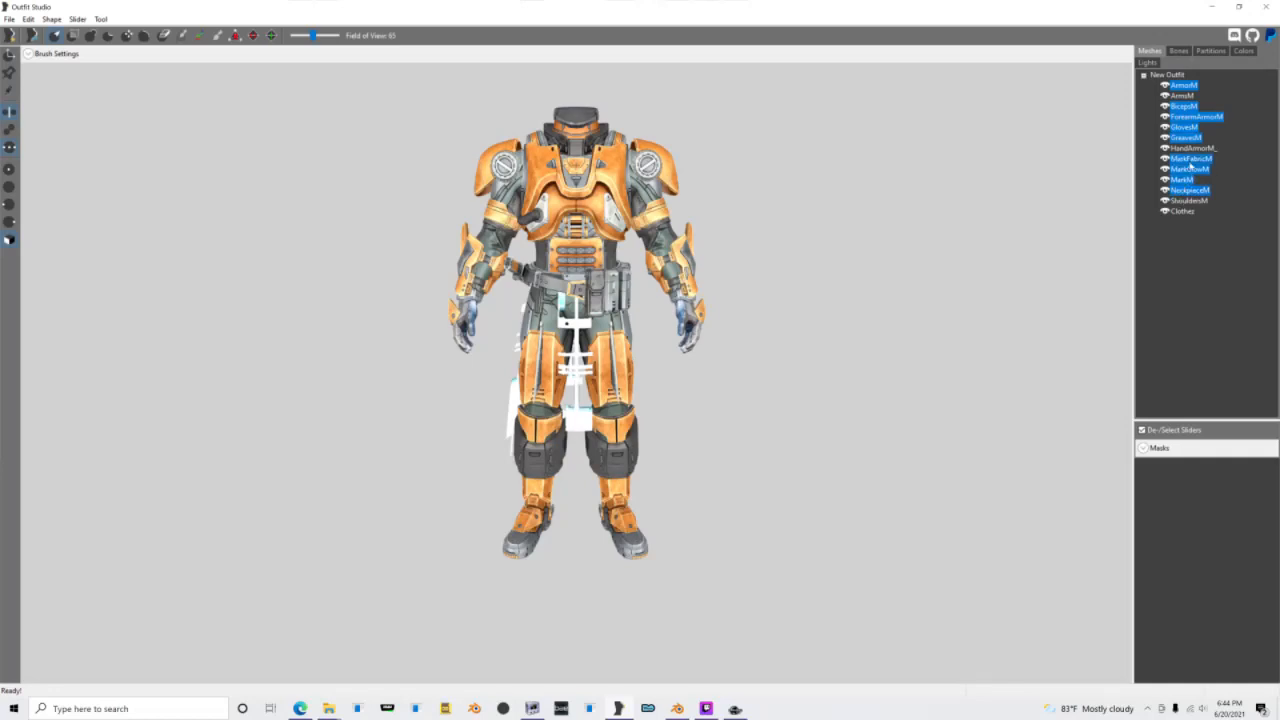
pyautogui.keyDown('ctrl'); pyautogui.click(1191, 148); pyautogui.keyUp('ctrl')
pyautogui.rightClick(1191, 150)
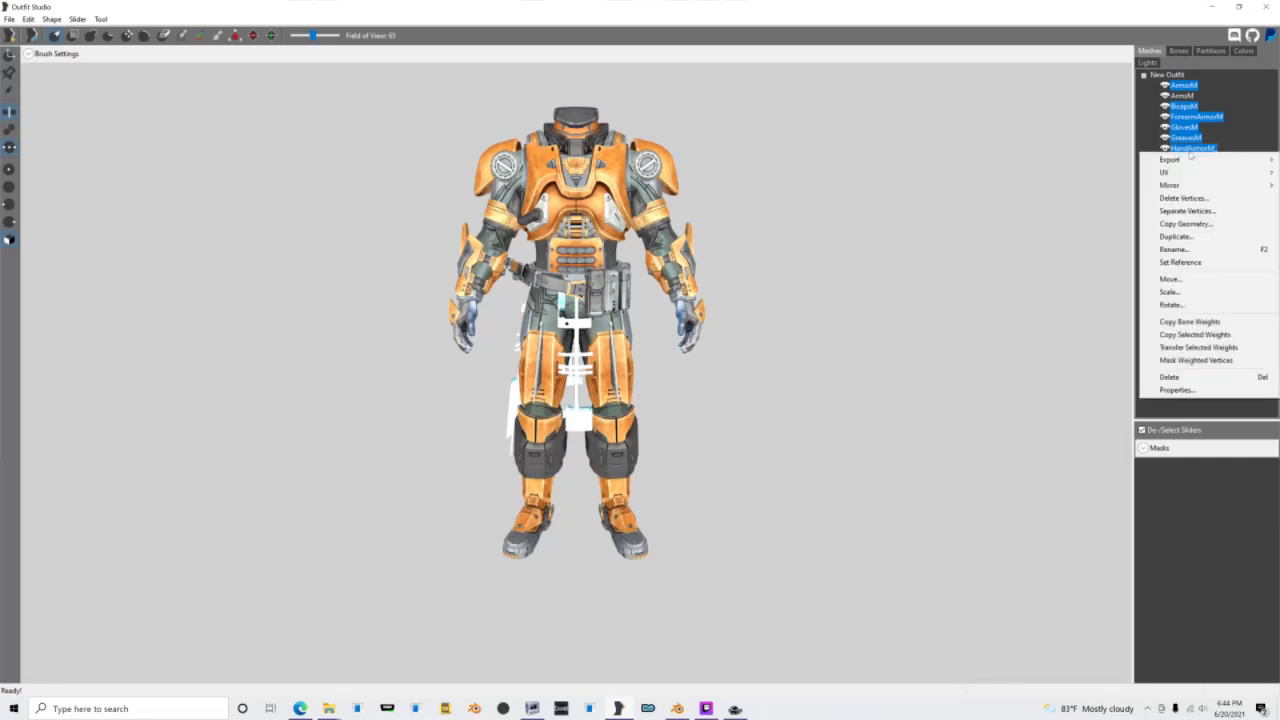
pyautogui.click(995, 266)
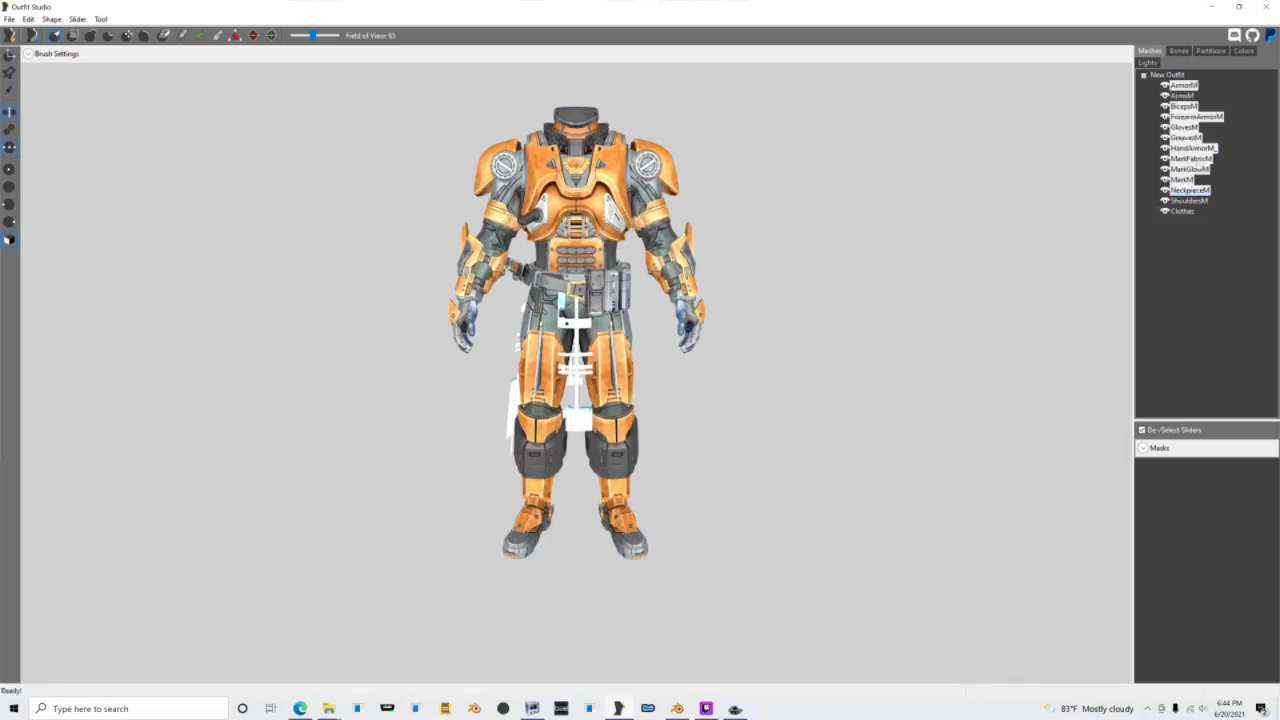
pyautogui.rightClick(1190, 158)
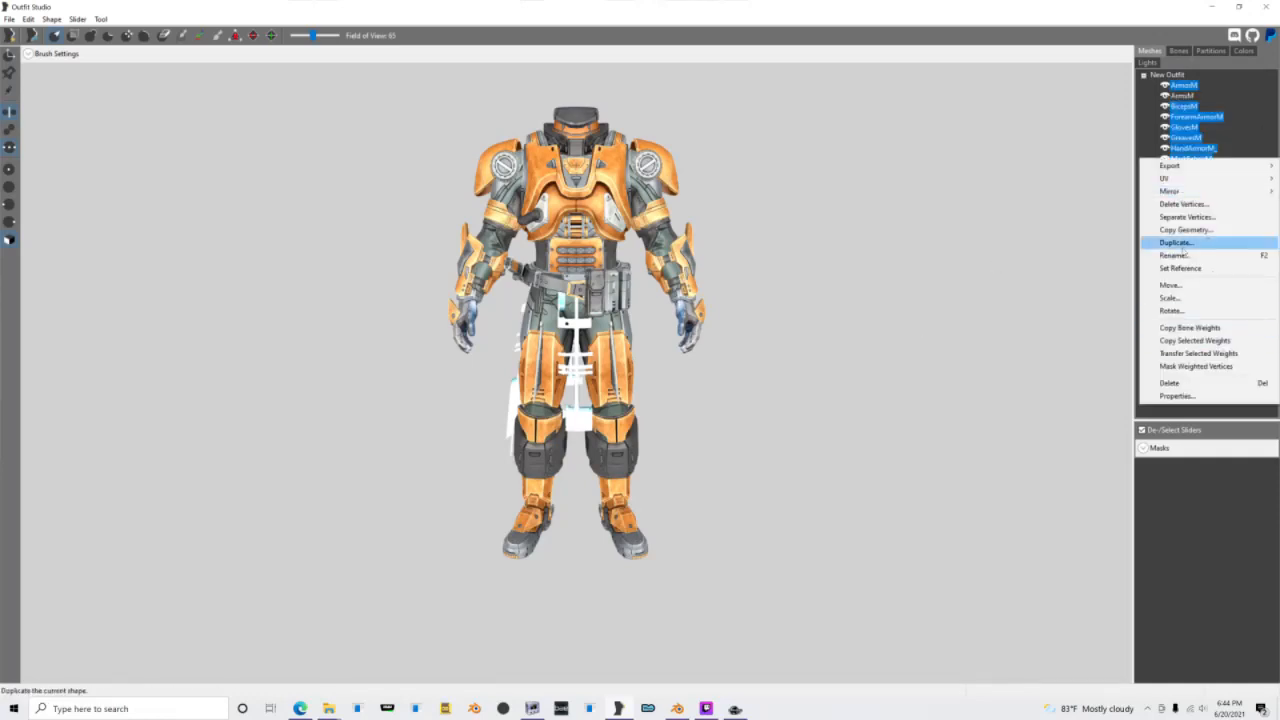
pyautogui.click(1169, 383)
pyautogui.click(703, 350)
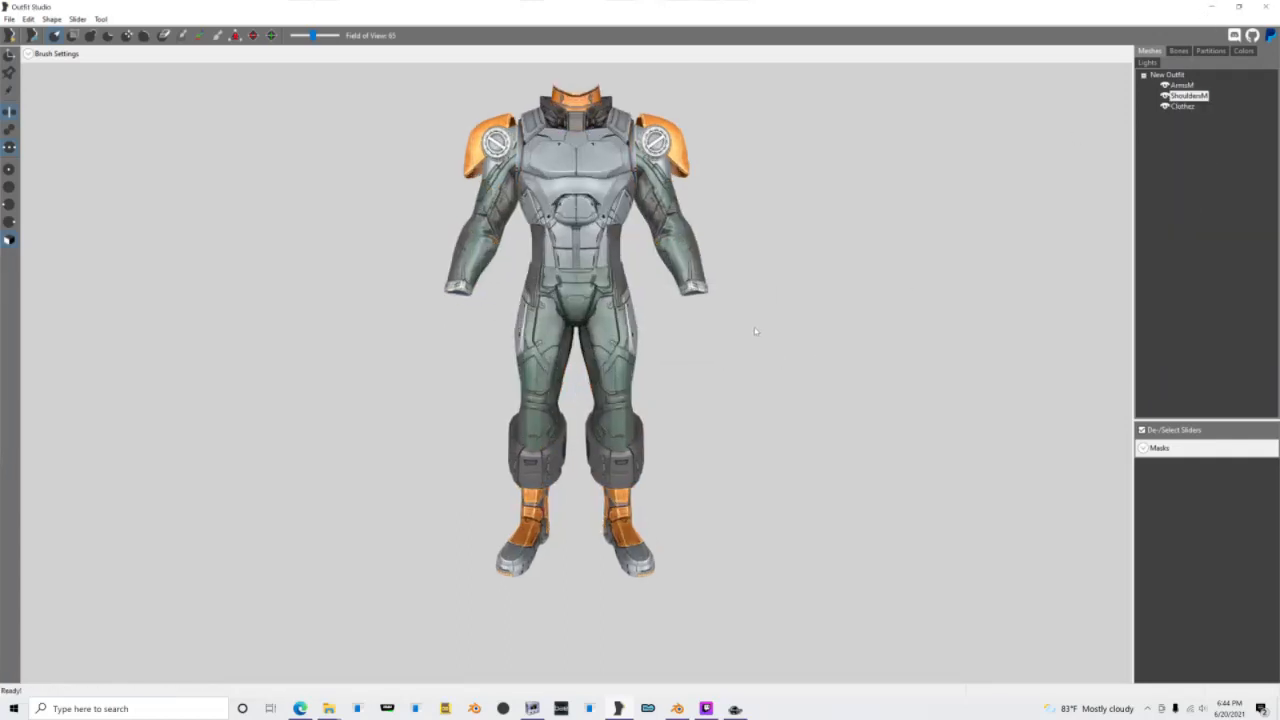
# Step: Set the ArmsM shape as the project's reference shape
pyautogui.moveTo(750, 302)
pyautogui.mouseDown(button='right')
pyautogui.moveTo(660, 290)
pyautogui.moveTo(753, 300)
pyautogui.mouseUp(button='right')
pyautogui.rightClick(1177, 88)
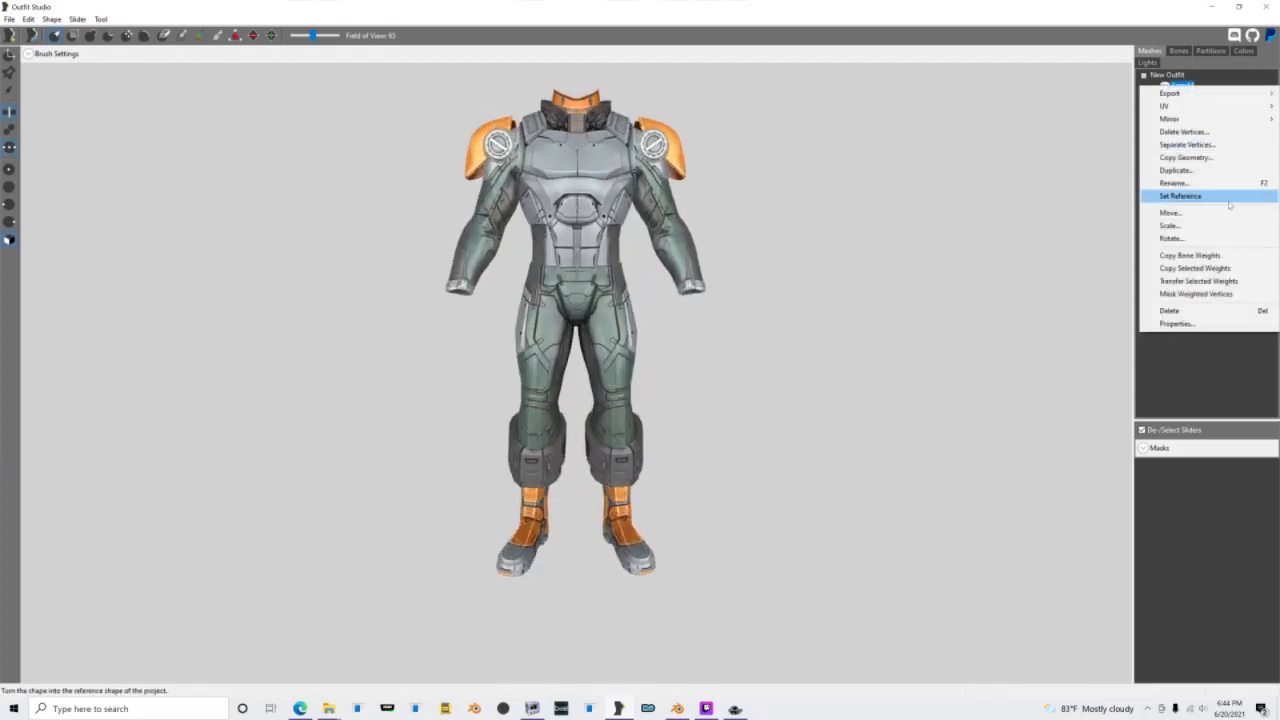
pyautogui.click(1226, 199)
# Step: Turn off the textures and examine the arm mesh's bone weights, including the left finger and right upper-arm twist bones
pyautogui.click(1180, 52)
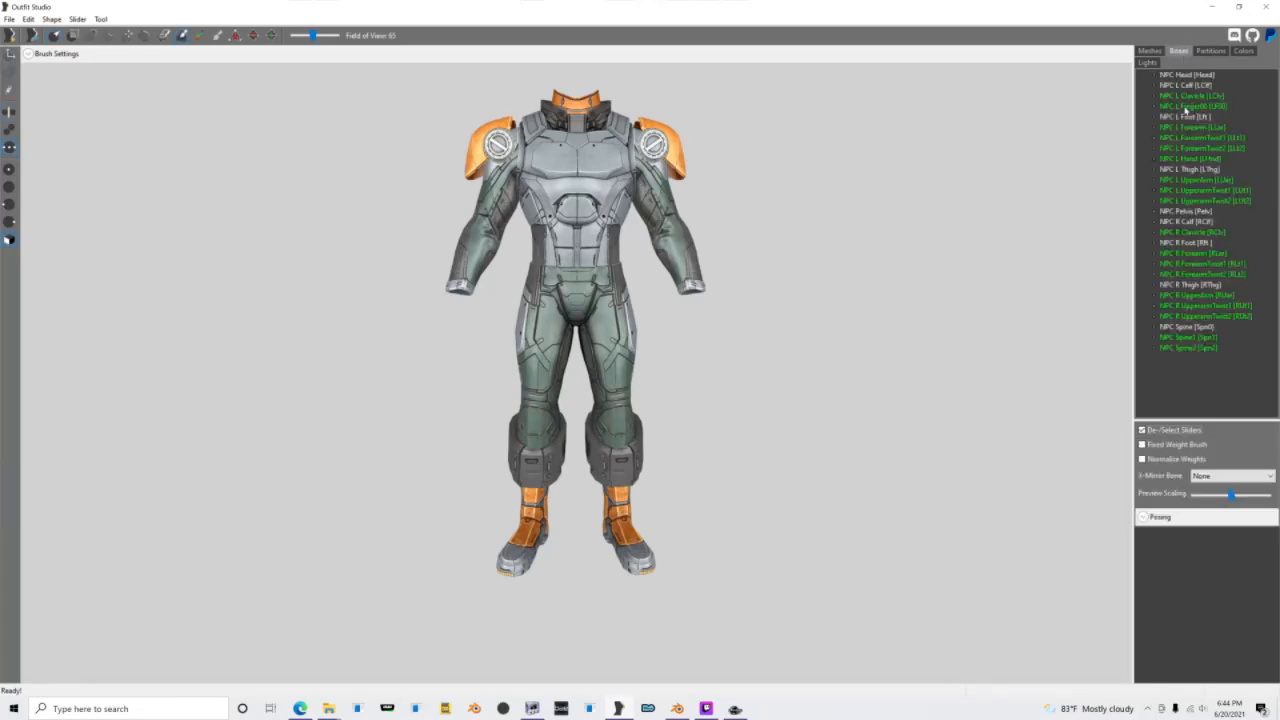
pyautogui.scroll(2, 783, 213)
pyautogui.moveTo(740, 214); pyautogui.dragTo(702, 204, button='right')
pyautogui.press('t')
pyautogui.moveTo(702, 204); pyautogui.dragTo(697, 308, button='middle')
pyautogui.scroll(3, 697, 308)
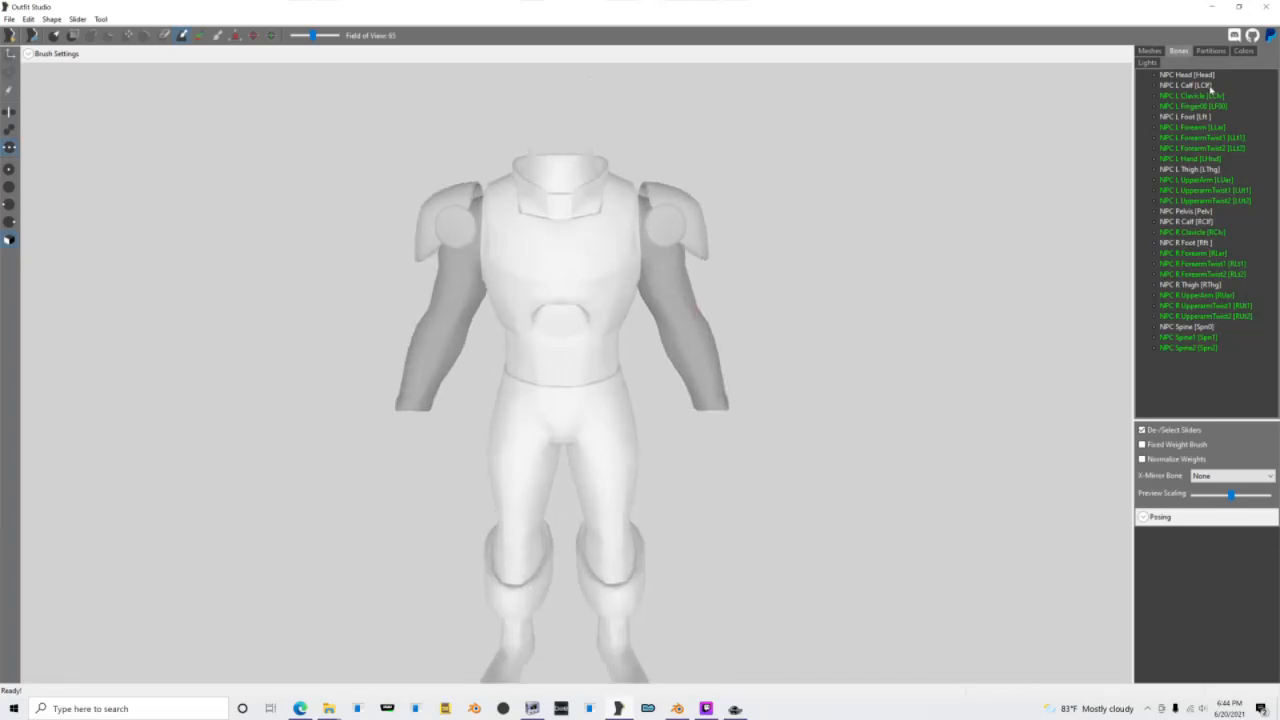
pyautogui.click(1211, 96)
pyautogui.click(1210, 106)
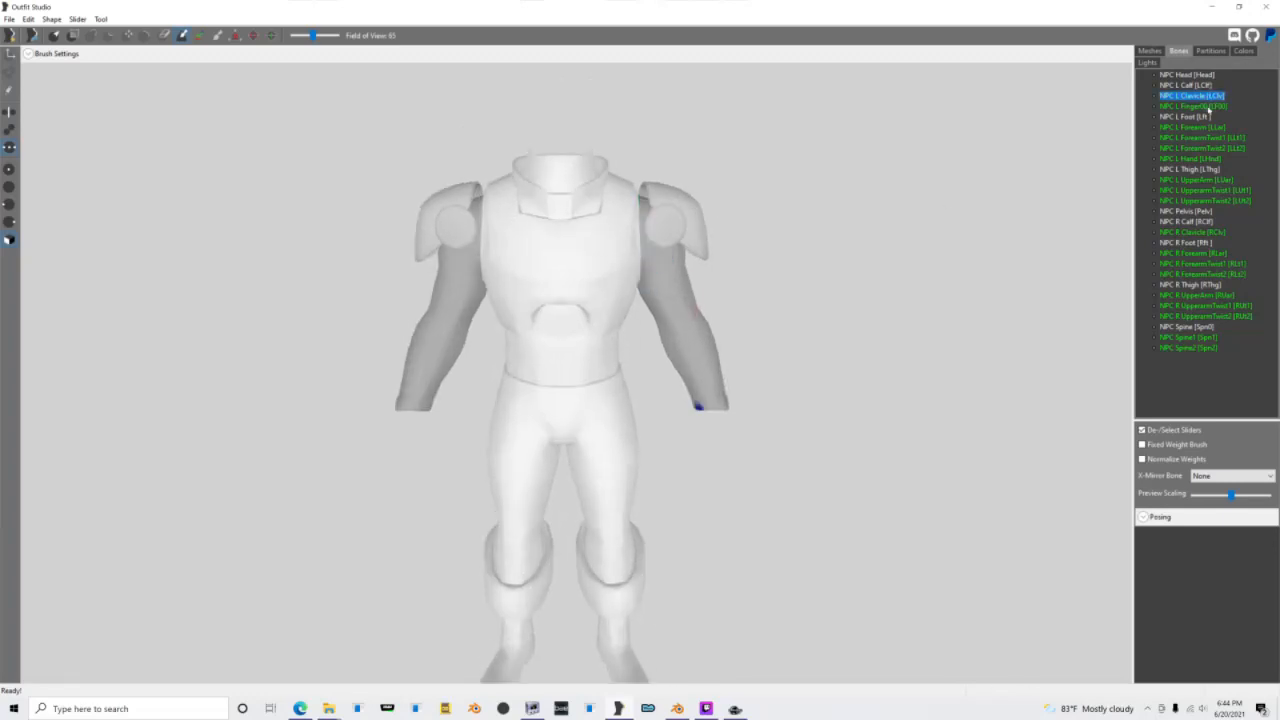
pyautogui.click(1150, 50)
pyautogui.click(1181, 51)
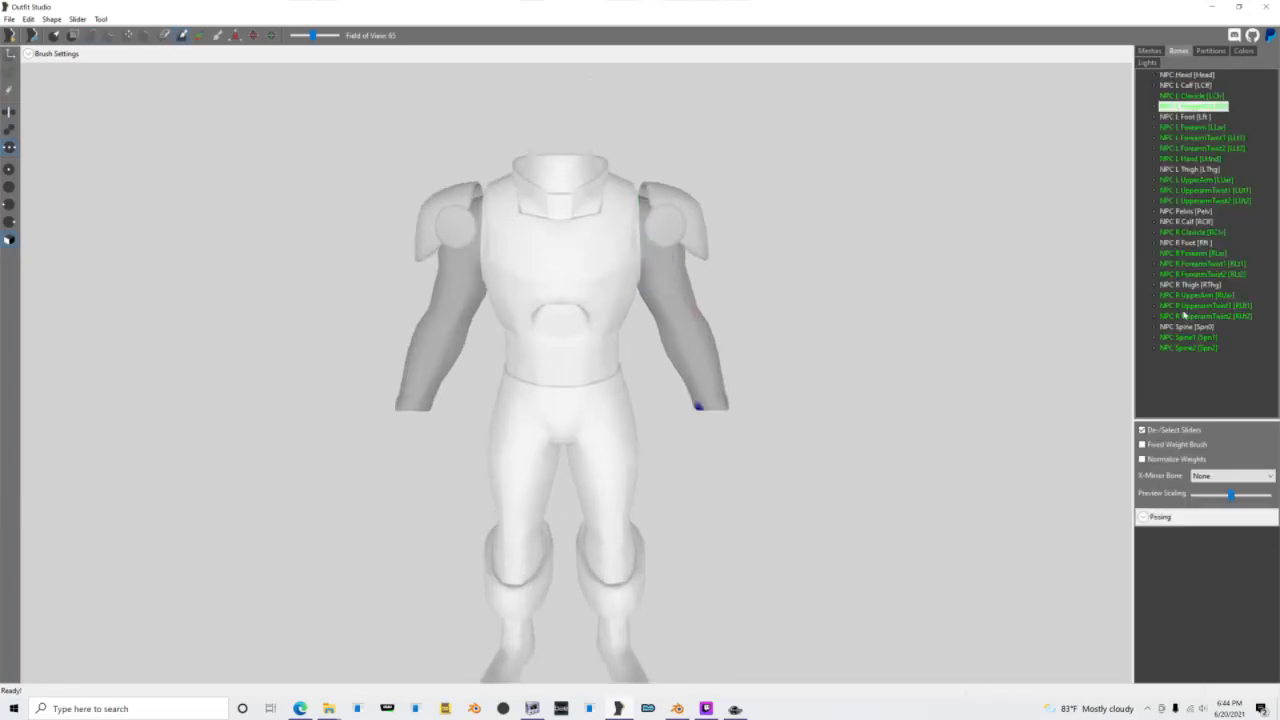
pyautogui.click(1200, 305)
pyautogui.click(1188, 326)
pyautogui.click(1200, 305)
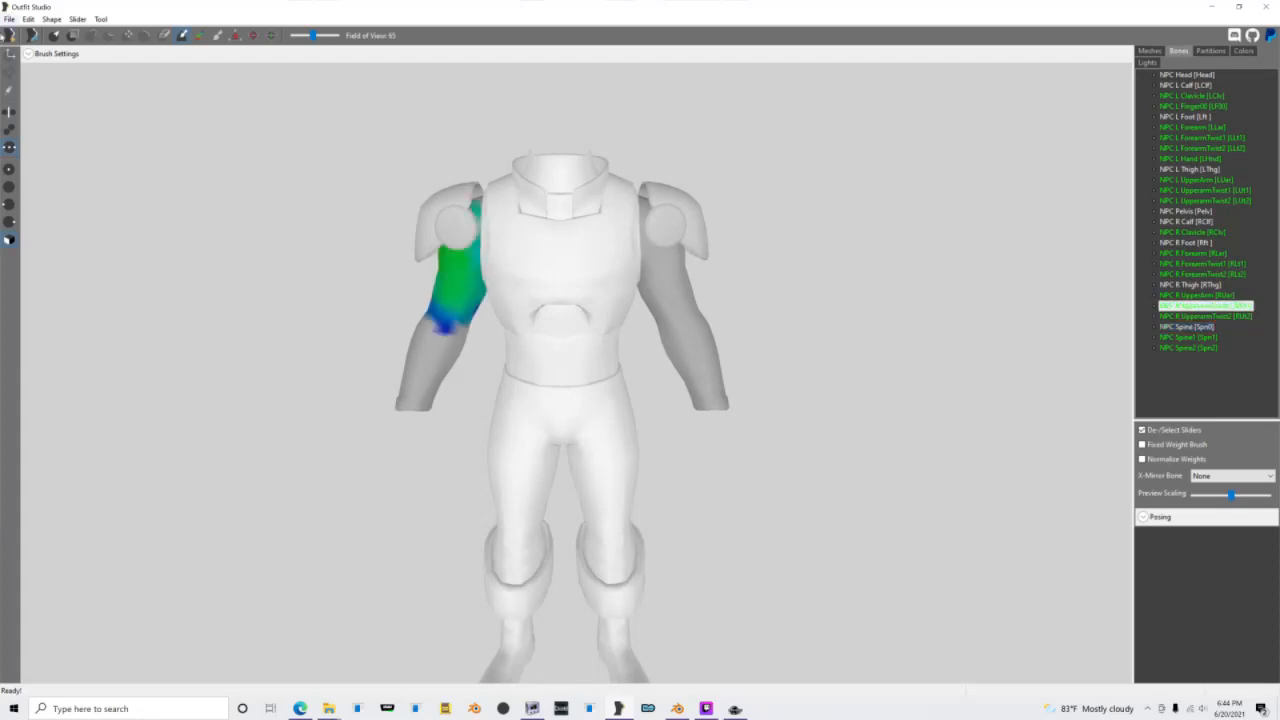
# Step: Import the Solstice armor OBJ file from the Documents folder as new shapes
pyautogui.click(9, 19)
pyautogui.moveTo(150, 147)
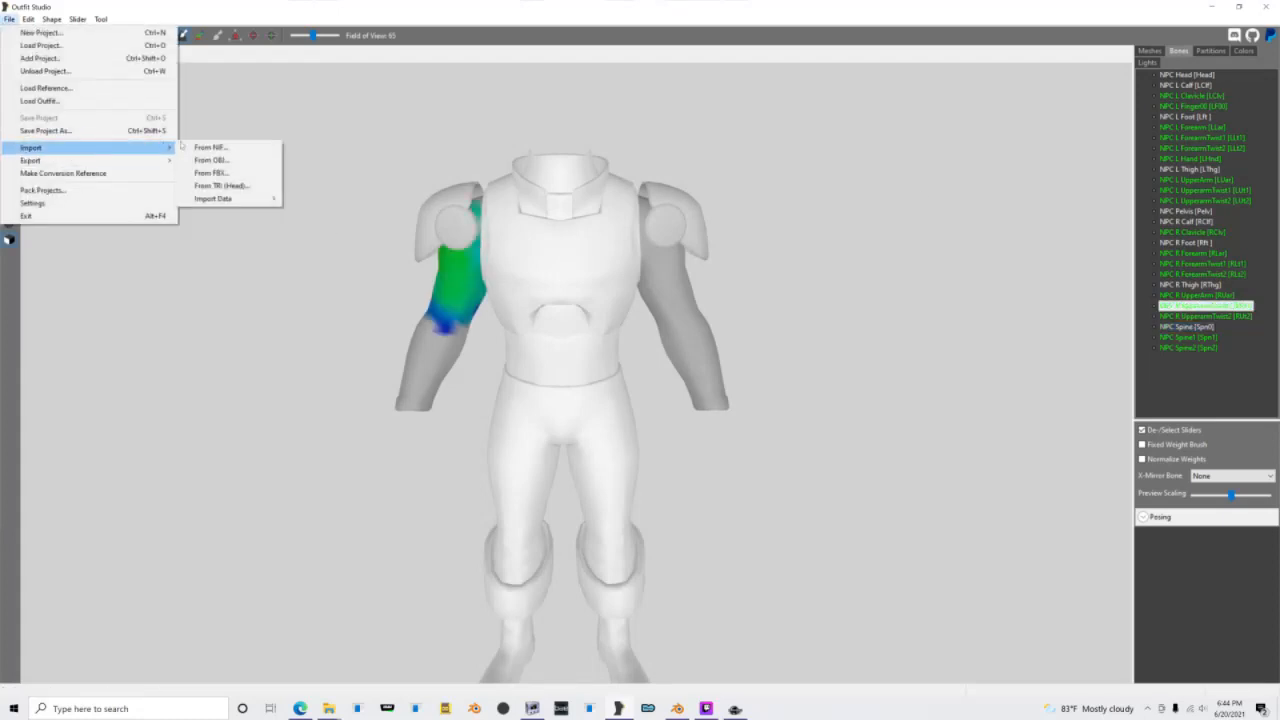
pyautogui.click(208, 160)
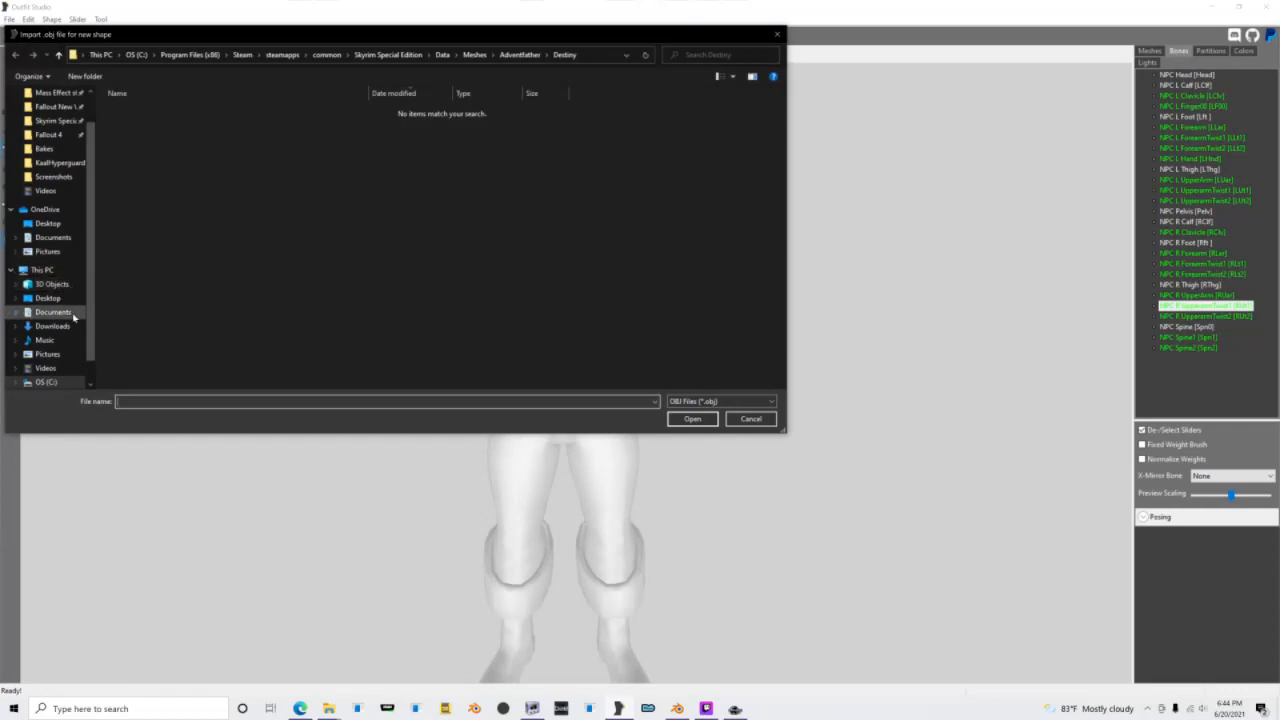
pyautogui.click(53, 312)
pyautogui.scroll(-5, 141, 318)
pyautogui.doubleClick(141, 316)
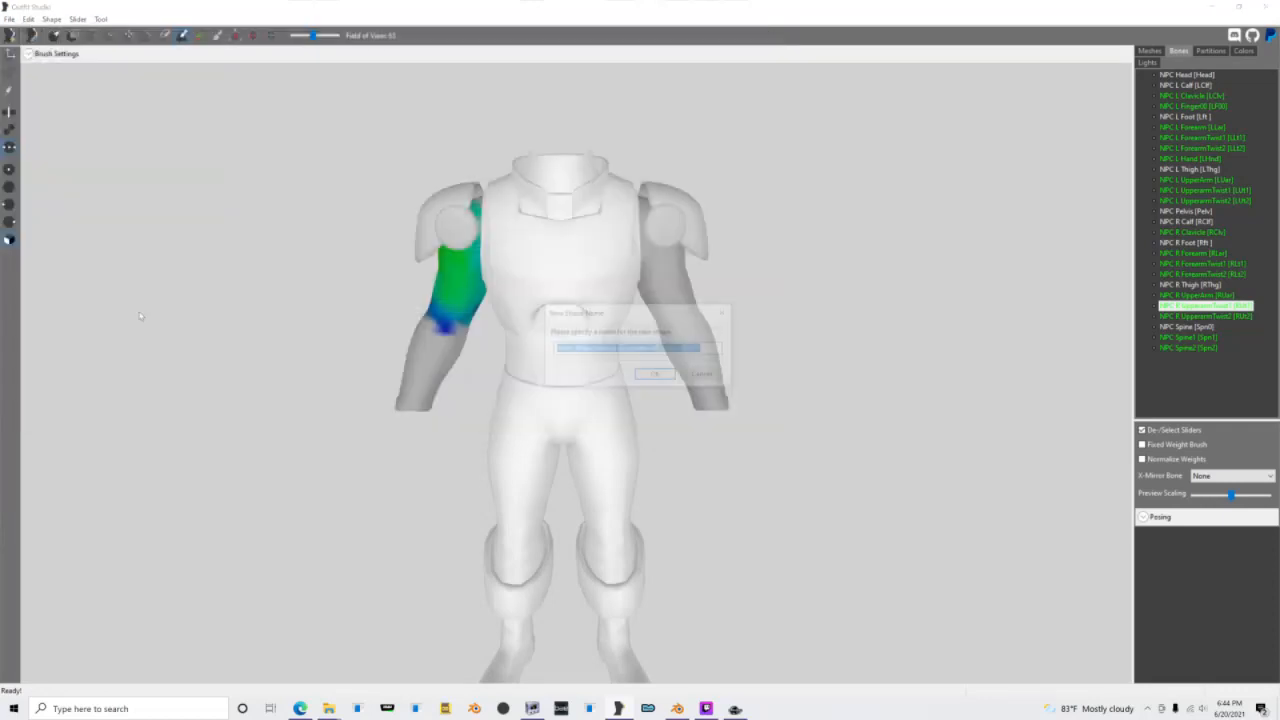
# Step: Shorten the imported arms shape's name to Arms by removing the rest of the default name
pyautogui.press('Right')
pyautogui.press('BackSpace')
pyautogui.press('BackSpace')
pyautogui.press('BackSpace')
pyautogui.press('BackSpace')
pyautogui.press('BackSpace')
pyautogui.press('BackSpace')
pyautogui.press('BackSpace')
pyautogui.press('BackSpace')
pyautogui.press('BackSpace')
pyautogui.press('BackSpace')
pyautogui.press('BackSpace')
pyautogui.press('BackSpace')
pyautogui.press('BackSpace')
pyautogui.press('BackSpace')
pyautogui.press('BackSpace')
pyautogui.press('BackSpace')
pyautogui.press('BackSpace')
pyautogui.press('BackSpace')
pyautogui.press('BackSpace')
pyautogui.press('BackSpace')
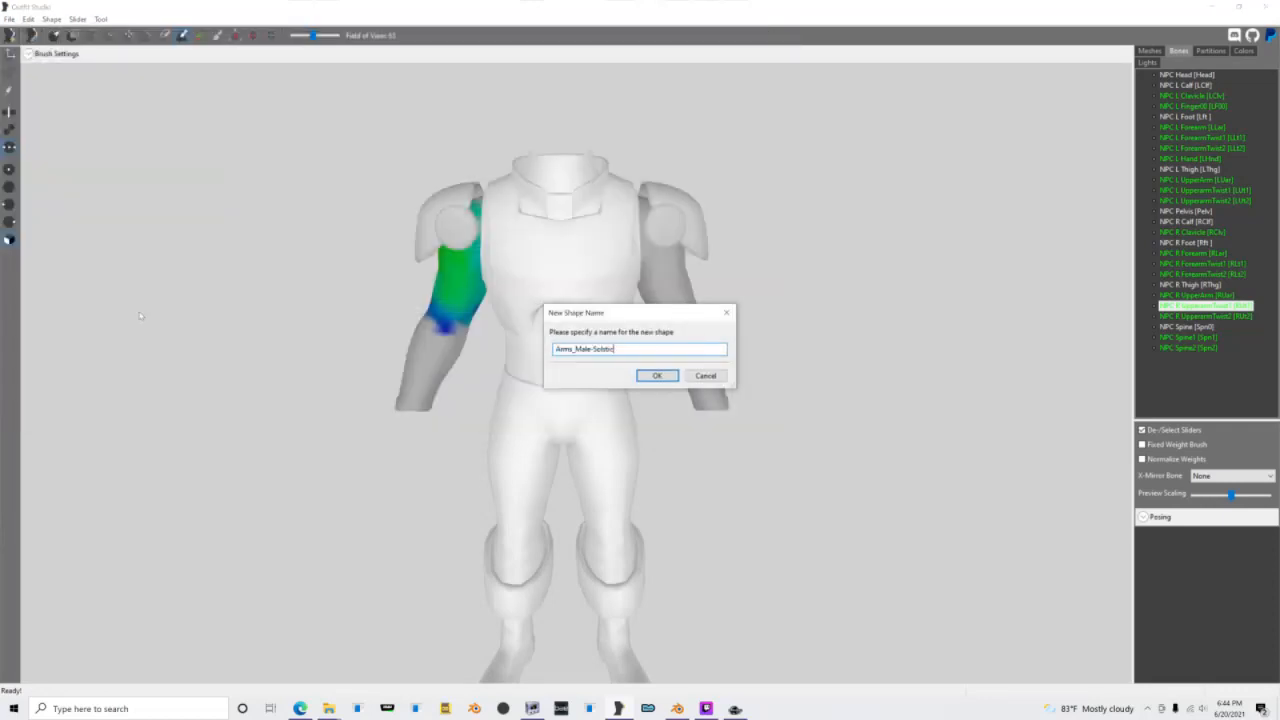
pyautogui.press('BackSpace')
pyautogui.press('BackSpace')
pyautogui.press('BackSpace')
pyautogui.press('BackSpace')
pyautogui.press('BackSpace')
pyautogui.press('BackSpace')
pyautogui.press('BackSpace')
pyautogui.press('BackSpace')
pyautogui.press('BackSpace')
pyautogui.press('BackSpace')
pyautogui.press('BackSpace')
pyautogui.press('BackSpace')
pyautogui.press('BackSpace')
pyautogui.press('BackSpace')
pyautogui.press('BackSpace')
pyautogui.press('BackSpace')
pyautogui.press('BackSpace')
pyautogui.write('Clothes_Male-Solstice-Plate--Majestic-.00.195')
pyautogui.press('BackSpace')
pyautogui.press('BackSpace')
pyautogui.press('BackSpace')
pyautogui.press('BackSpace')
pyautogui.press('BackSpace')
pyautogui.press('BackSpace')
pyautogui.press('BackSpace')
pyautogui.press('BackSpace')
pyautogui.press('BackSpace')
pyautogui.press('BackSpace')
pyautogui.press('BackSpace')
pyautogui.press('BackSpace')
pyautogui.press('BackSpace')
pyautogui.press('BackSpace')
pyautogui.press('BackSpace')
pyautogui.press('BackSpace')
pyautogui.press('BackSpace')
pyautogui.press('BackSpace')
pyautogui.press('BackSpace')
pyautogui.press('BackSpace')
pyautogui.press('Return')
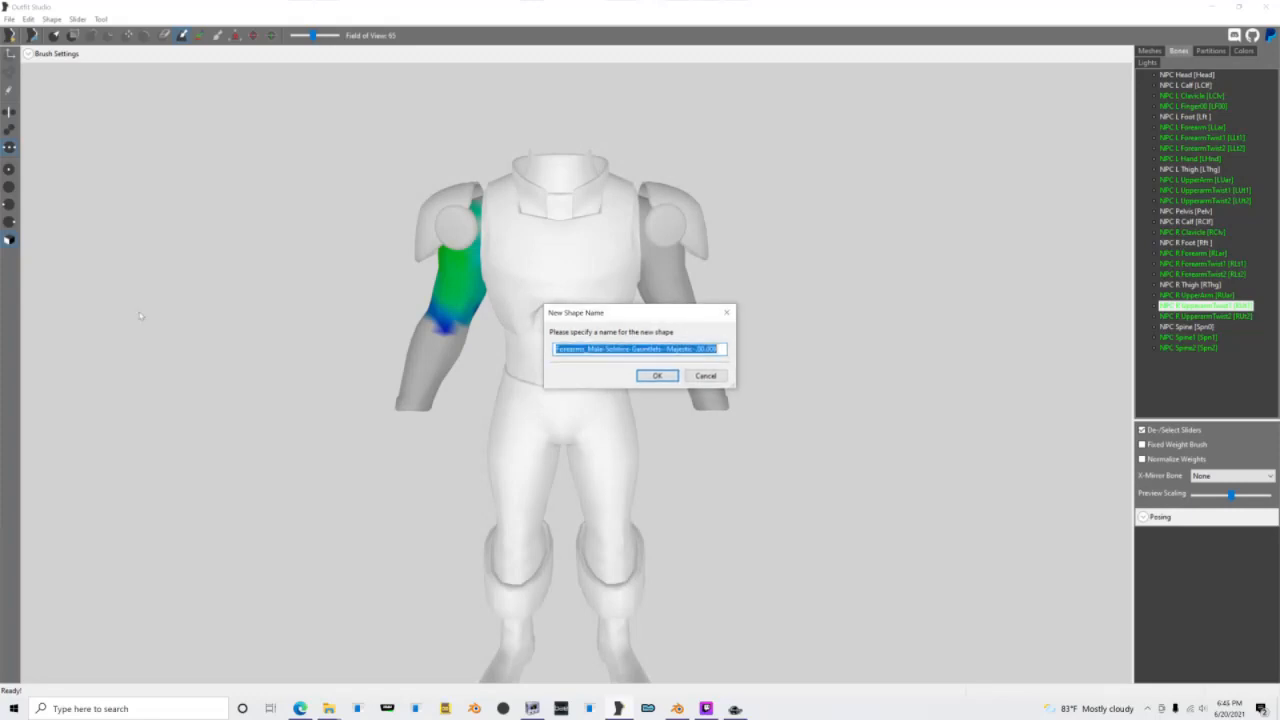
# Step: Name the second imported shape Forearms
pyautogui.write('Forearm')
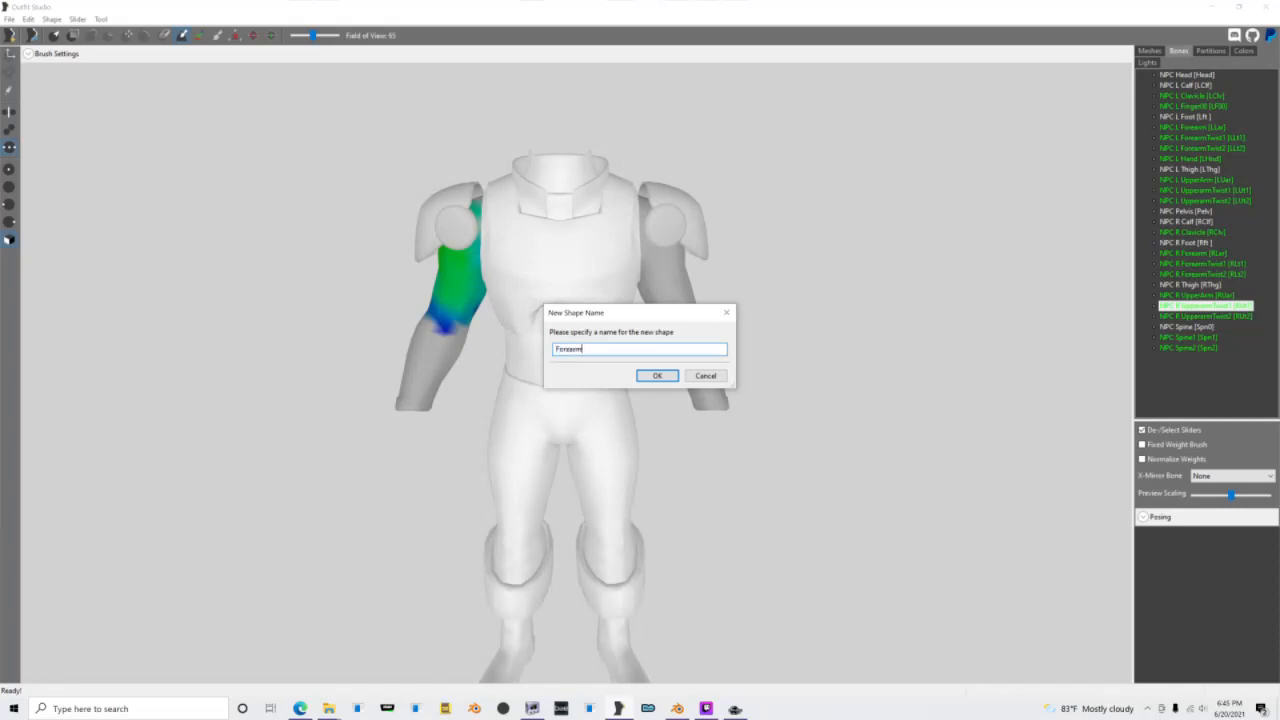
pyautogui.write('s')
pyautogui.press('Return')
# Step: Replace the imported gloves shape's long default name with a short one
pyautogui.press('Right')
pyautogui.press('BackSpace')
pyautogui.press('BackSpace')
pyautogui.press('BackSpace')
pyautogui.press('BackSpace')
pyautogui.press('BackSpace')
pyautogui.press('BackSpace')
pyautogui.hotkey('ctrl', 'a')
pyautogui.write('G')
pyautogui.press('Return')
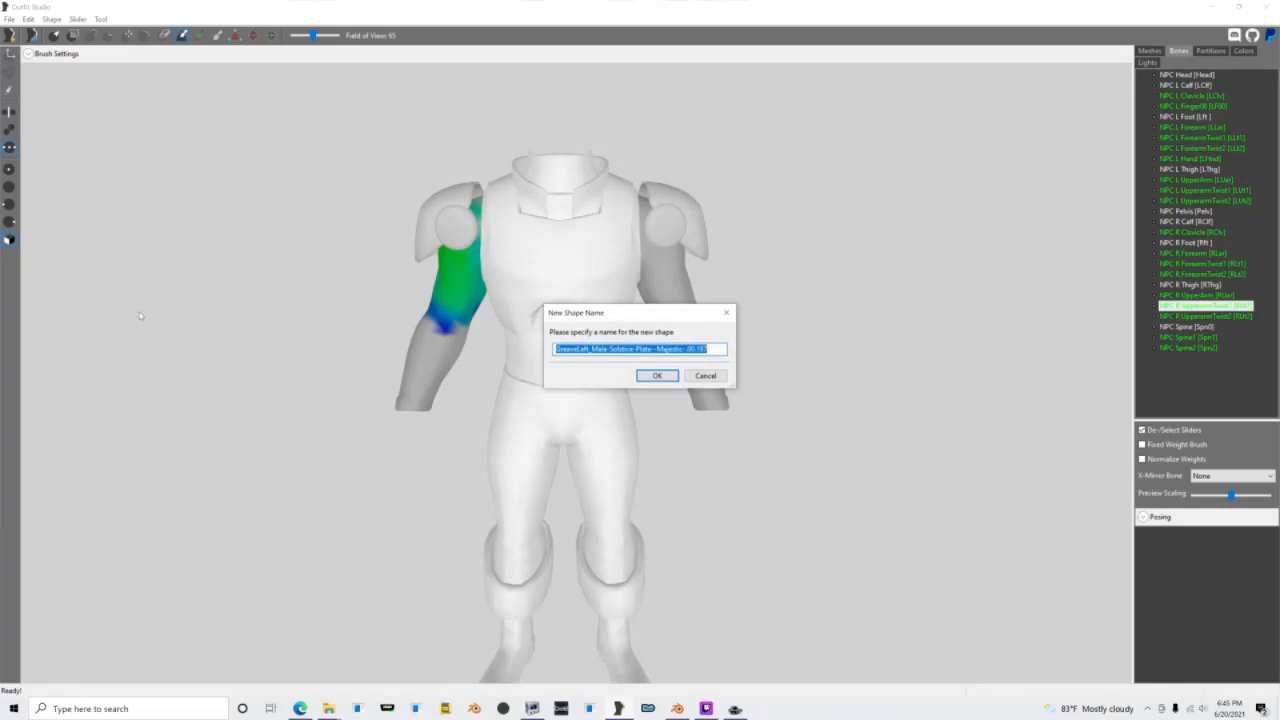
# Step: Name the two imported greave shapes GreaveLeft and GreaveRight
pyautogui.write('GreaveL')
pyautogui.press('Return')
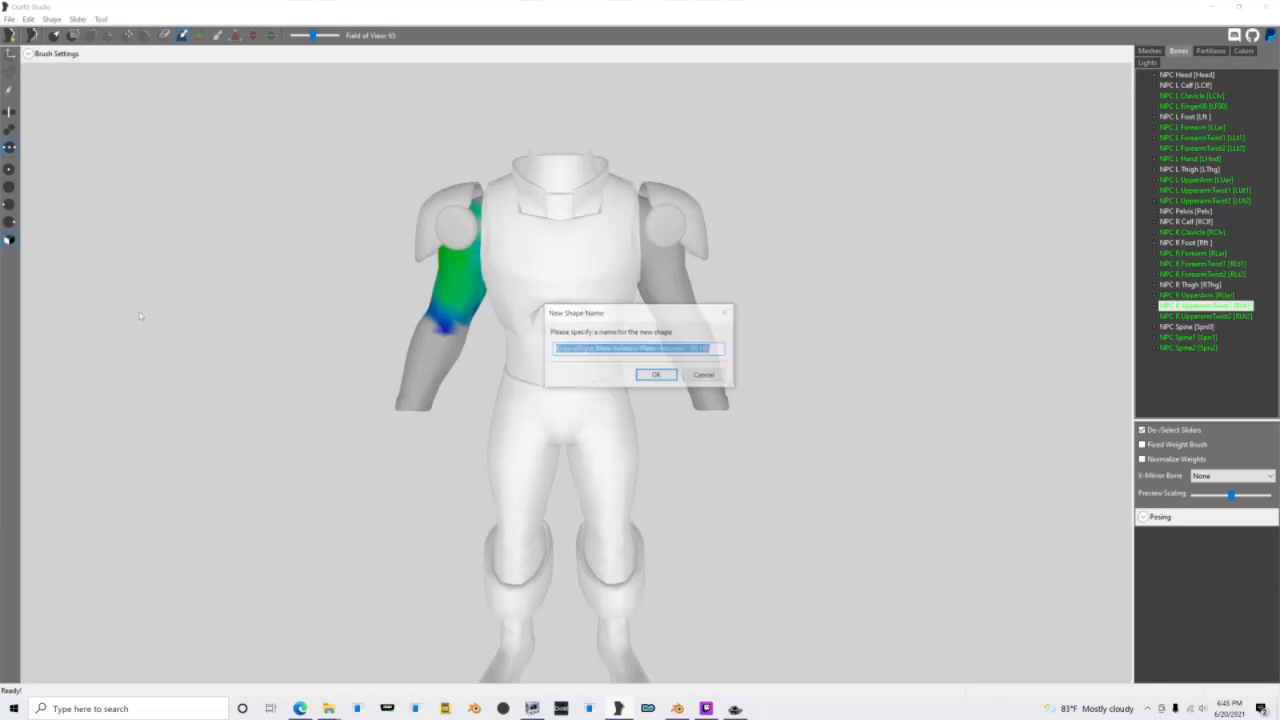
pyautogui.write('Gr')
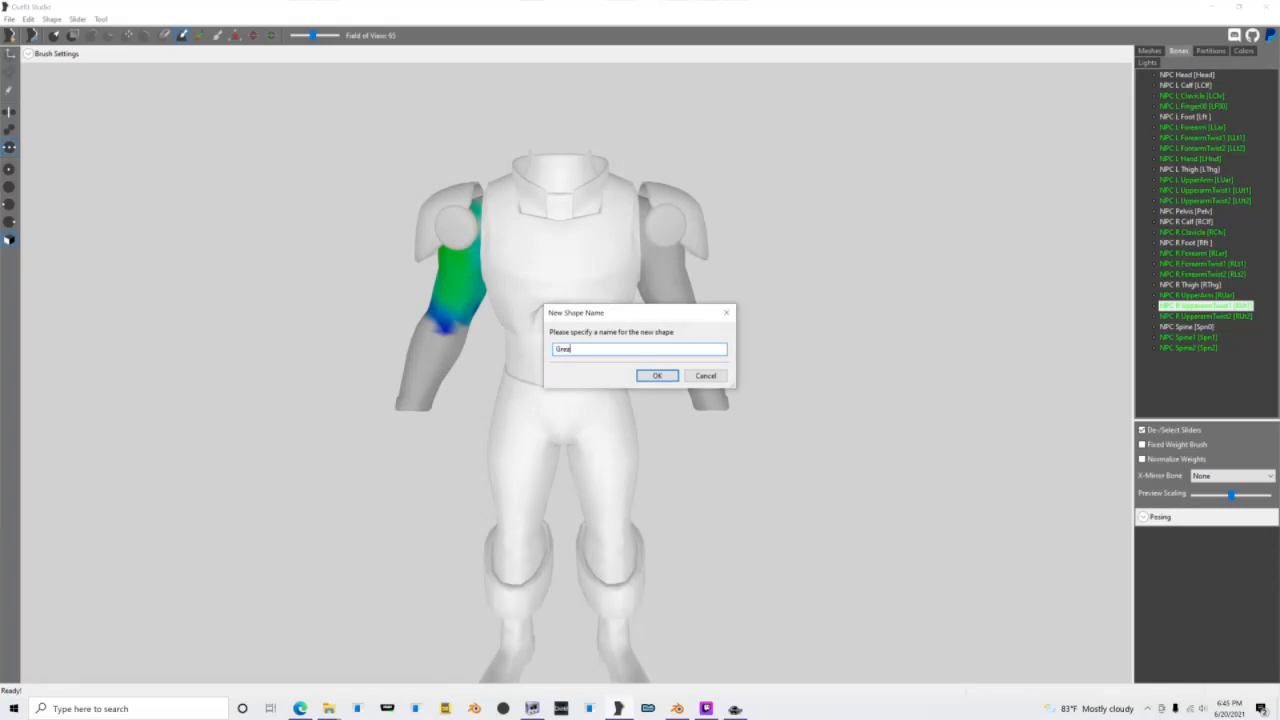
pyautogui.write('eaveRight')
pyautogui.press('Return')
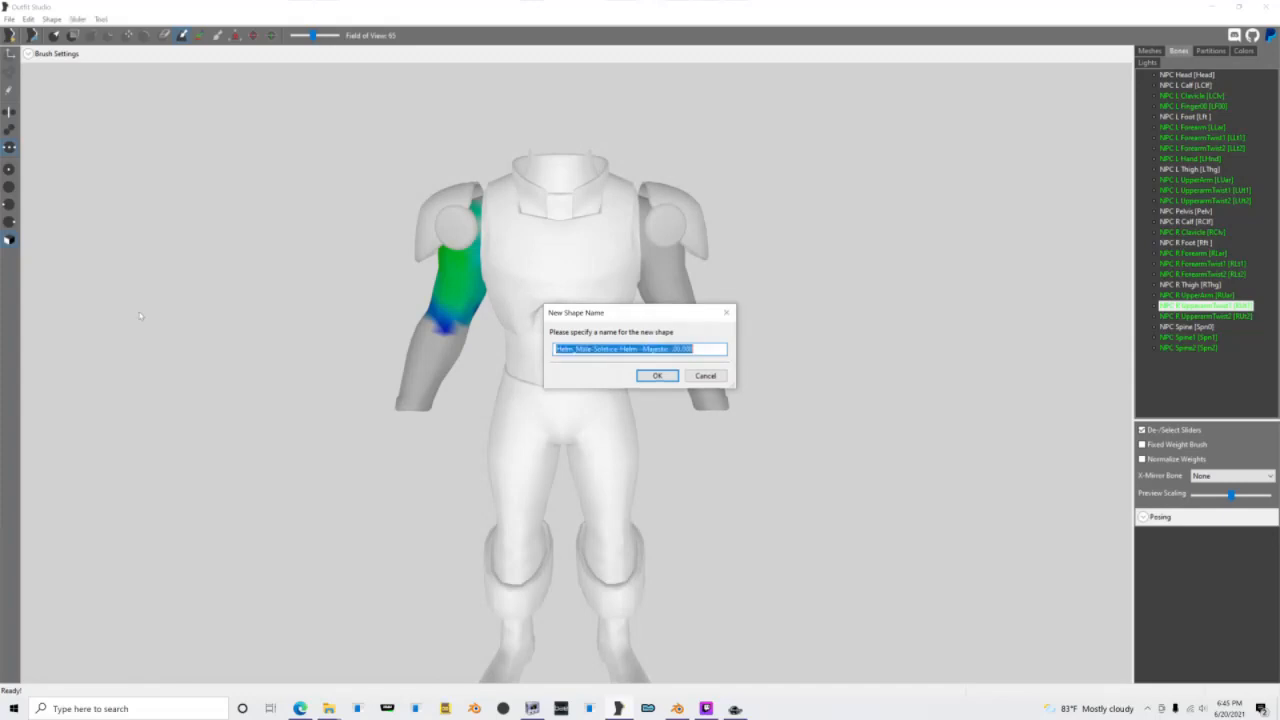
# Step: Name the next two imported shapes Helm and Mark
pyautogui.write('Helm')
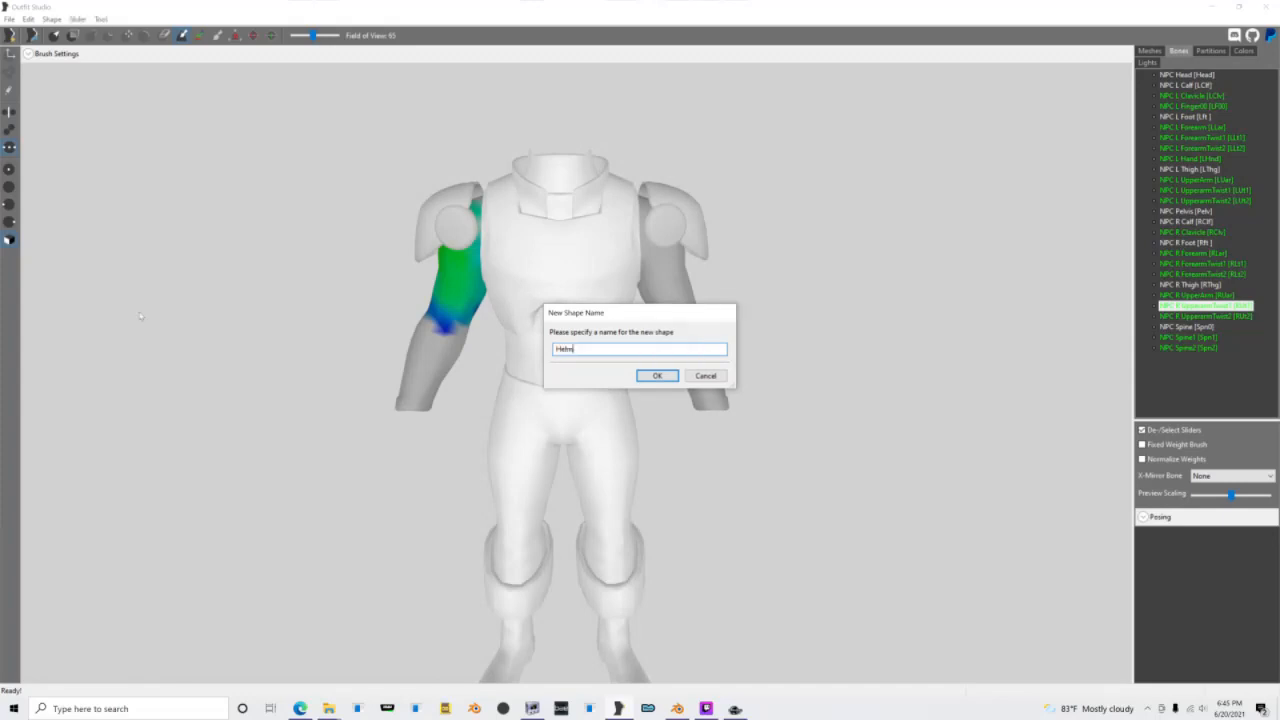
pyautogui.press('Return')
pyautogui.write('Visor')
pyautogui.press('Return')
# Step: Name the last three imported shapes Neckles, Platez and Shouldz to finish the OBJ import
pyautogui.write('Neckle')
pyautogui.press('Return')
pyautogui.write('Chest')
pyautogui.press('Return')
pyautogui.write('Shoulders')
pyautogui.press('Return')
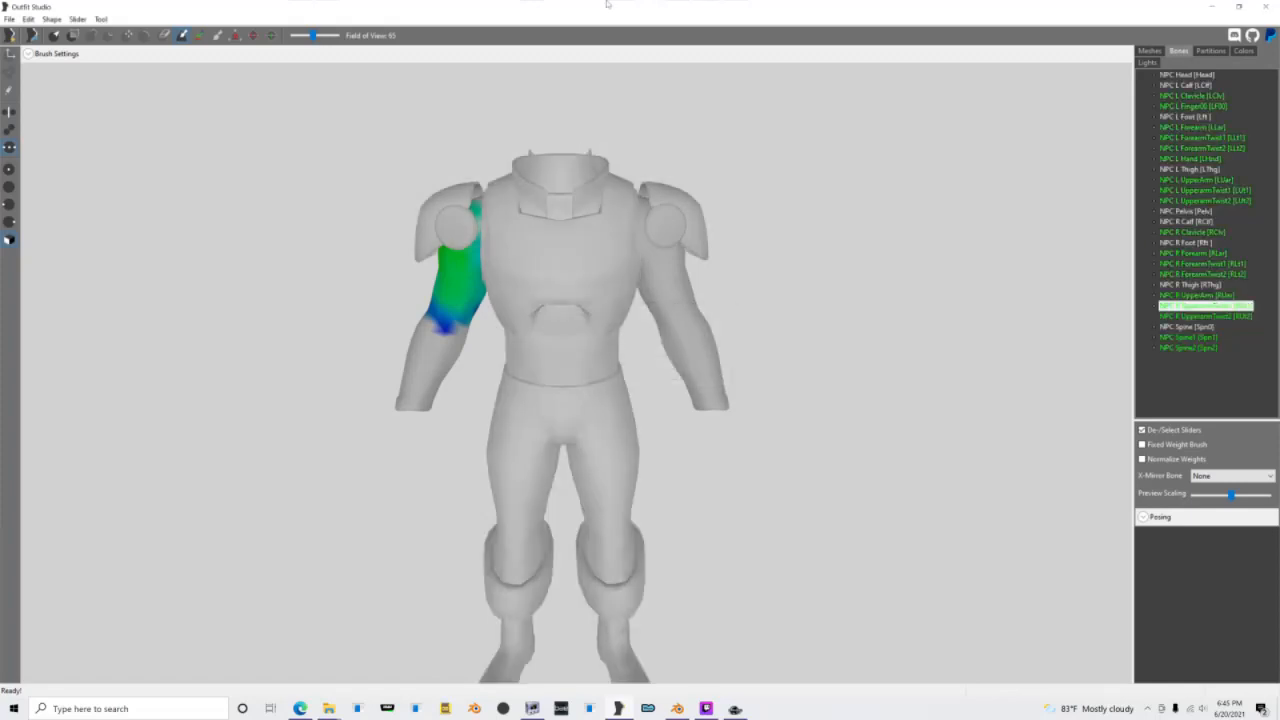
# Step: Delete the Helm, Neckles and Gloves shapes from the outfit's mesh list
pyautogui.click(1160, 51)
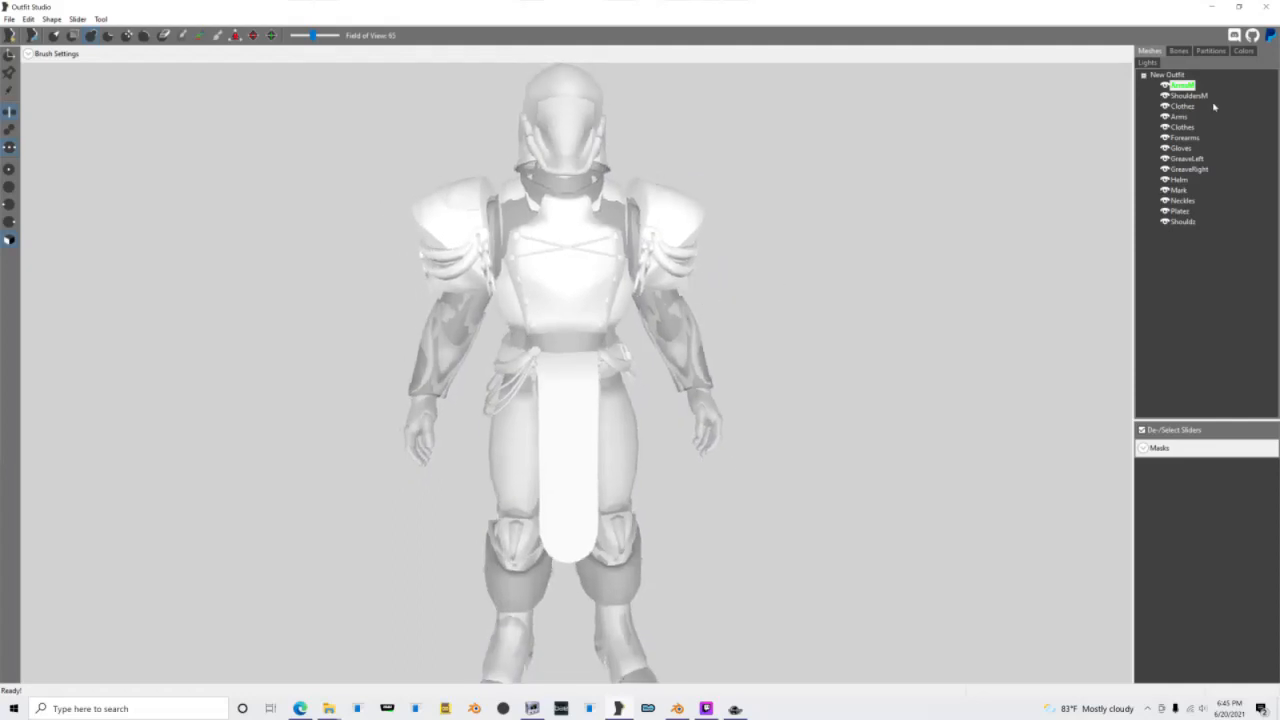
pyautogui.moveTo(1200, 98); pyautogui.dragTo(1155, 239)
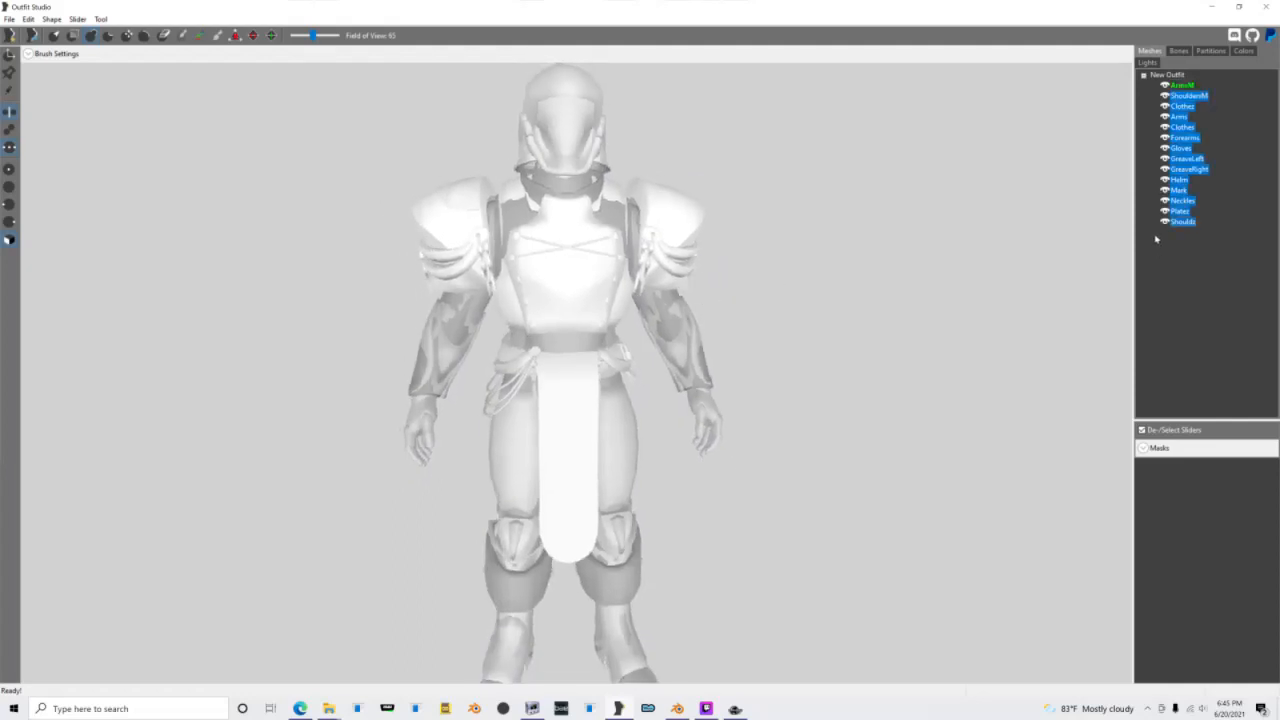
pyautogui.click(1180, 181)
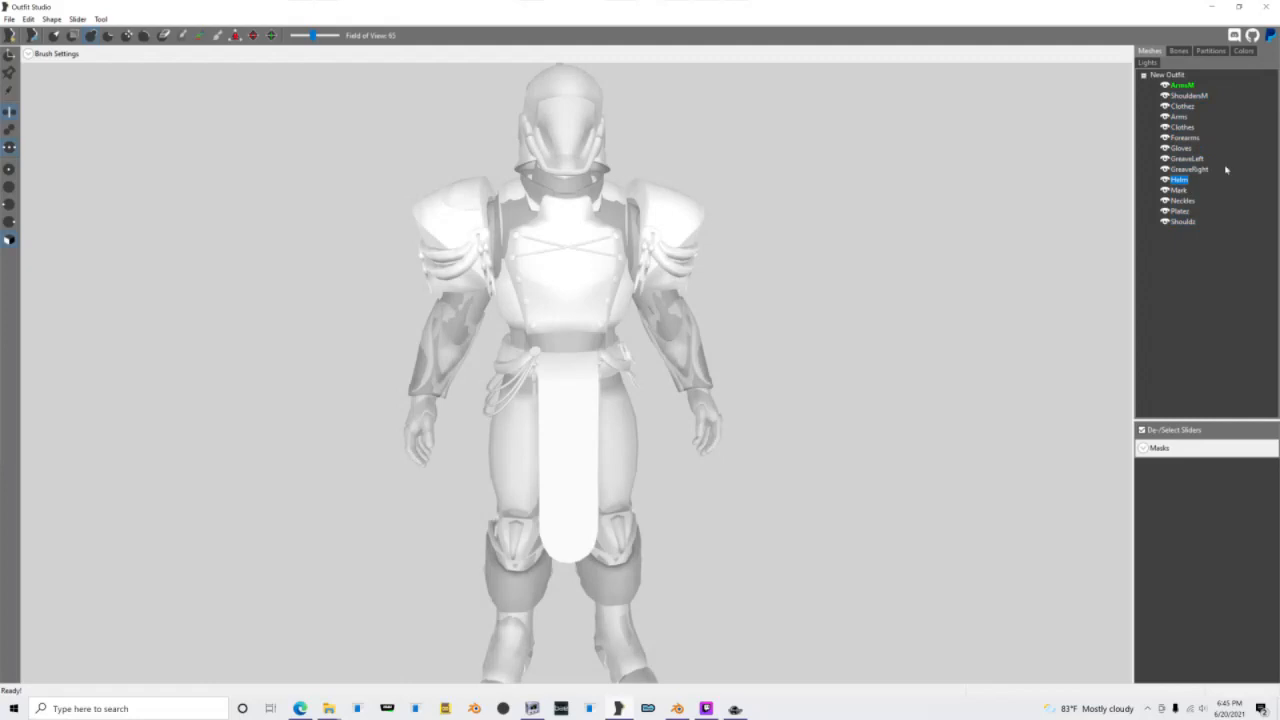
pyautogui.keyDown('ctrl'); pyautogui.click(1180, 200); pyautogui.keyUp('ctrl')
pyautogui.keyDown('ctrl'); pyautogui.click(1176, 148); pyautogui.keyUp('ctrl')
pyautogui.press('Delete')
pyautogui.press('Return')
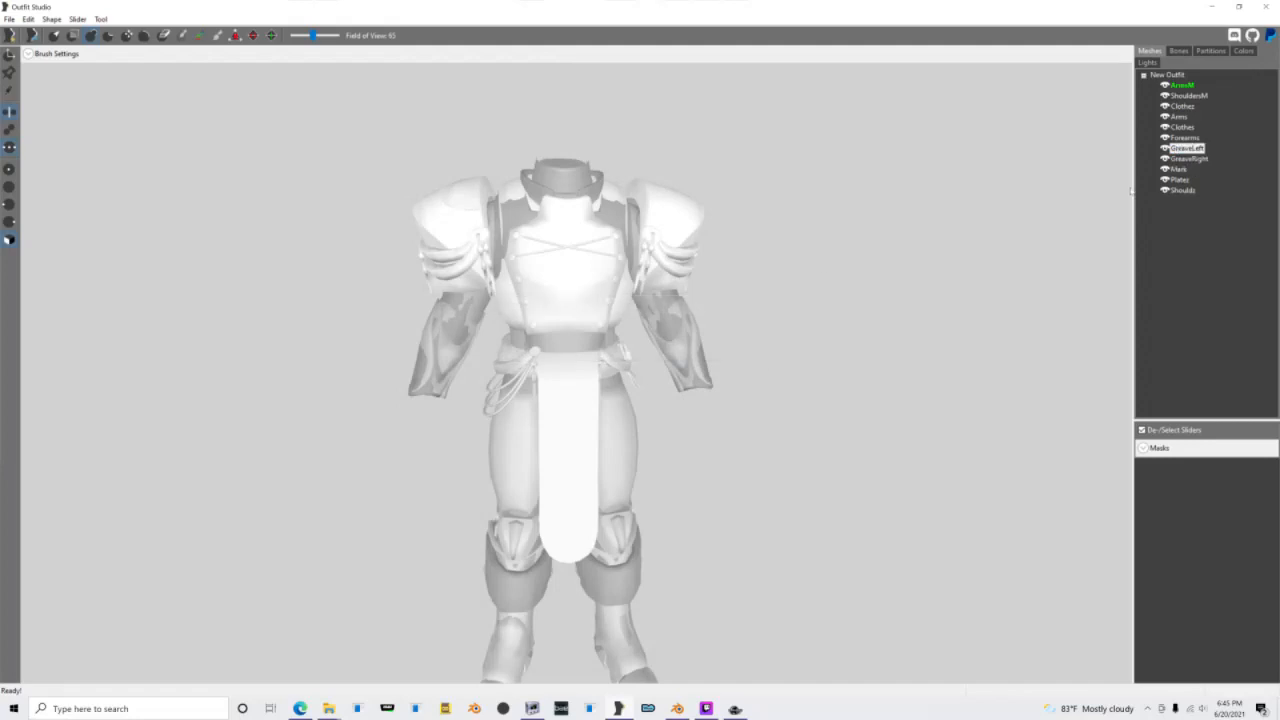
# Step: Delete the GreaveLeft, GreaveRight and Forearms shapes from the outfit
pyautogui.click(1188, 190)
pyautogui.click(1186, 158)
pyautogui.keyDown('ctrl'); pyautogui.click(1186, 148); pyautogui.keyUp('ctrl')
pyautogui.press('Delete')
pyautogui.press('Return')
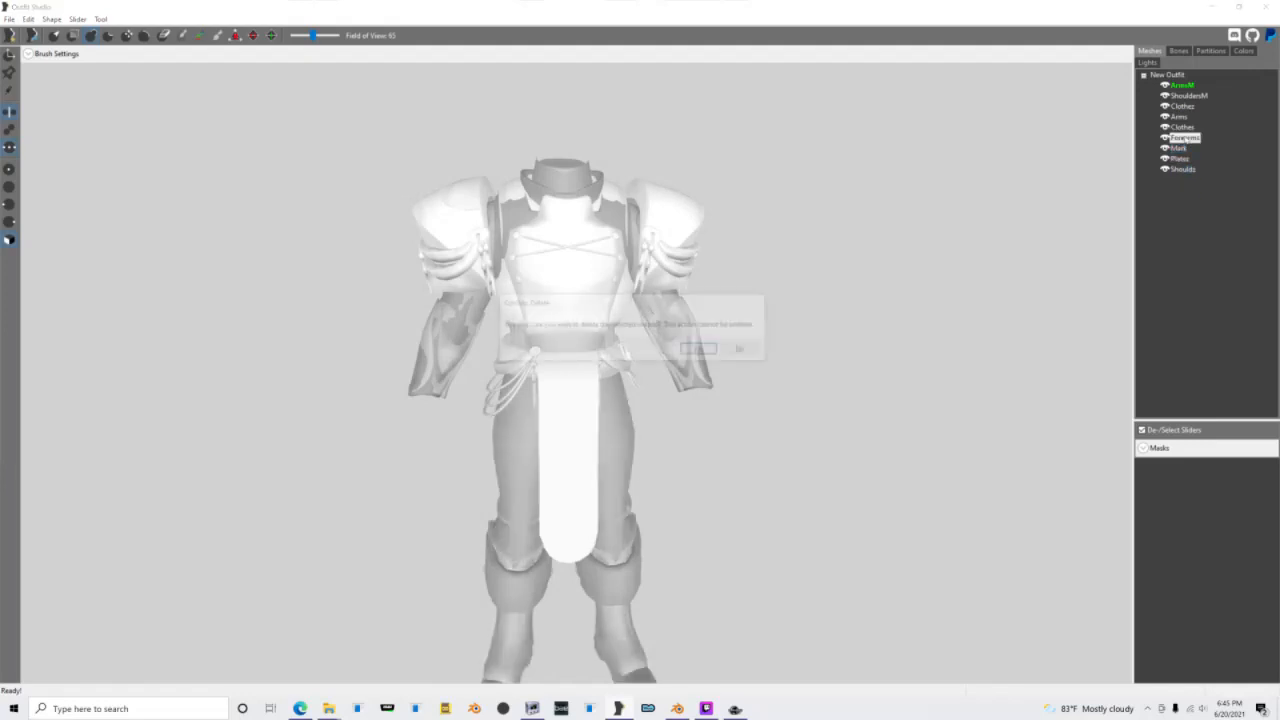
pyautogui.press('Return')
# Step: Turn on texture display and hide every shape except the ArmsM reference
pyautogui.moveTo(796, 238); pyautogui.dragTo(640, 244, button='right')
pyautogui.press('t')
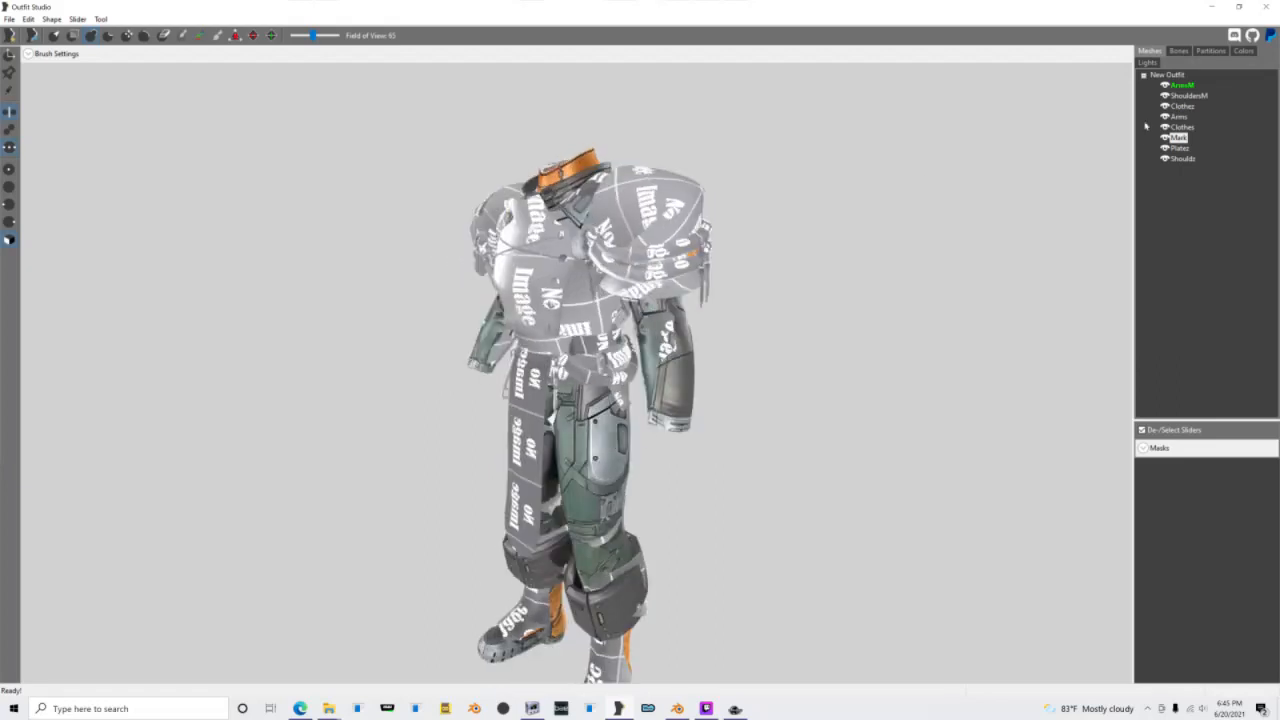
pyautogui.click(1165, 96)
pyautogui.click(1165, 107)
pyautogui.click(1165, 117)
pyautogui.click(1165, 128)
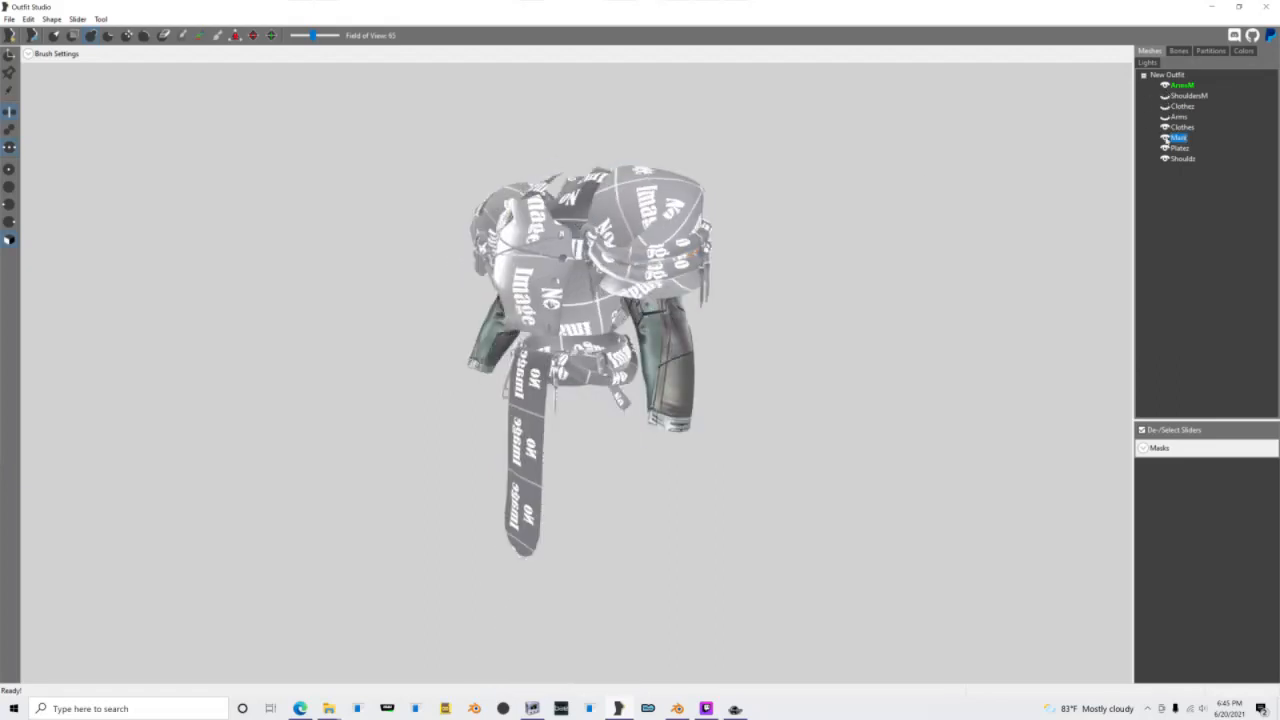
pyautogui.click(1165, 138)
pyautogui.click(1165, 148)
pyautogui.click(1165, 159)
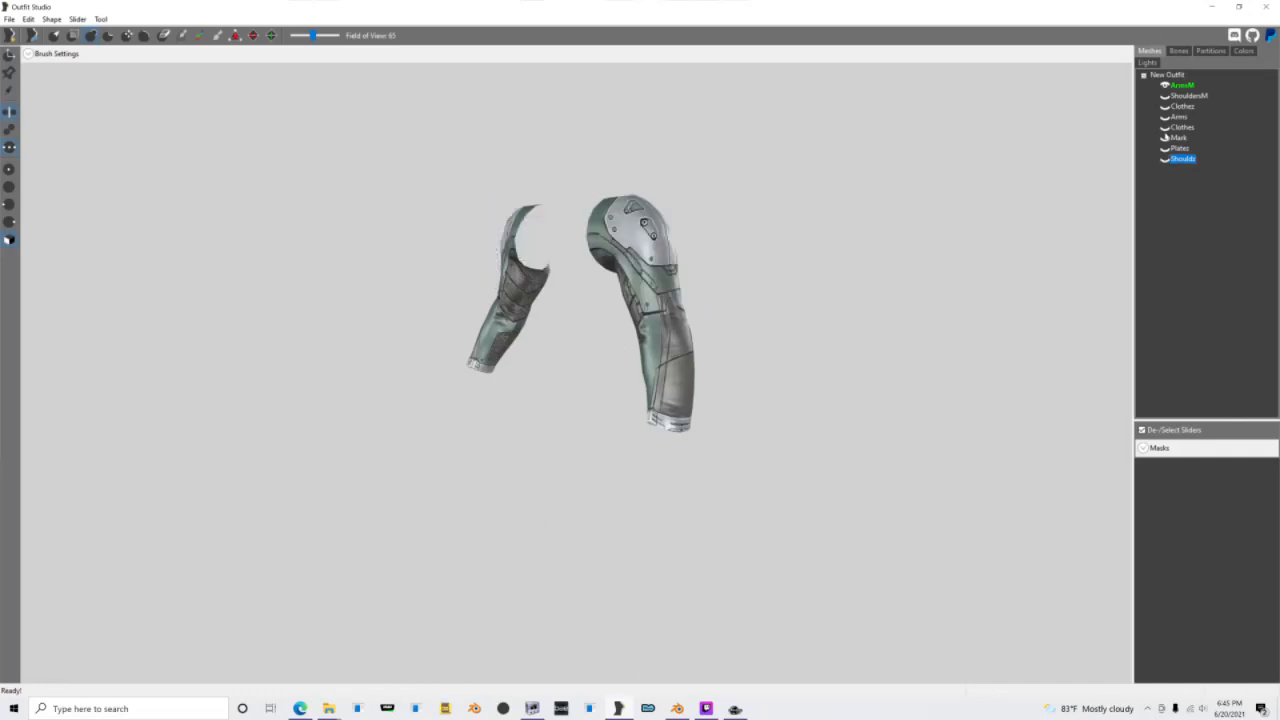
# Step: Make the imported Arms shape visible alongside the ArmsM reference while keeping both clothing shapes hidden
pyautogui.click(1165, 128)
pyautogui.click(1165, 128)
pyautogui.click(1165, 107)
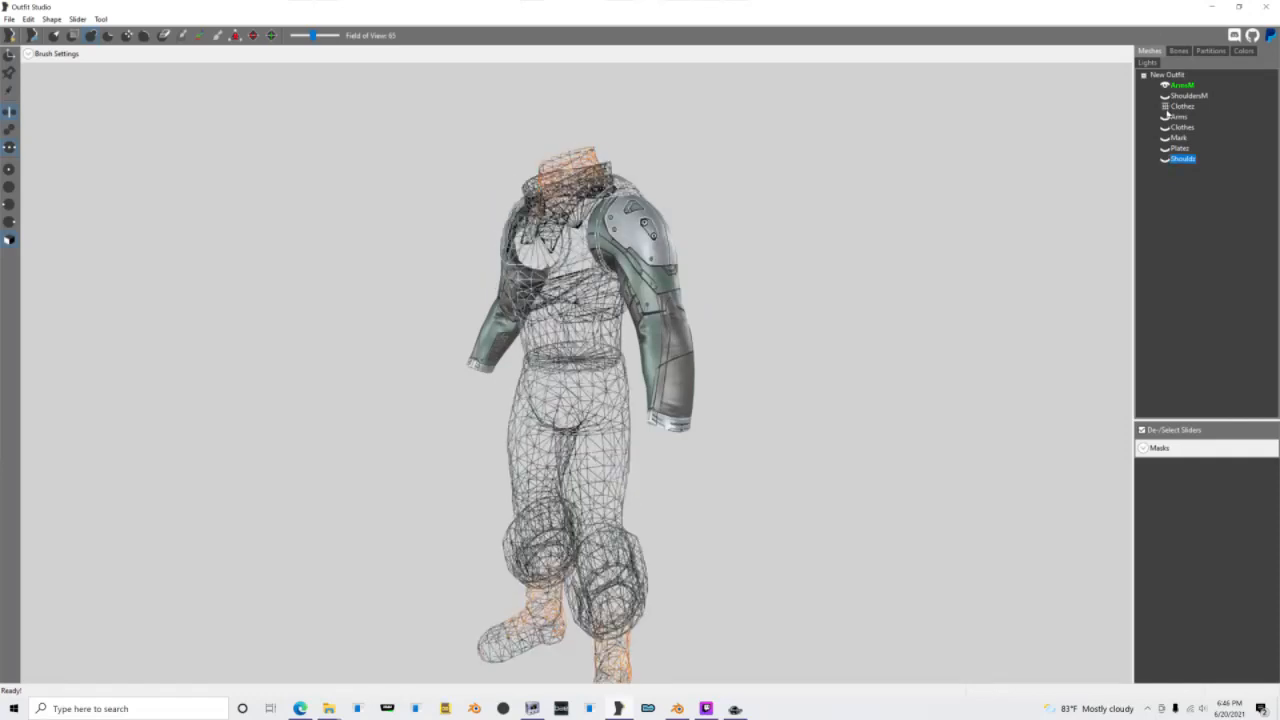
pyautogui.click(1165, 108)
pyautogui.click(1165, 108)
pyautogui.click(1165, 118)
pyautogui.click(1165, 118)
pyautogui.moveTo(893, 215); pyautogui.dragTo(1014, 214, button='right')
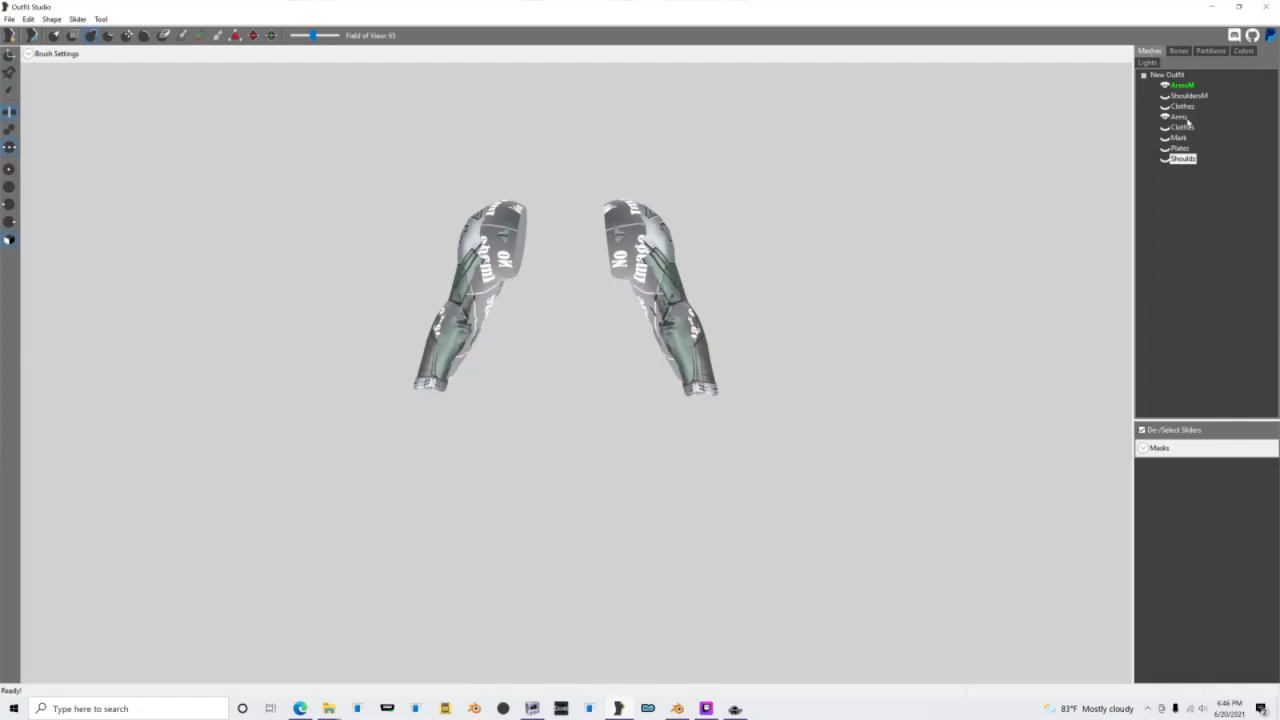
# Step: Copy the reference's bone weights to the Arms shape with search radius 5 and 4 maximum vertex targets, and start a save but decline it
pyautogui.click(1180, 118)
pyautogui.rightClick(1180, 118)
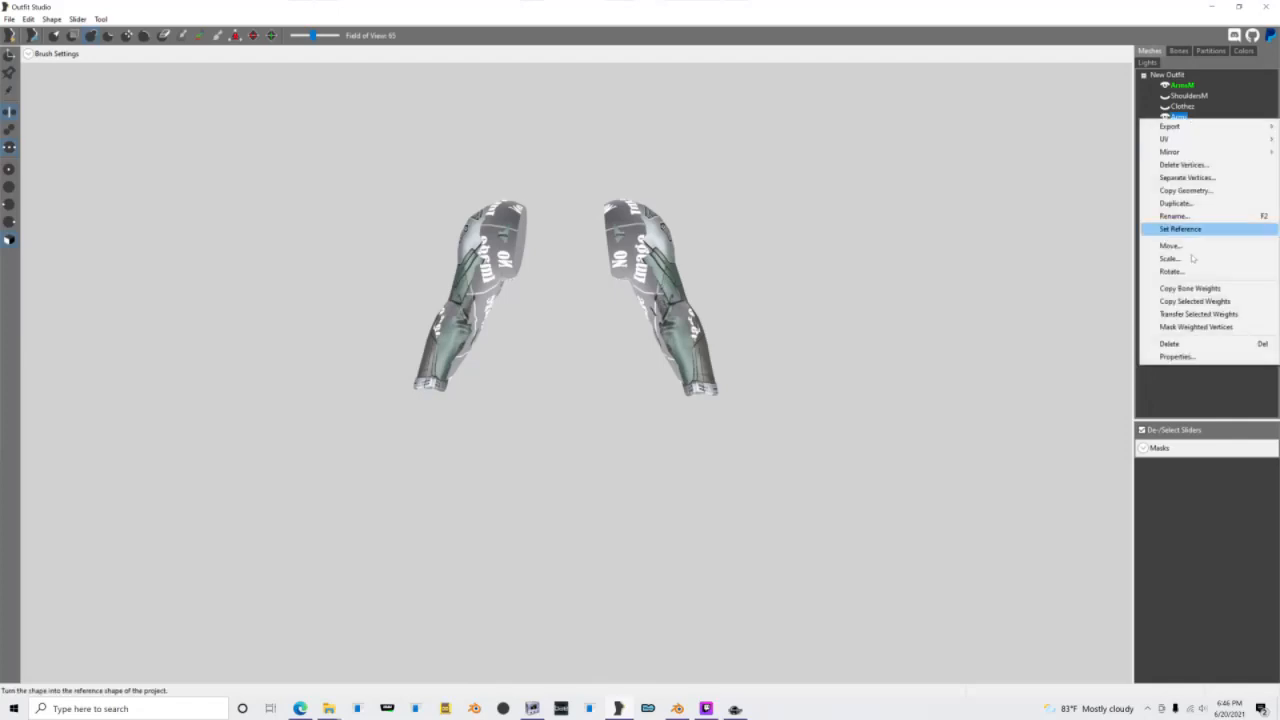
pyautogui.click(1185, 289)
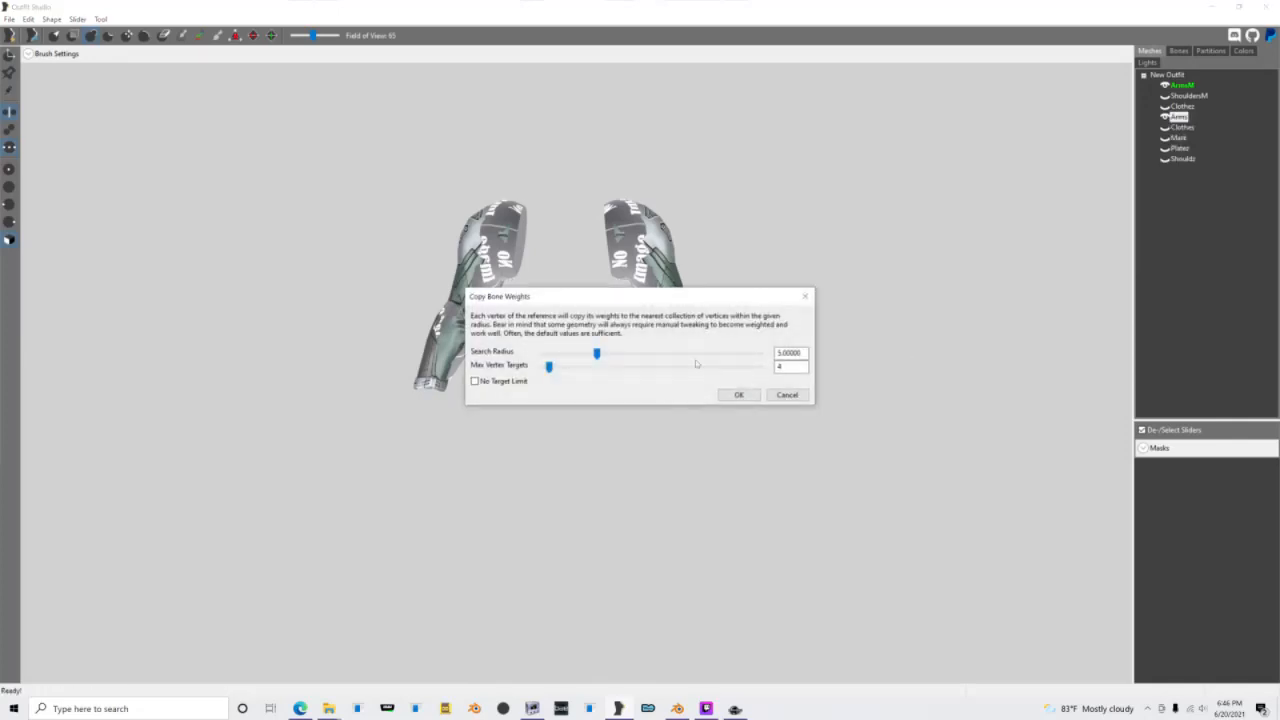
pyautogui.click(738, 395)
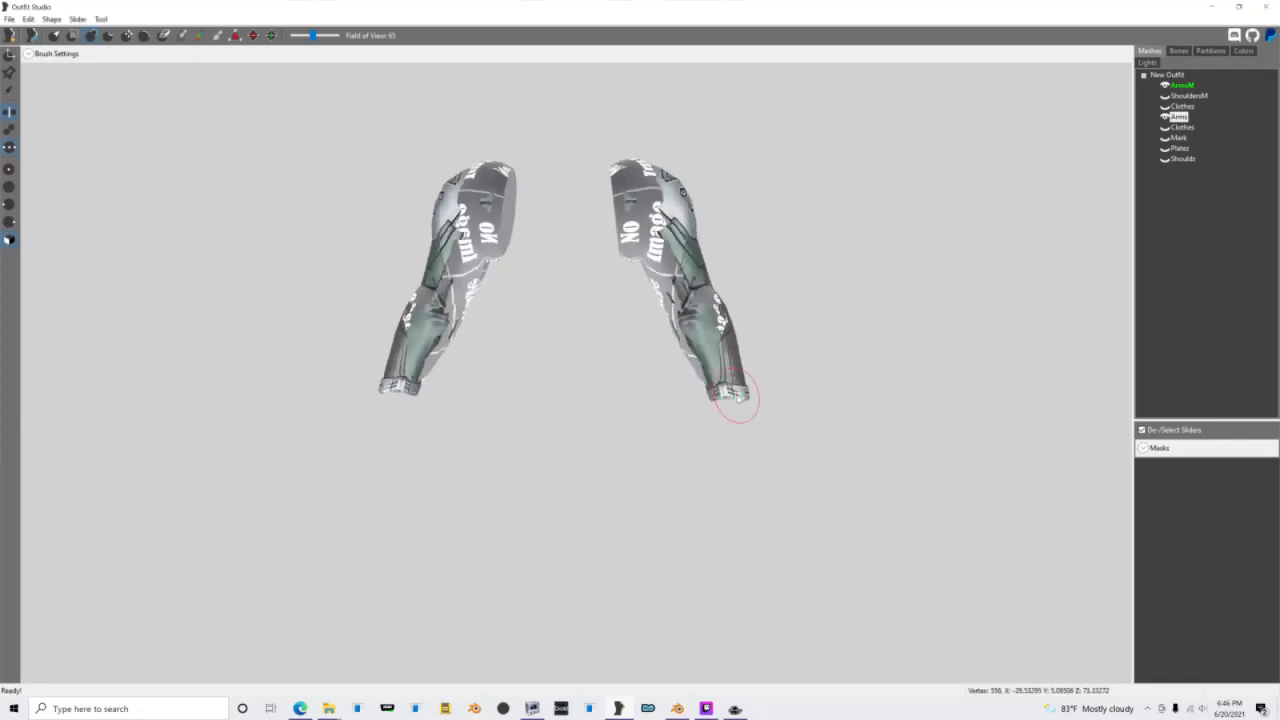
pyautogui.hotkey('ctrl', 's')
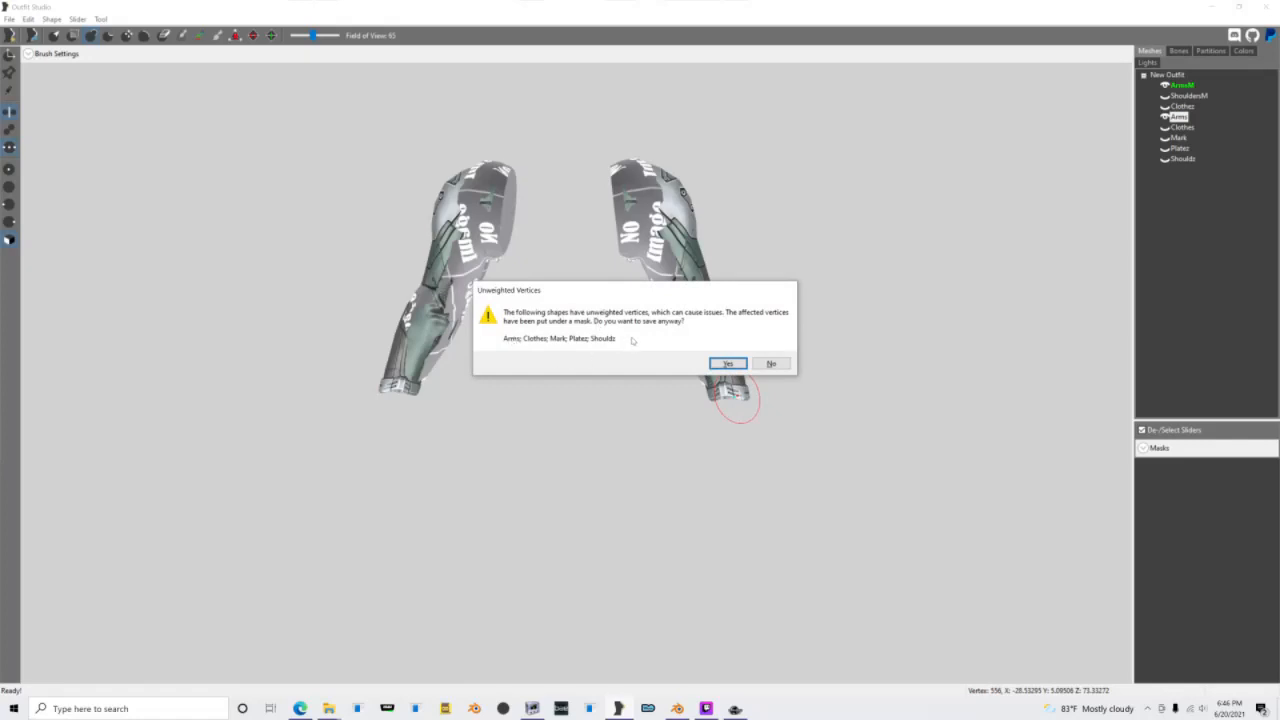
pyautogui.click(773, 364)
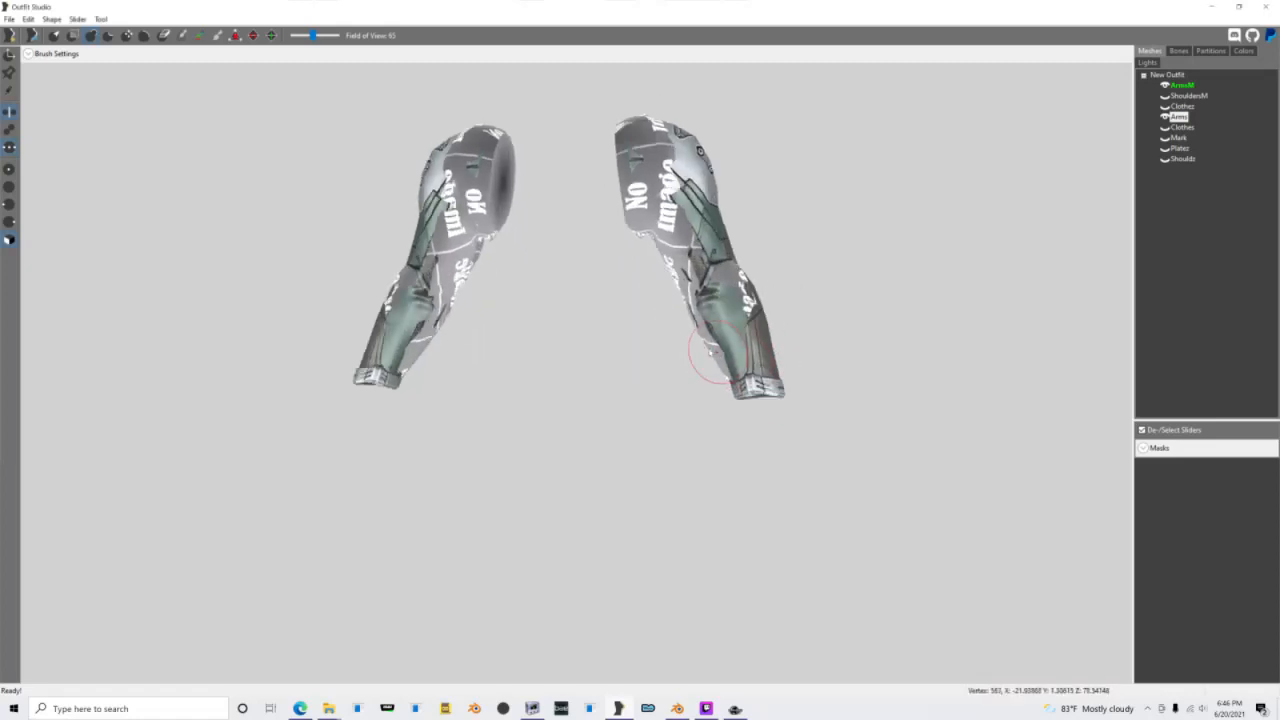
# Step: Hide the ArmsM reference and display the Arms shape's bone weights without textures
pyautogui.click(1164, 87)
pyautogui.click(1164, 87)
pyautogui.moveTo(708, 215); pyautogui.dragTo(684, 254, button='right')
pyautogui.click(1179, 51)
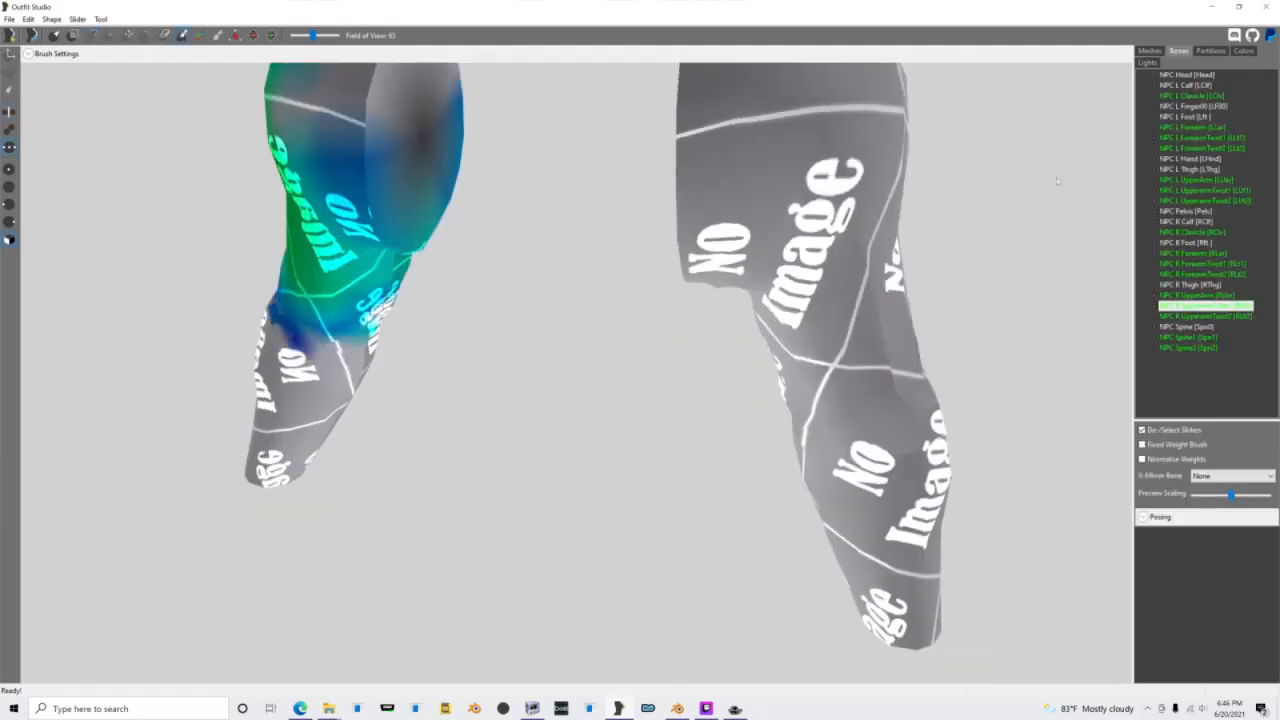
pyautogui.press('t')
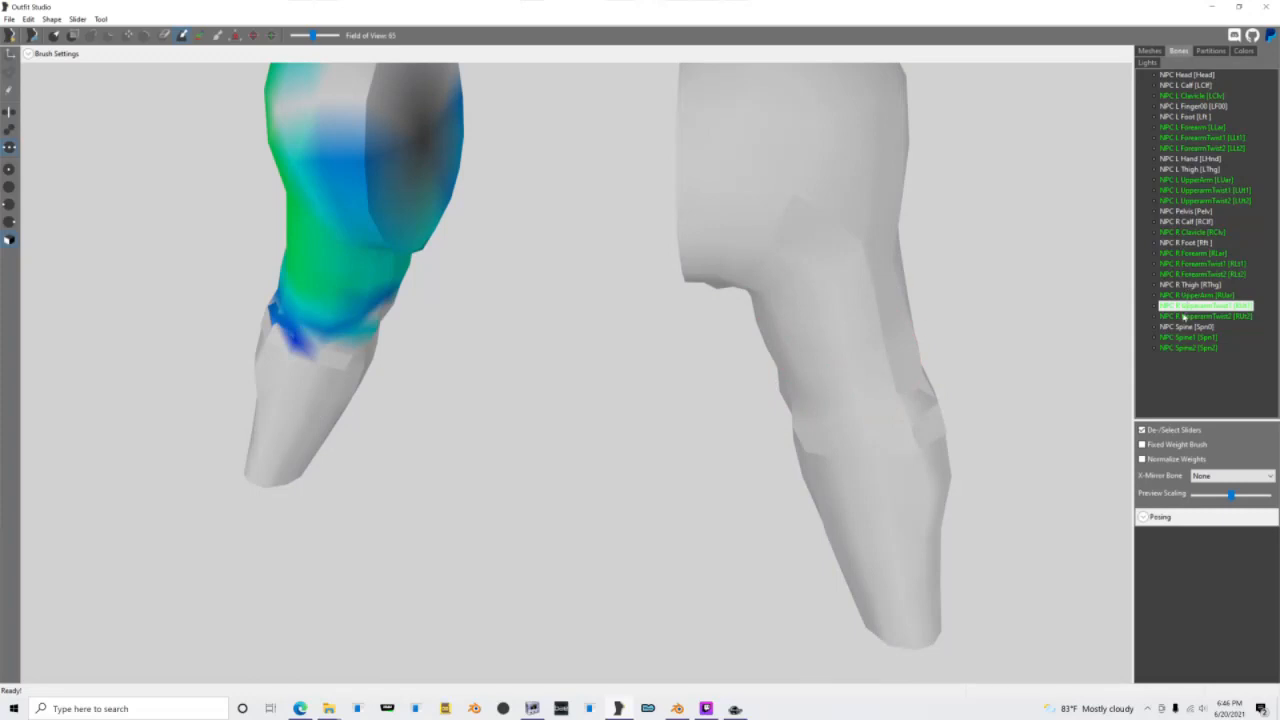
# Step: Paint the NPC R Clavicle bone's weights down the inner opening of the right shoulder on the Arms shape
pyautogui.click(1193, 295)
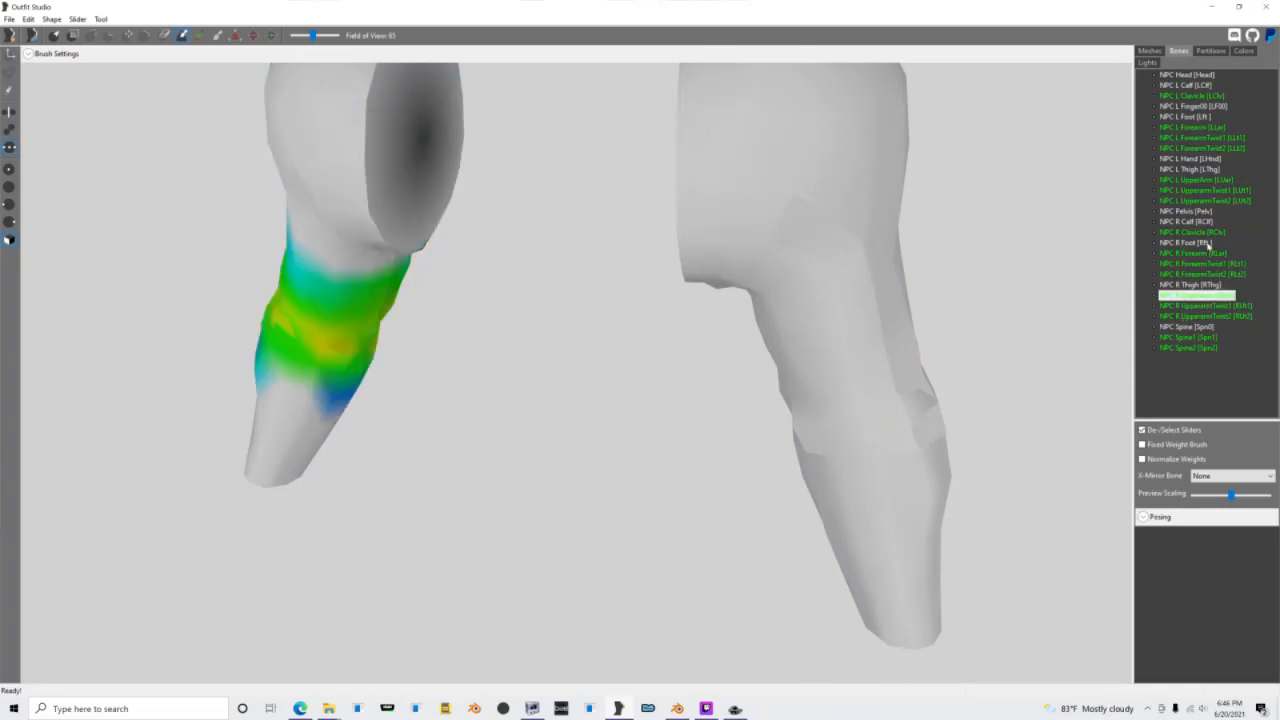
pyautogui.click(1200, 232)
pyautogui.scroll(-5, 467, 298)
pyautogui.scroll(6, 533, 356)
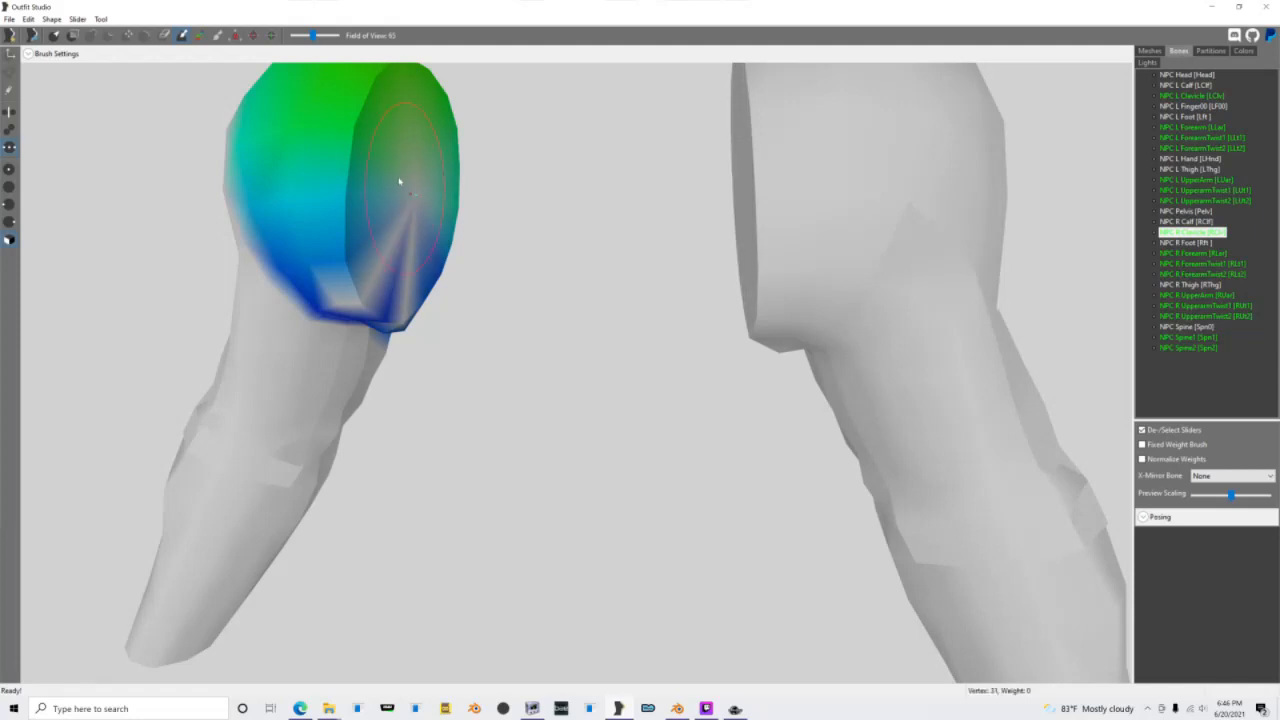
pyautogui.moveTo(400, 180)
pyautogui.mouseDown()
pyautogui.moveTo(380, 260)
pyautogui.moveTo(418, 289)
pyautogui.mouseUp()
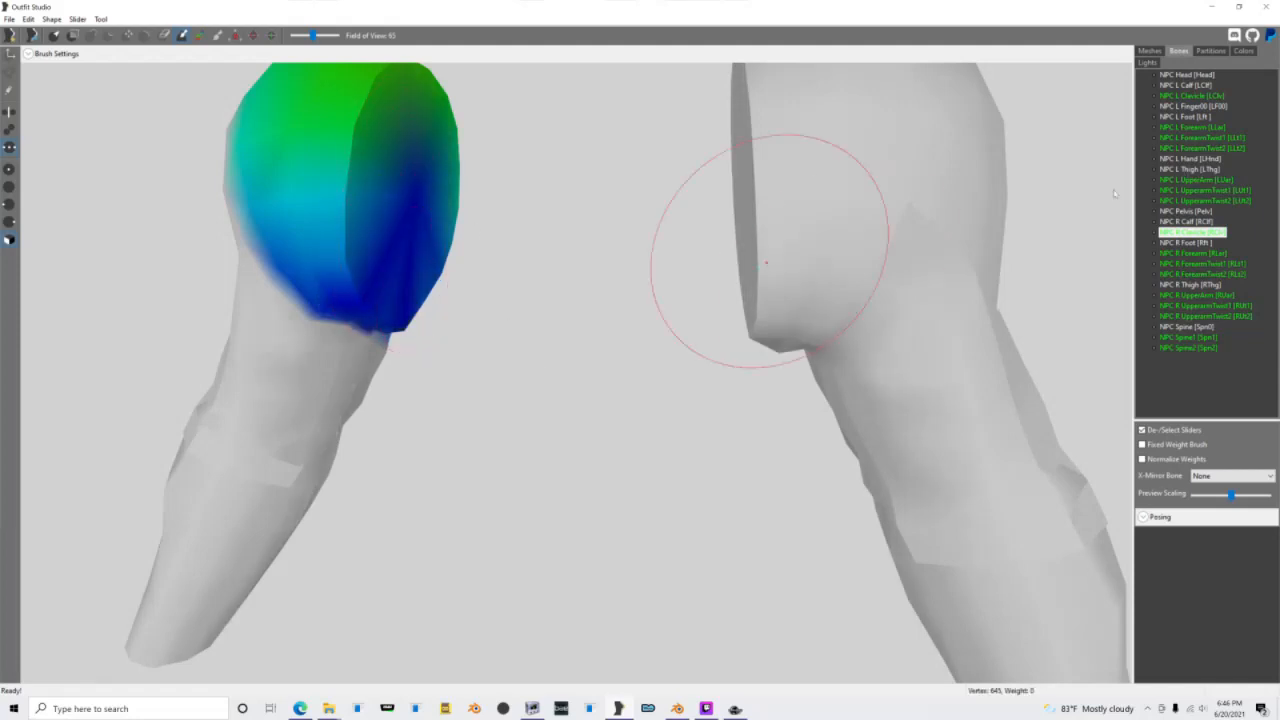
# Step: Select the NPC L Clavicle bone and raise the weight brush strength to 1.000
pyautogui.click(1206, 98)
pyautogui.moveTo(794, 229); pyautogui.dragTo(1174, 87, button='right')
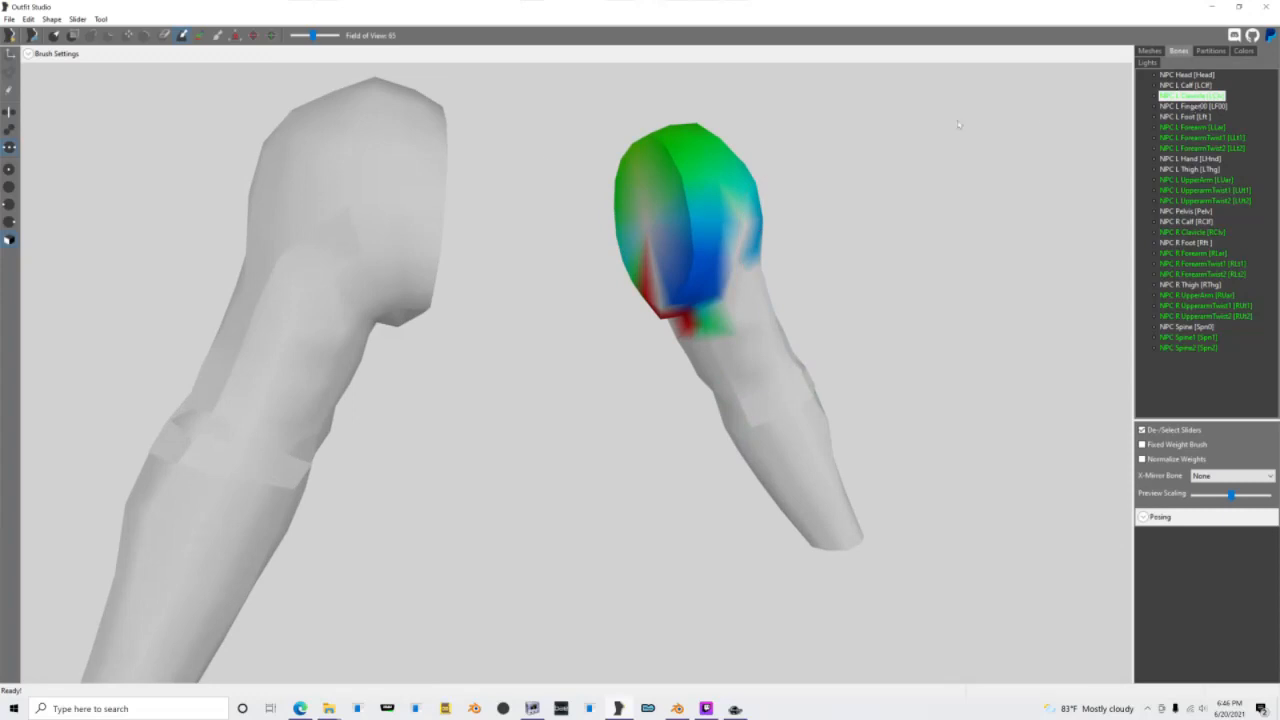
pyautogui.click(45, 53)
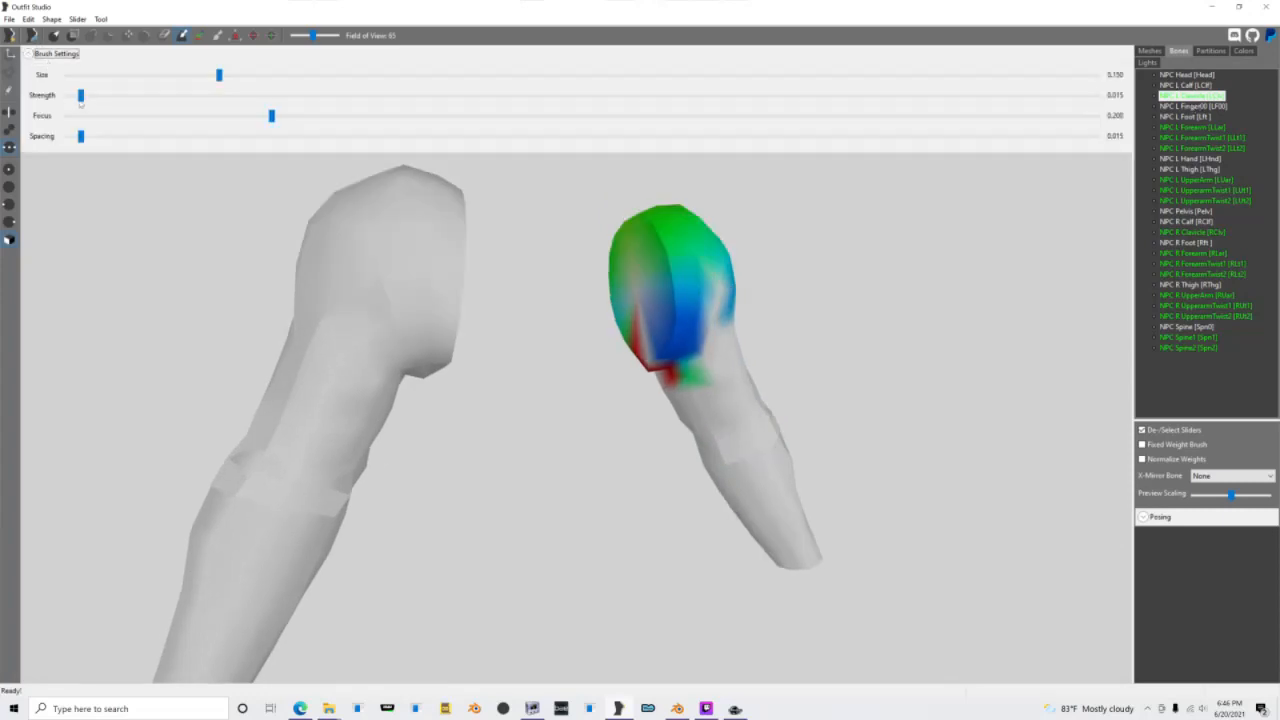
pyautogui.click(81, 96)
# Step: Paint the NPC L Clavicle bone's weights over the opening and outer side of the left shoulder
pyautogui.scroll(3, 630, 260)
pyautogui.click(677, 301)
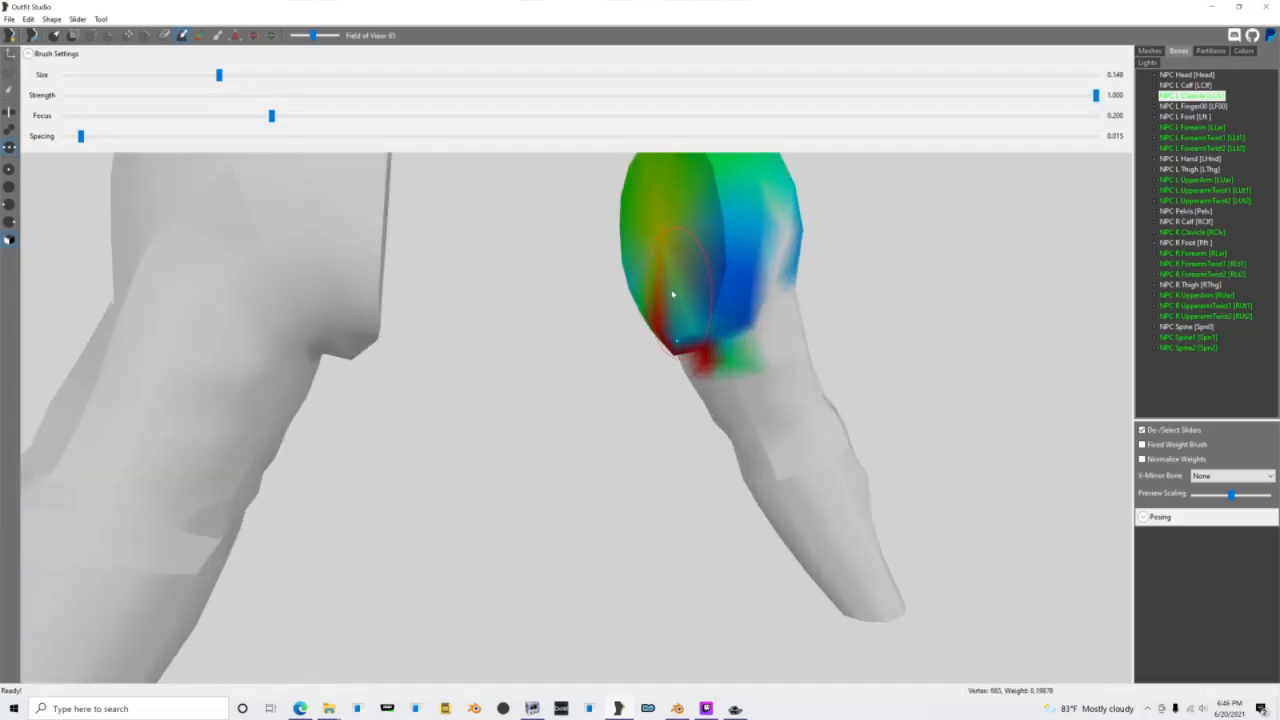
pyautogui.scroll(-2, 672, 296)
pyautogui.moveTo(626, 277); pyautogui.dragTo(580, 275, button='right')
pyautogui.scroll(2, 640, 240)
pyautogui.moveTo(838, 207); pyautogui.dragTo(856, 192)
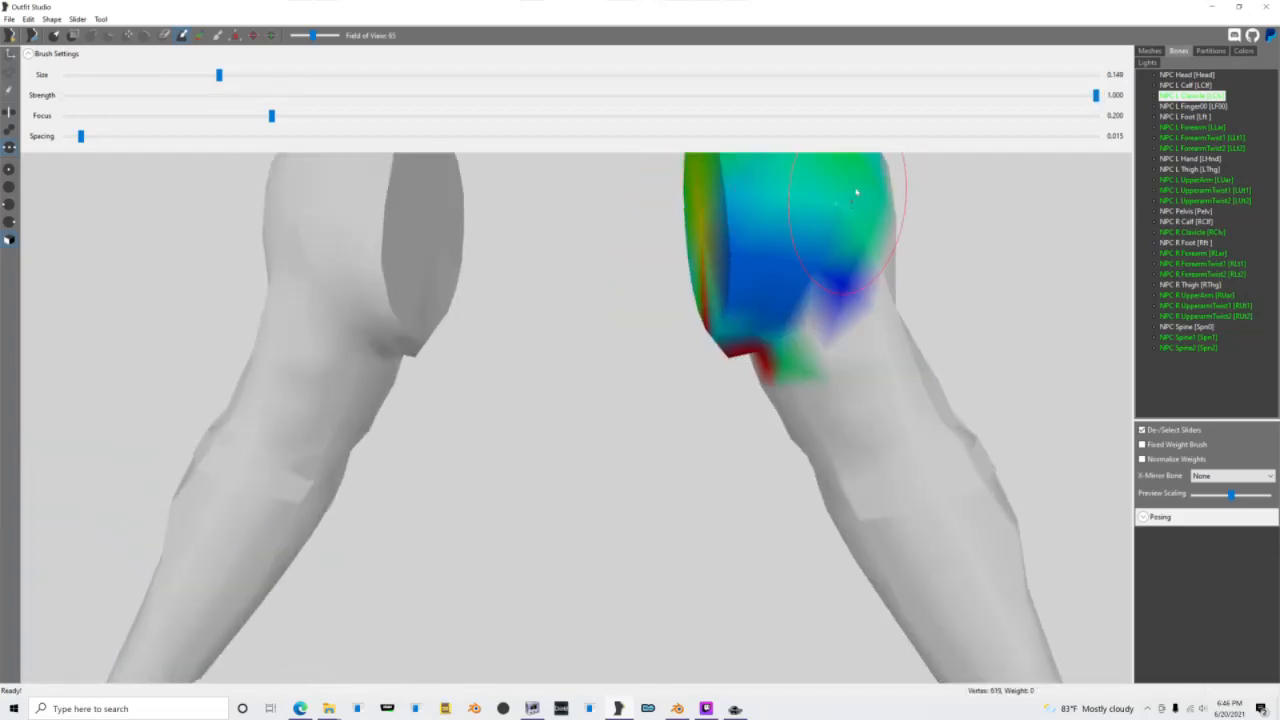
# Step: Paint the NPC L UpperarmTwist1 bone's weights around the left shoulder opening and armpit
pyautogui.click(1213, 190)
pyautogui.scroll(-3, 777, 234)
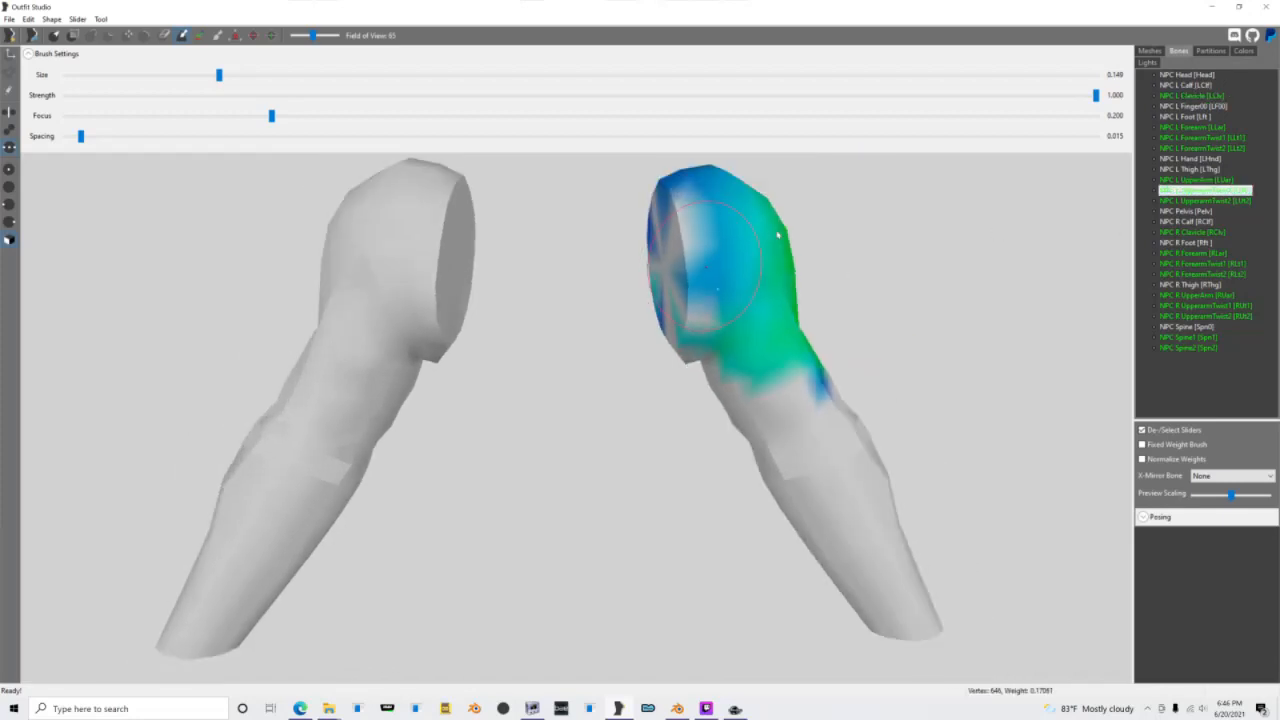
pyautogui.moveTo(777, 234); pyautogui.dragTo(716, 262, button='right')
pyautogui.moveTo(634, 280)
pyautogui.mouseDown()
pyautogui.moveTo(652, 349)
pyautogui.moveTo(663, 337)
pyautogui.mouseUp()
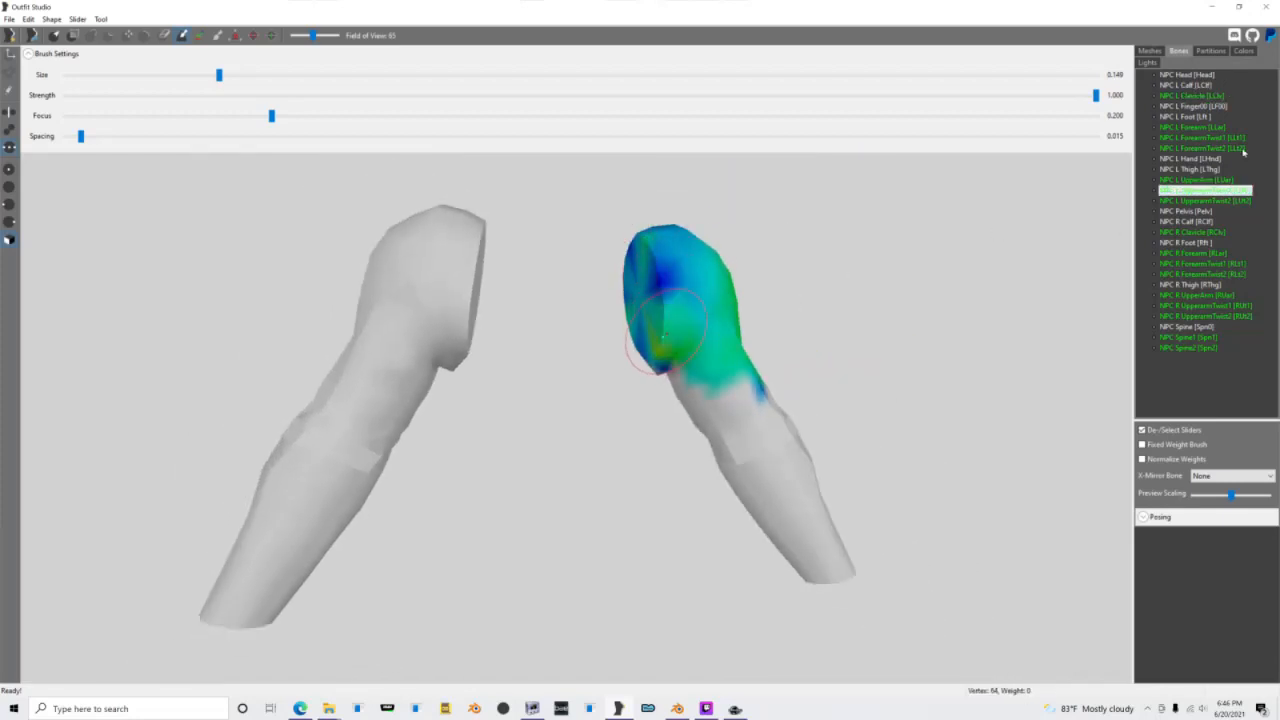
# Step: Check the NPC L UpperArm weights and paint the NPC L UpperarmTwist2 bone's weights below the left armpit
pyautogui.click(1196, 179)
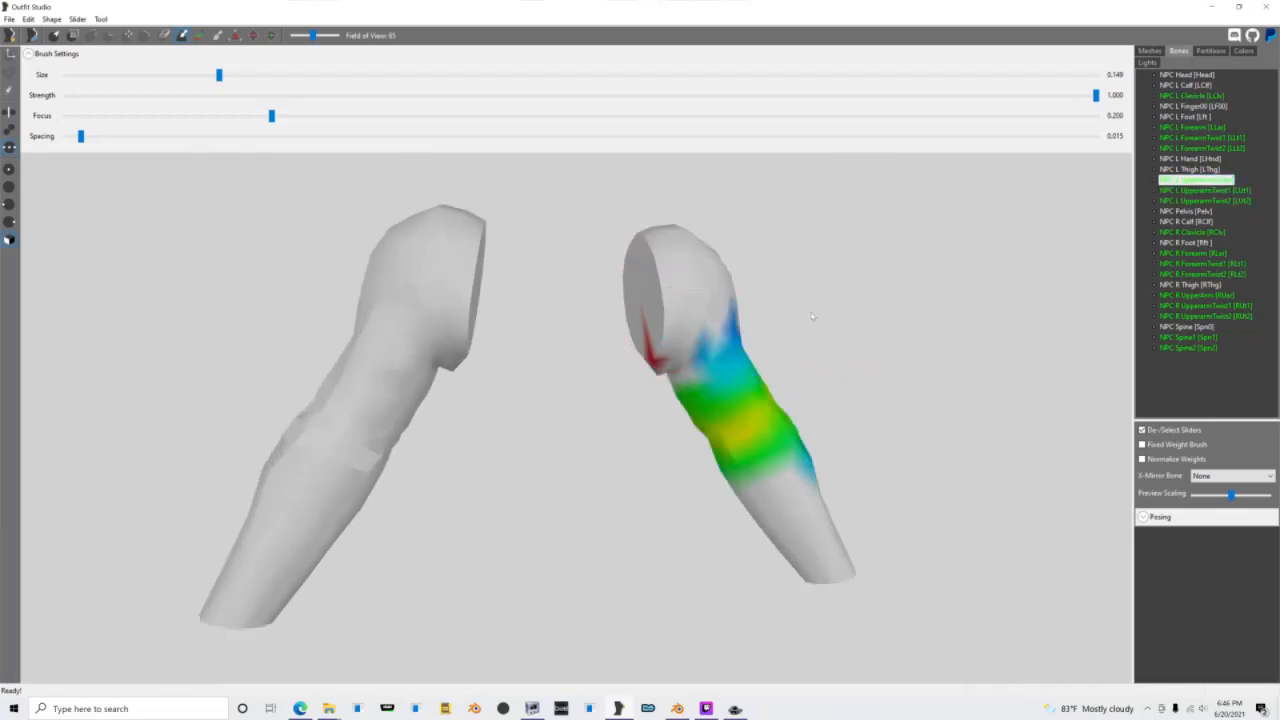
pyautogui.click(1233, 203)
pyautogui.moveTo(689, 380); pyautogui.dragTo(718, 412)
# Step: Check the right clavicle and forearm bones, and paint the NPC R UpperarmTwist1 bone's weights across the right shoulder
pyautogui.click(1214, 240)
pyautogui.click(1211, 233)
pyautogui.moveTo(1095, 292); pyautogui.dragTo(995, 314, button='right')
pyautogui.click(1226, 274)
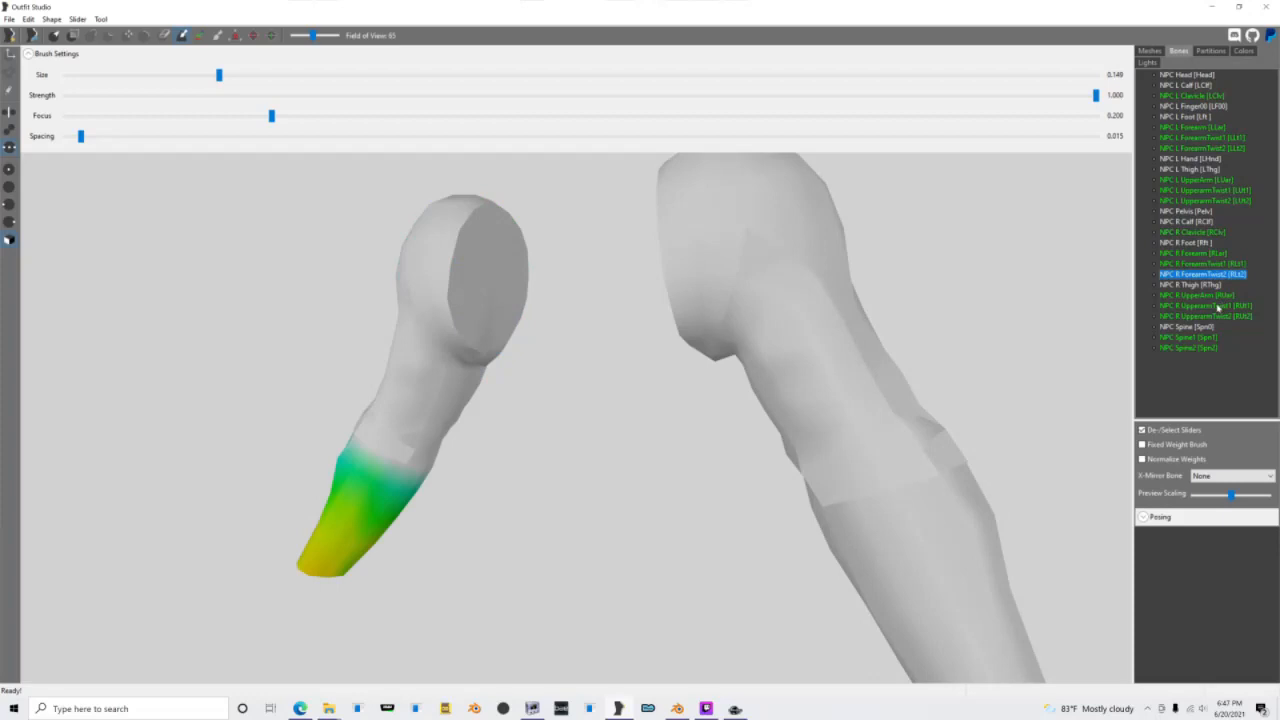
pyautogui.click(1218, 307)
pyautogui.moveTo(488, 323)
pyautogui.mouseDown()
pyautogui.moveTo(498, 231)
pyautogui.moveTo(451, 258)
pyautogui.moveTo(410, 250)
pyautogui.mouseUp()
# Step: Paint the NPC R UpperarmTwist2 bone's weights along the right armpit, and display the NPC Spine2 bone's weights
pyautogui.click(1196, 316)
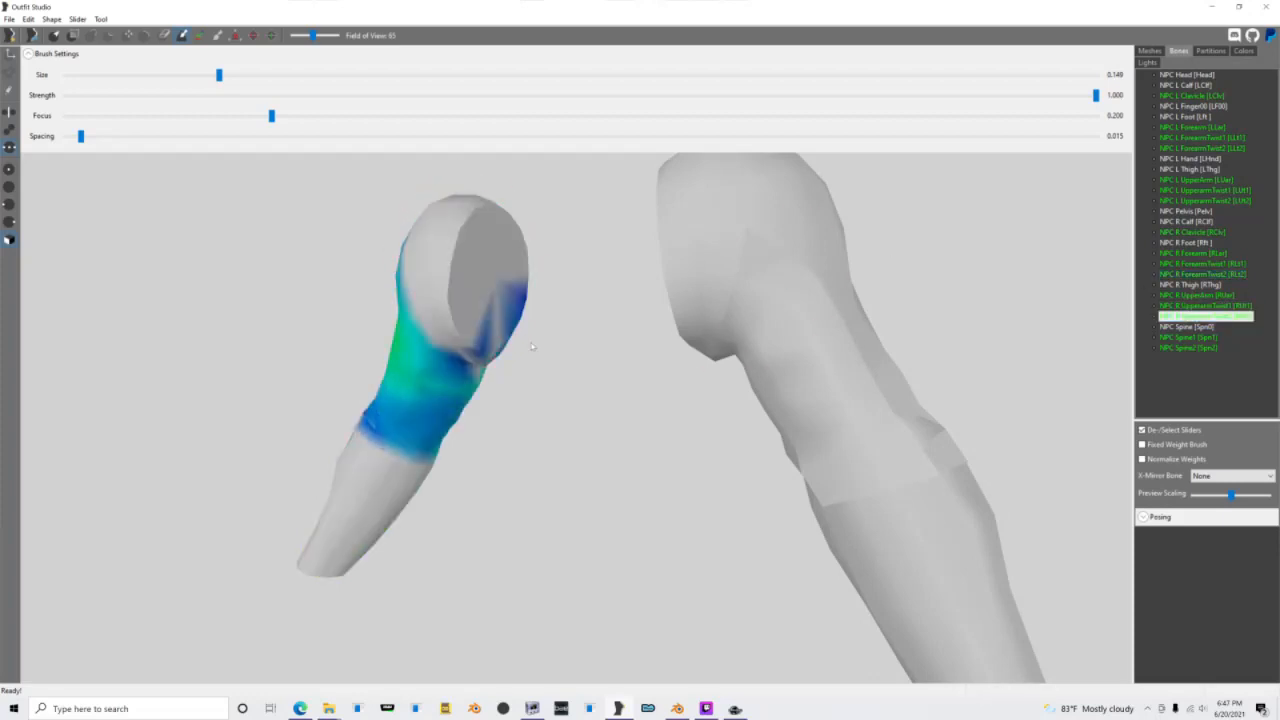
pyautogui.moveTo(491, 351); pyautogui.dragTo(538, 359)
pyautogui.click(1188, 347)
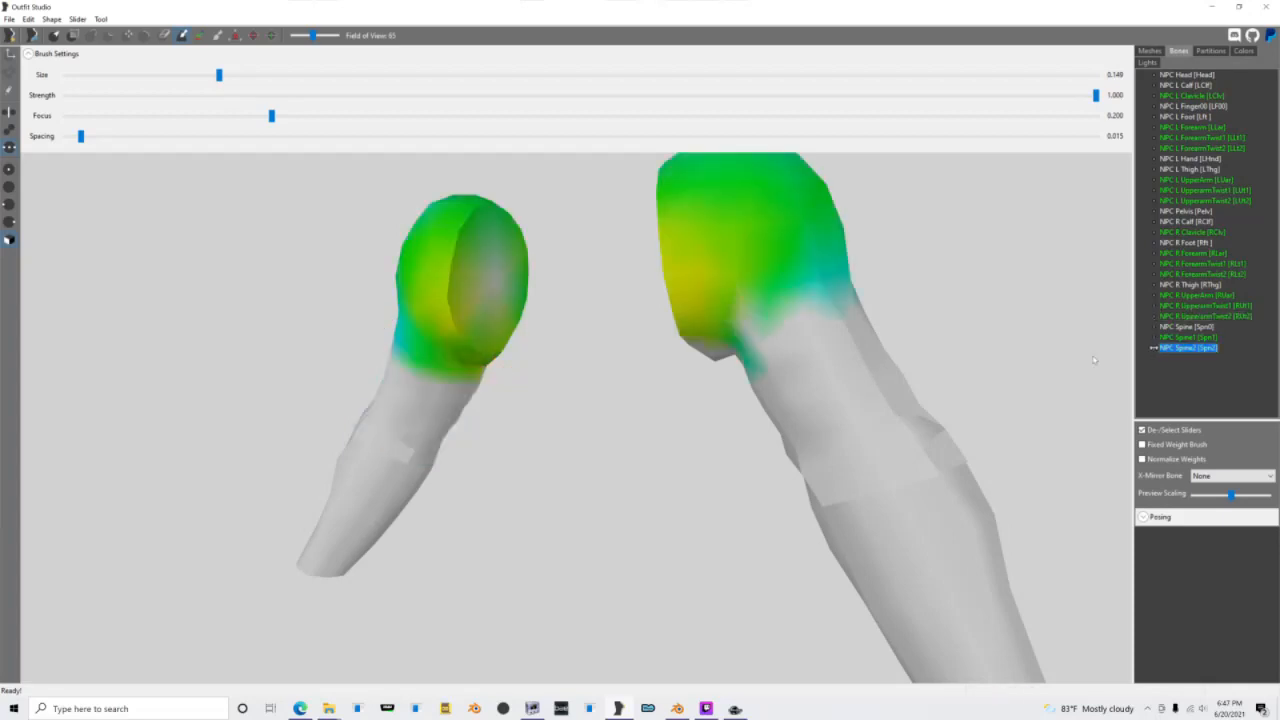
# Step: Paint the NPC Spine2 bone's weights around the shoulder openings, and try to save but decline because of unweighted vertices
pyautogui.moveTo(471, 266); pyautogui.dragTo(500, 283)
pyautogui.moveTo(500, 283); pyautogui.dragTo(647, 273, button='right')
pyautogui.moveTo(604, 330); pyautogui.dragTo(613, 372)
pyautogui.moveTo(588, 358); pyautogui.dragTo(481, 366, button='right')
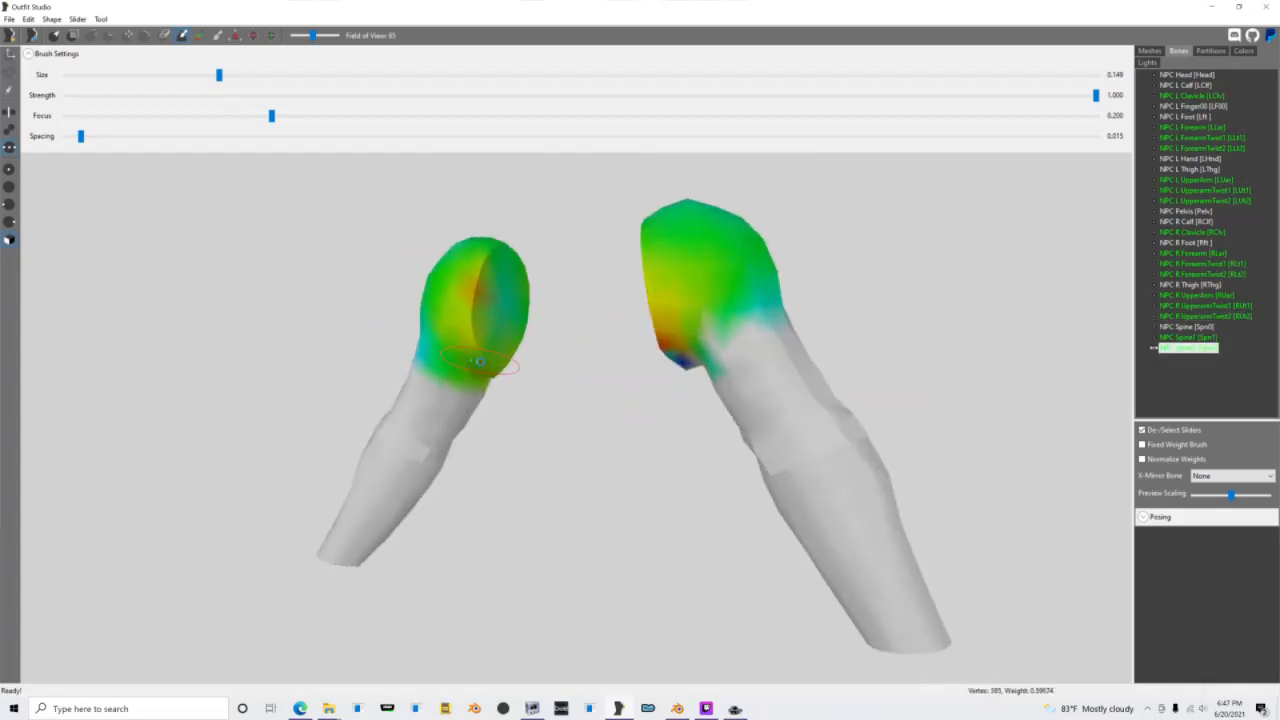
pyautogui.hotkey('ctrl', 's')
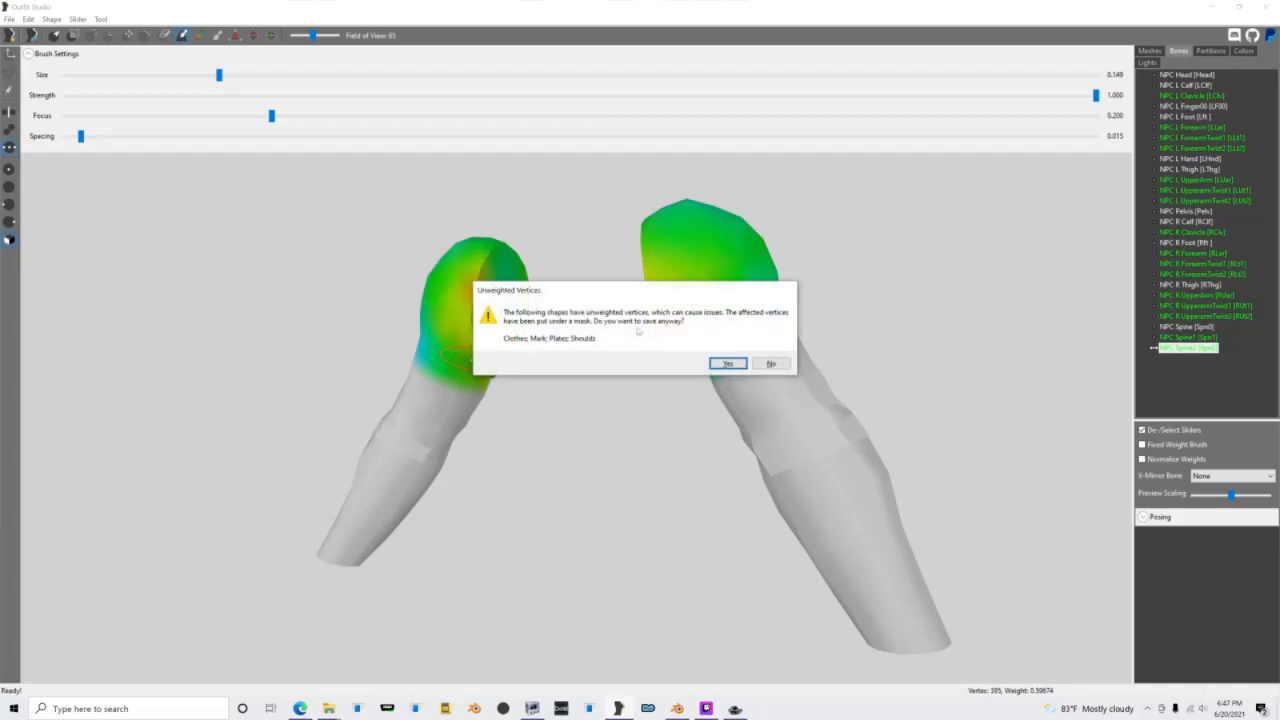
pyautogui.click(771, 363)
# Step: Hide the Arms shape and delete the ArmsM reference shape
pyautogui.click(1158, 50)
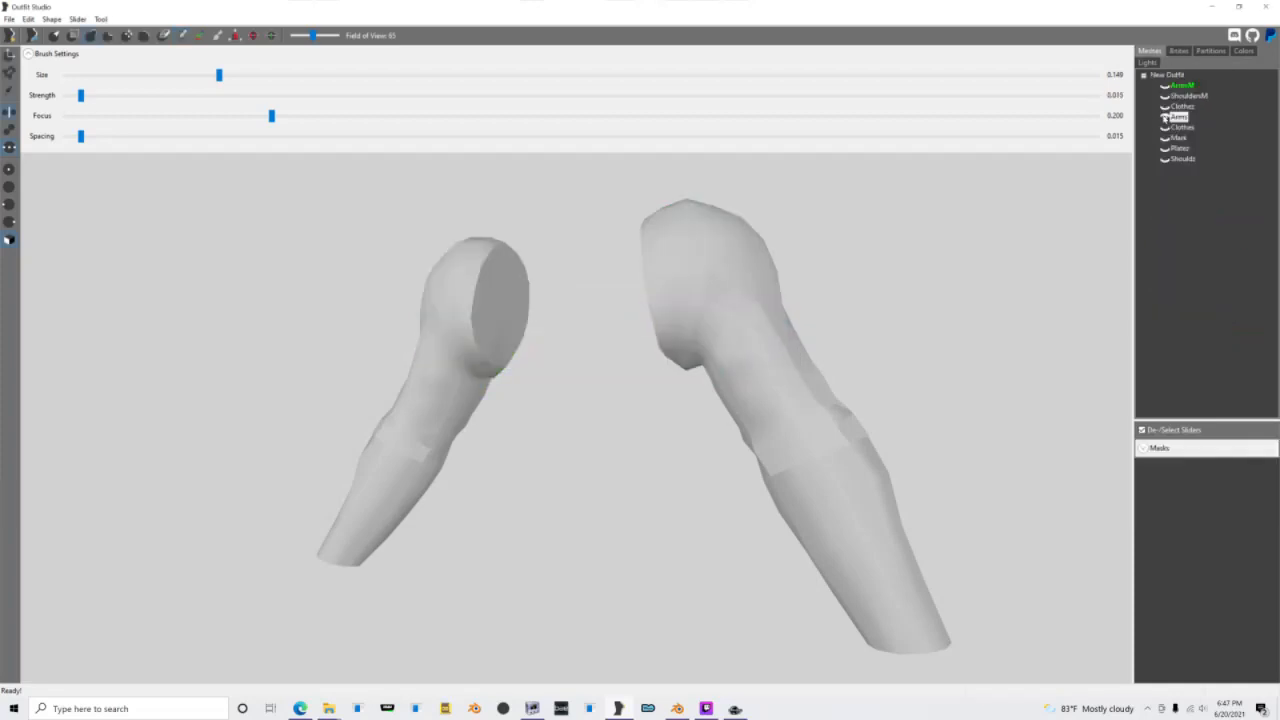
pyautogui.click(1165, 117)
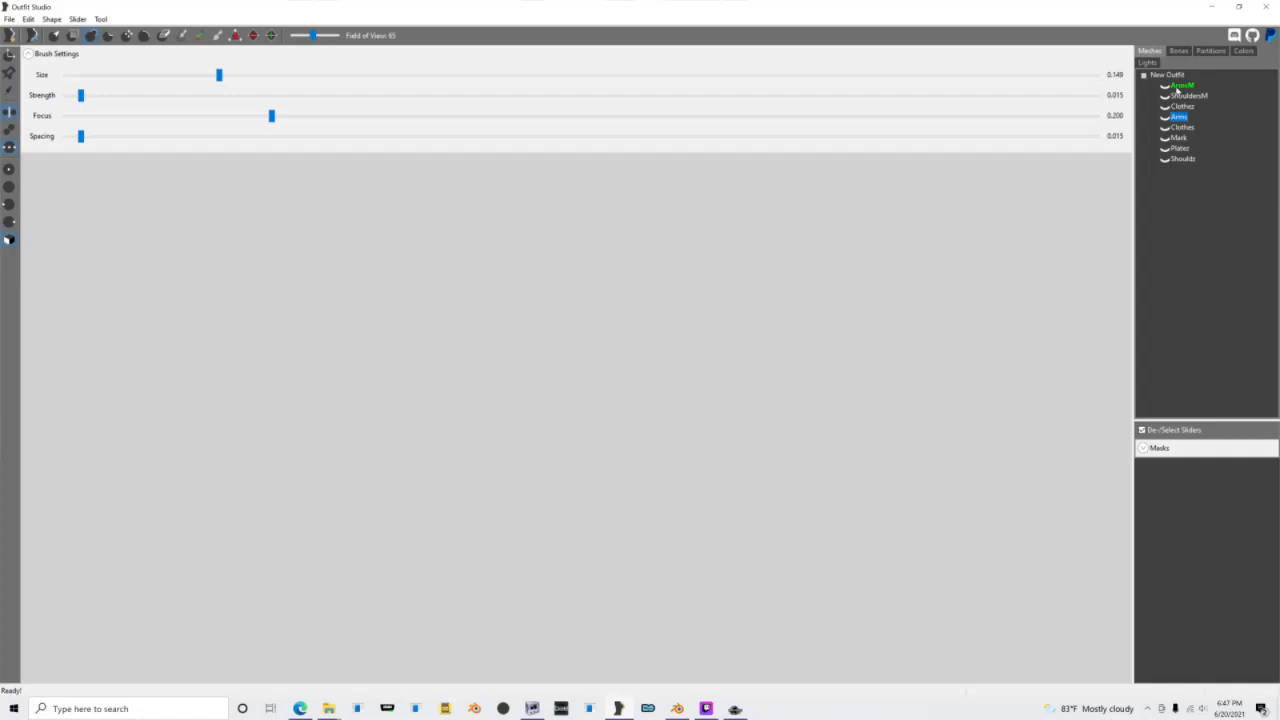
pyautogui.click(1177, 86)
pyautogui.press('Delete')
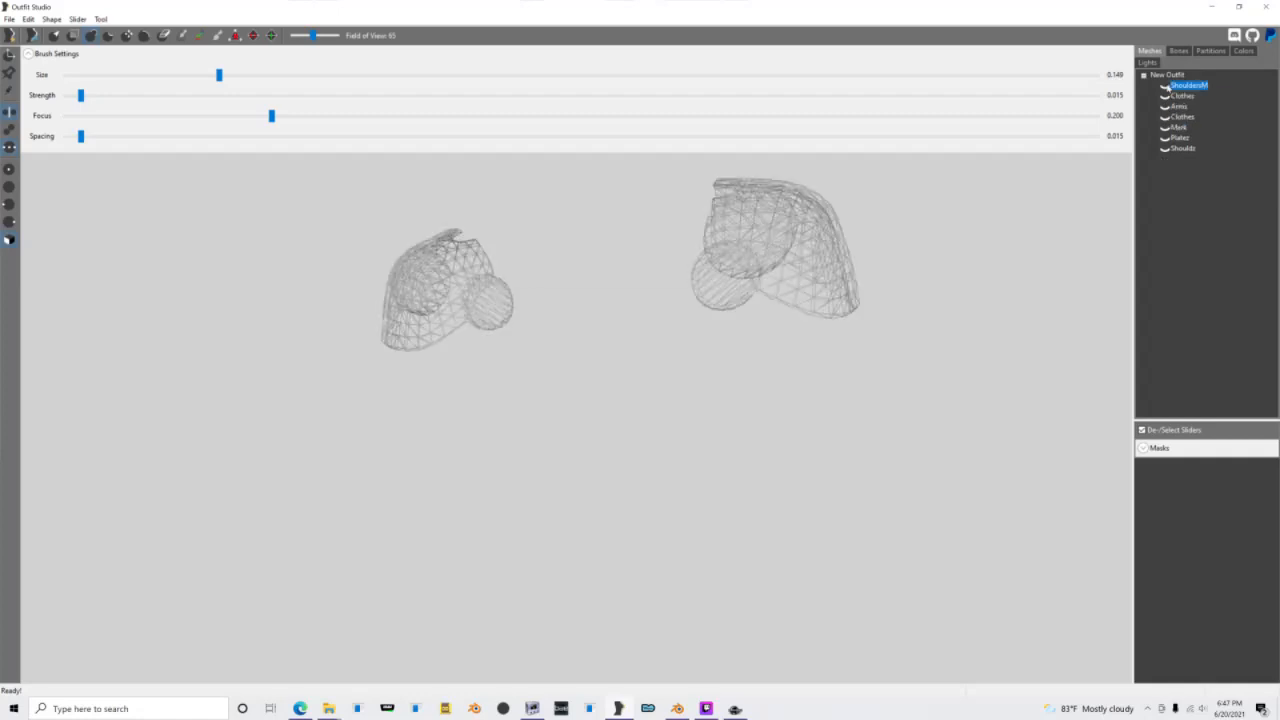
# Step: Show the ShouldersM and Shoulds shapes, and set ShouldersM as the reference
pyautogui.click(1164, 149)
pyautogui.click(1164, 149)
pyautogui.scroll(-4, 903, 317)
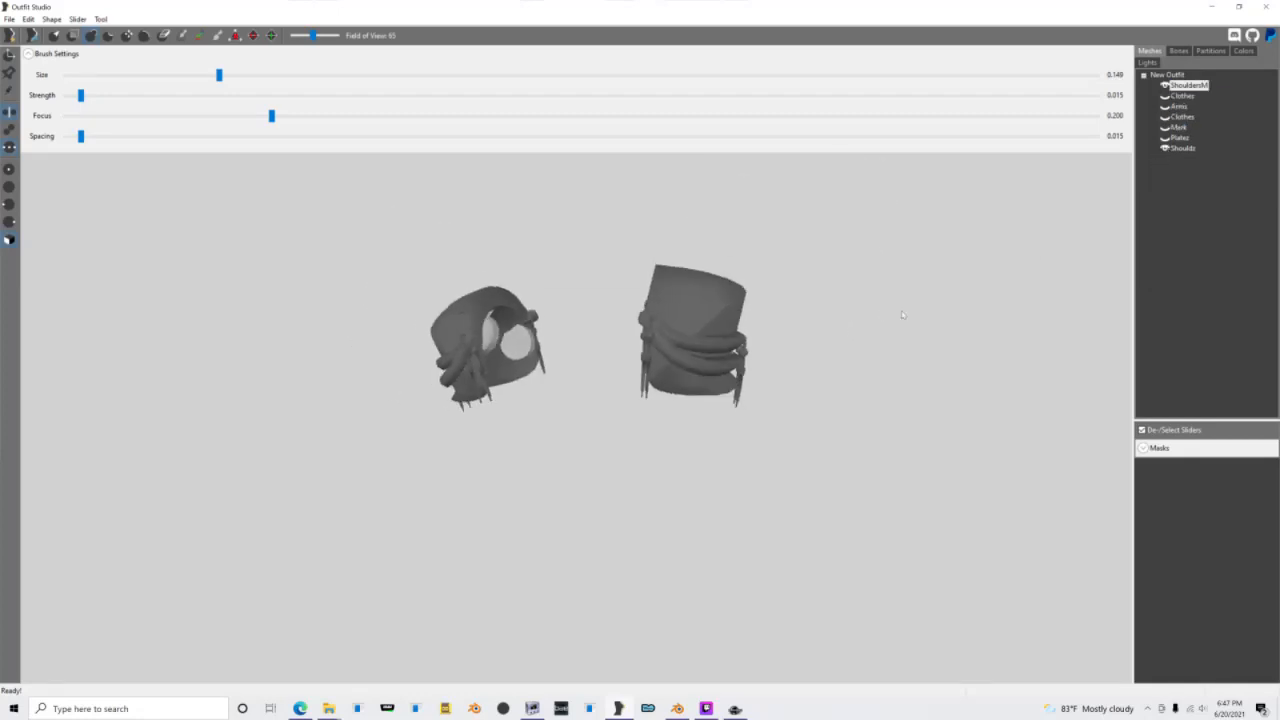
pyautogui.moveTo(903, 317); pyautogui.dragTo(1108, 189, button='right')
pyautogui.rightClick(1192, 86)
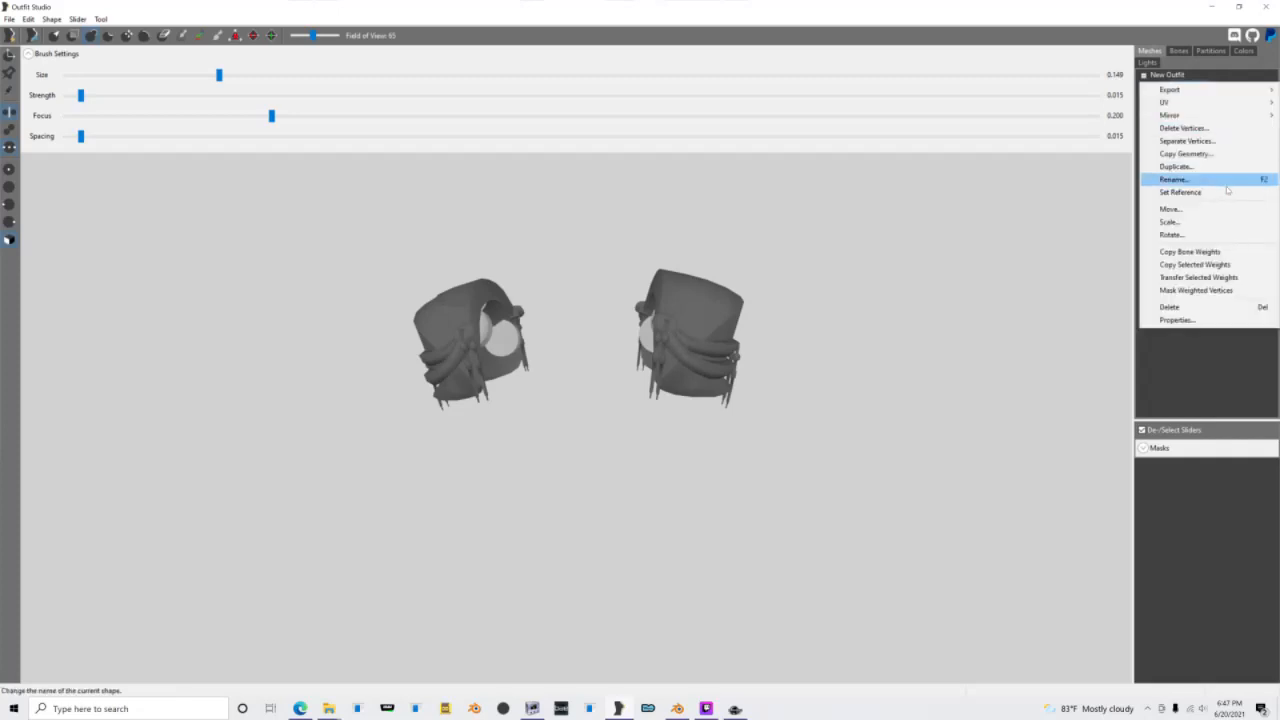
pyautogui.click(1225, 182)
# Step: Copy bone weights from the reference to the Shoulds shape with search radius 5 and 4 max vertex targets
pyautogui.rightClick(1179, 151)
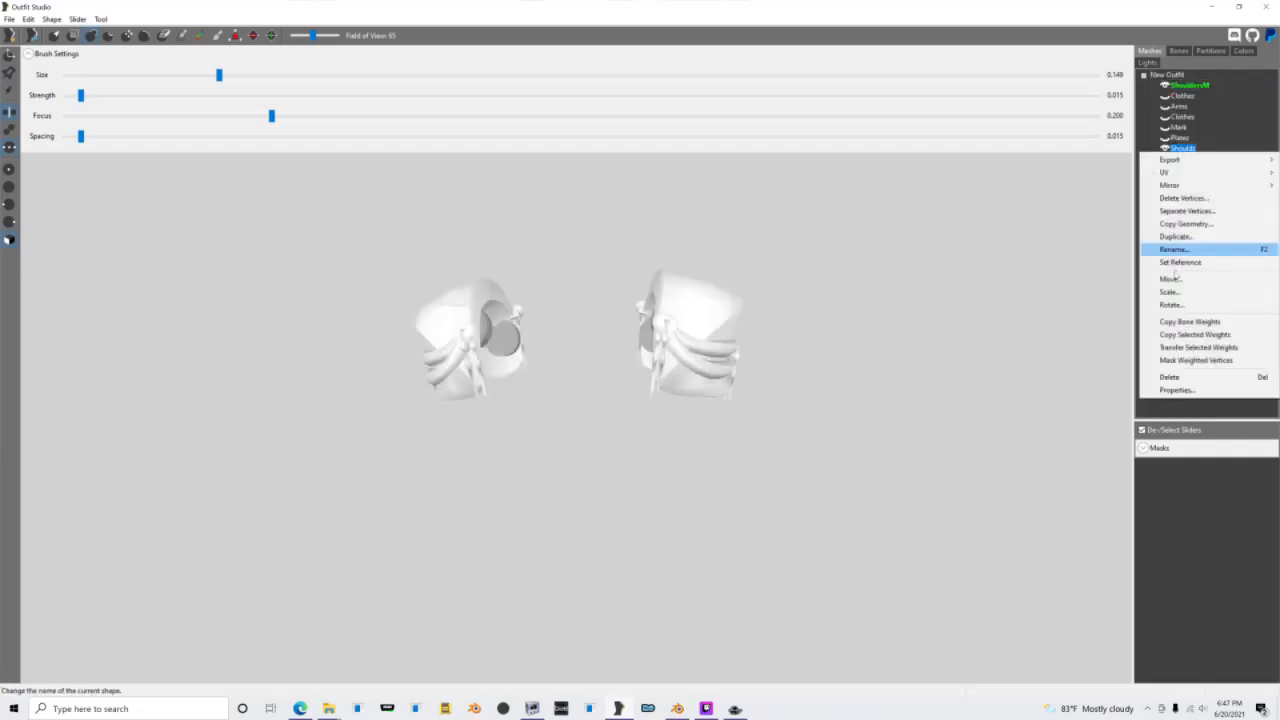
pyautogui.click(1190, 321)
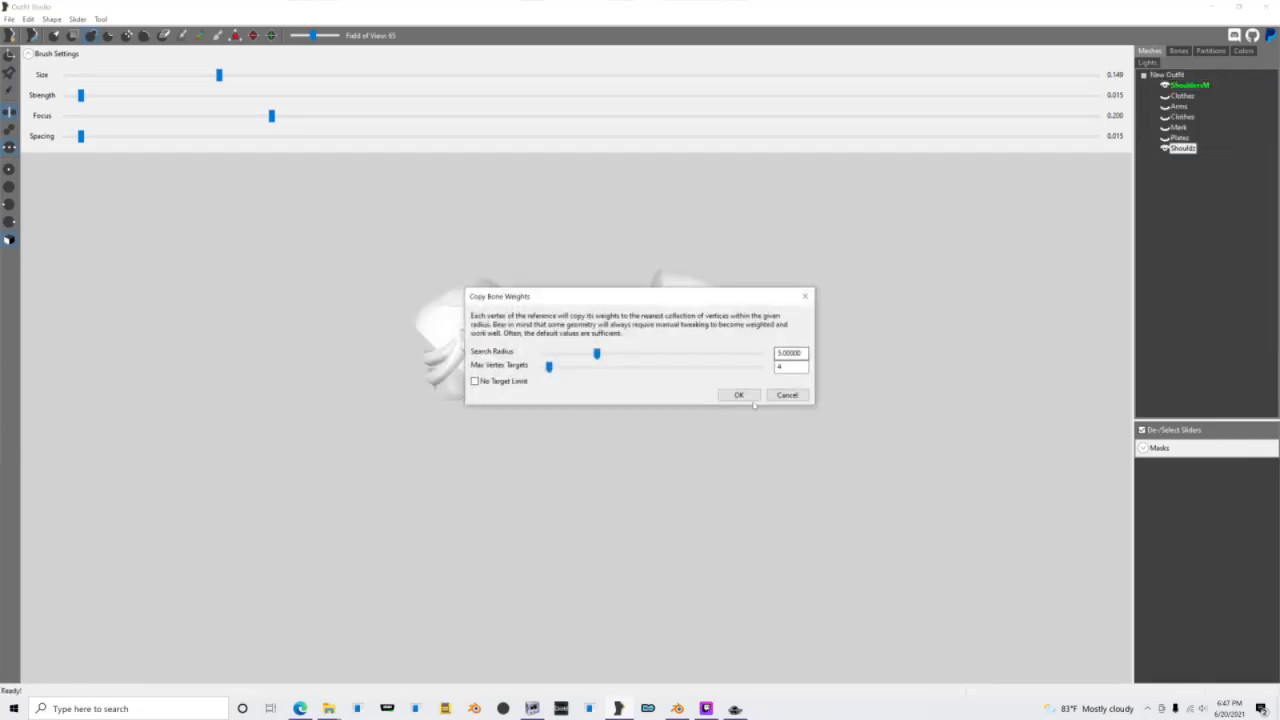
pyautogui.click(739, 395)
# Step: Enlarge the weight brush to 0.574 and paint the NPC L Clavicle bone's weights across the left shoulder piece
pyautogui.click(1178, 51)
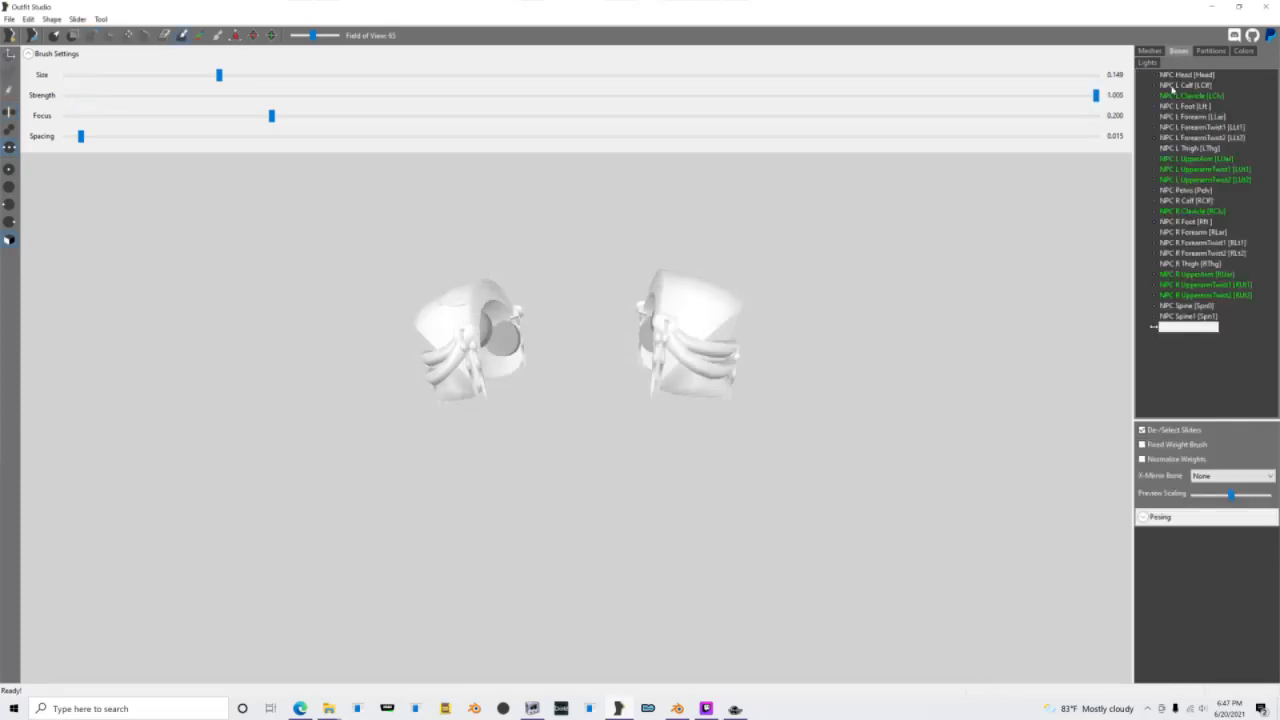
pyautogui.click(1173, 86)
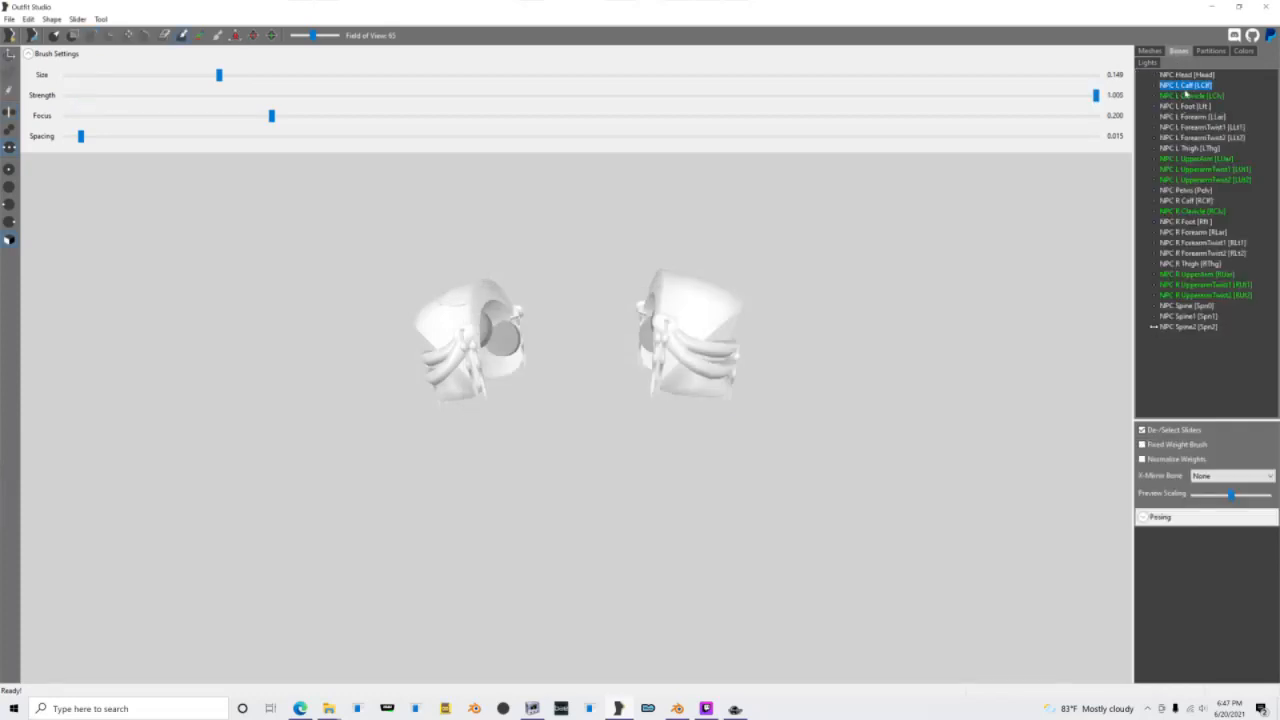
pyautogui.click(1187, 95)
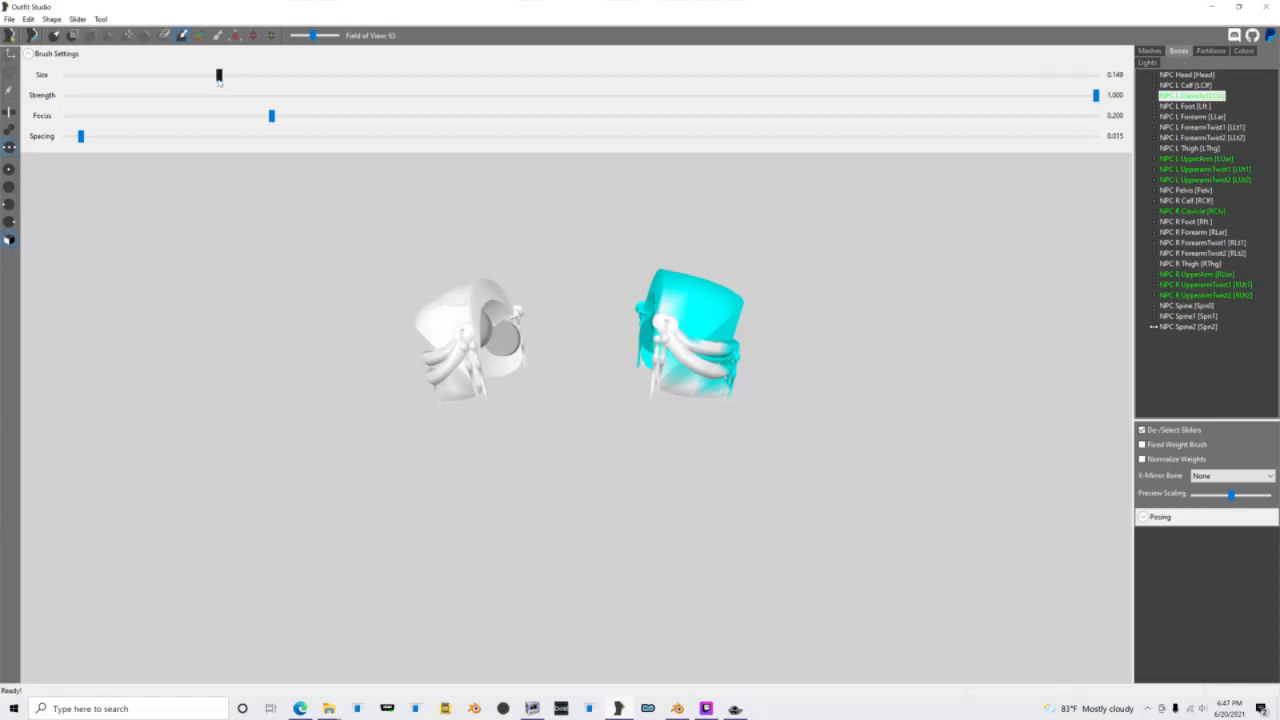
pyautogui.moveTo(219, 75); pyautogui.dragTo(657, 75)
pyautogui.moveTo(700, 360)
pyautogui.mouseDown()
pyautogui.moveTo(726, 340)
pyautogui.moveTo(662, 314)
pyautogui.moveTo(669, 357)
pyautogui.moveTo(738, 352)
pyautogui.mouseUp()
pyautogui.moveTo(745, 358); pyautogui.dragTo(625, 345, button='right')
pyautogui.moveTo(640, 345); pyautogui.dragTo(706, 360)
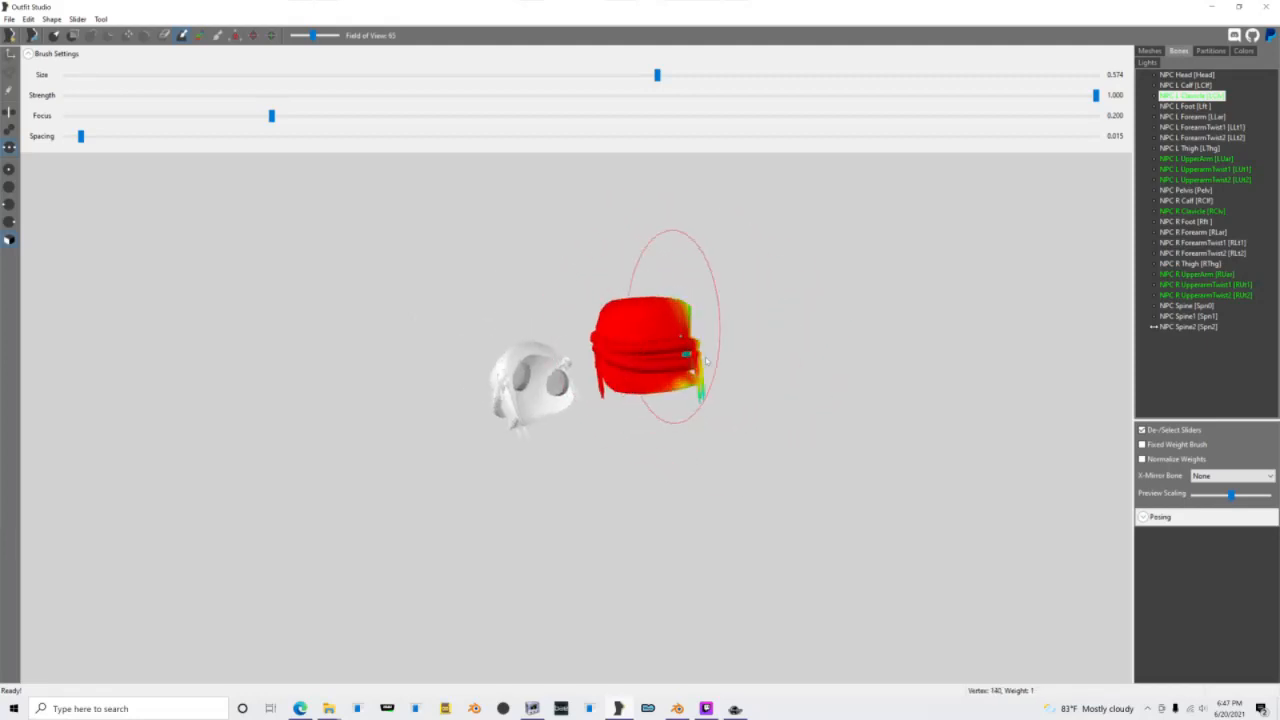
# Step: Fill the remaining NPC L Clavicle weights along the left shoulder piece's edges, and display the NPC L UpperArm weights
pyautogui.moveTo(706, 360)
pyautogui.mouseDown(button='right')
pyautogui.moveTo(521, 354)
pyautogui.moveTo(466, 309)
pyautogui.mouseUp(button='right')
pyautogui.moveTo(466, 309); pyautogui.dragTo(511, 219)
pyautogui.moveTo(508, 250); pyautogui.dragTo(513, 311, button='right')
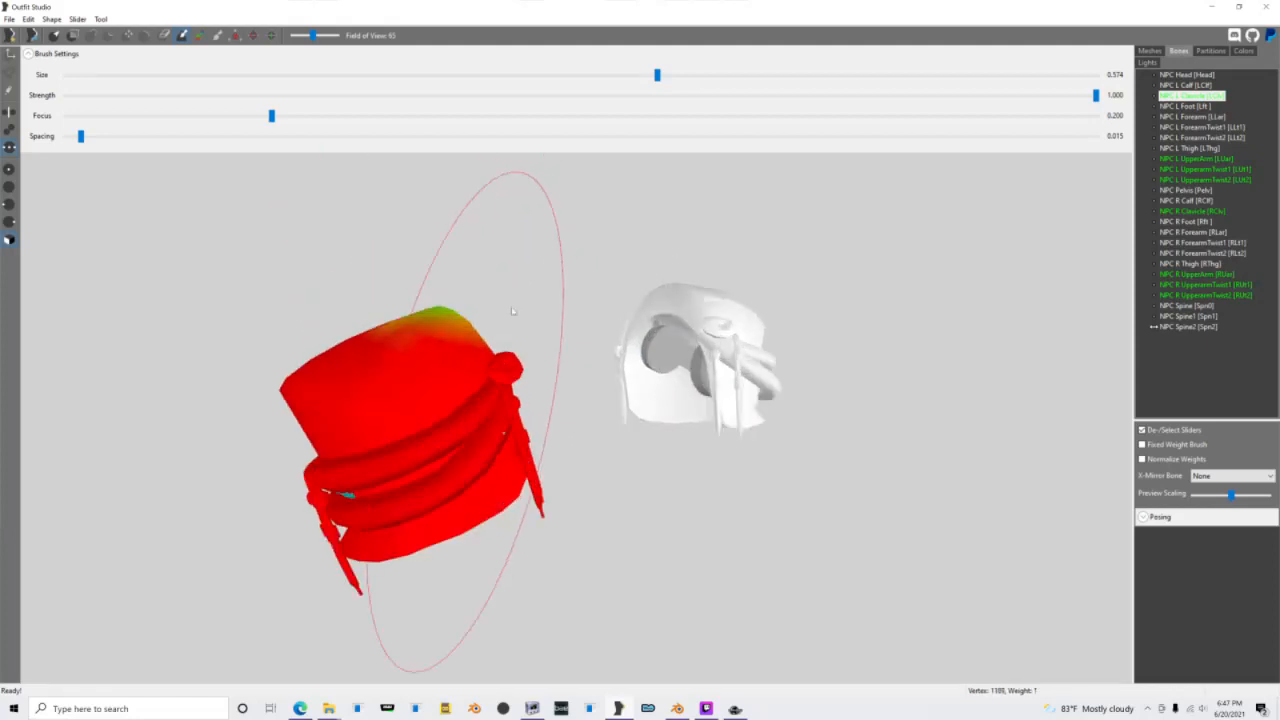
pyautogui.moveTo(446, 338)
pyautogui.mouseDown()
pyautogui.moveTo(417, 363)
pyautogui.moveTo(409, 326)
pyautogui.mouseUp()
pyautogui.moveTo(409, 326); pyautogui.dragTo(635, 311, button='right')
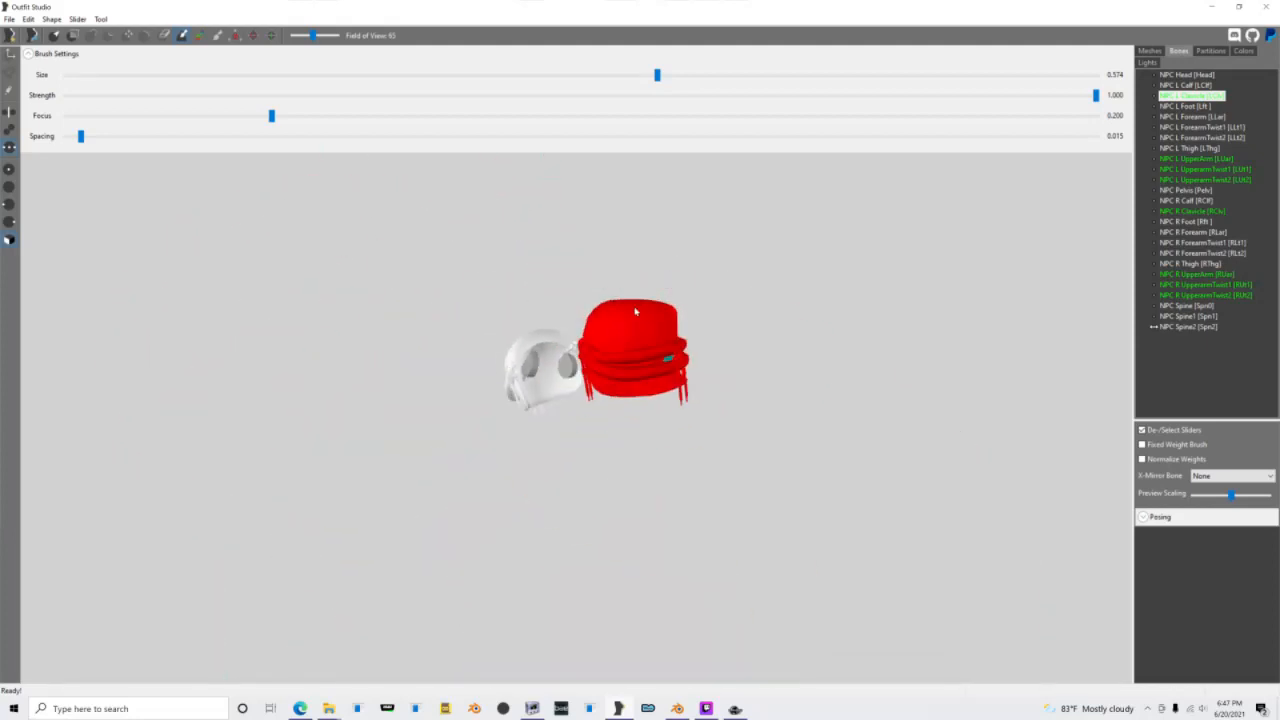
pyautogui.scroll(6, 635, 311)
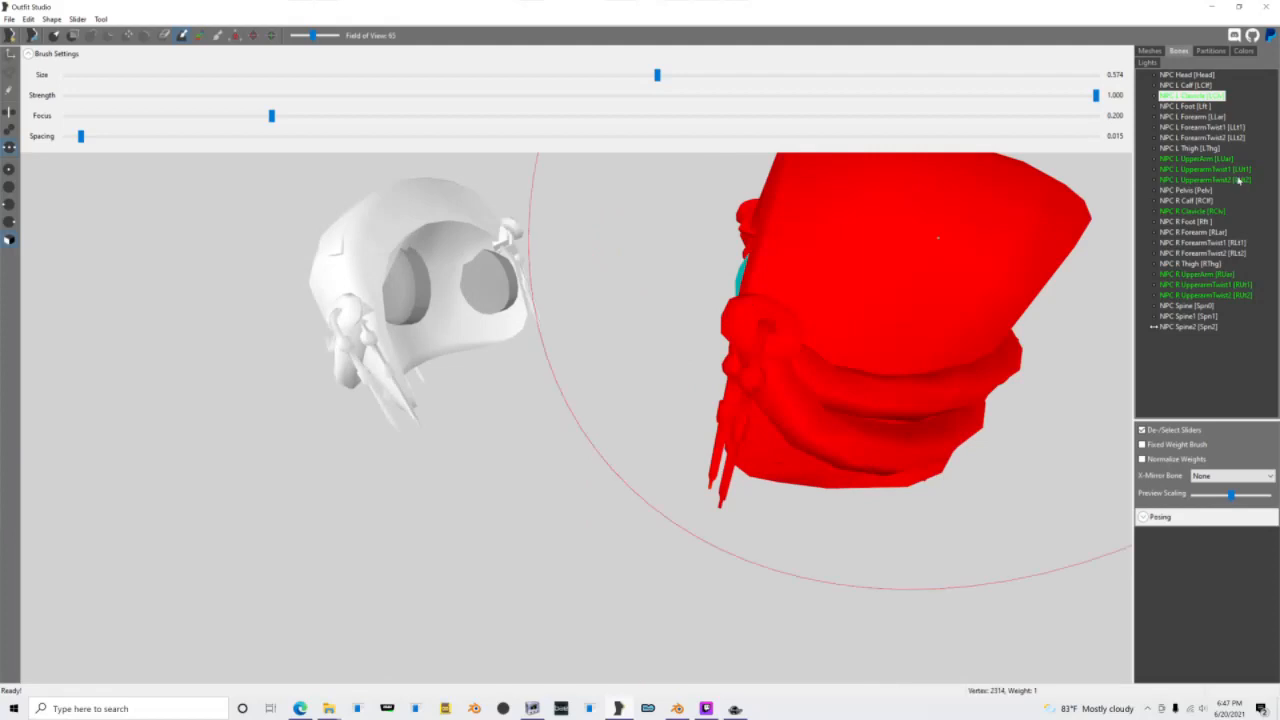
pyautogui.click(1217, 158)
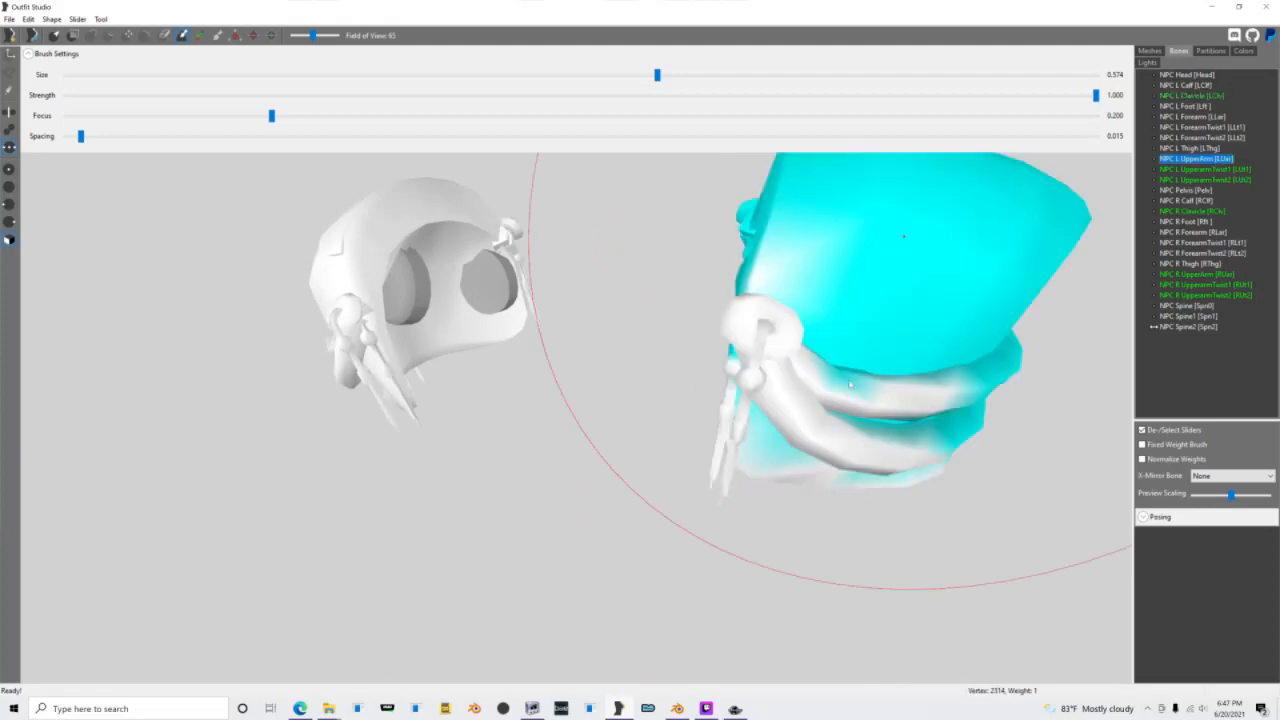
# Step: Delete the Shoulds shape and the ShouldersM reference shape
pyautogui.click(1150, 51)
pyautogui.press('Delete')
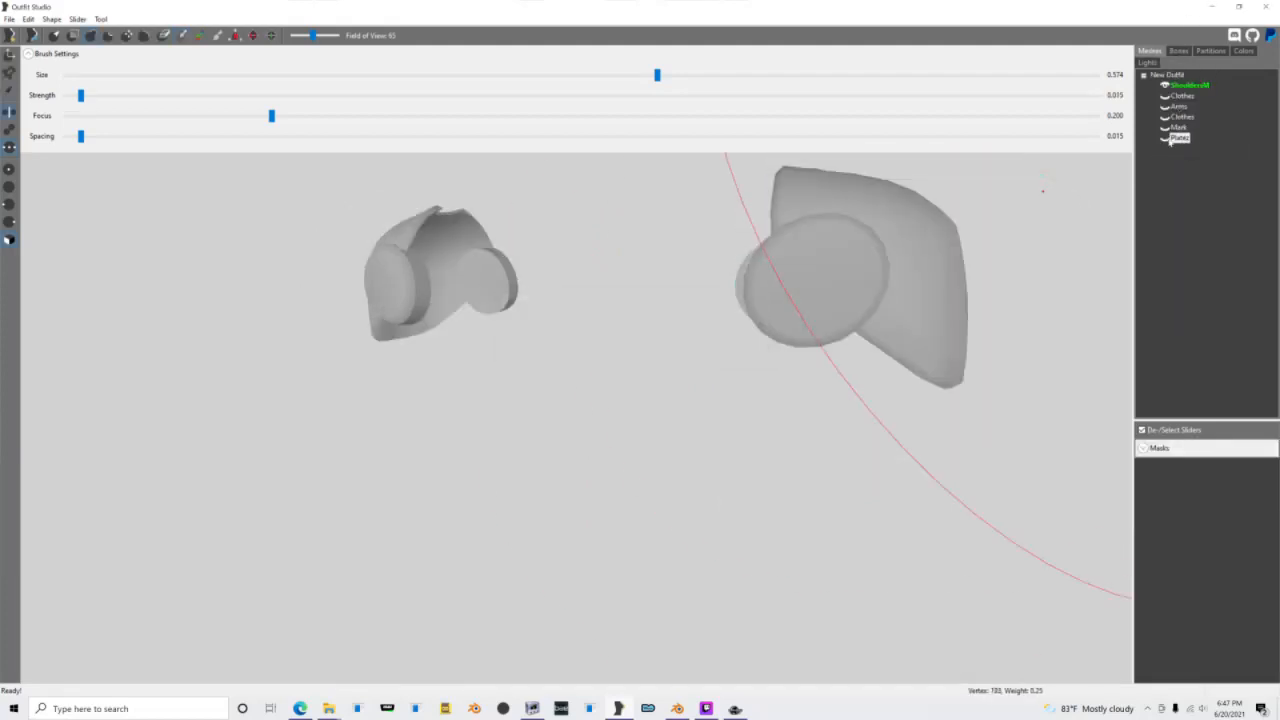
pyautogui.press('Delete')
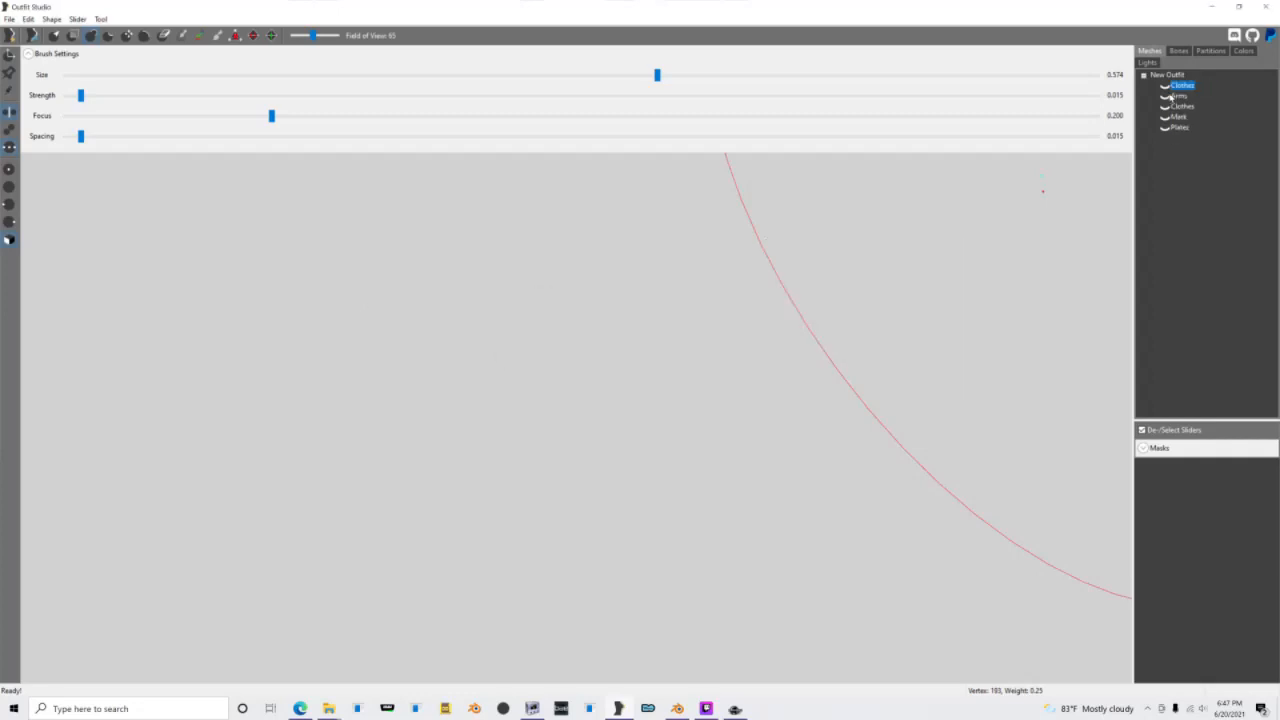
# Step: Show the first Clothes shape in the mesh list and set it as the reference
pyautogui.click(1164, 86)
pyautogui.rightClick(1176, 88)
pyautogui.click(1212, 201)
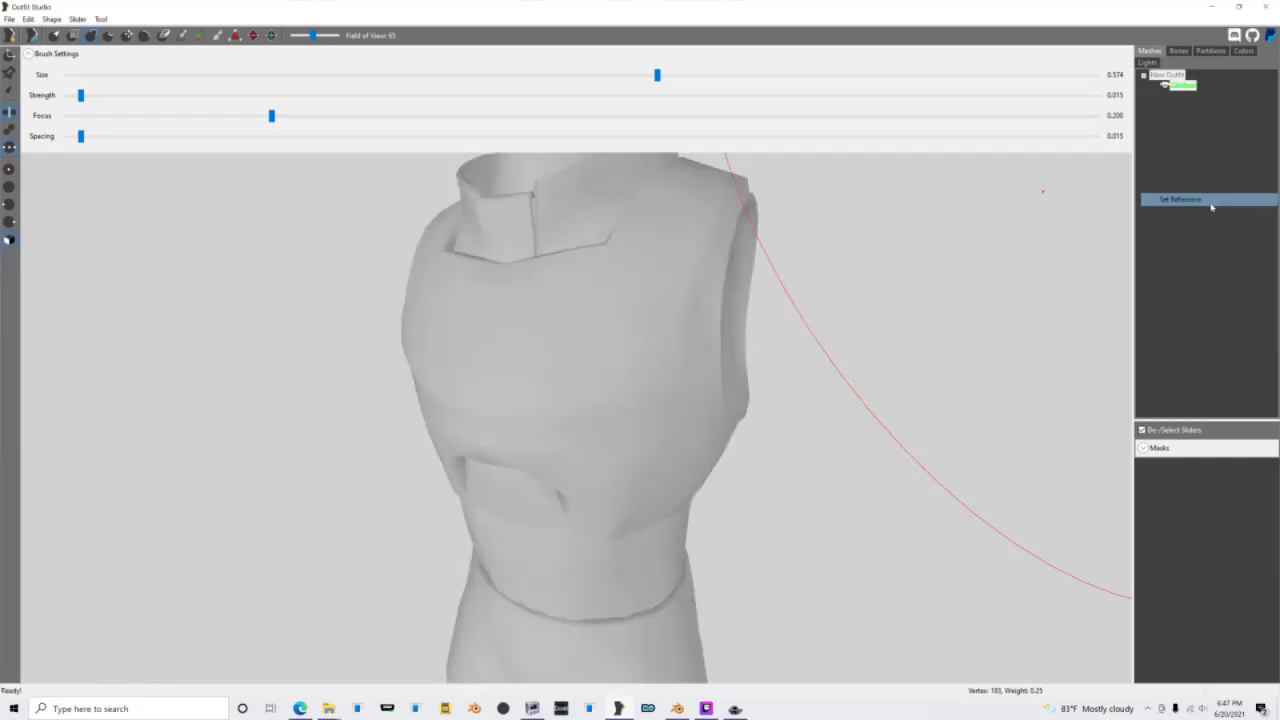
# Step: Show the other Clothes, Mark and Plates shapes and copy bone weights to all three with search radius 5 and 4 targets
pyautogui.click(1164, 106)
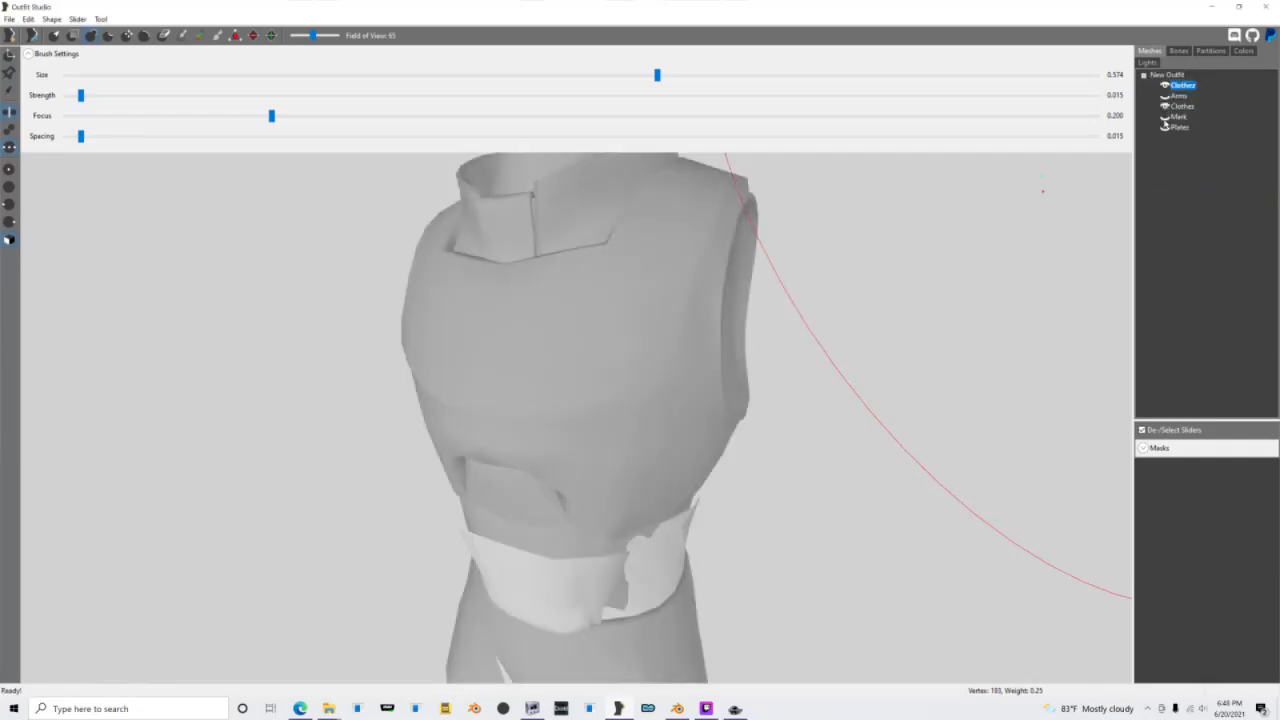
pyautogui.click(1164, 117)
pyautogui.click(1167, 128)
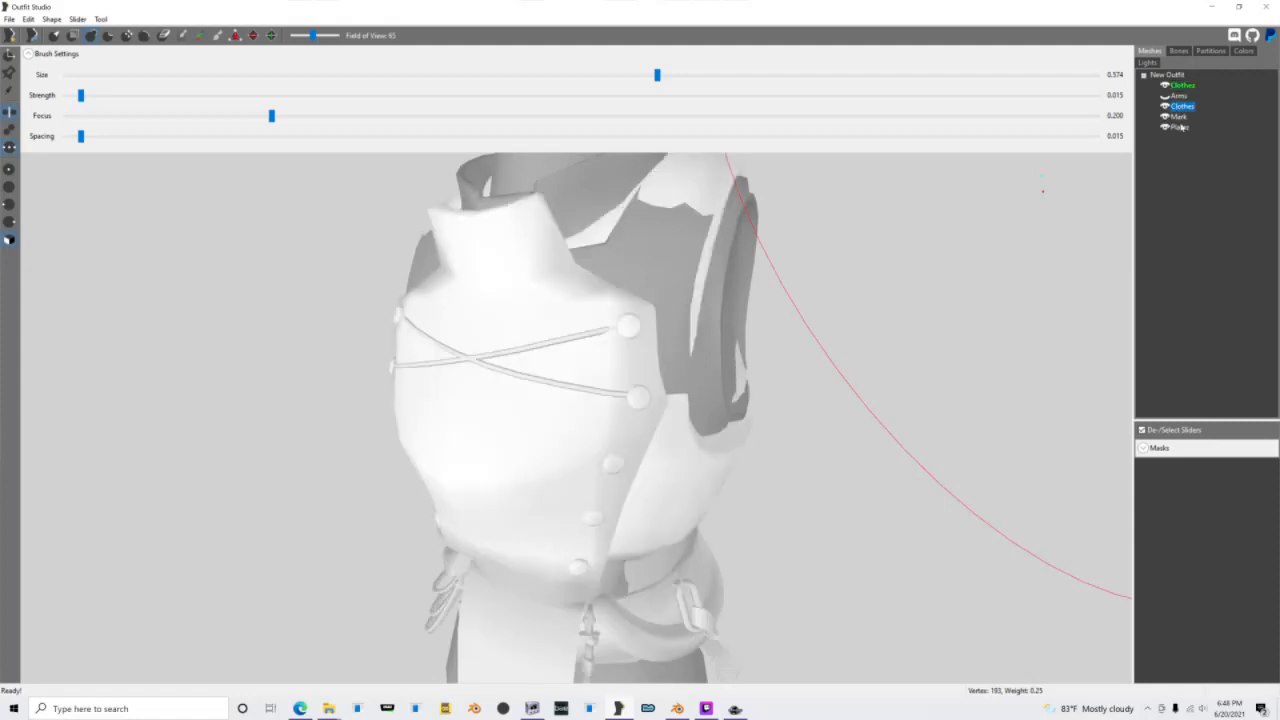
pyautogui.keyDown('shift'); pyautogui.click(1182, 127); pyautogui.keyUp('shift')
pyautogui.rightClick(1182, 127)
pyautogui.click(1202, 291)
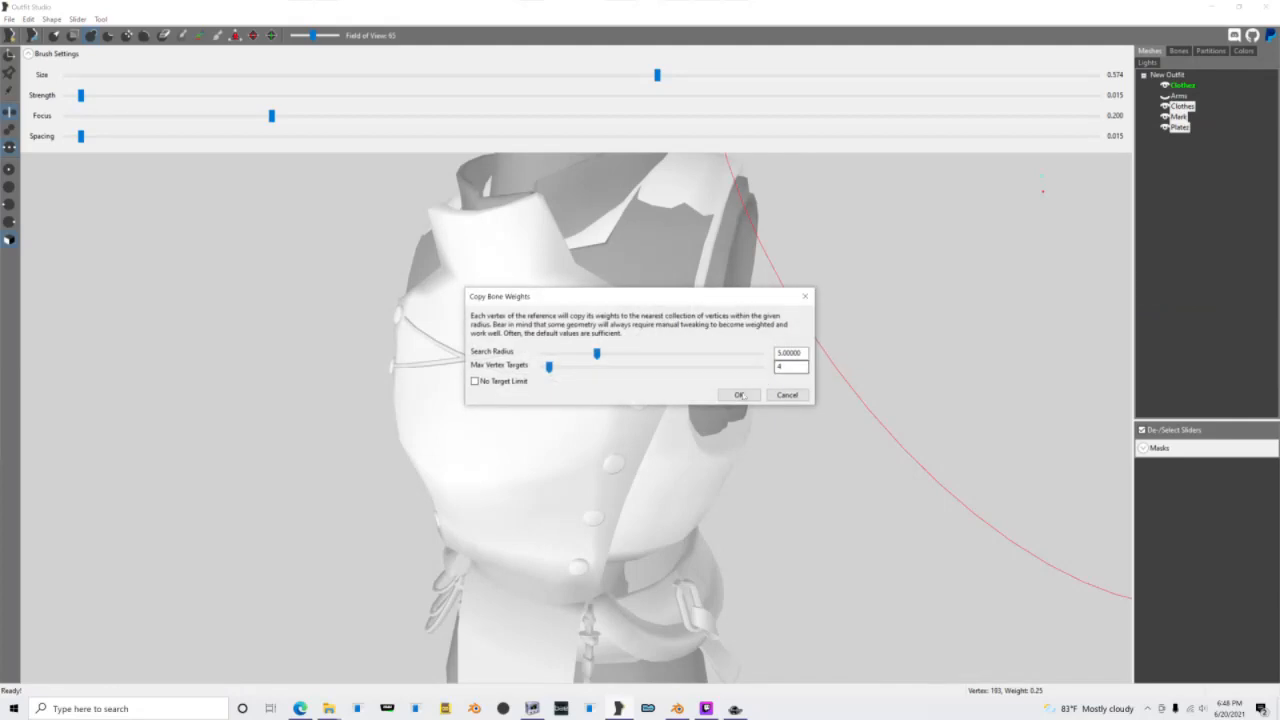
pyautogui.click(740, 395)
pyautogui.scroll(-10, 818, 330)
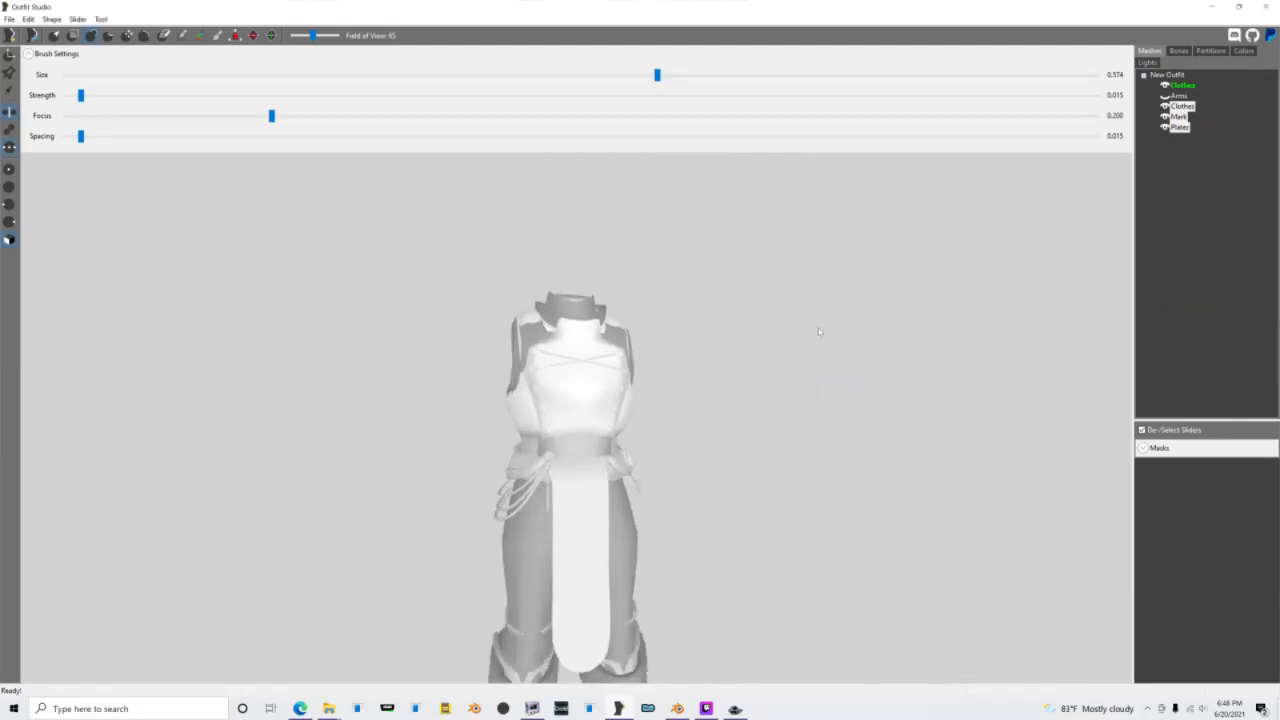
# Step: Hide the reference Clothes shape and display the NPC Head bone's weights on the armor shapes
pyautogui.click(1179, 51)
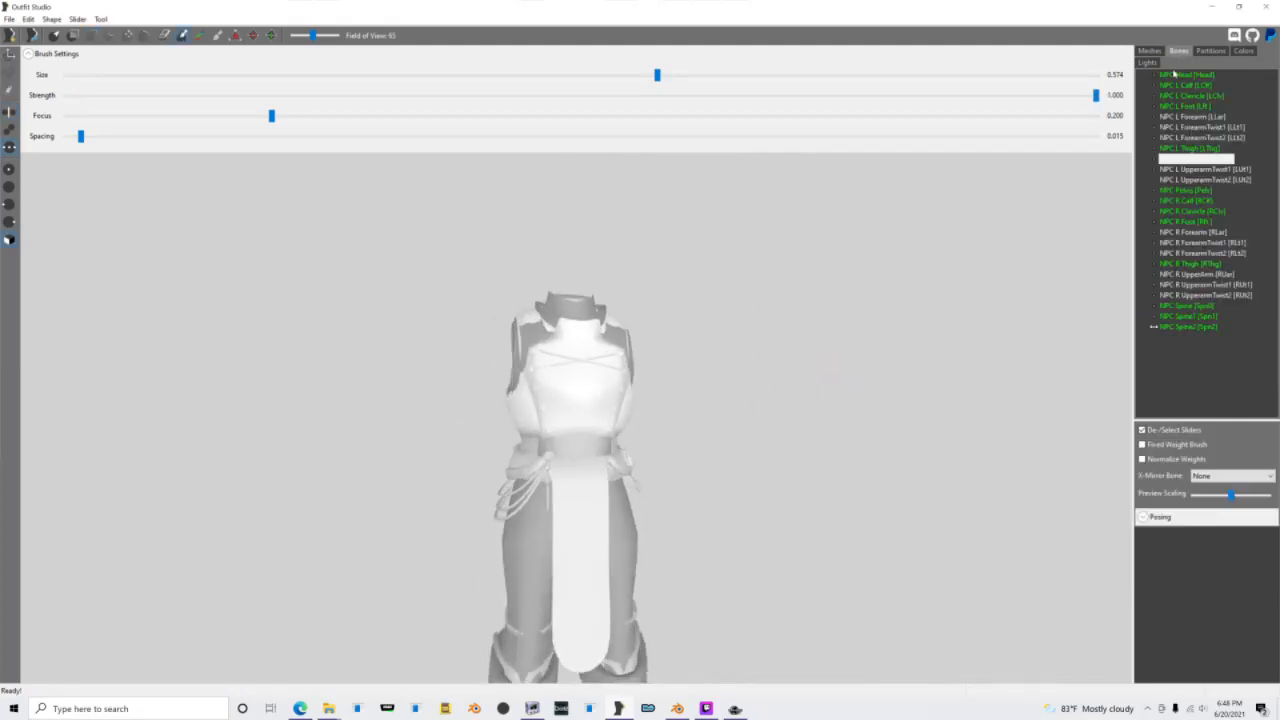
pyautogui.click(1176, 75)
pyautogui.scroll(5, 604, 354)
pyautogui.moveTo(604, 354)
pyautogui.mouseDown(button='right')
pyautogui.moveTo(586, 300)
pyautogui.moveTo(594, 330)
pyautogui.mouseUp(button='right')
pyautogui.click(1150, 51)
pyautogui.click(1175, 107)
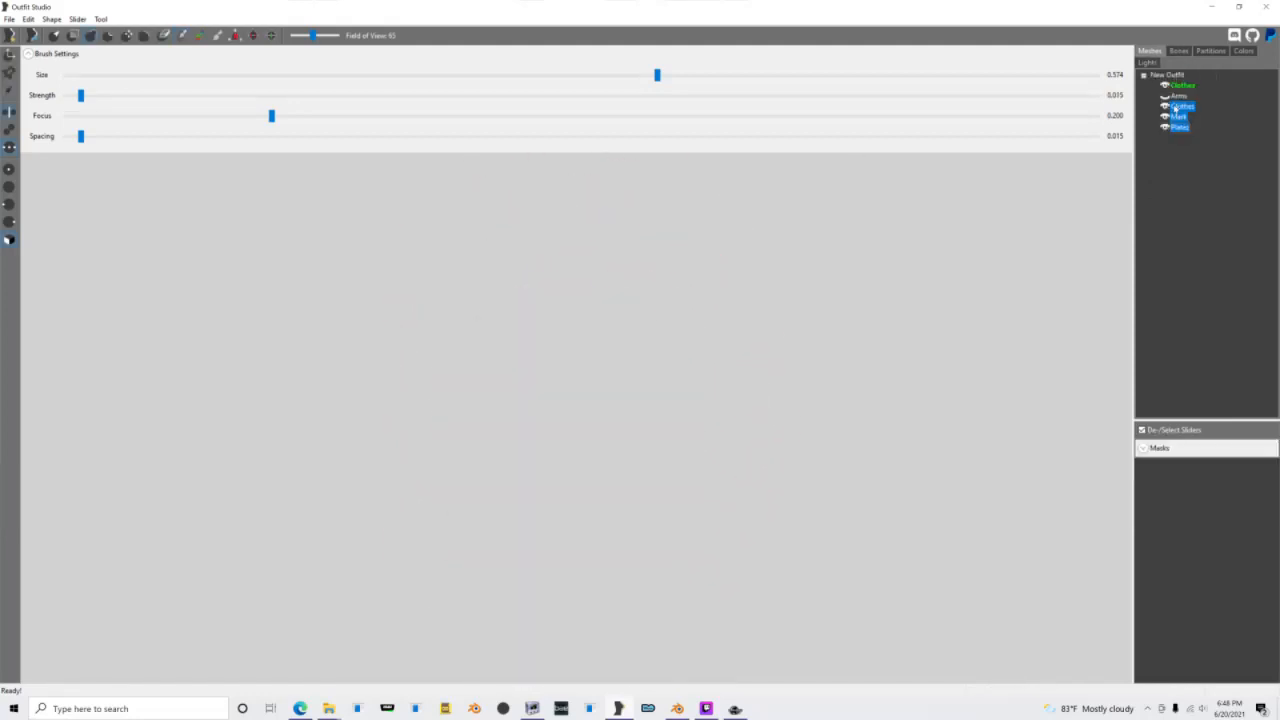
pyautogui.click(1165, 116)
pyautogui.click(1179, 50)
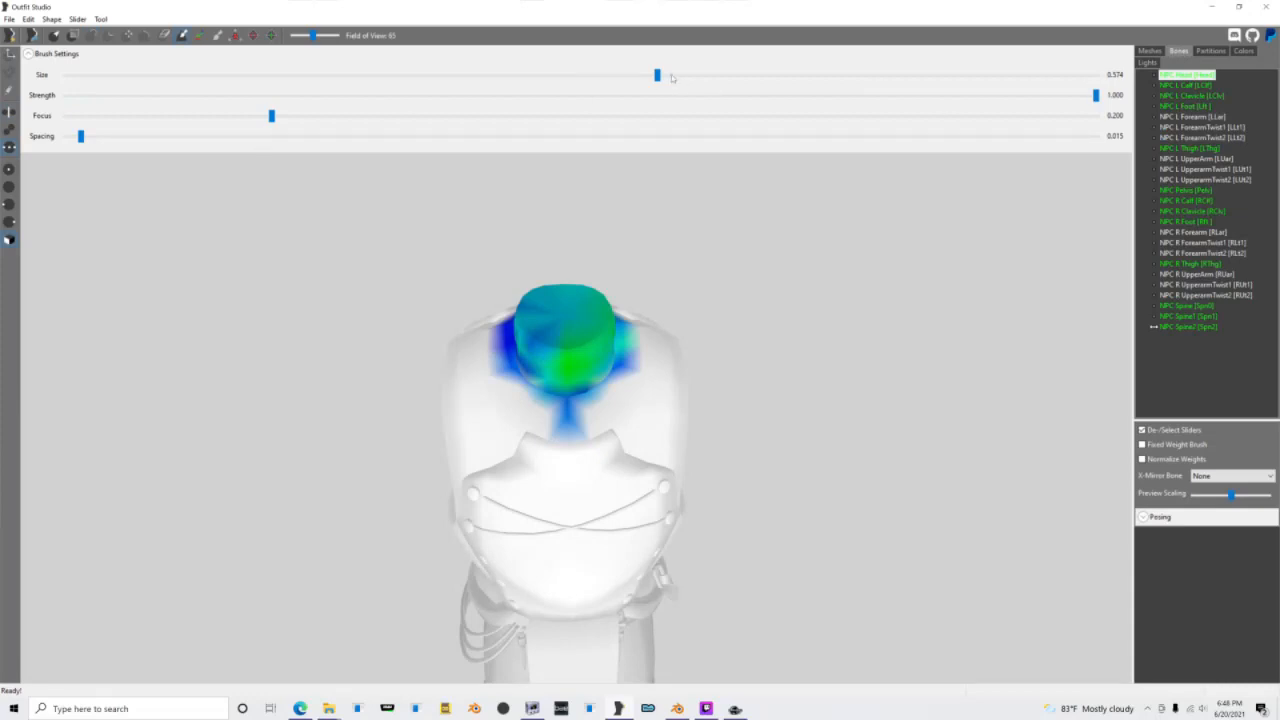
# Step: Set the weight brush size to 0.149 and inspect the NPC Head weights around the collar and lower body
pyautogui.moveTo(657, 76); pyautogui.dragTo(219, 76)
pyautogui.scroll(8, 680, 397)
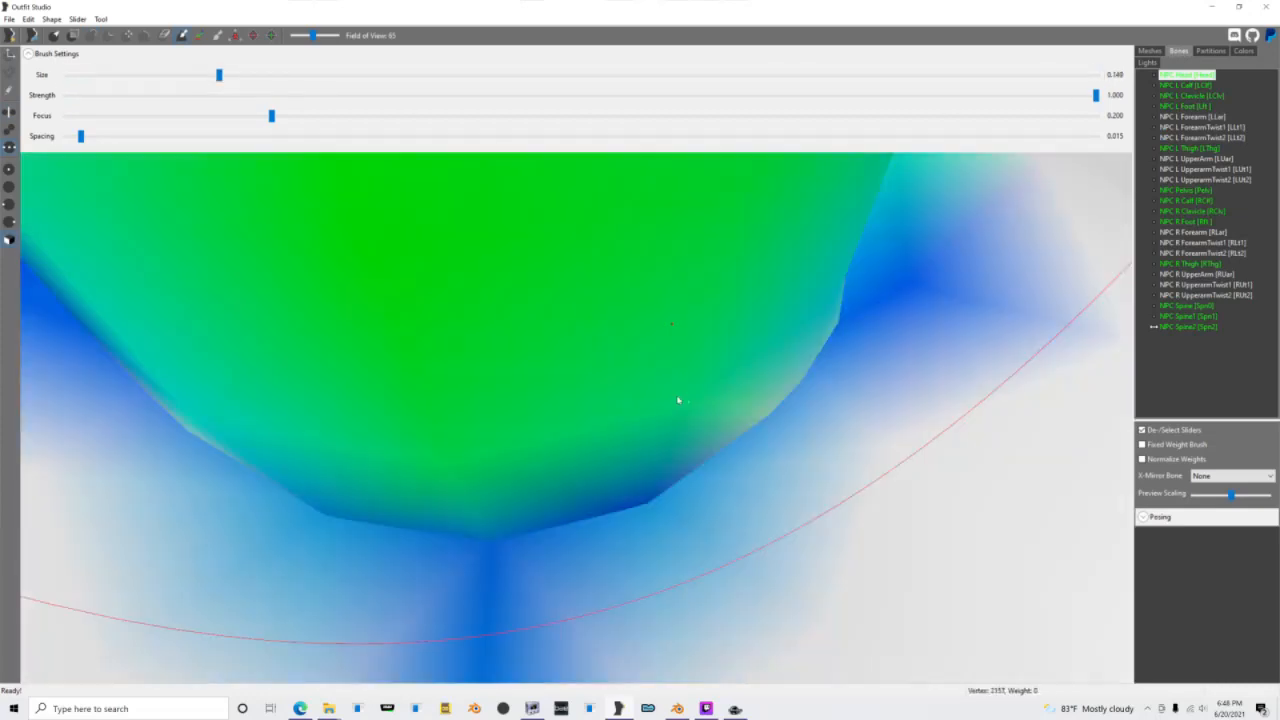
pyautogui.scroll(2, 668, 357)
pyautogui.scroll(-1, 406, 290)
pyautogui.scroll(3, 417, 294)
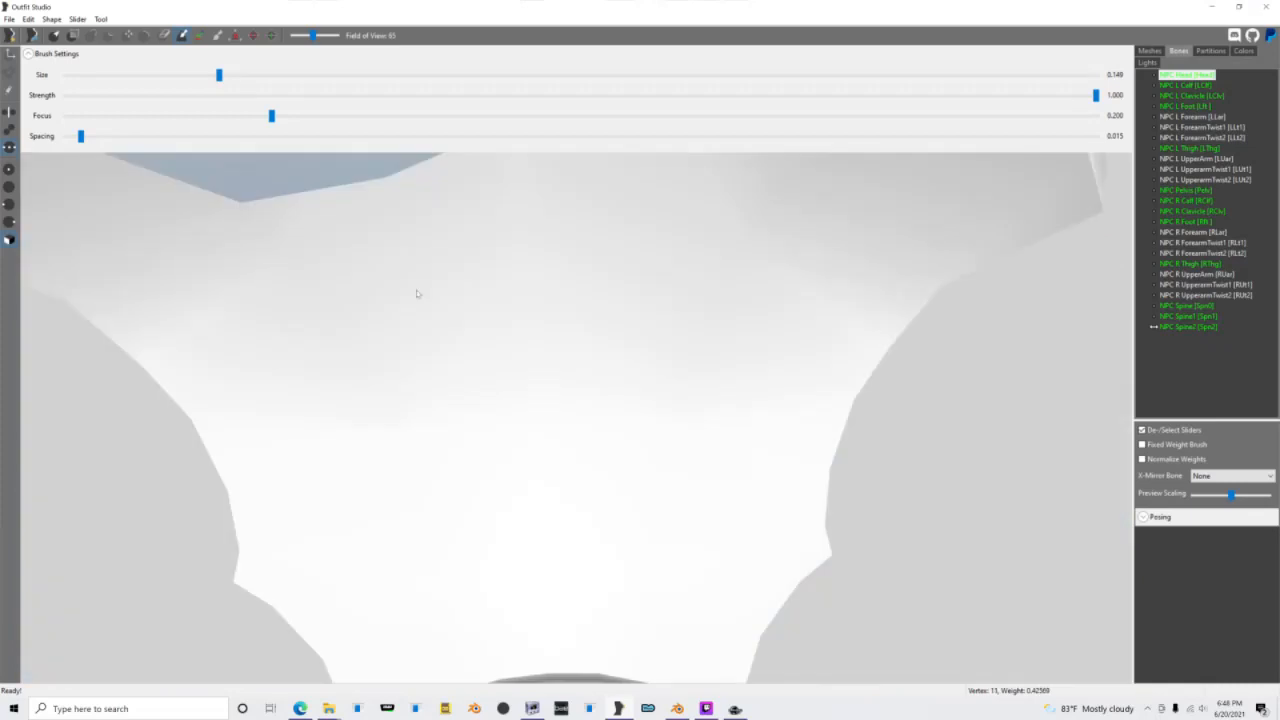
pyautogui.scroll(-10, 421, 294)
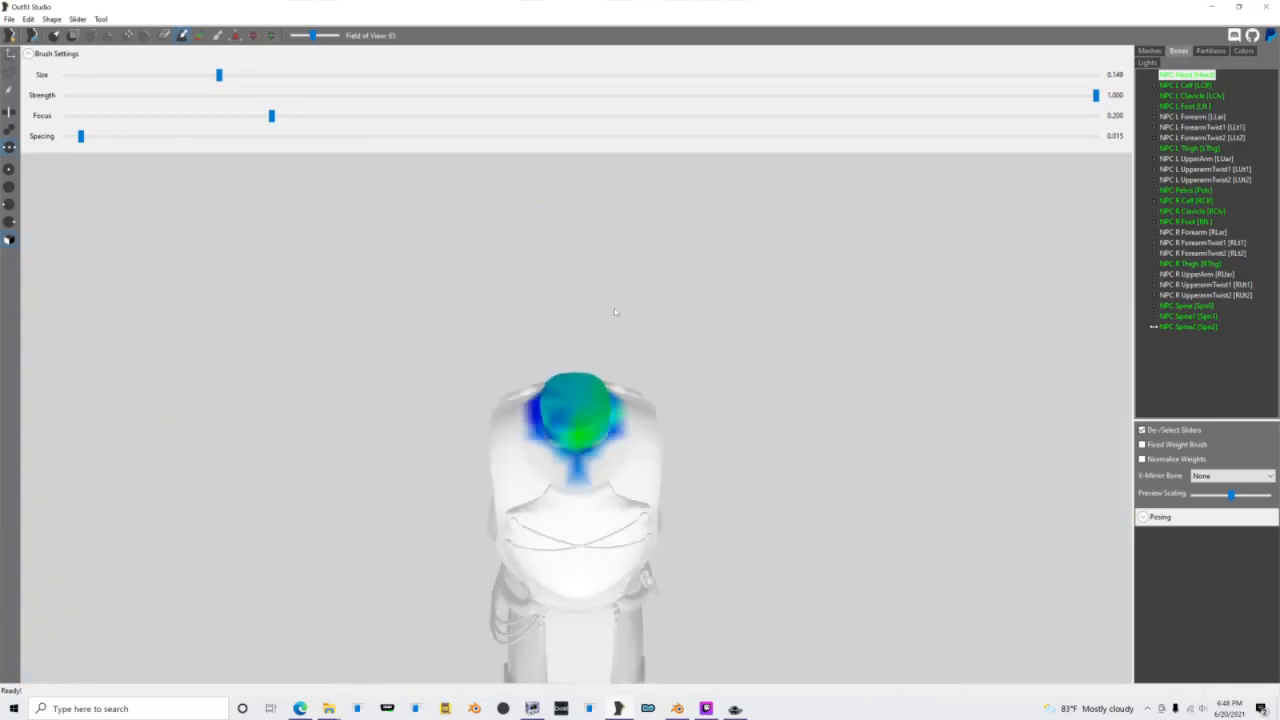
pyautogui.moveTo(644, 430); pyautogui.dragTo(645, 260, button='middle')
pyautogui.scroll(4, 645, 330)
pyautogui.moveTo(646, 349); pyautogui.dragTo(890, 414, button='right')
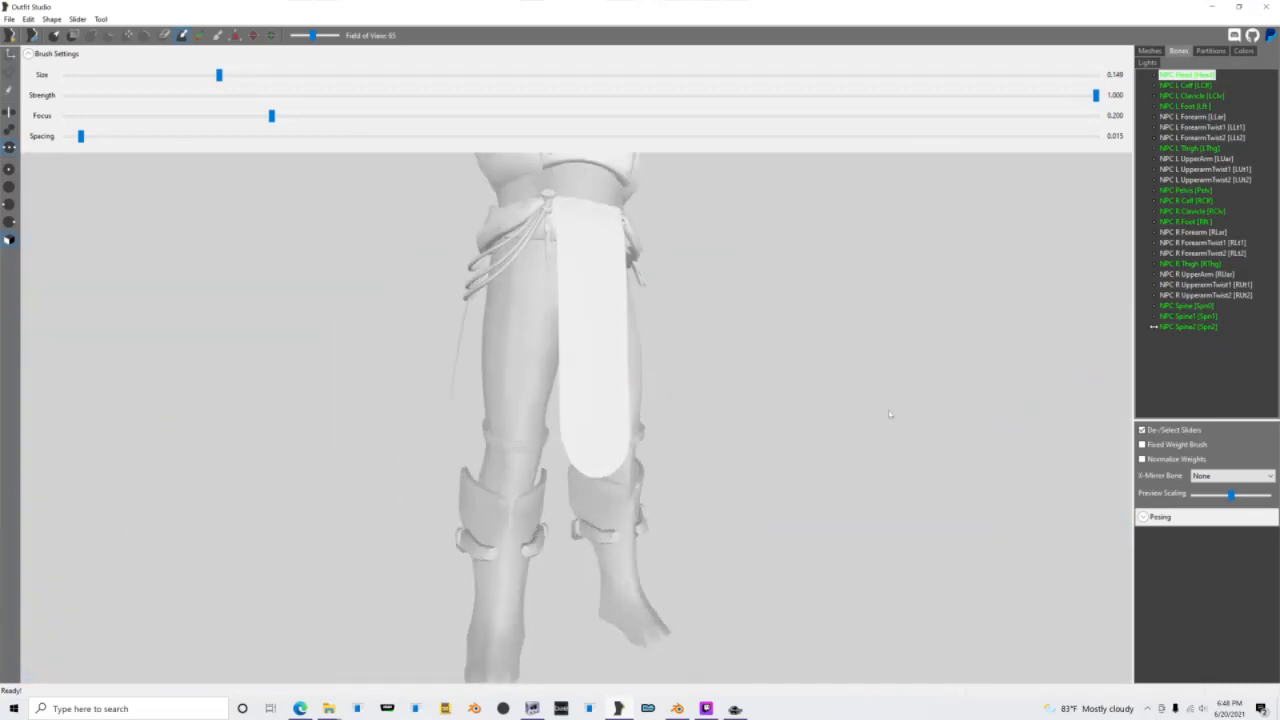
# Step: Examine the NPC R Calf, NPC R Thigh and NPC Pelvis bone weights on the right leg and the long hanging cloth
pyautogui.click(1191, 203)
pyautogui.scroll(3, 534, 548)
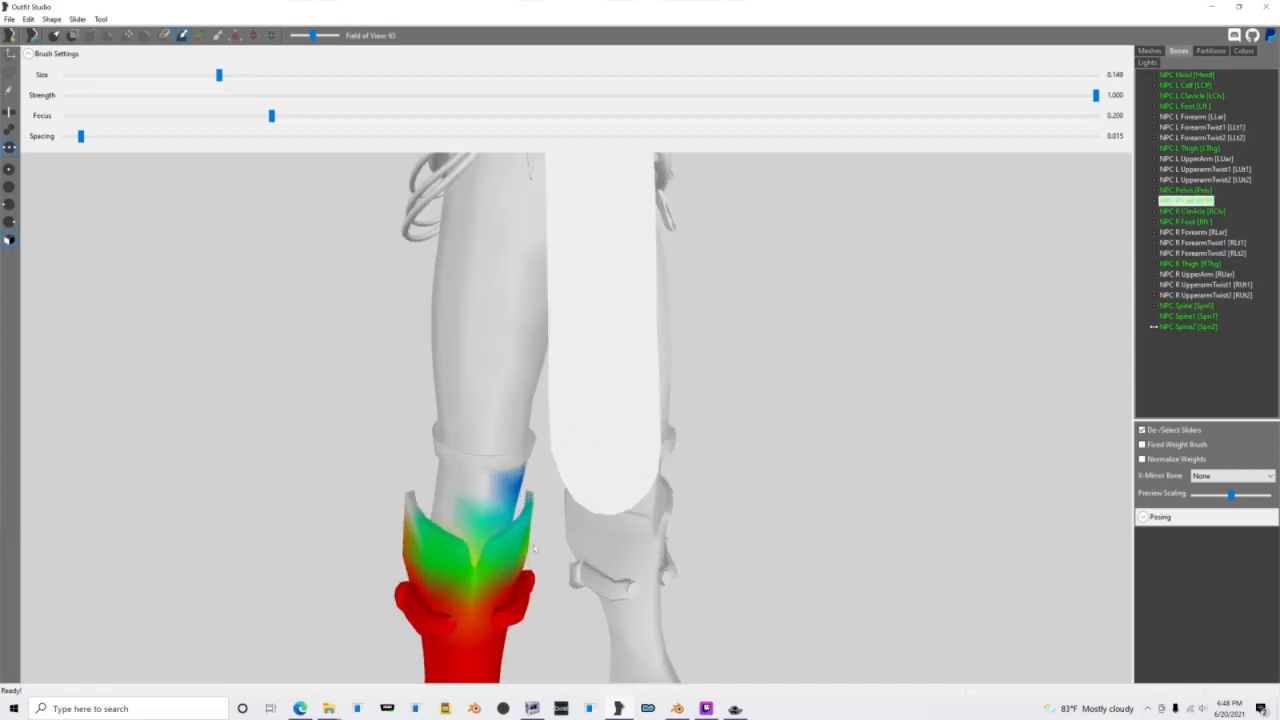
pyautogui.moveTo(492, 560); pyautogui.dragTo(585, 543, button='right')
pyautogui.moveTo(614, 423); pyautogui.dragTo(614, 340, button='middle')
pyautogui.moveTo(610, 522)
pyautogui.mouseDown()
pyautogui.moveTo(543, 535)
pyautogui.moveTo(485, 502)
pyautogui.moveTo(466, 428)
pyautogui.moveTo(472, 388)
pyautogui.mouseUp()
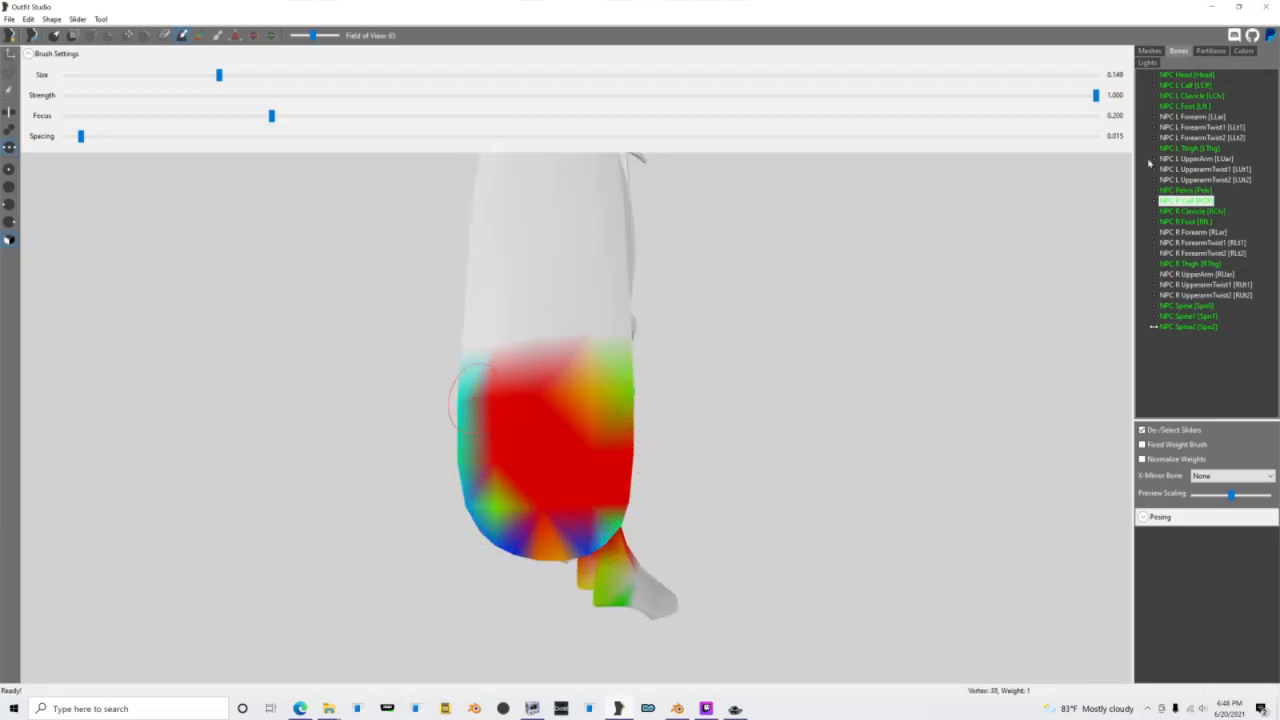
pyautogui.click(1187, 264)
pyautogui.moveTo(632, 305)
pyautogui.mouseDown()
pyautogui.moveTo(626, 285)
pyautogui.moveTo(630, 318)
pyautogui.moveTo(480, 172)
pyautogui.moveTo(506, 263)
pyautogui.moveTo(468, 272)
pyautogui.moveTo(486, 371)
pyautogui.moveTo(474, 391)
pyautogui.moveTo(613, 404)
pyautogui.mouseUp()
pyautogui.moveTo(557, 283); pyautogui.dragTo(582, 456, button='middle')
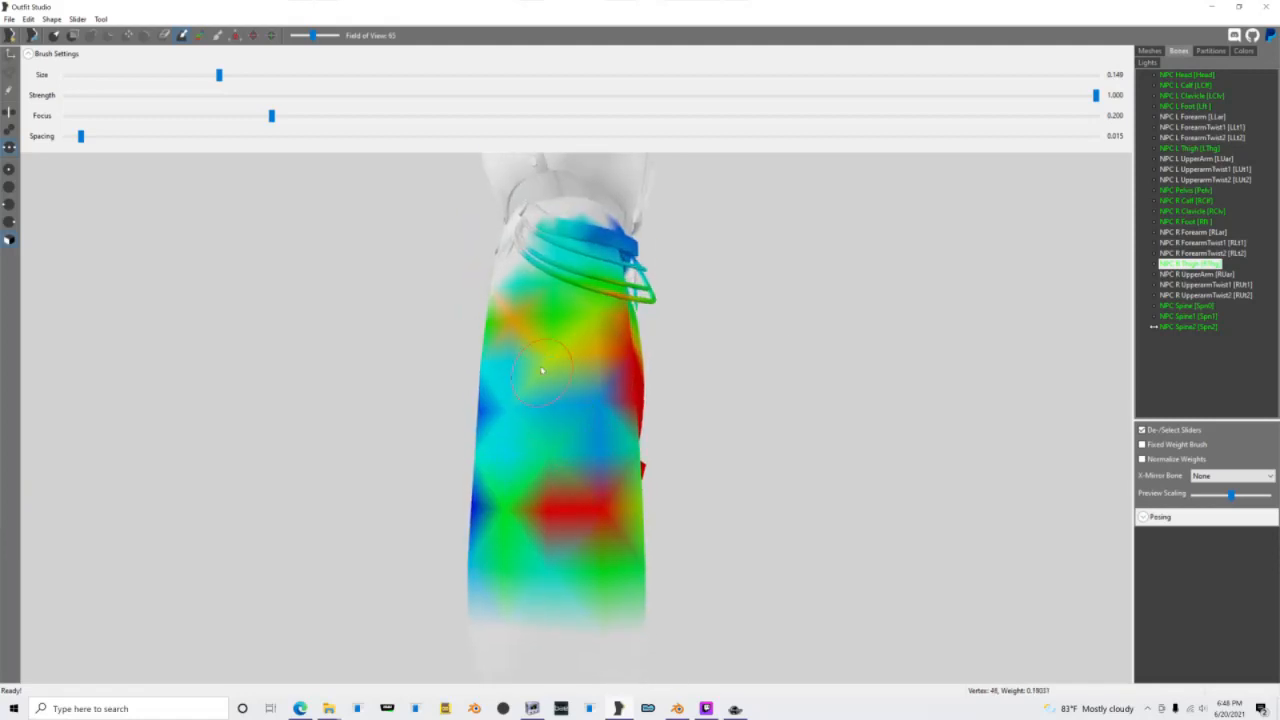
pyautogui.click(1188, 200)
pyautogui.click(1186, 190)
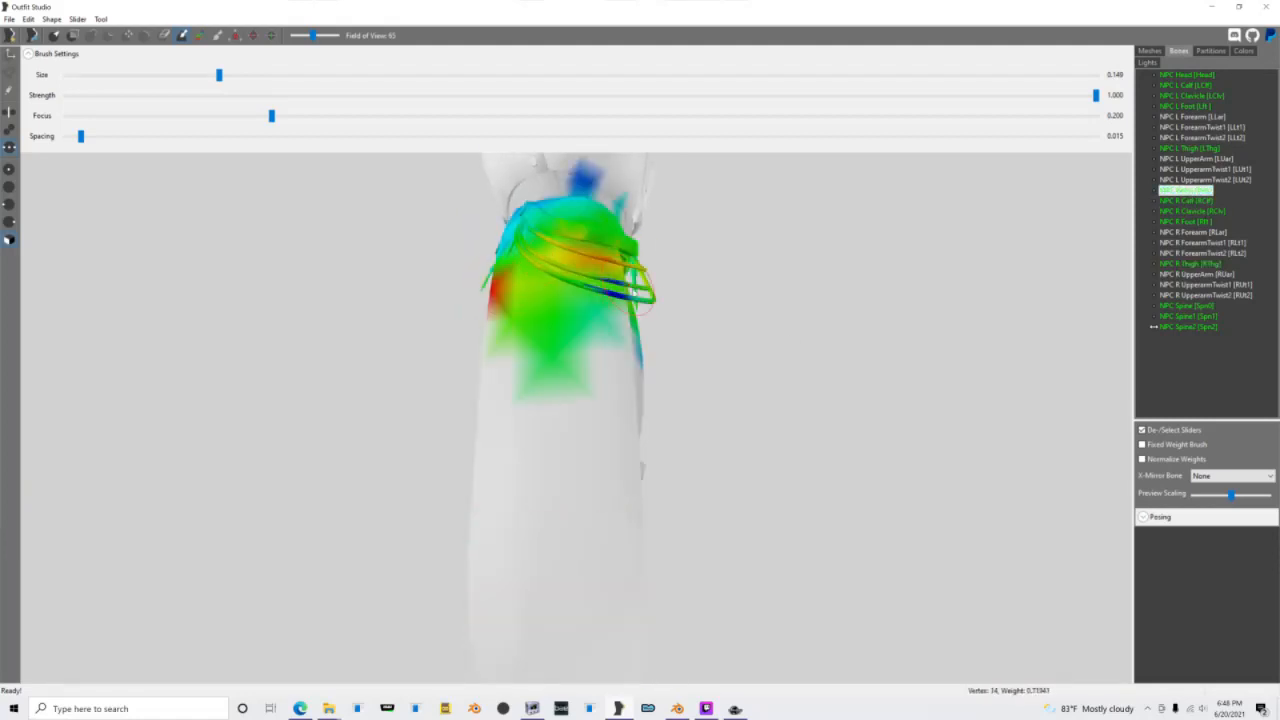
# Step: Touch up the NPC Pelvis weights on the belt, the front cloth and the lower edge of the chest armor
pyautogui.scroll(-5, 573, 302)
pyautogui.moveTo(422, 313); pyautogui.dragTo(531, 363, button='right')
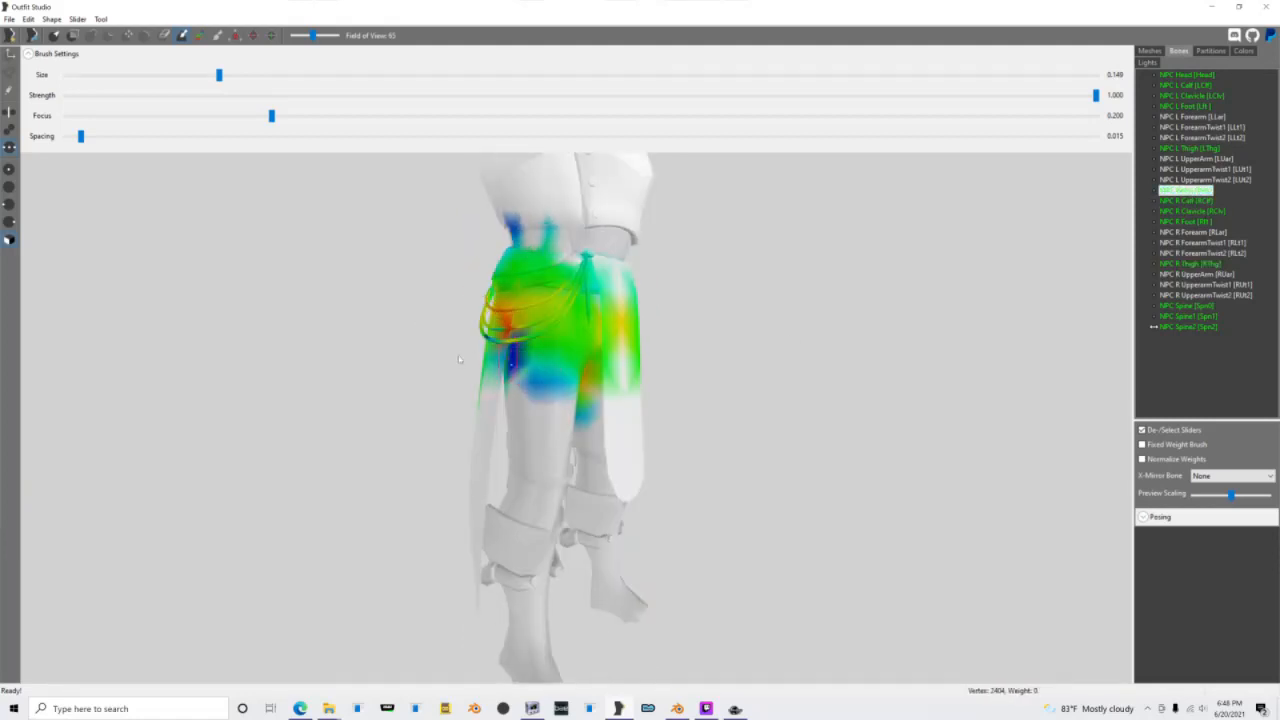
pyautogui.scroll(5, 604, 348)
pyautogui.moveTo(604, 348)
pyautogui.mouseDown()
pyautogui.moveTo(598, 292)
pyautogui.moveTo(515, 285)
pyautogui.moveTo(628, 296)
pyautogui.mouseUp()
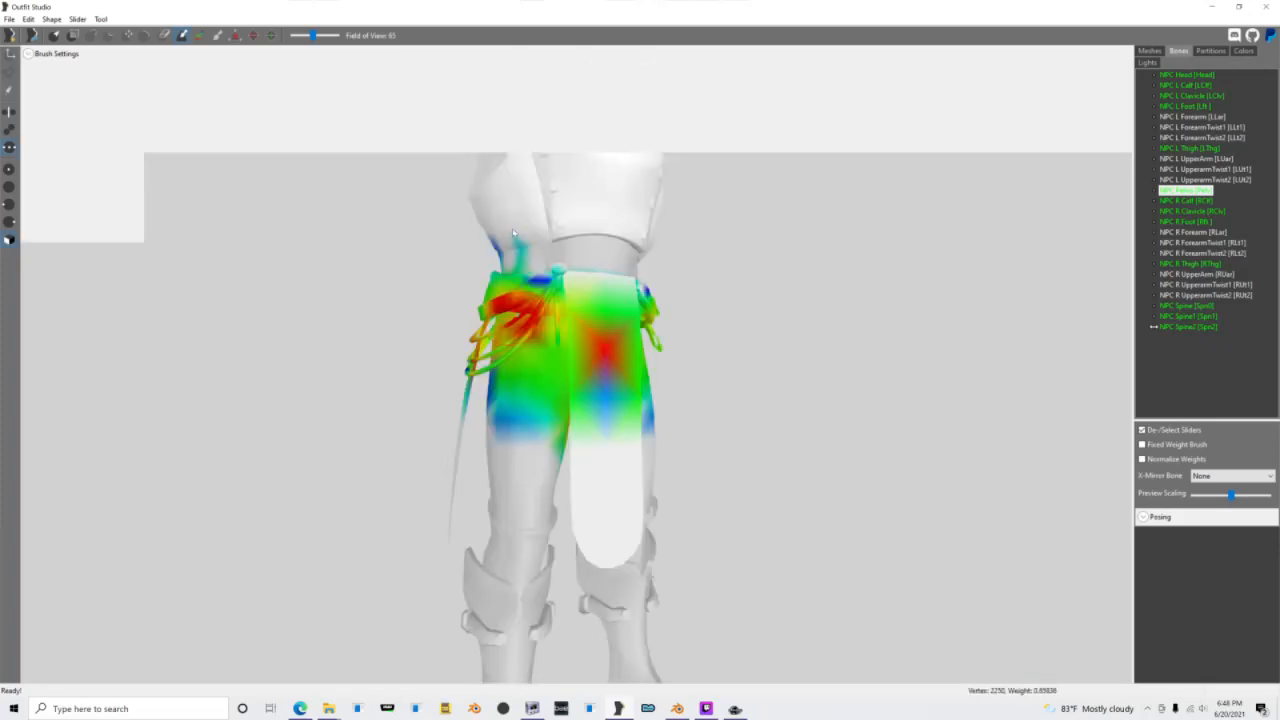
pyautogui.moveTo(519, 232); pyautogui.dragTo(636, 254, button='right')
pyautogui.scroll(3, 540, 236)
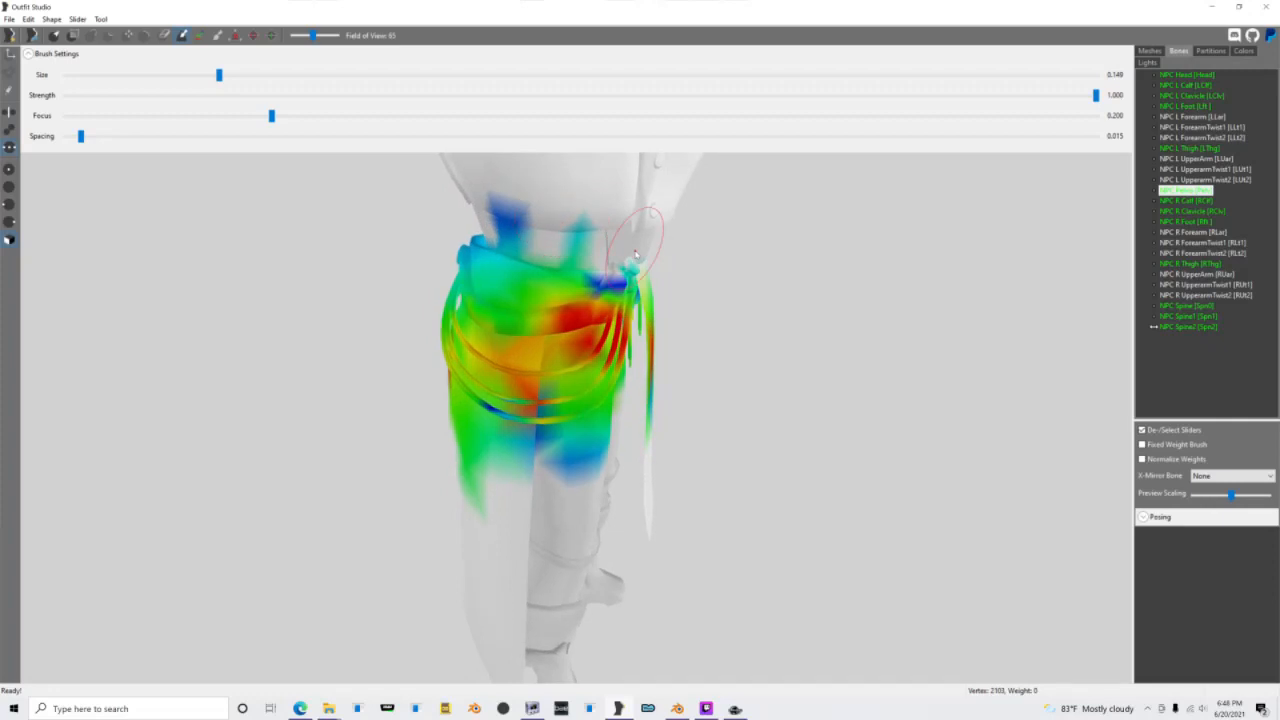
pyautogui.moveTo(576, 228)
pyautogui.keyDown('alt'); pyautogui.mouseDown()
pyautogui.moveTo(585, 235)
pyautogui.moveTo(506, 202)
pyautogui.moveTo(532, 228)
pyautogui.moveTo(565, 232)
pyautogui.moveTo(618, 284)
pyautogui.moveTo(605, 236)
pyautogui.mouseUp(); pyautogui.keyUp('alt')
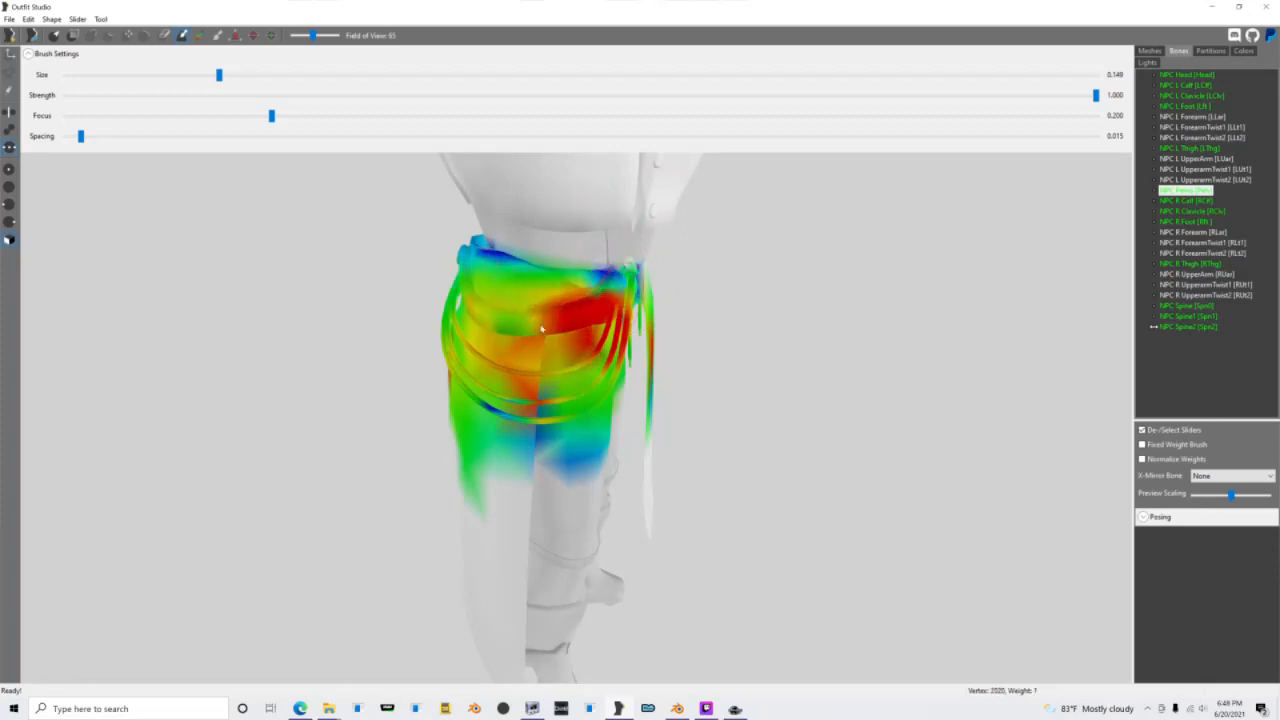
# Step: Touch up the NPC Pelvis weights around the back and left side of the hips
pyautogui.moveTo(578, 315)
pyautogui.mouseDown(button='right')
pyautogui.moveTo(529, 351)
pyautogui.moveTo(605, 343)
pyautogui.moveTo(561, 341)
pyautogui.mouseUp(button='right')
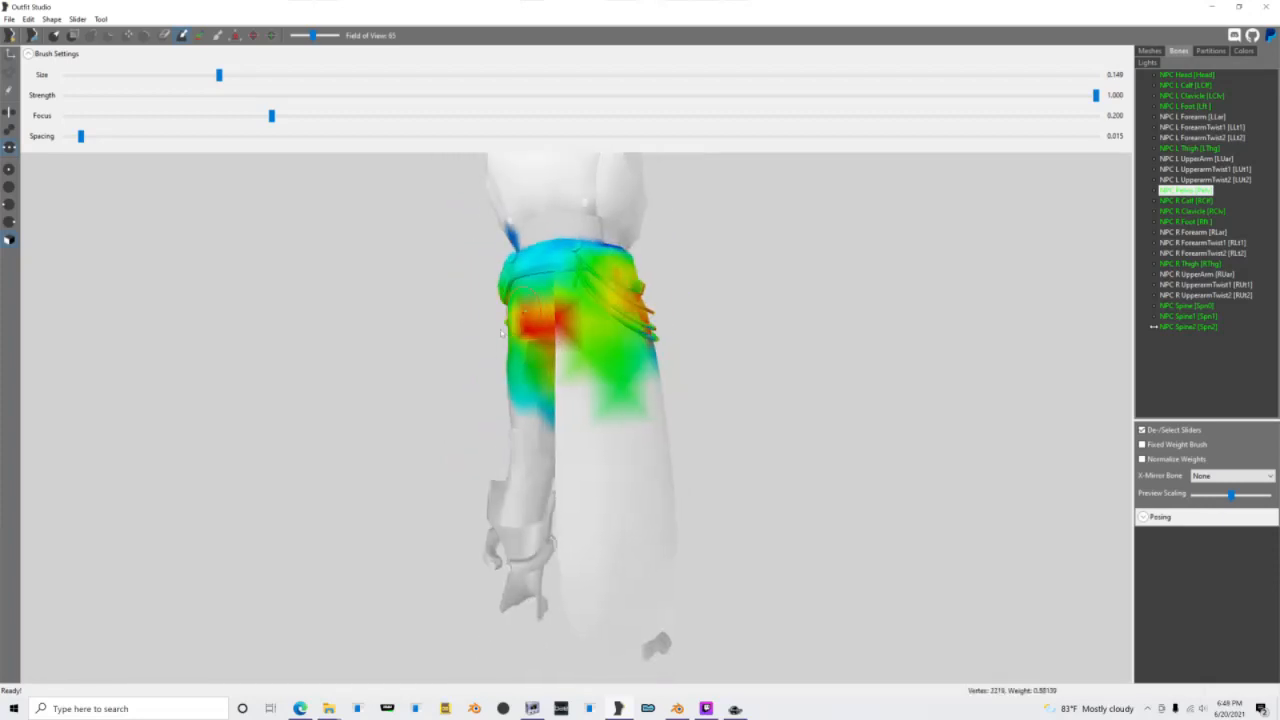
pyautogui.moveTo(567, 348)
pyautogui.mouseDown()
pyautogui.moveTo(612, 388)
pyautogui.moveTo(640, 386)
pyautogui.mouseUp()
pyautogui.moveTo(515, 247); pyautogui.dragTo(534, 326, button='right')
pyautogui.moveTo(534, 326); pyautogui.dragTo(503, 312)
pyautogui.moveTo(476, 304)
pyautogui.mouseDown(button='right')
pyautogui.moveTo(587, 308)
pyautogui.moveTo(675, 280)
pyautogui.mouseUp(button='right')
pyautogui.moveTo(543, 272); pyautogui.dragTo(542, 296)
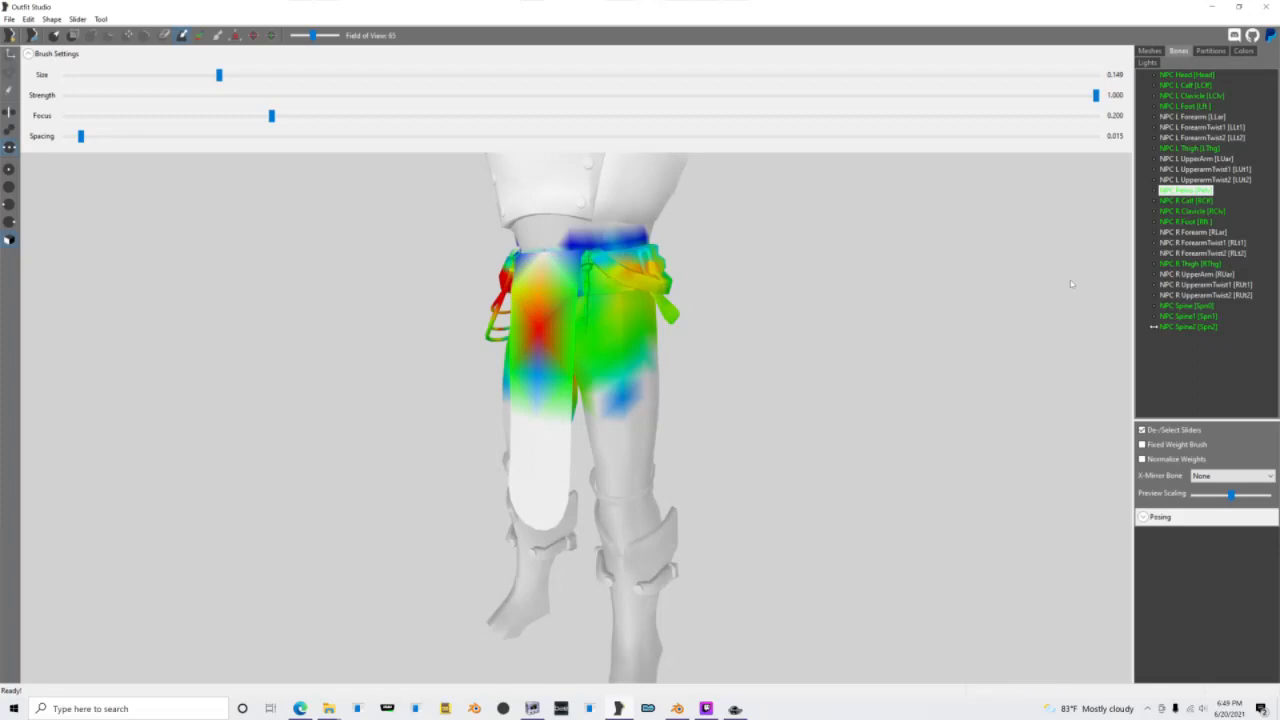
# Step: Display the NPC Spine1 bone's weights and touch them up around the belt, waist and lower chest
pyautogui.click(1190, 316)
pyautogui.moveTo(600, 300); pyautogui.dragTo(551, 323, button='right')
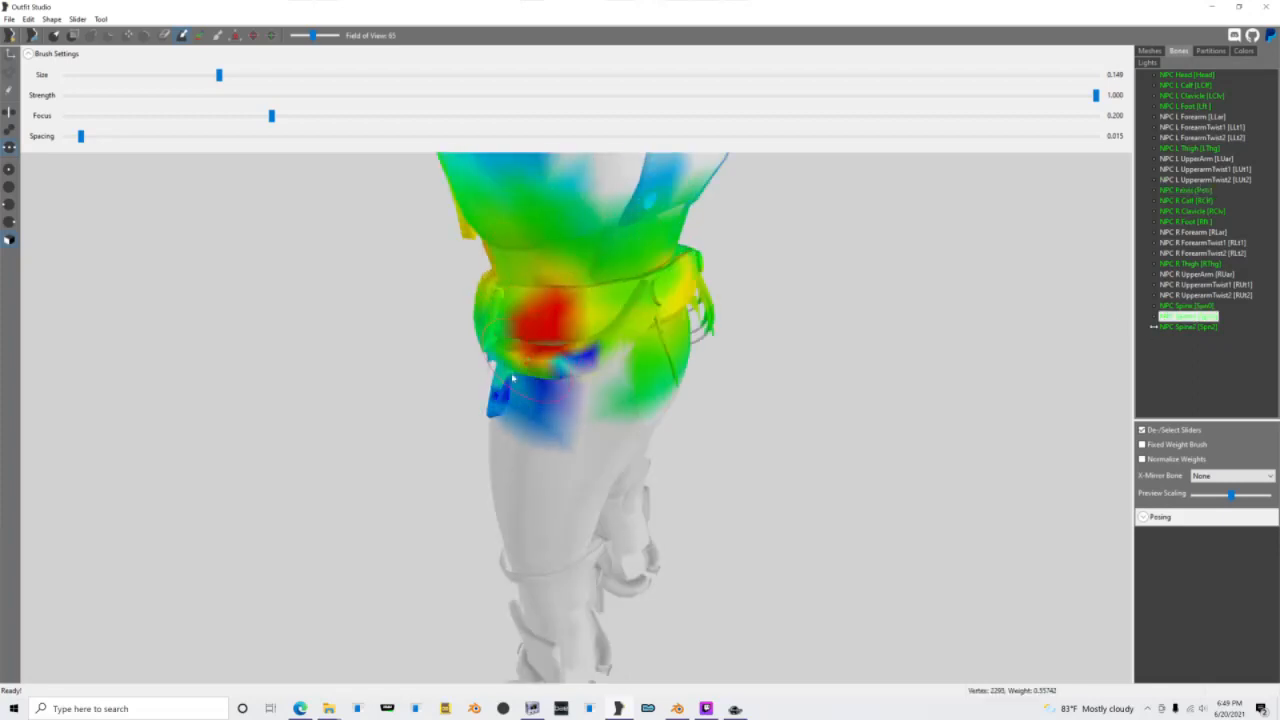
pyautogui.moveTo(512, 378); pyautogui.dragTo(650, 368)
pyautogui.moveTo(650, 368); pyautogui.dragTo(536, 312, button='right')
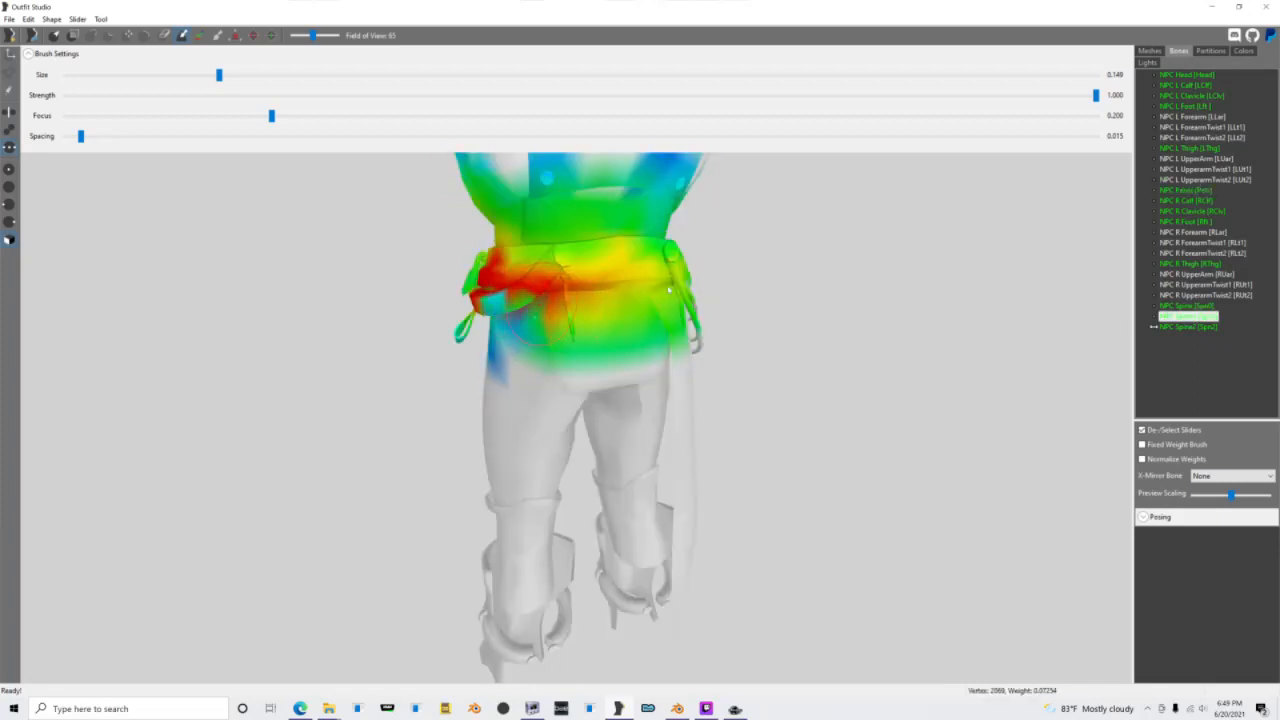
pyautogui.moveTo(588, 266); pyautogui.dragTo(541, 287, button='right')
pyautogui.scroll(-3, 674, 282)
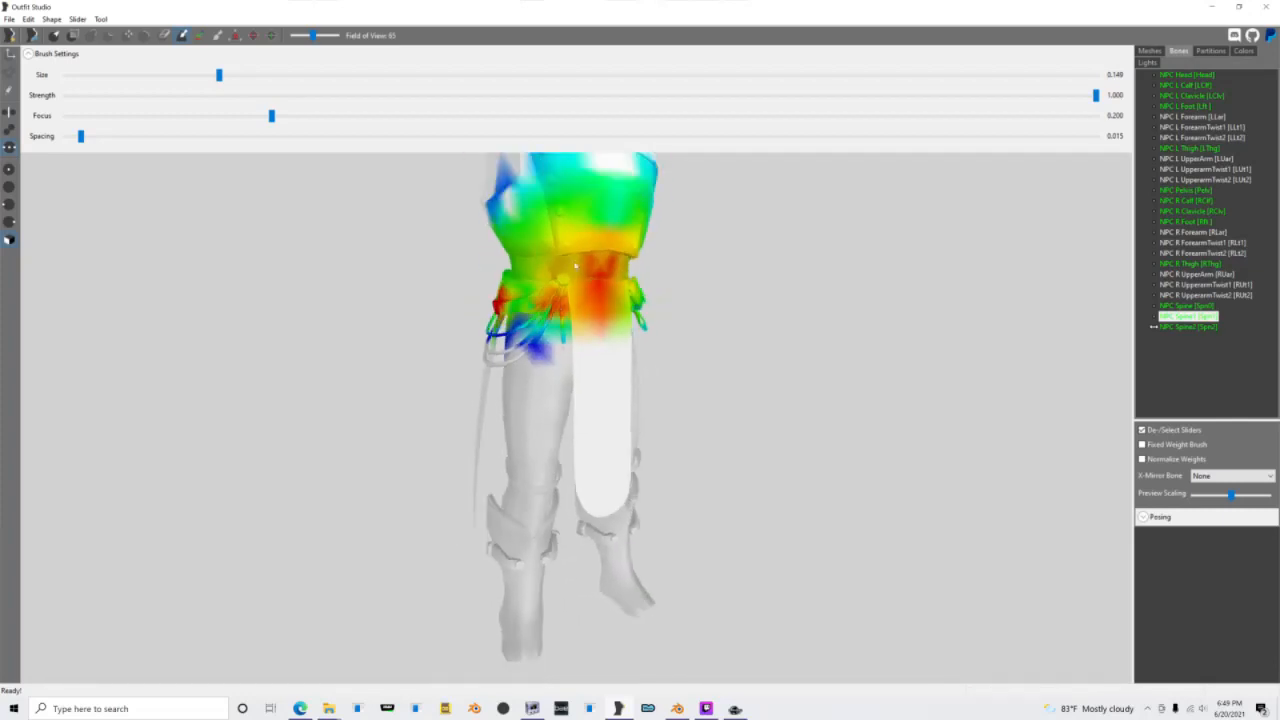
pyautogui.moveTo(541, 255); pyautogui.dragTo(594, 209)
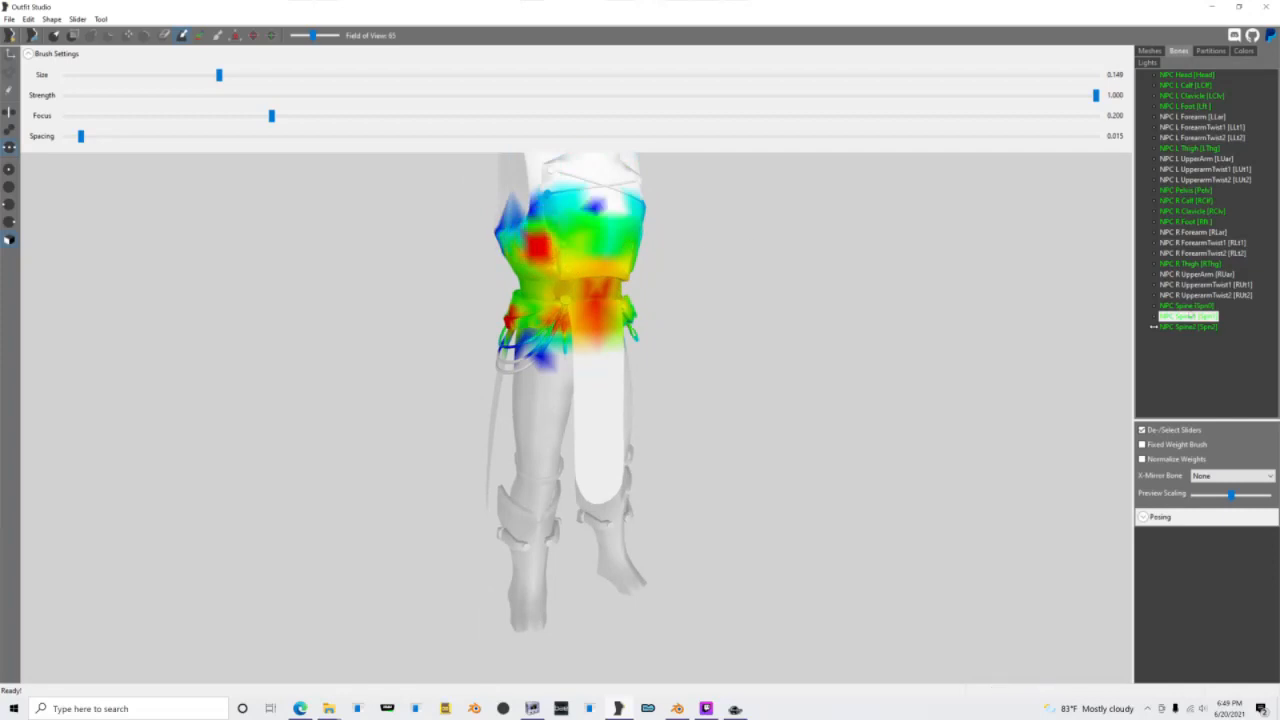
# Step: Display the NPC Spine2 bone's weights and examine them across the torso from the front
pyautogui.click(1178, 328)
pyautogui.scroll(-2, 620, 292)
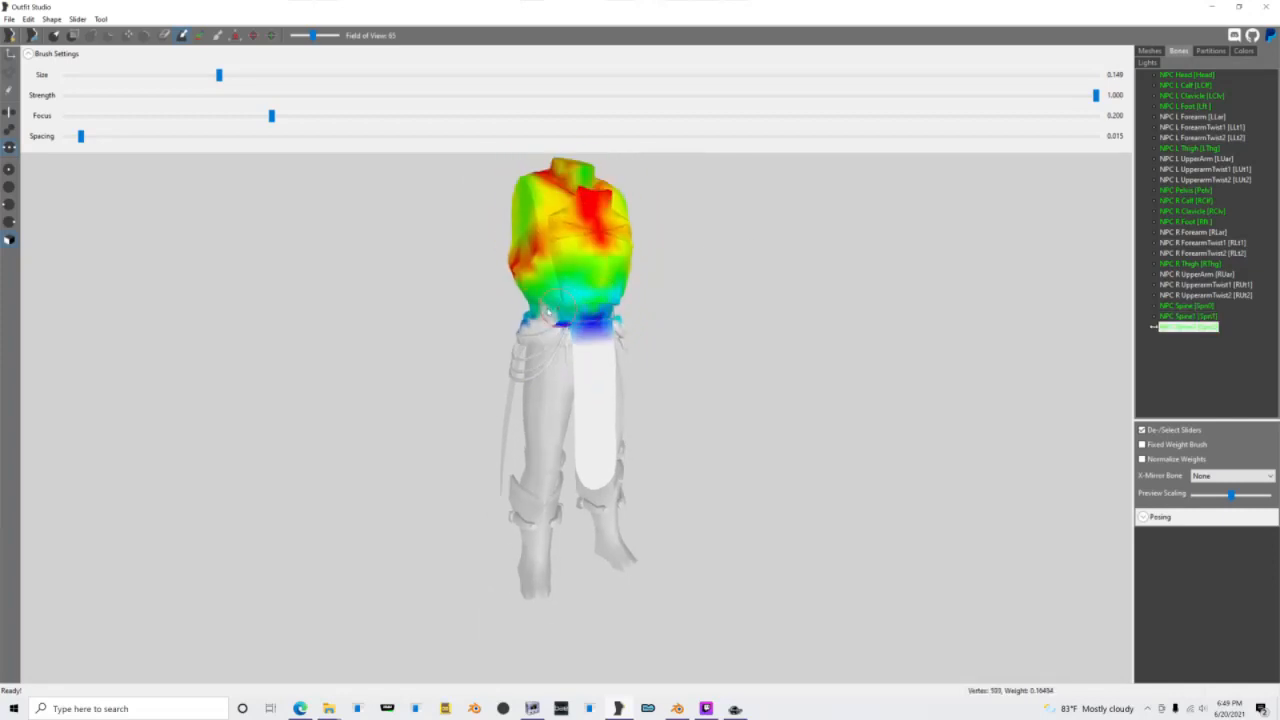
pyautogui.moveTo(531, 305); pyautogui.dragTo(825, 293, button='right')
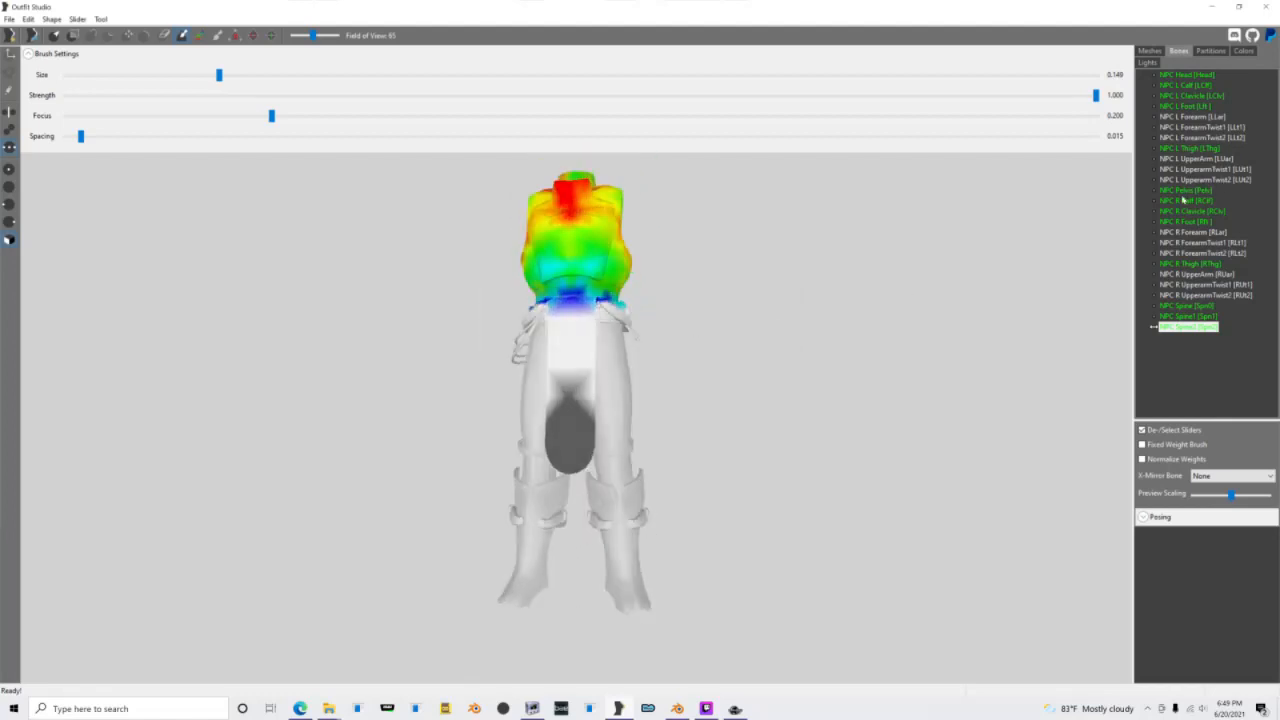
# Step: Select only the Mark shape and display its NPC Pelvis bone weights
pyautogui.click(1183, 200)
pyautogui.click(1185, 190)
pyautogui.click(1158, 51)
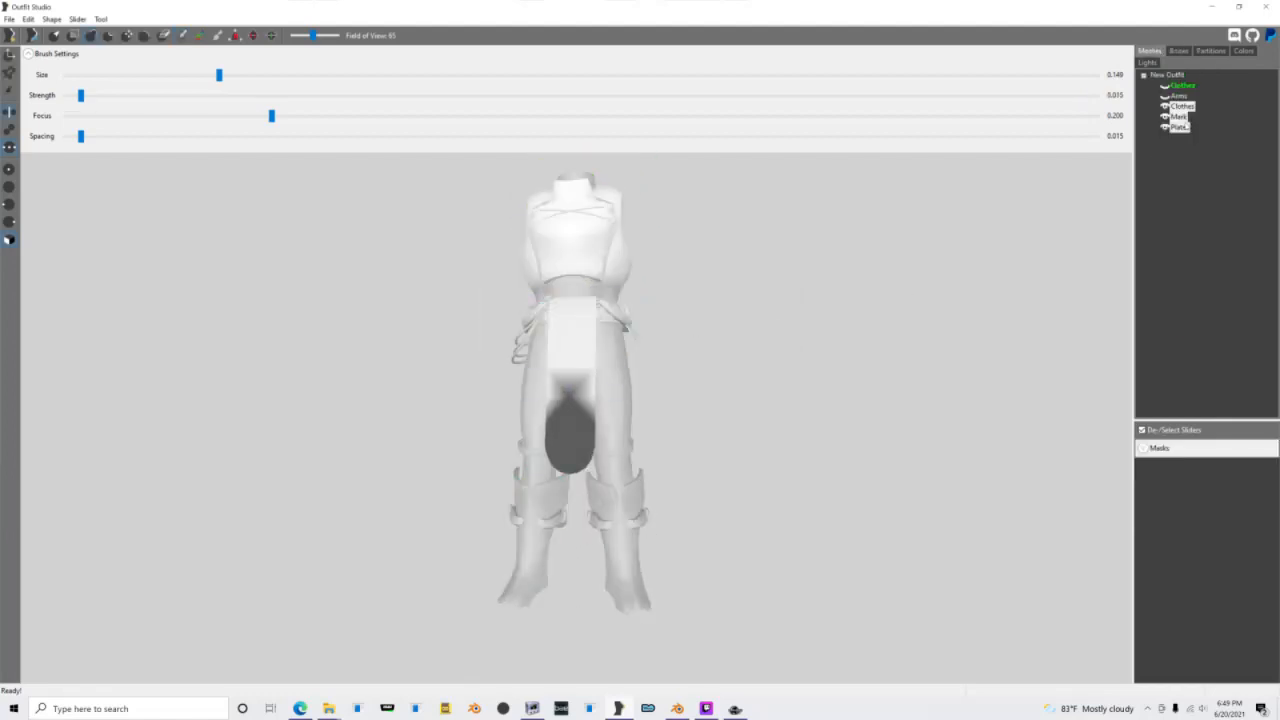
pyautogui.click(1178, 51)
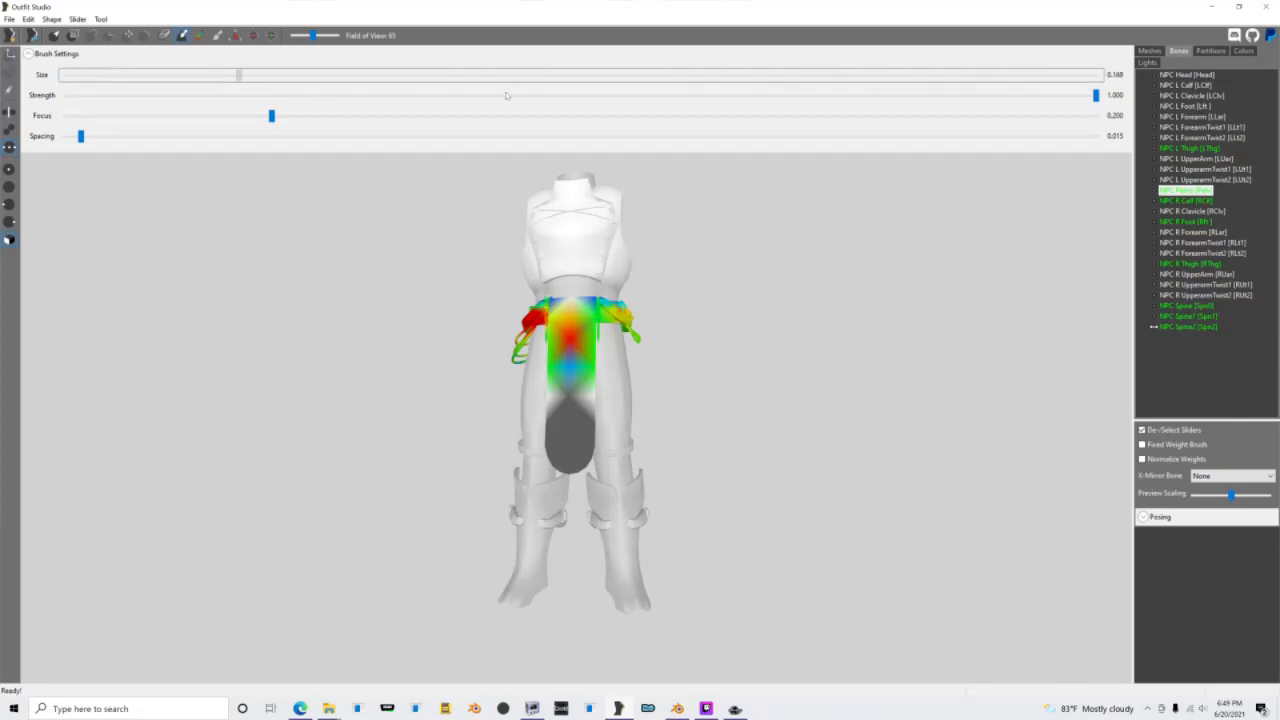
# Step: Set the weight brush size to 0.595 and paint NPC Pelvis weight down the long front cloth of the Mark shape
pyautogui.moveTo(506, 96); pyautogui.dragTo(679, 92)
pyautogui.scroll(1, 567, 460)
pyautogui.moveTo(570, 457); pyautogui.dragTo(574, 363)
pyautogui.moveTo(574, 363)
pyautogui.mouseDown(button='right')
pyautogui.moveTo(624, 380)
pyautogui.moveTo(689, 376)
pyautogui.mouseUp(button='right')
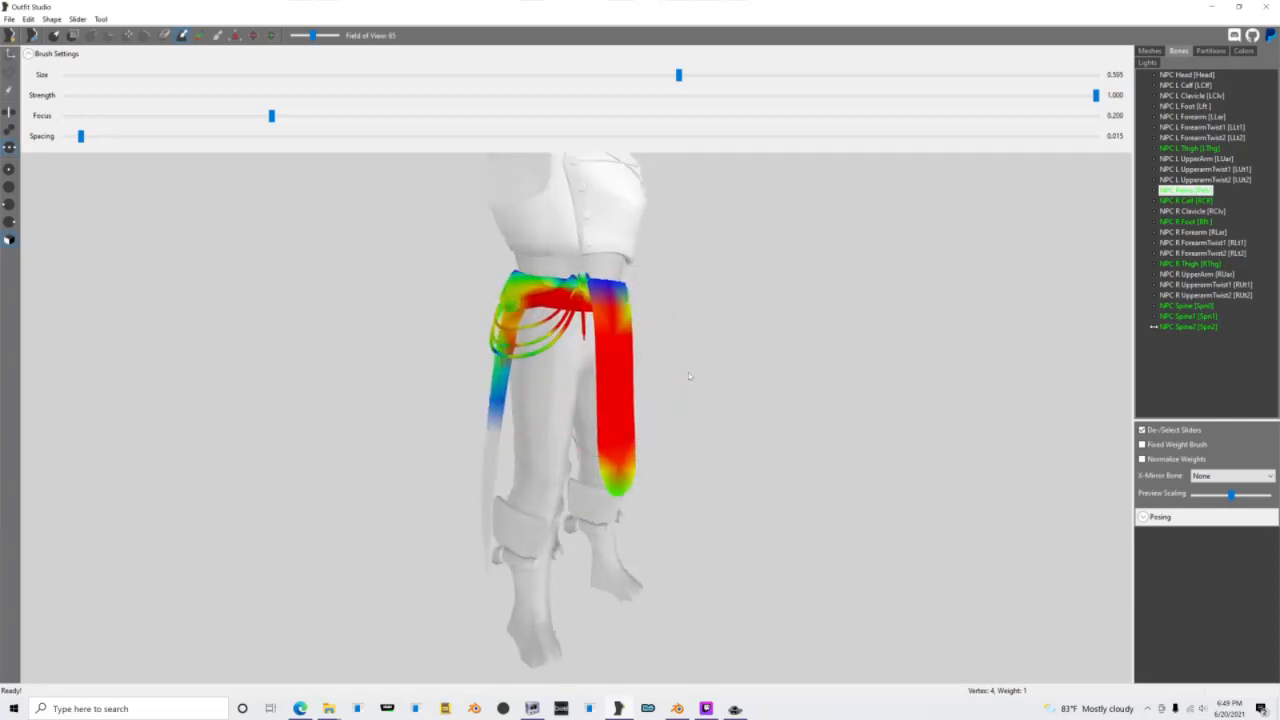
# Step: Start exporting the outfit as a NIF and browse to Skyrim Special Edition's Data\Meshes\Adventfather\Destiny folder
pyautogui.hotkey('ctrl', 'e')
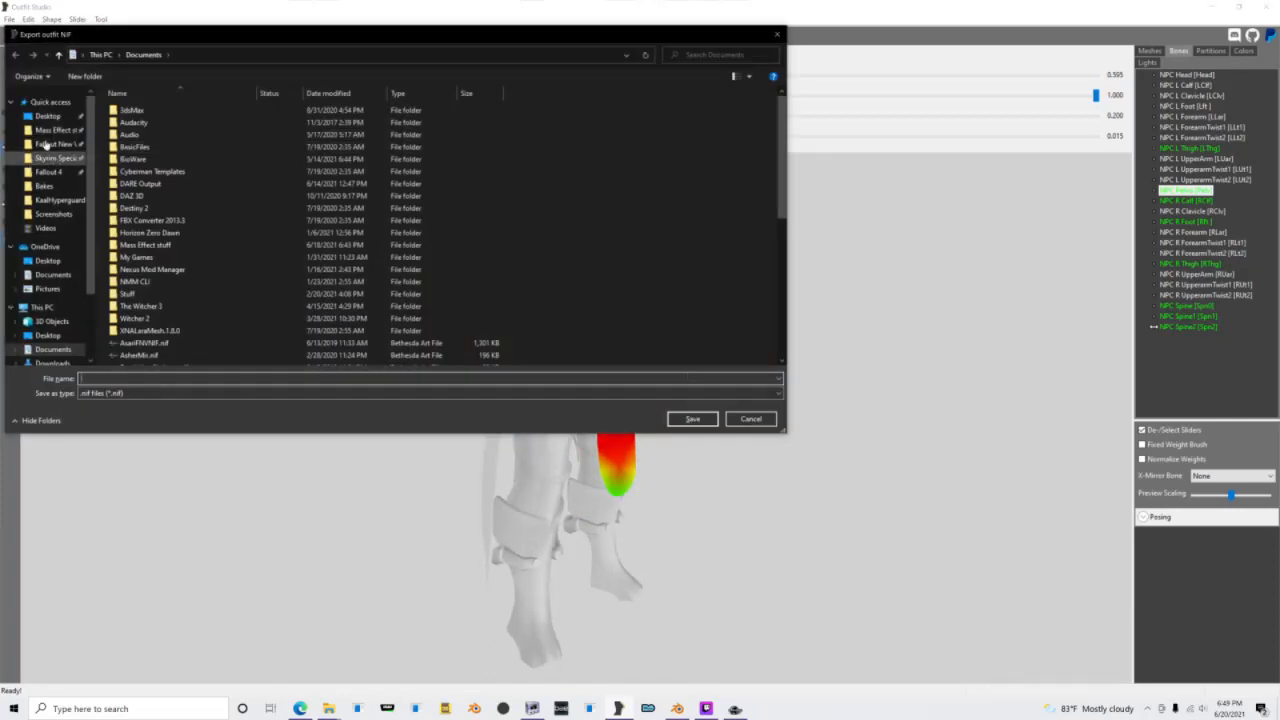
pyautogui.click(52, 158)
pyautogui.doubleClick(167, 147)
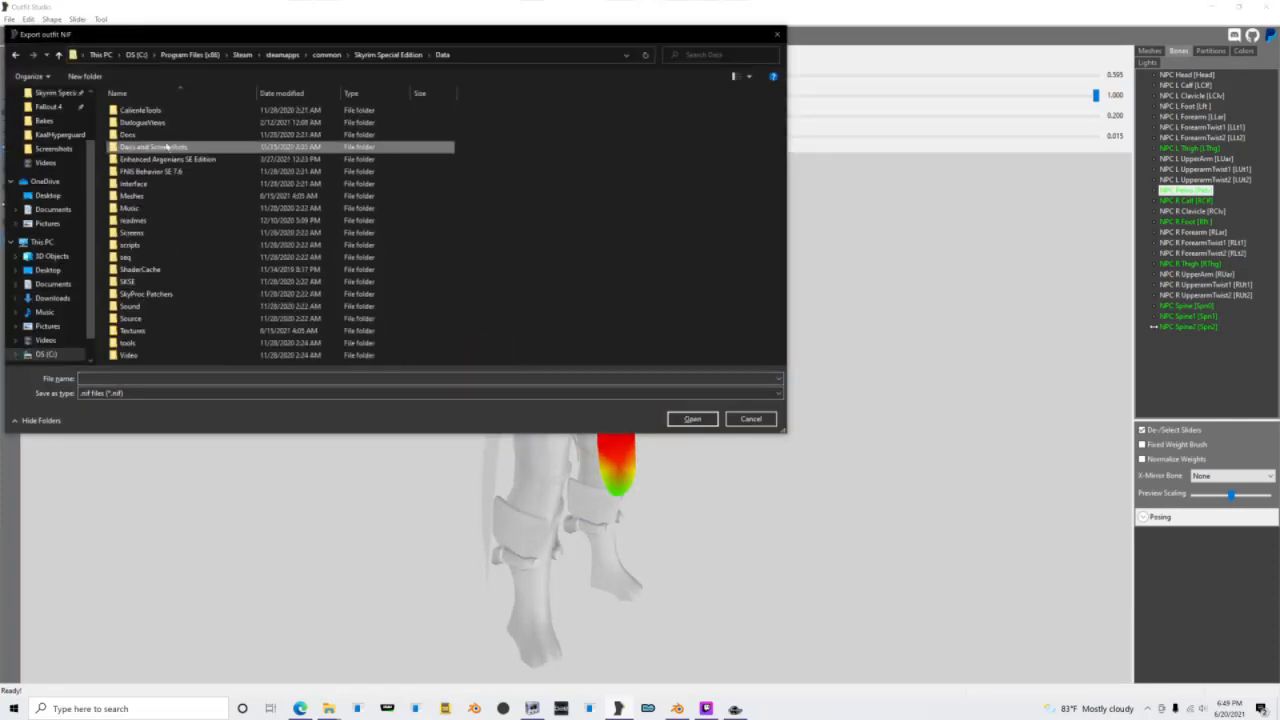
pyautogui.doubleClick(150, 195)
pyautogui.doubleClick(148, 184)
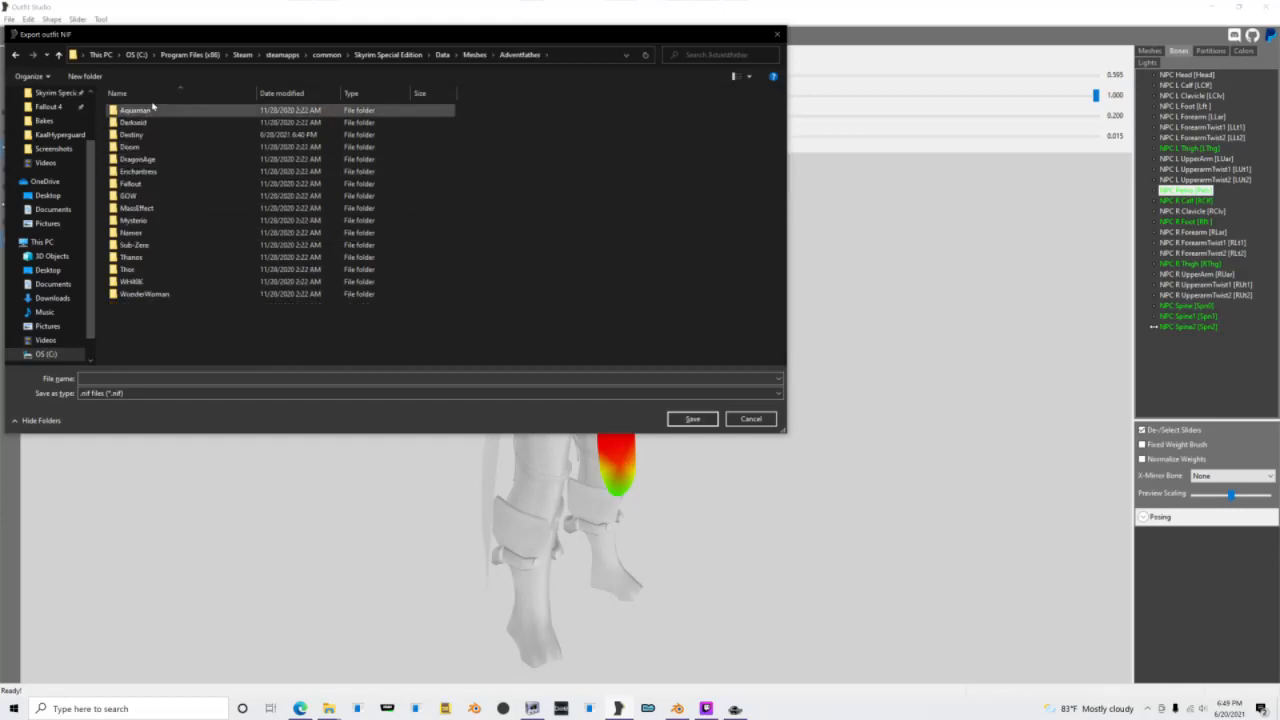
pyautogui.doubleClick(152, 123)
pyautogui.click(14, 57)
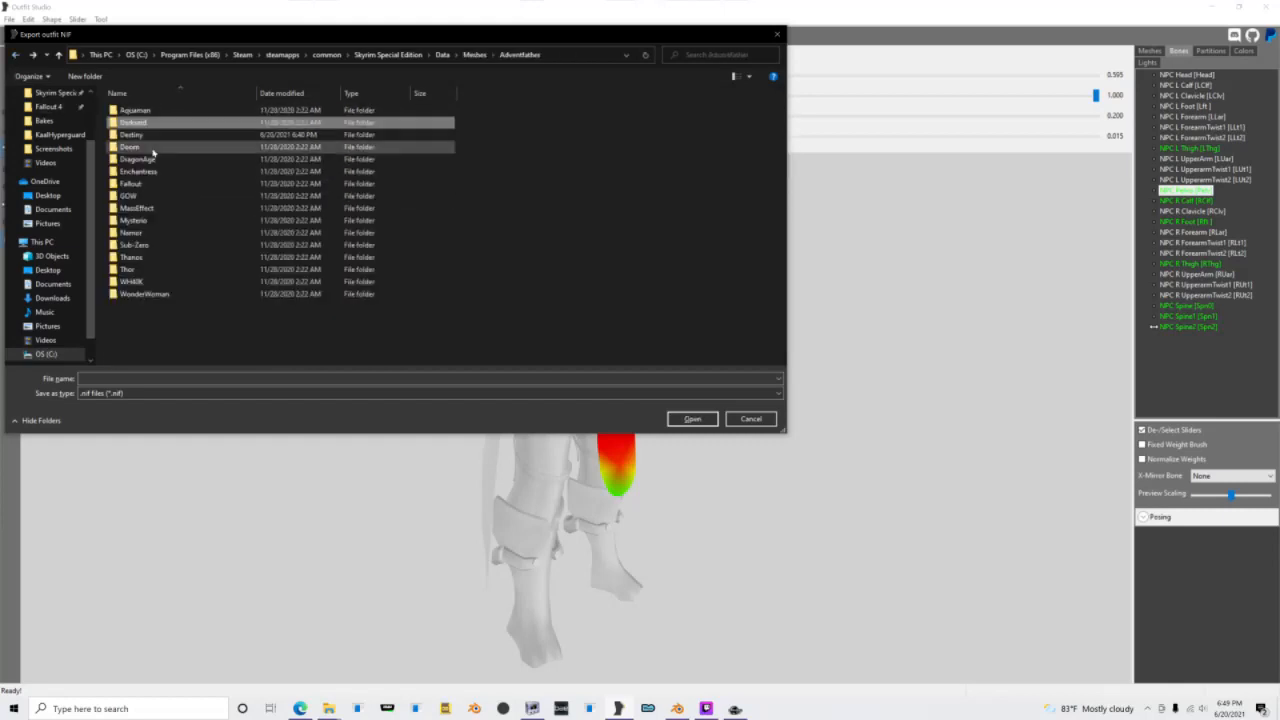
pyautogui.doubleClick(149, 134)
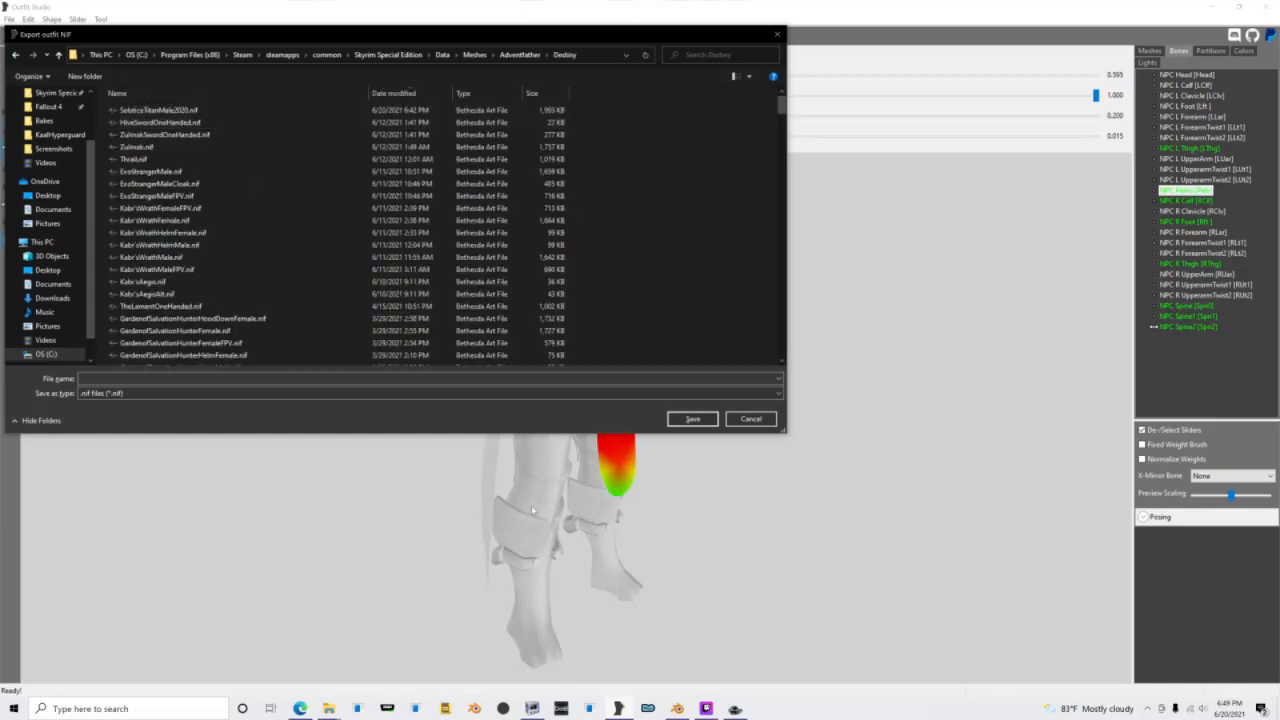
# Step: Switch to NifSkope and inspect the SolsticeTitanMale2020.nif armor model from the front
pyautogui.click(533, 708)
pyautogui.scroll(4, 743, 446)
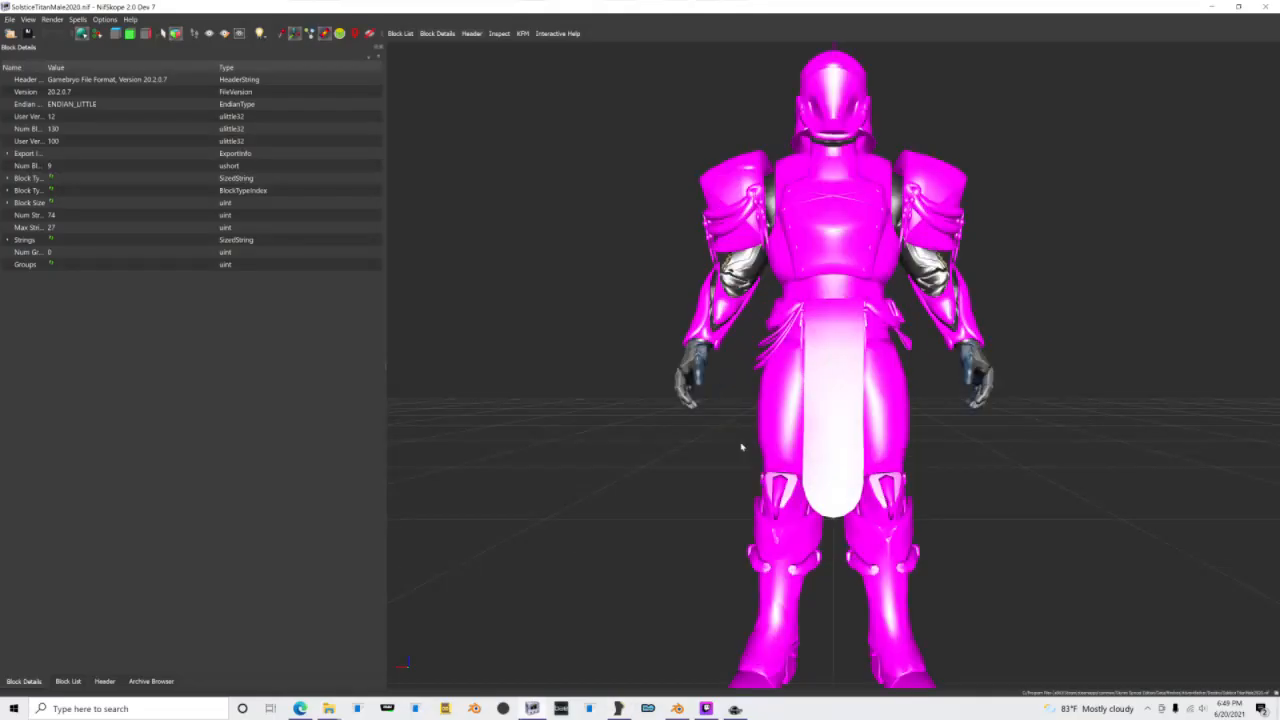
pyautogui.moveTo(743, 446); pyautogui.dragTo(785, 461)
pyautogui.scroll(2, 787, 461)
pyautogui.moveTo(756, 400); pyautogui.dragTo(731, 354)
pyautogui.scroll(-5, 725, 345)
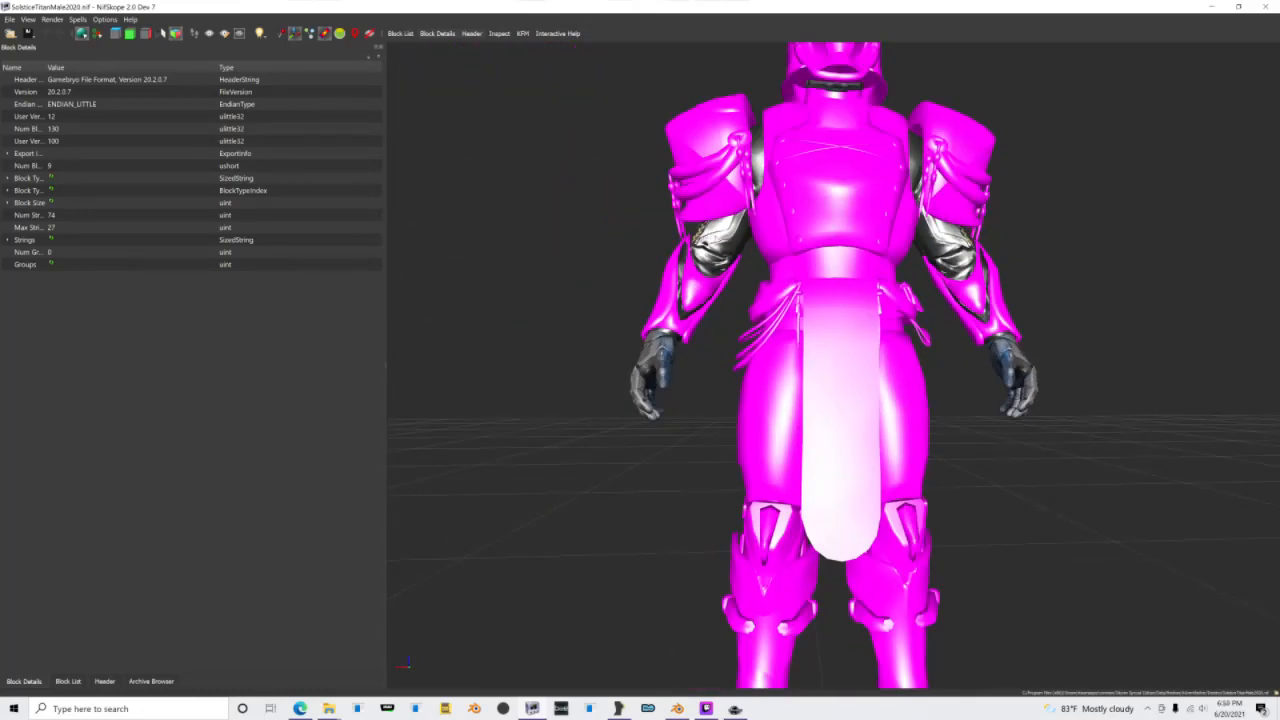
pyautogui.moveTo(710, 241); pyautogui.dragTo(712, 239)
# Step: Select the Arms shape and open the texture set under its lighting shader property
pyautogui.click(744, 236)
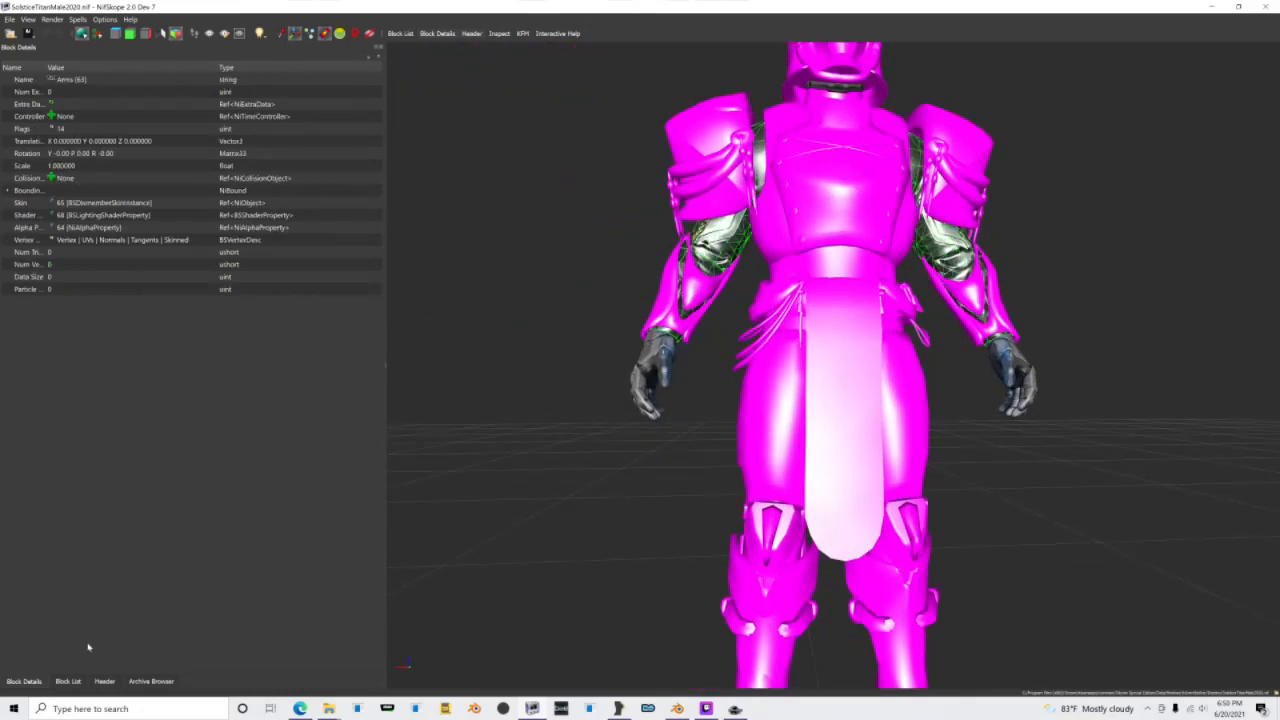
pyautogui.click(68, 681)
pyautogui.click(19, 659)
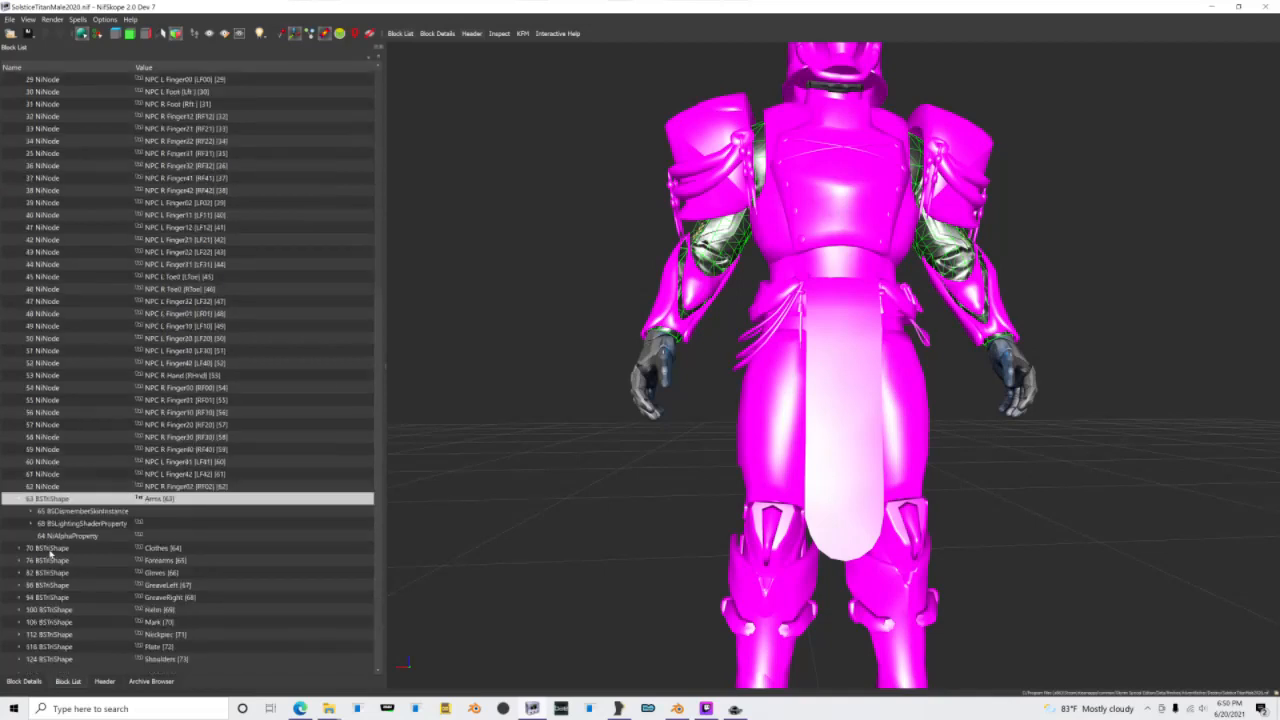
pyautogui.click(31, 524)
pyautogui.click(84, 523)
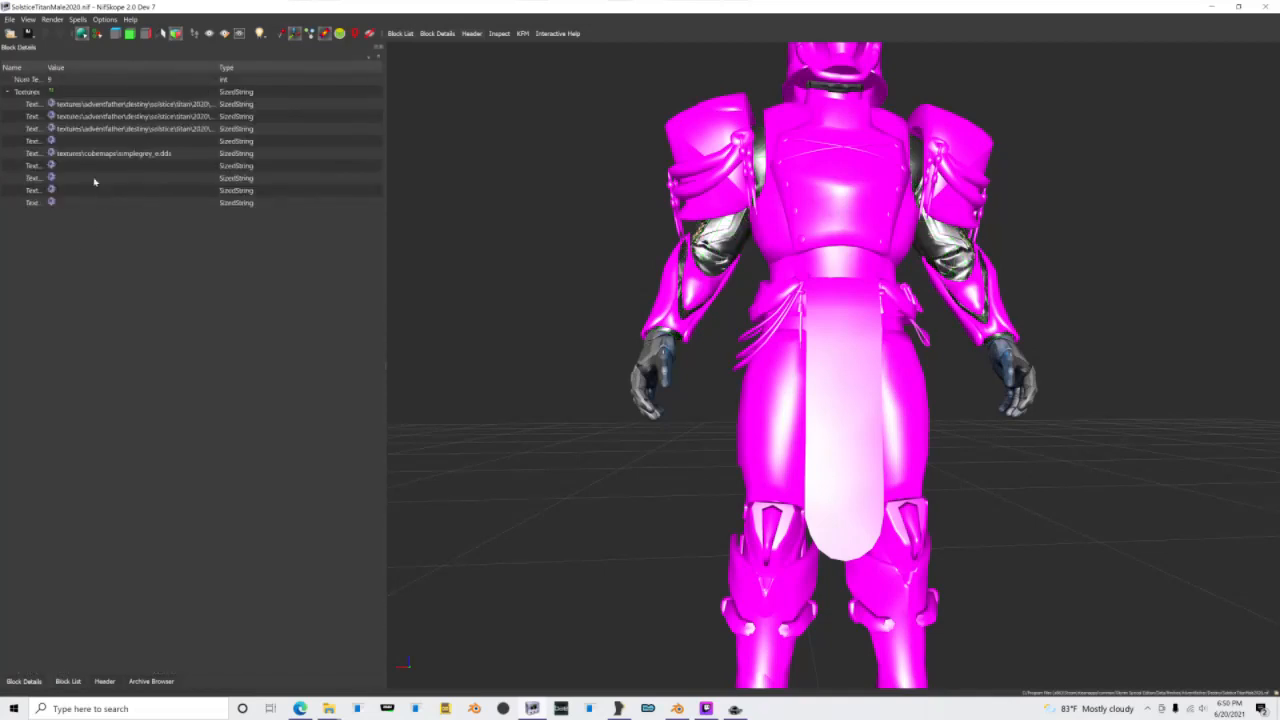
# Step: Examine the Arms texture paths, browsing the cubemap files for the simplegrey_e.dds slot and viewing the arms_g.dds path
pyautogui.click(101, 156)
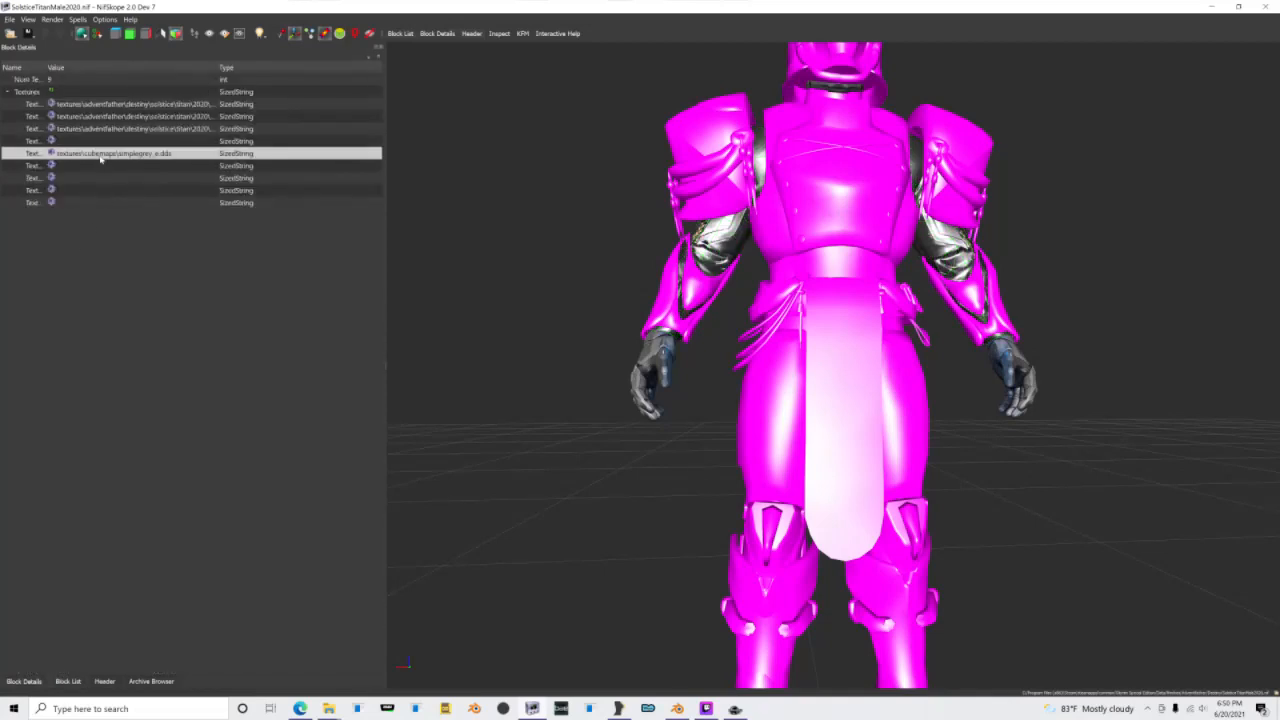
pyautogui.click(119, 153)
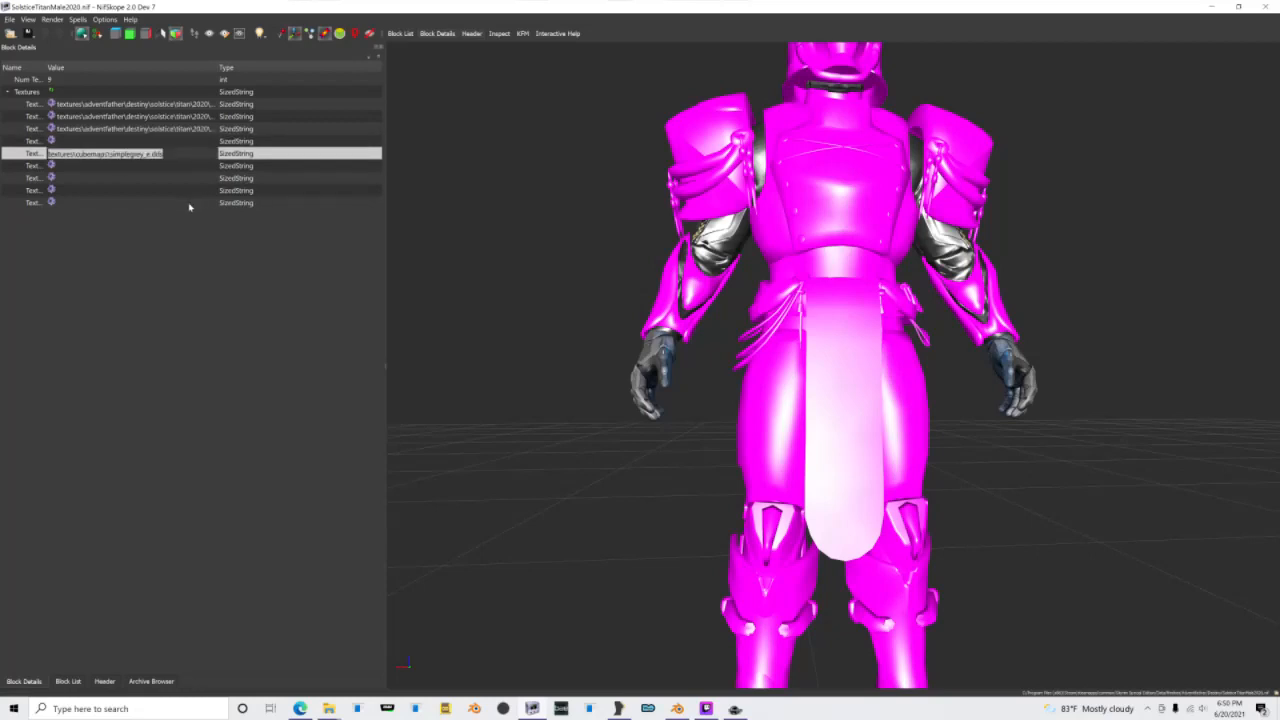
pyautogui.click(147, 167)
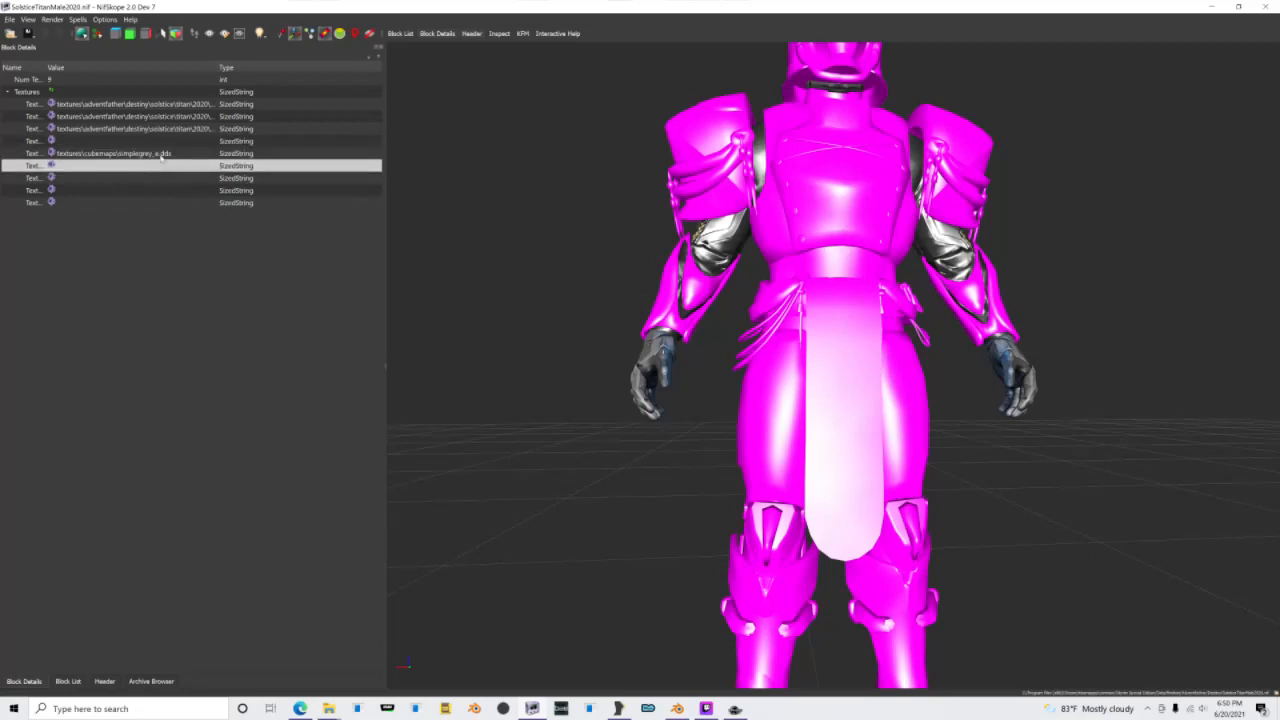
pyautogui.click(52, 153)
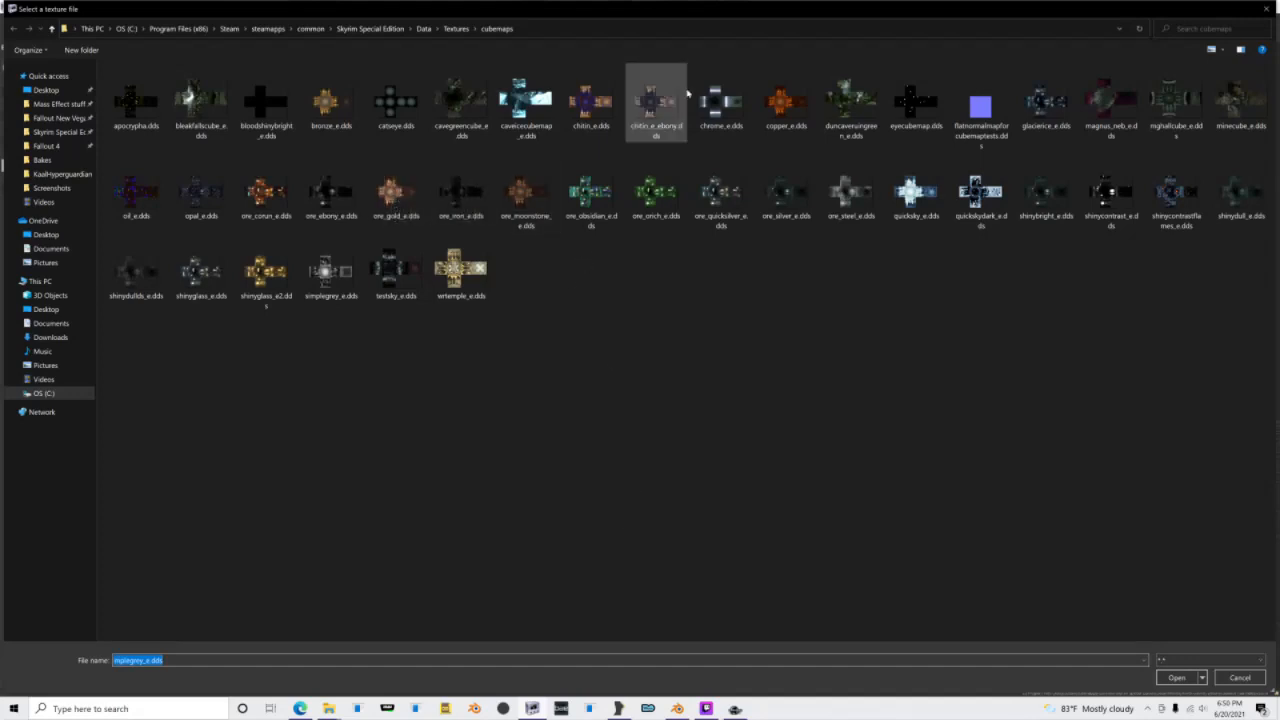
pyautogui.click(1240, 677)
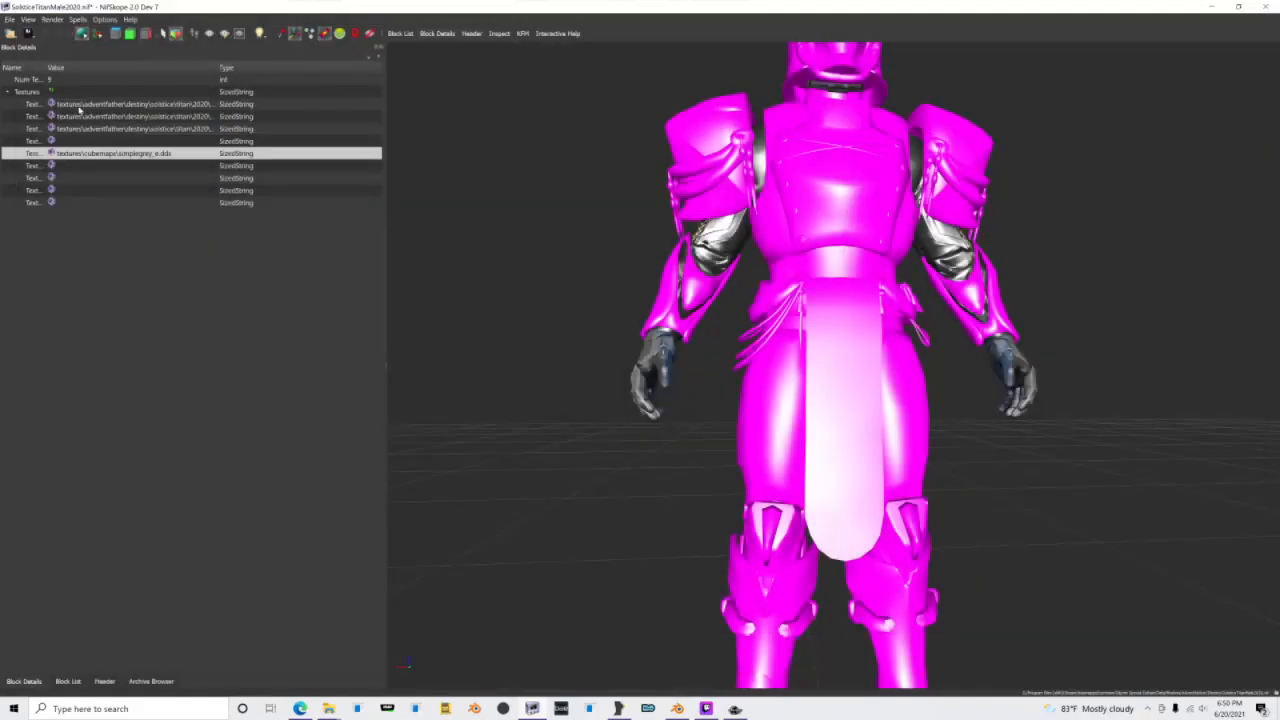
pyautogui.click(68, 105)
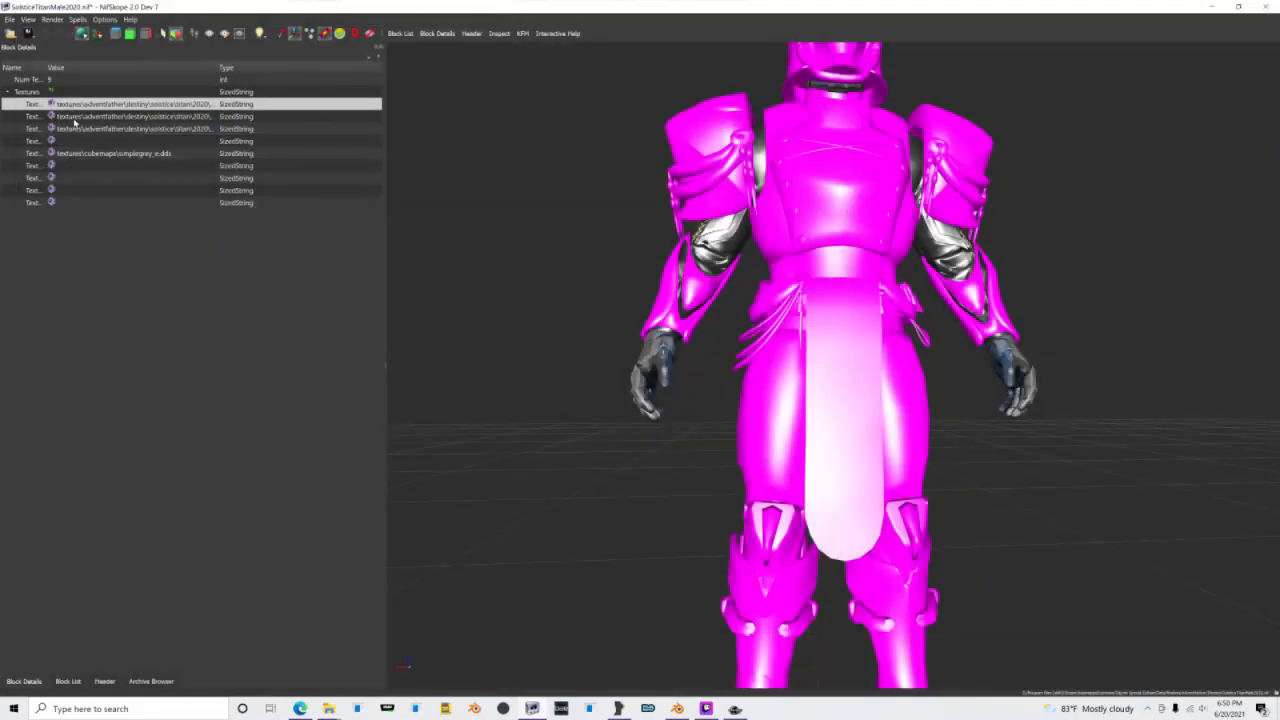
pyautogui.doubleClick(80, 130)
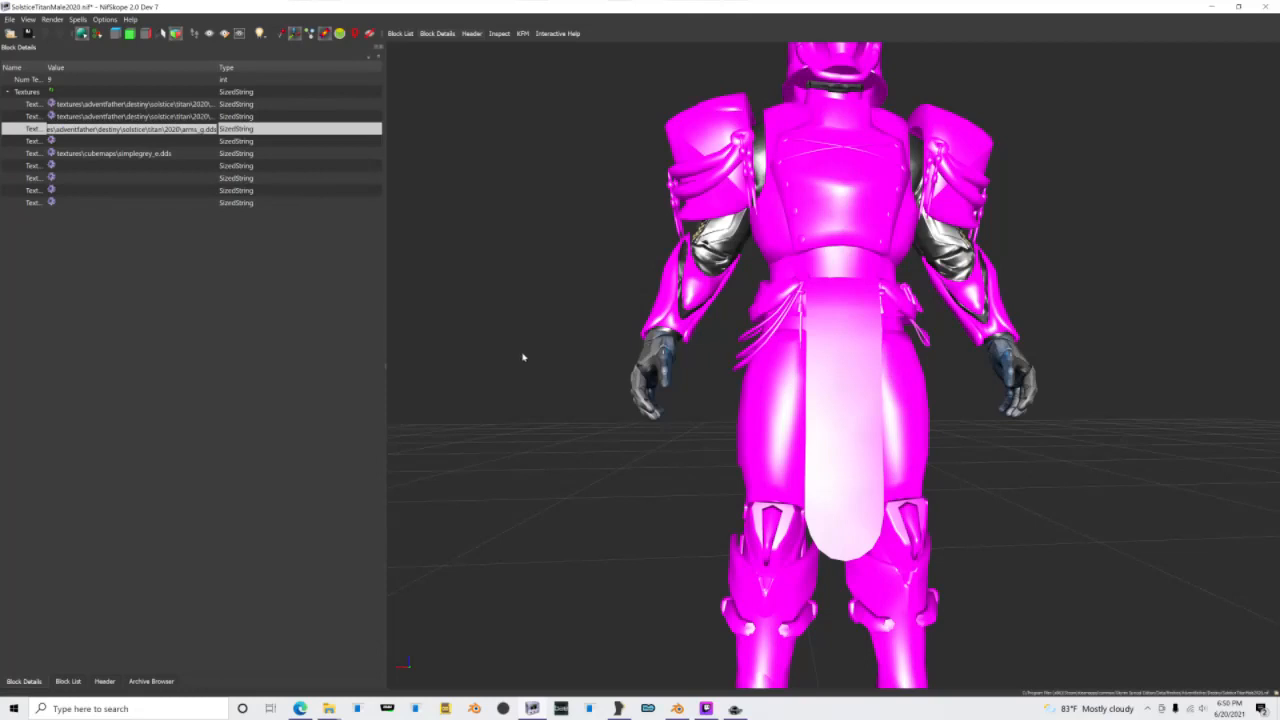
# Step: Select the Shoulders shape and open the texture set under its lighting shader property
pyautogui.click(708, 192)
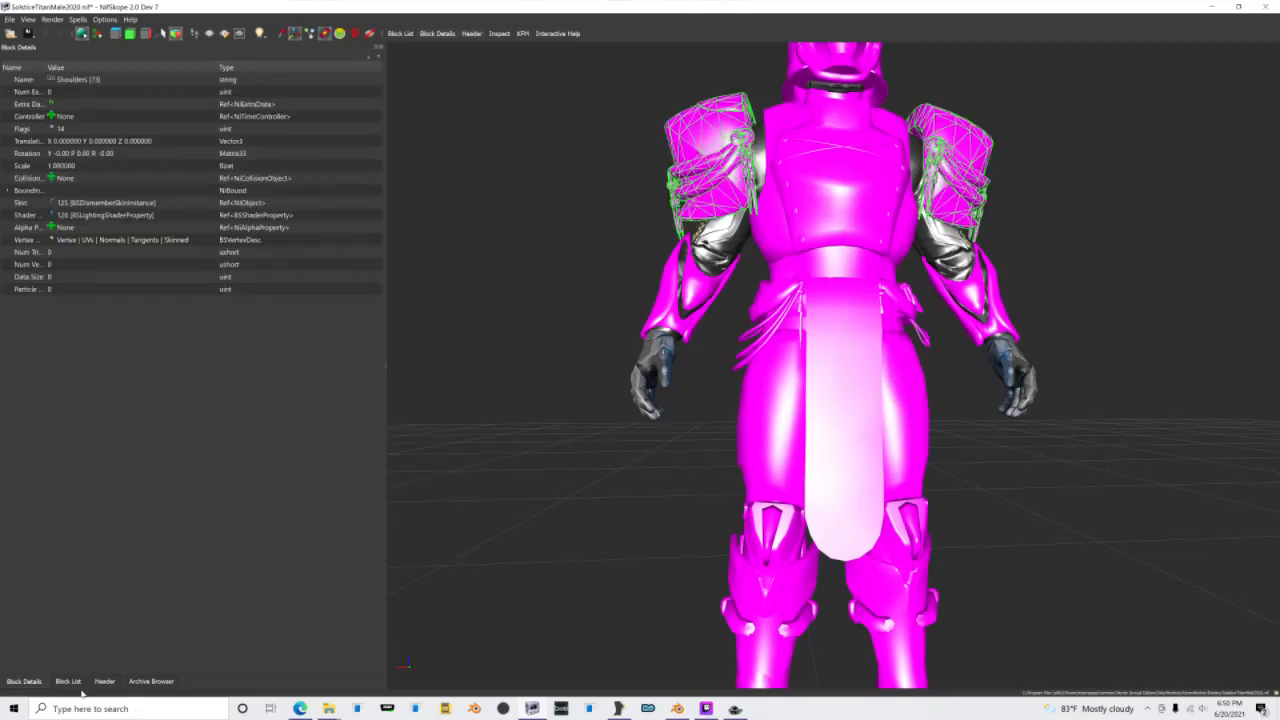
pyautogui.click(70, 682)
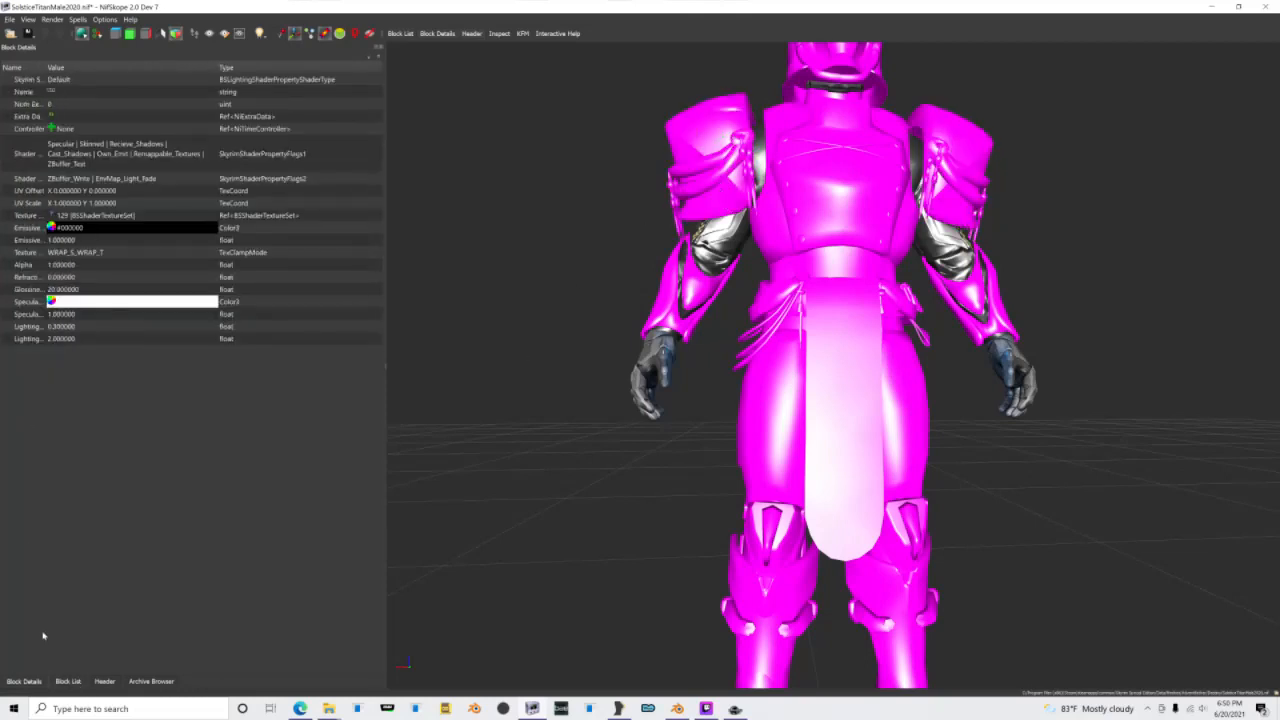
pyautogui.click(72, 686)
pyautogui.click(50, 669)
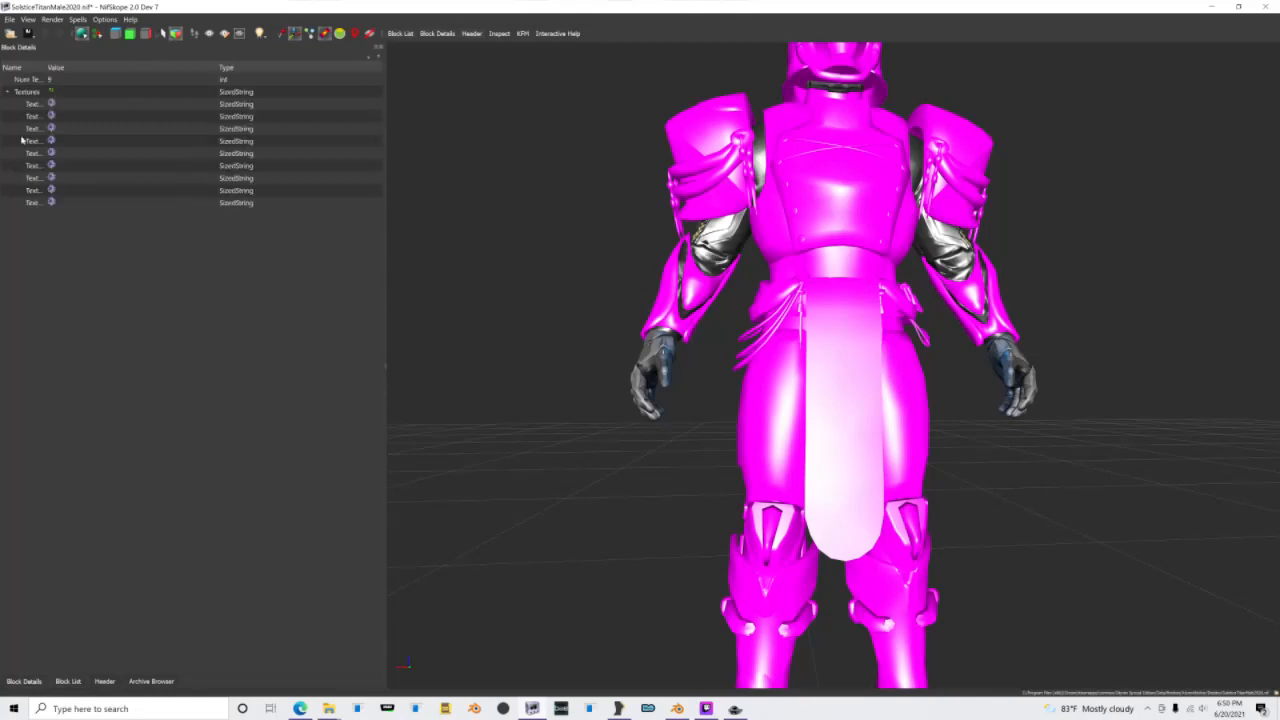
# Step: Assign Arms_d.dds, Arms_n.dds and Arms_g.dds to the first three texture slots of the Shoulders texture set
pyautogui.click(51, 104)
pyautogui.doubleClick(132, 123)
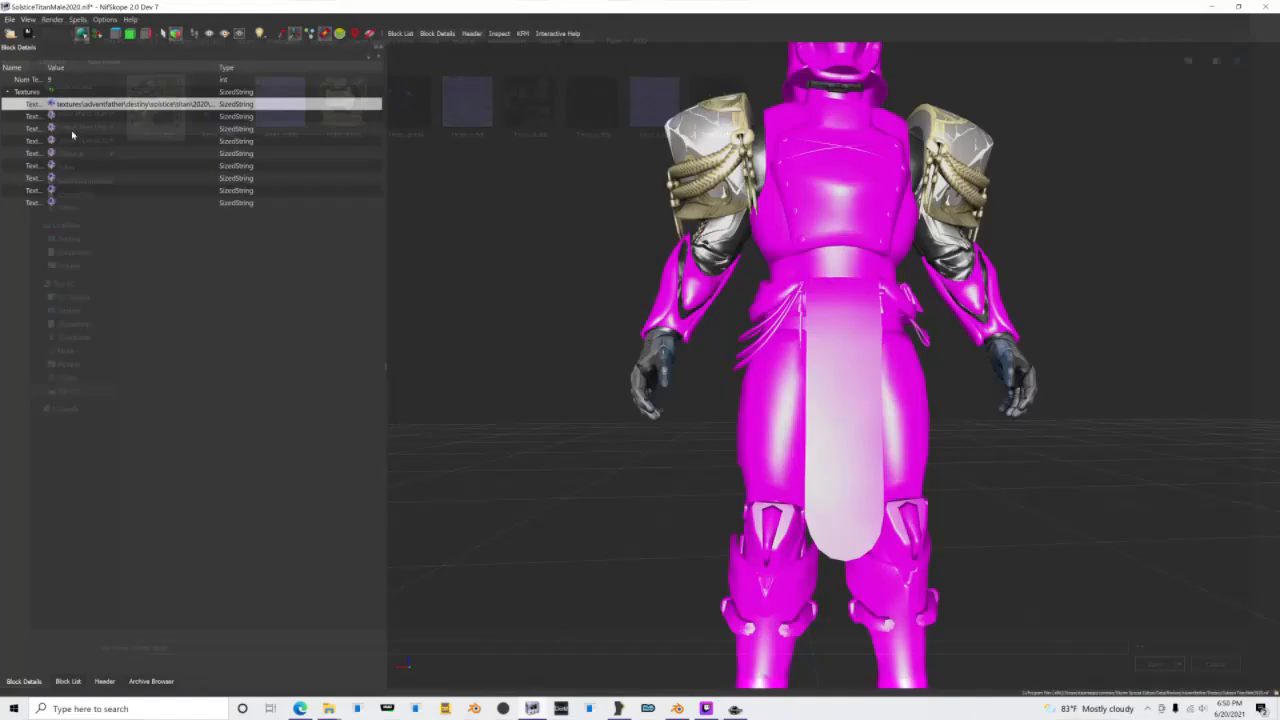
pyautogui.click(51, 117)
pyautogui.doubleClick(250, 103)
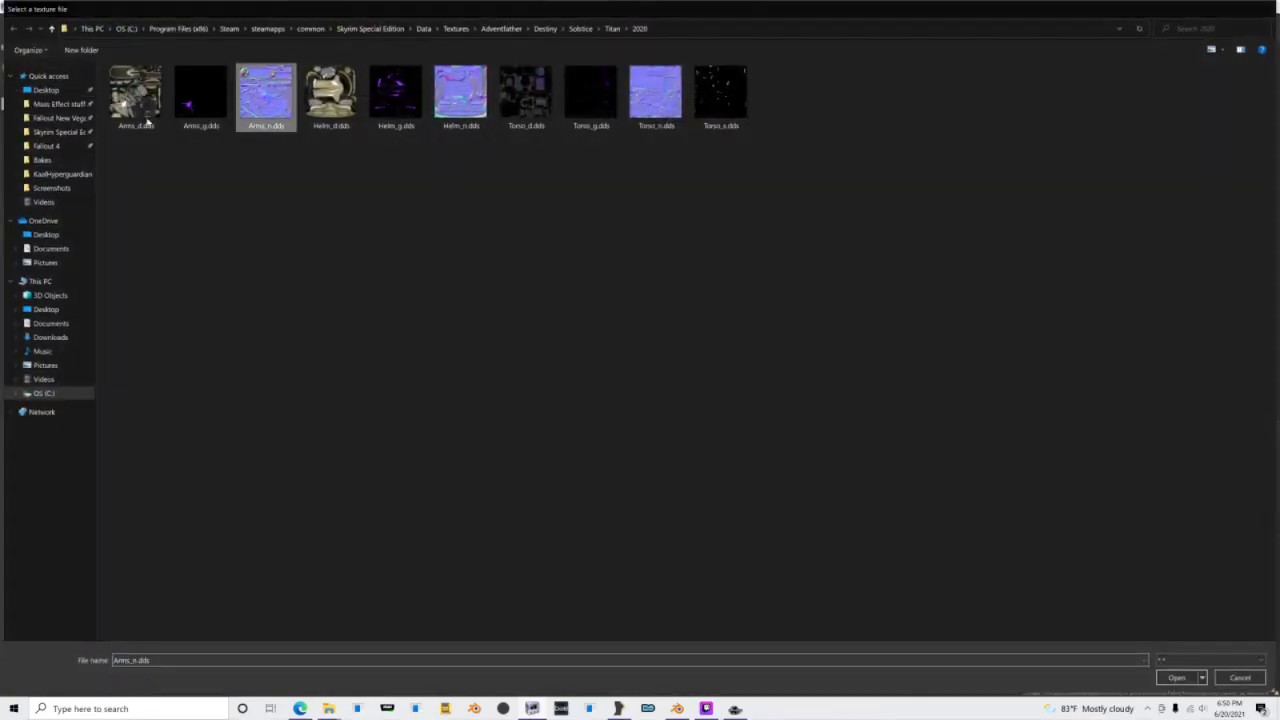
pyautogui.click(51, 129)
pyautogui.doubleClick(201, 95)
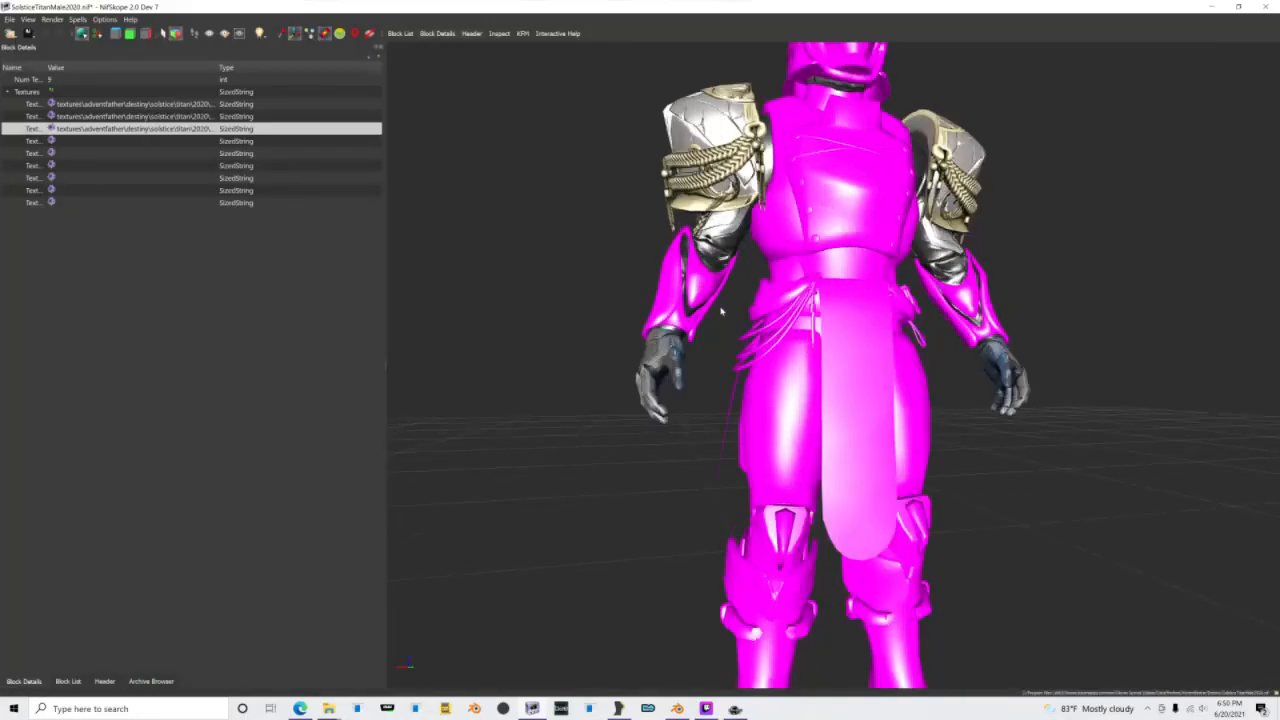
# Step: Examine the textured shoulder armor up close from the side and view the arms_g.dds path in the third texture slot
pyautogui.moveTo(721, 311); pyautogui.dragTo(825, 340)
pyautogui.scroll(7, 714, 206)
pyautogui.moveTo(714, 206); pyautogui.dragTo(712, 300, button='middle')
pyautogui.moveTo(750, 298); pyautogui.dragTo(691, 307)
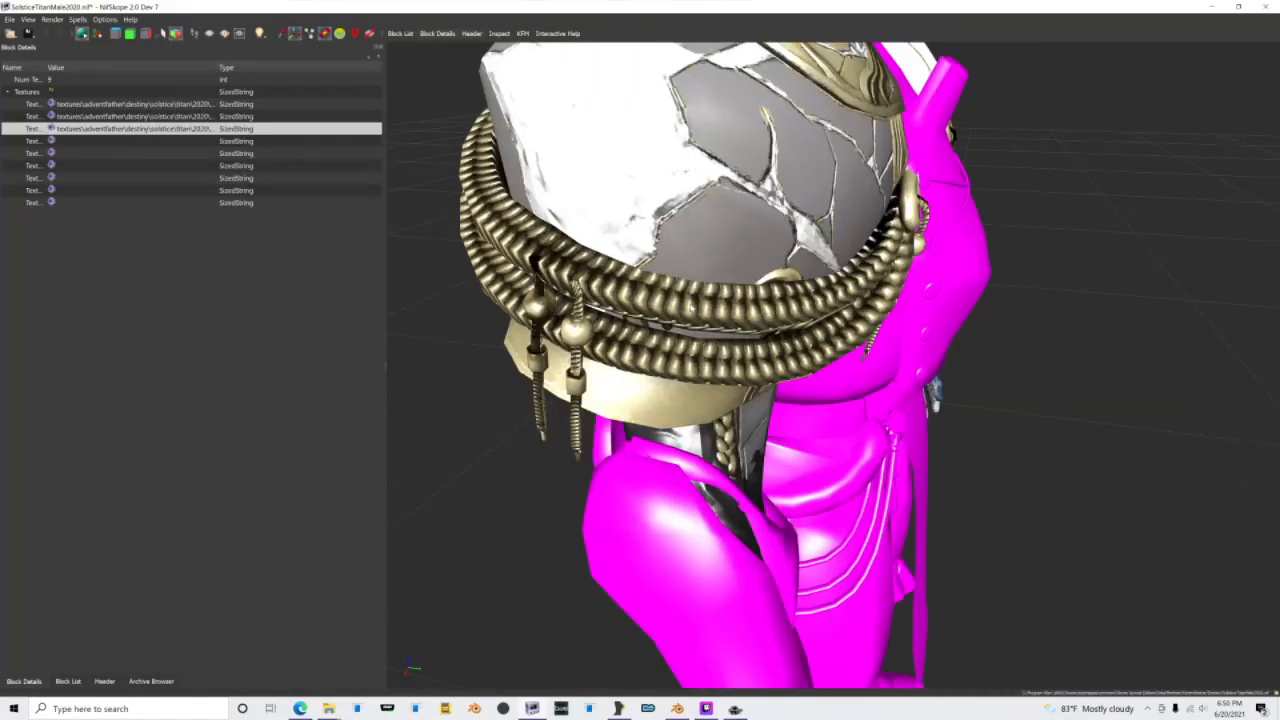
pyautogui.scroll(-3, 691, 307)
pyautogui.doubleClick(190, 131)
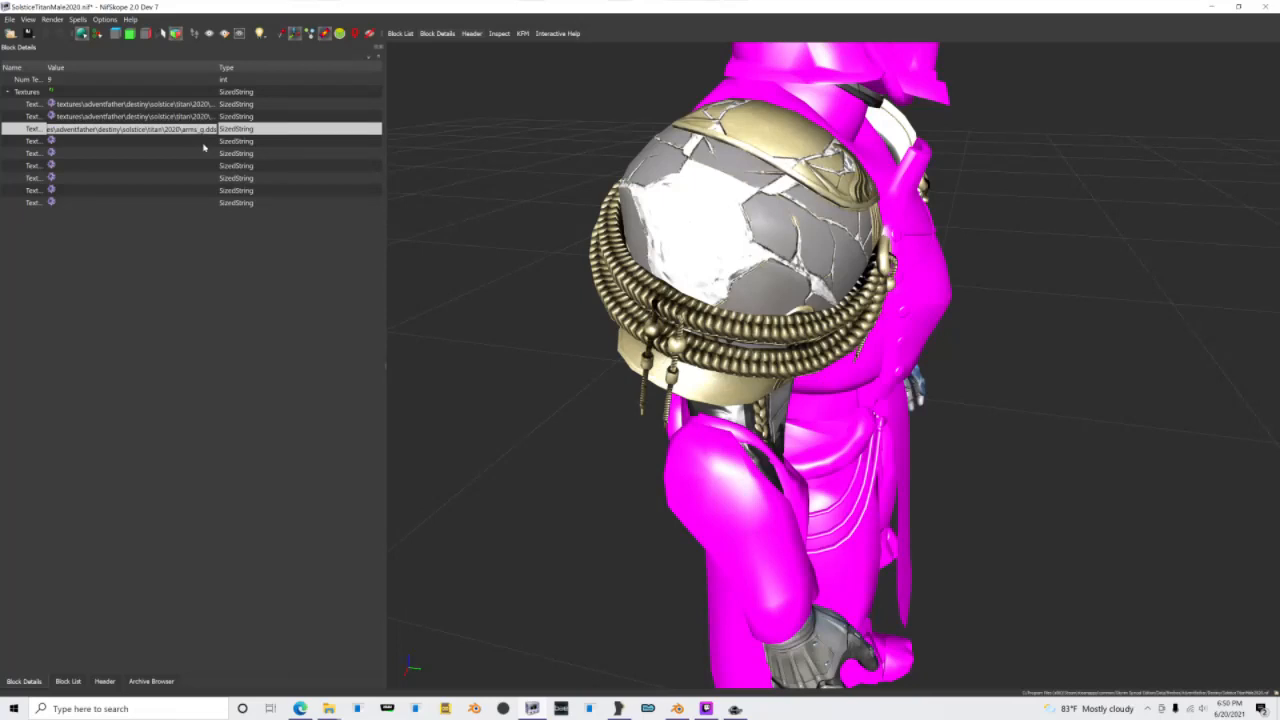
# Step: Set the Shoulders lighting shader property's shader type to Glow Shader and enable Glow_Map in its second group of shader flags
pyautogui.click(67, 681)
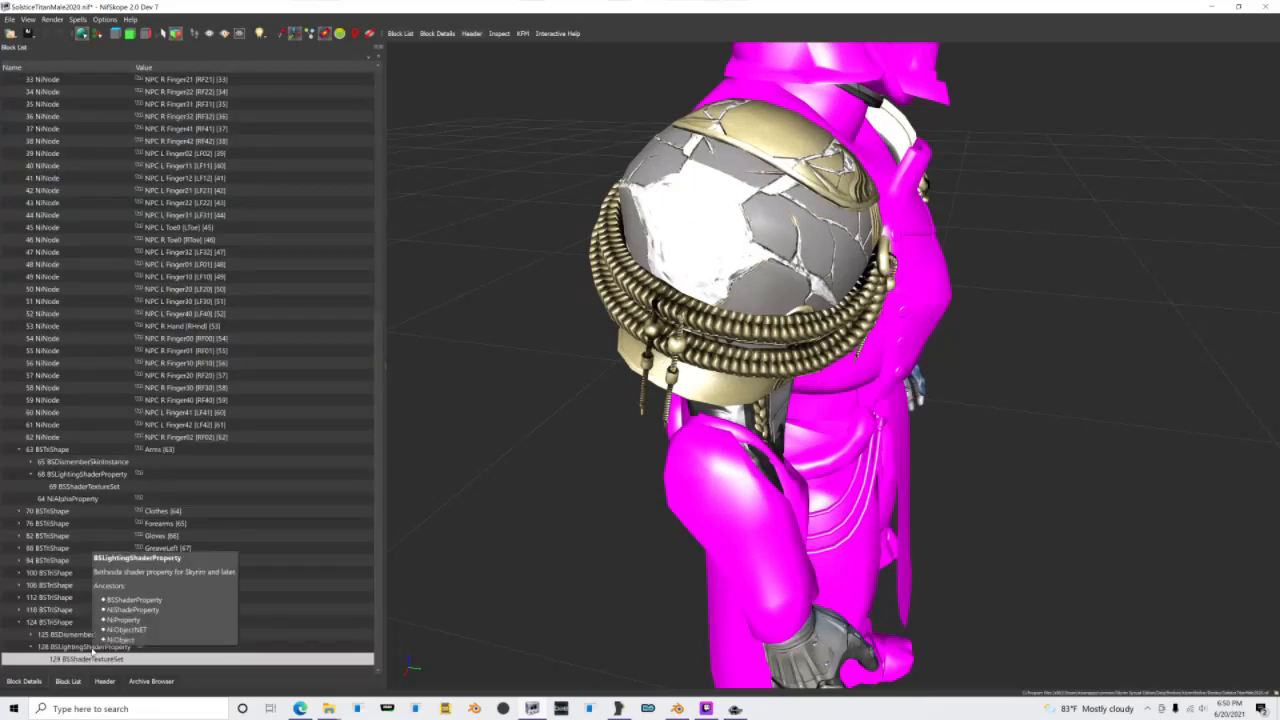
pyautogui.click(92, 647)
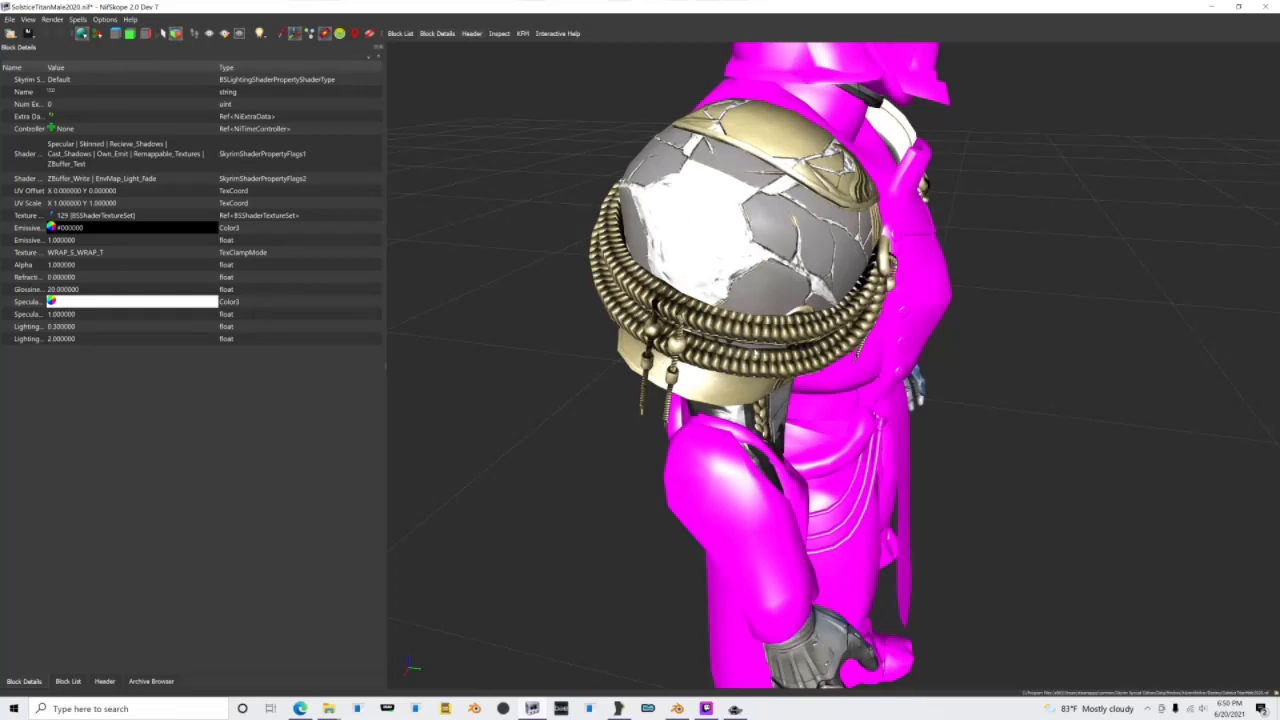
pyautogui.moveTo(848, 322); pyautogui.dragTo(560, 197)
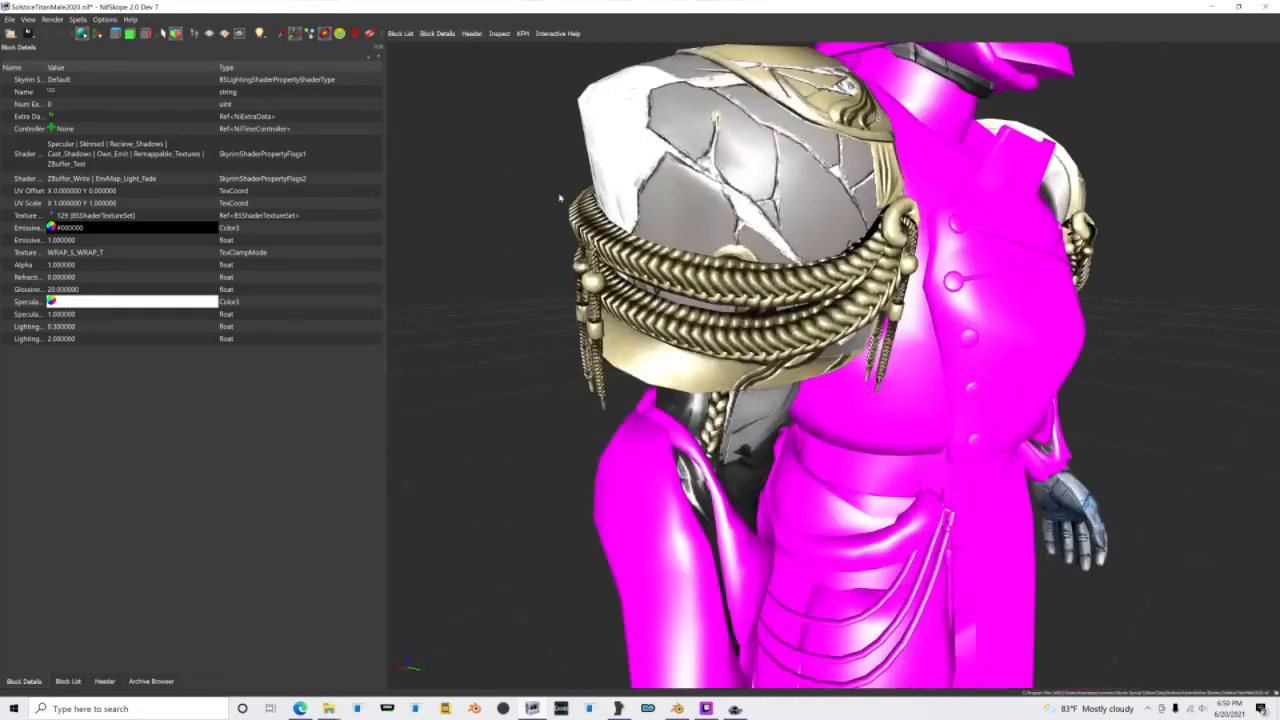
pyautogui.doubleClick(79, 79)
pyautogui.scroll(-2, 79, 79)
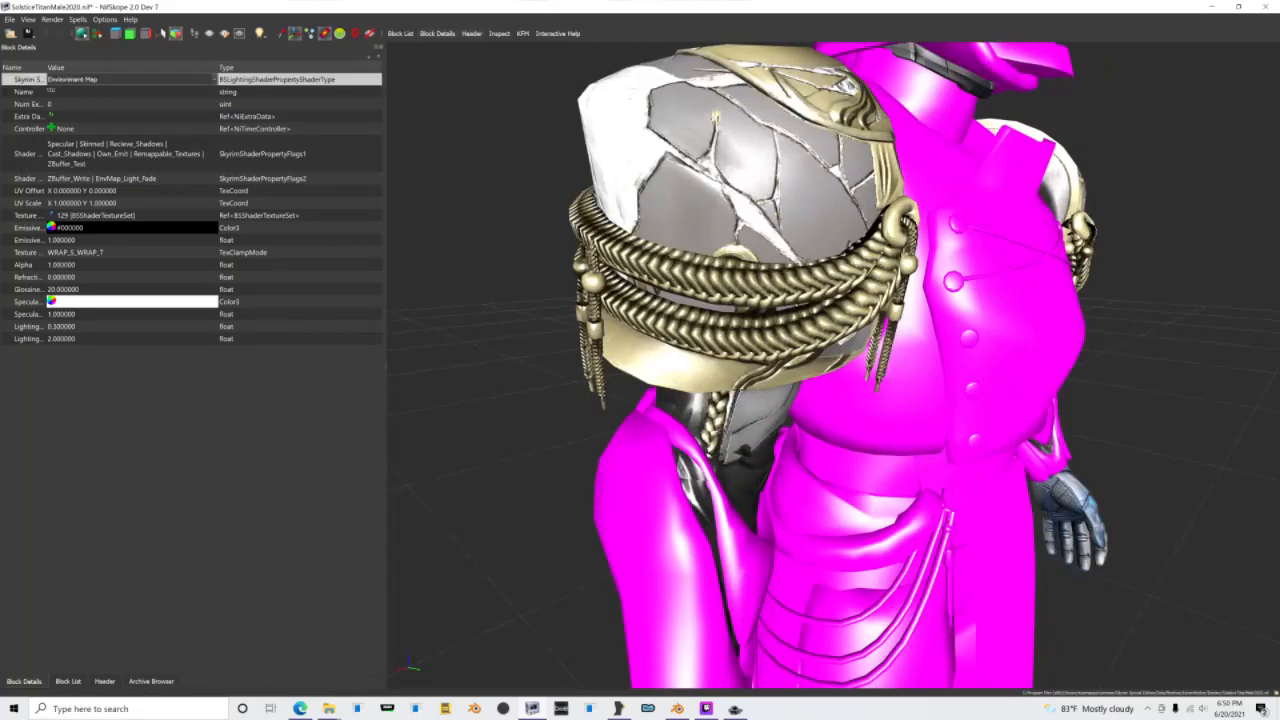
pyautogui.click(163, 179)
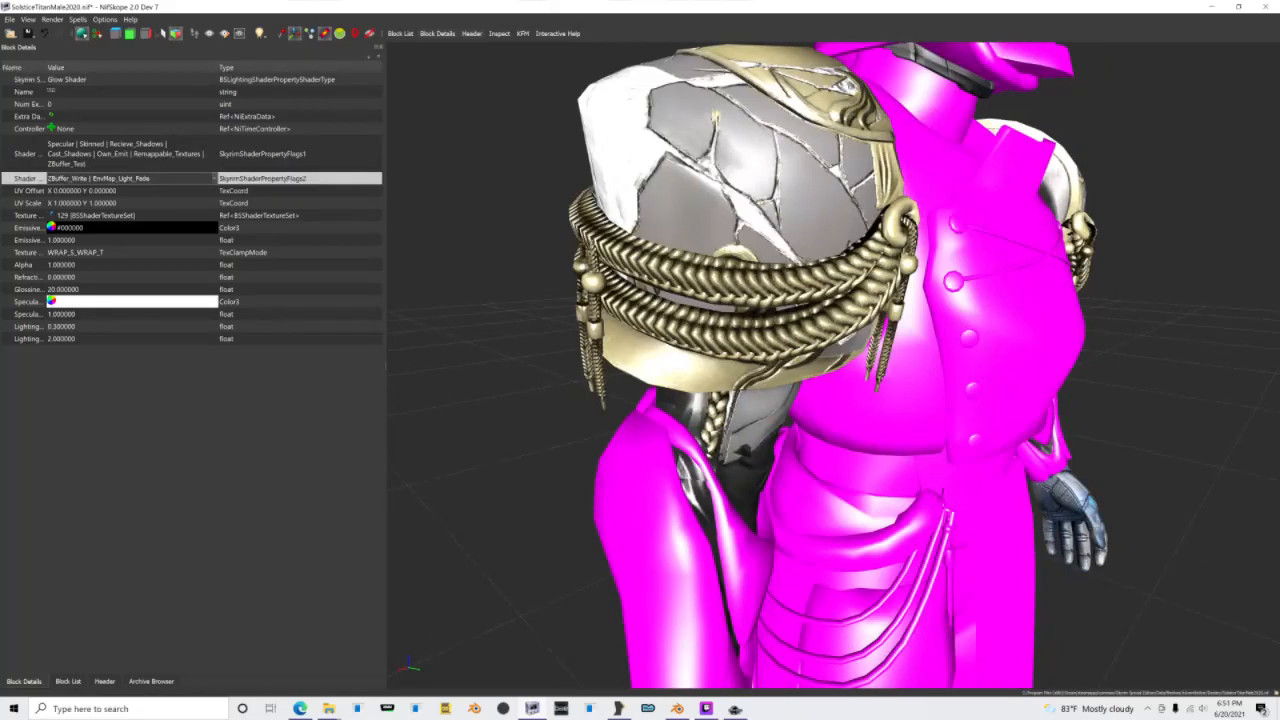
pyautogui.click(100, 178)
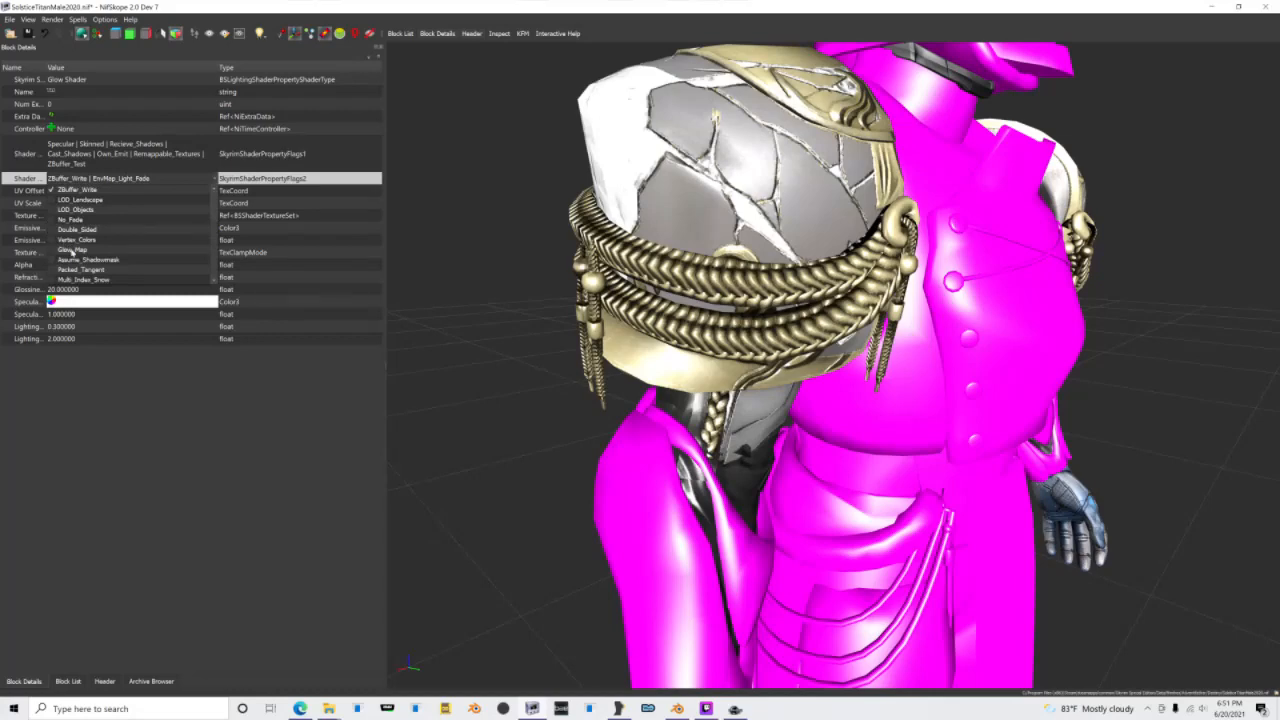
pyautogui.click(472, 270)
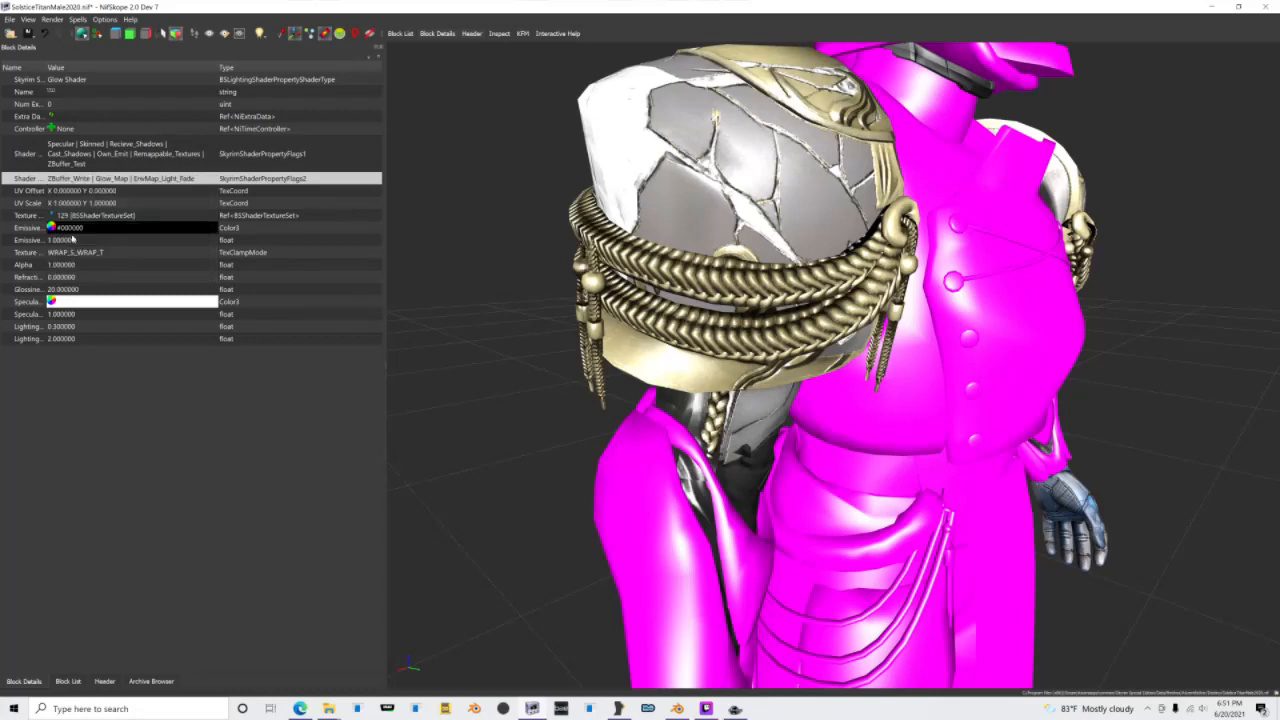
# Step: Set the emissive color of the Shoulders shader to white, #ffffff
pyautogui.click(51, 227)
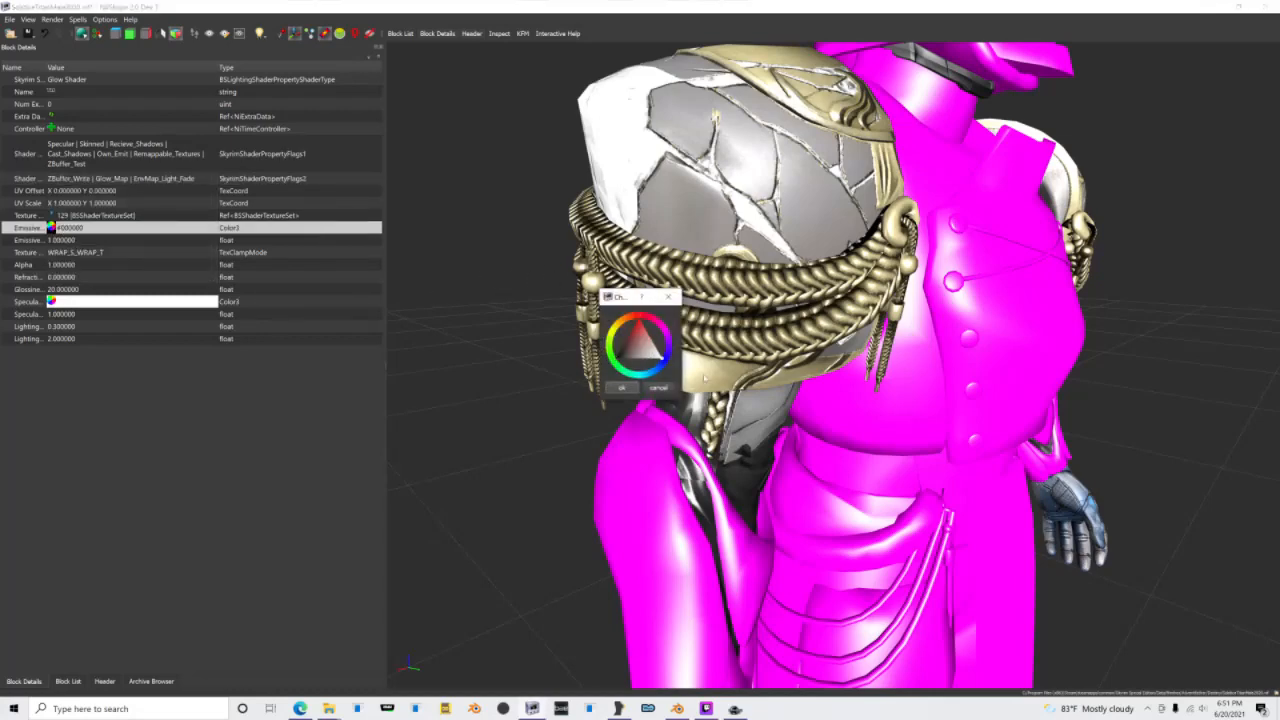
pyautogui.click(622, 389)
pyautogui.moveTo(622, 389); pyautogui.dragTo(332, 550)
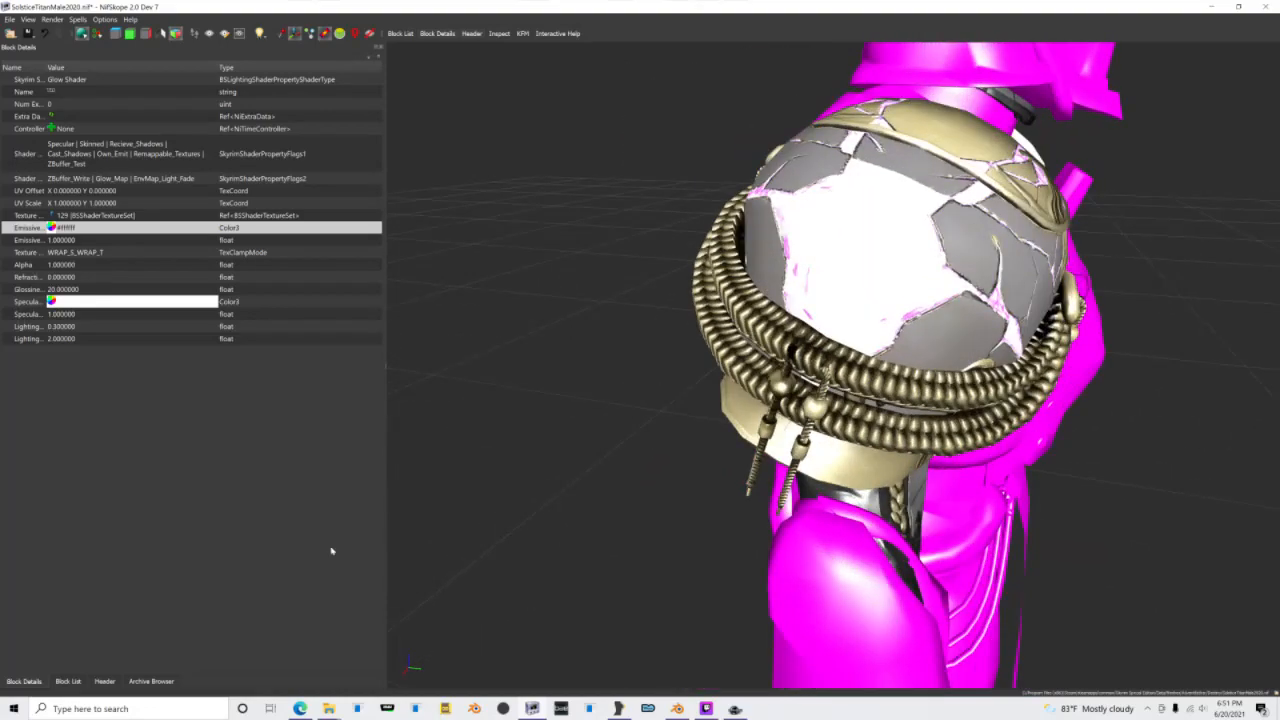
# Step: Switch to File Explorer and go to the Data\Textures\Adventfather\Destiny\Solstice\Titan\2020 folder in Skyrim Special Edition
pyautogui.moveTo(328, 706)
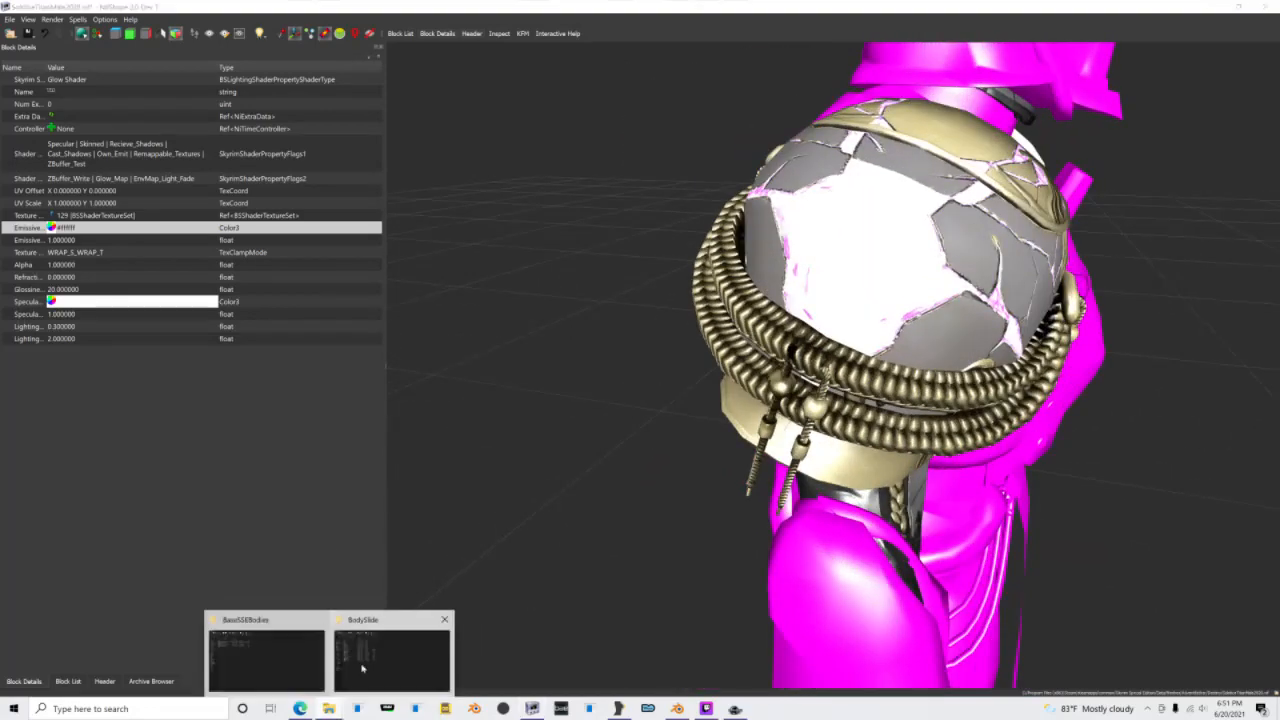
pyautogui.click(392, 652)
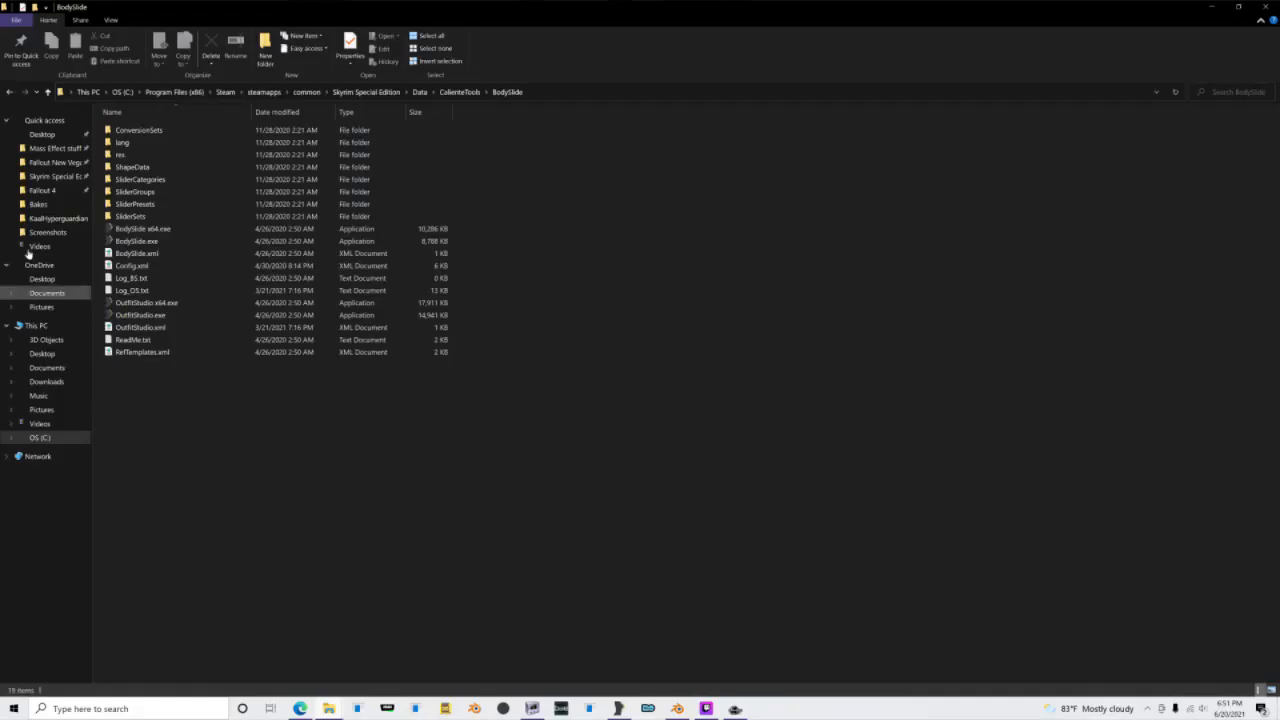
pyautogui.click(50, 176)
pyautogui.doubleClick(127, 167)
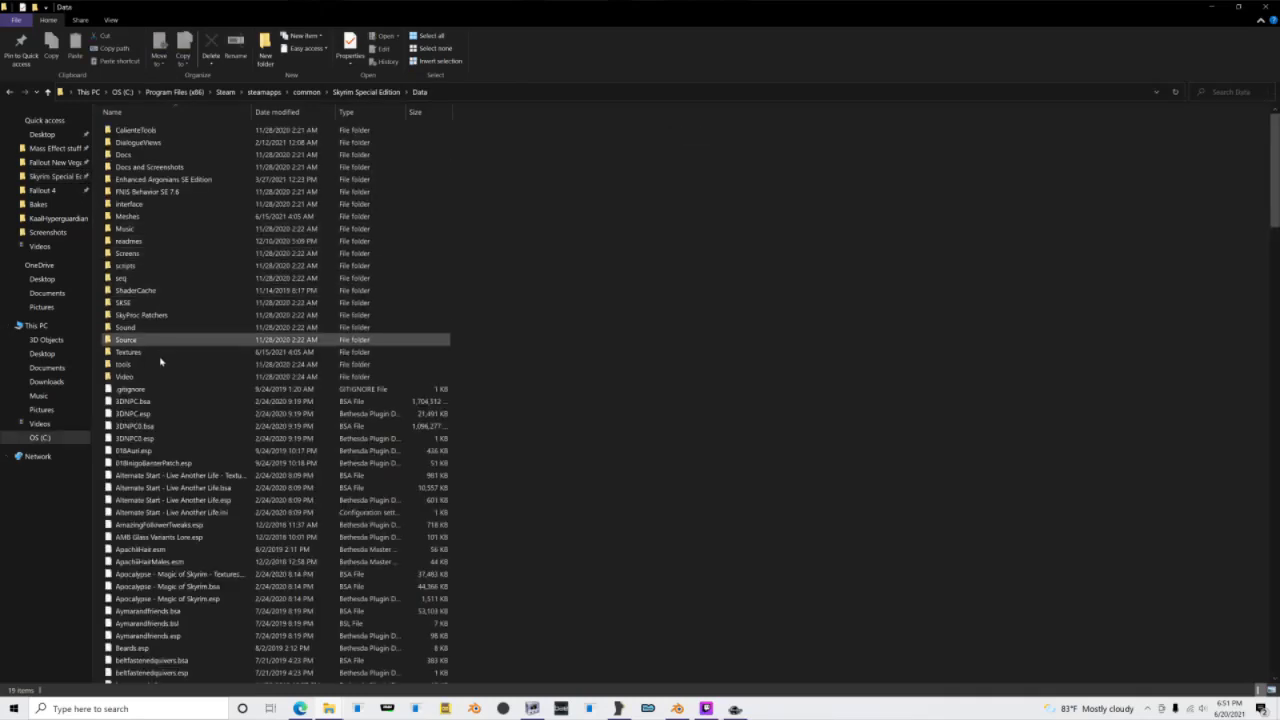
pyautogui.doubleClick(157, 352)
pyautogui.doubleClick(151, 169)
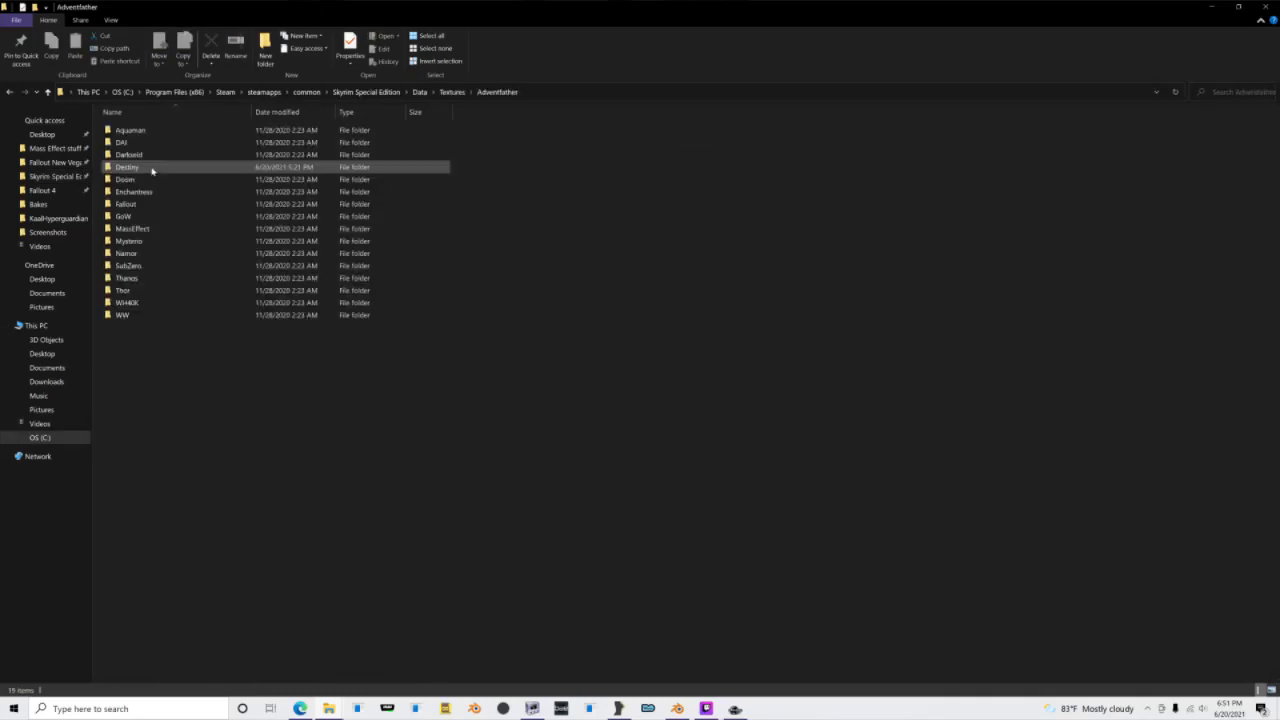
pyautogui.doubleClick(151, 169)
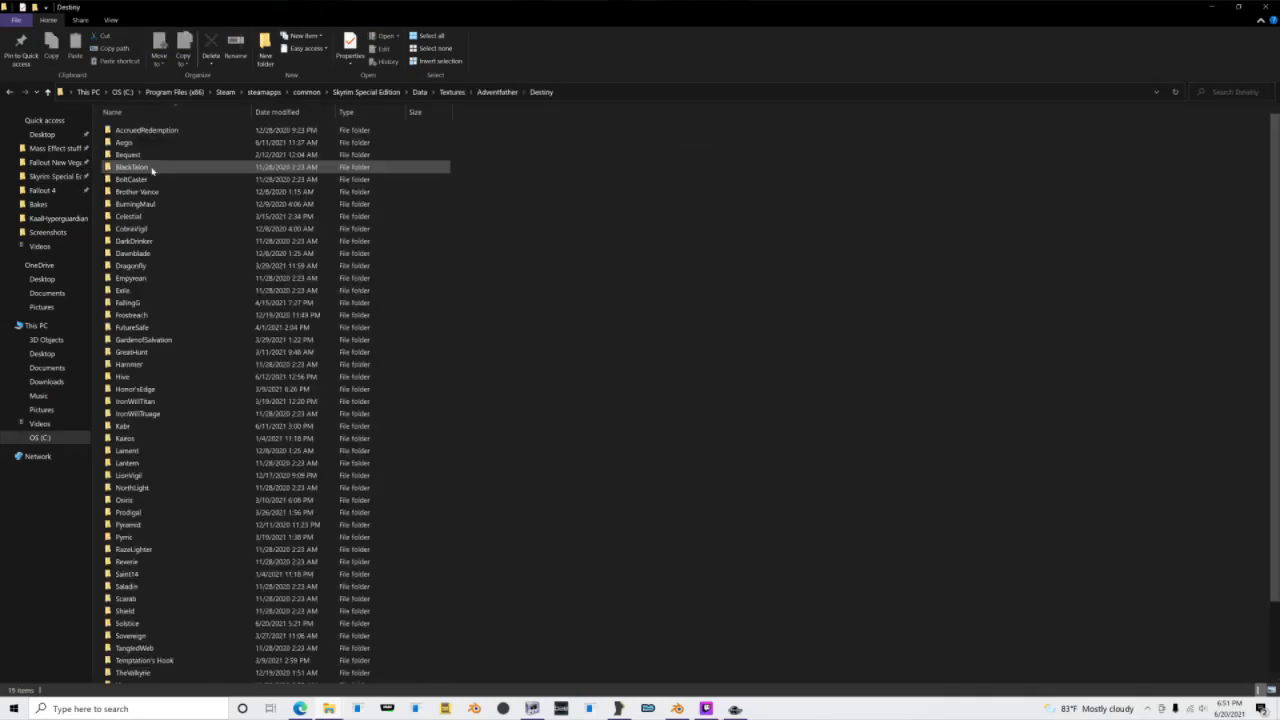
pyautogui.doubleClick(163, 622)
pyautogui.doubleClick(132, 150)
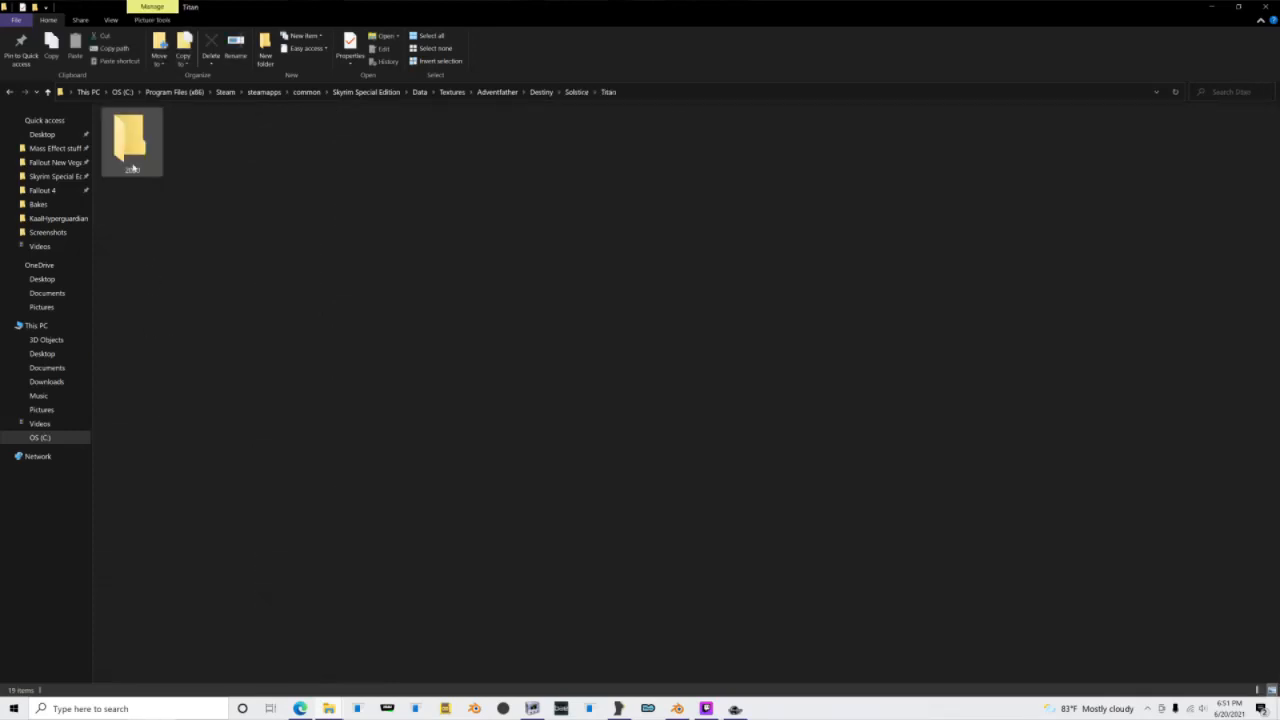
pyautogui.doubleClick(133, 160)
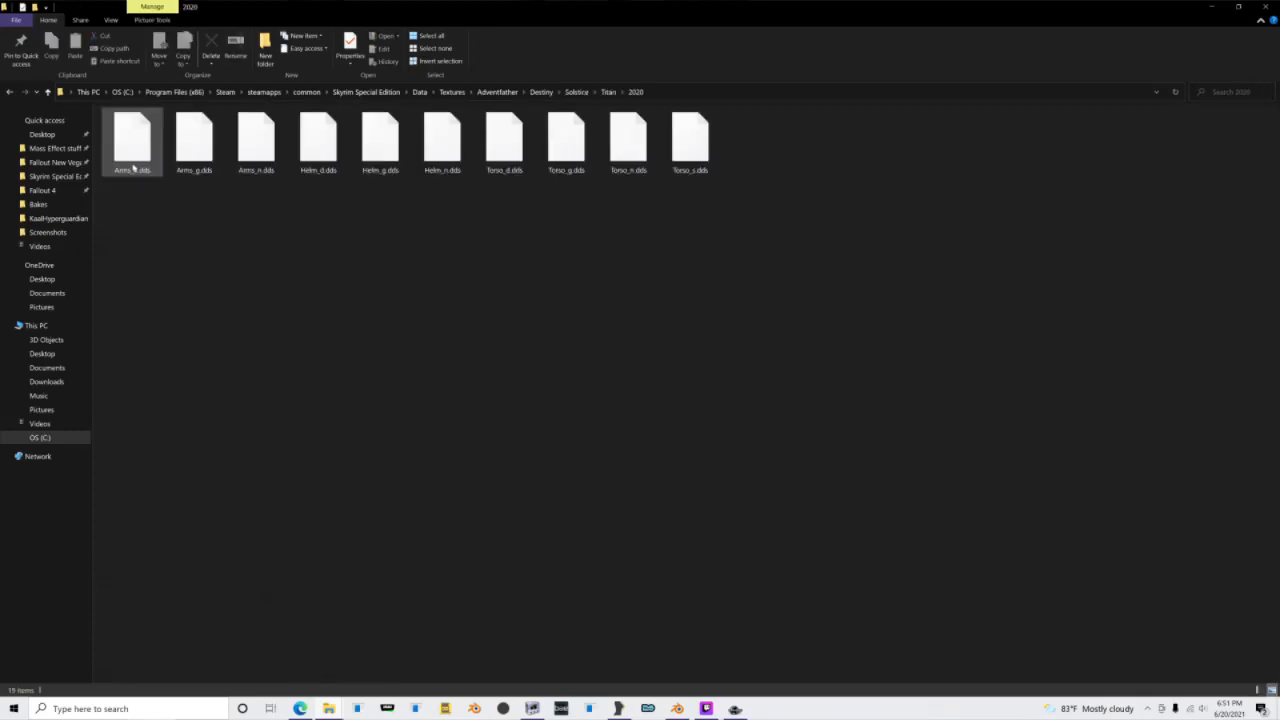
pyautogui.click(655, 93)
pyautogui.click(735, 490)
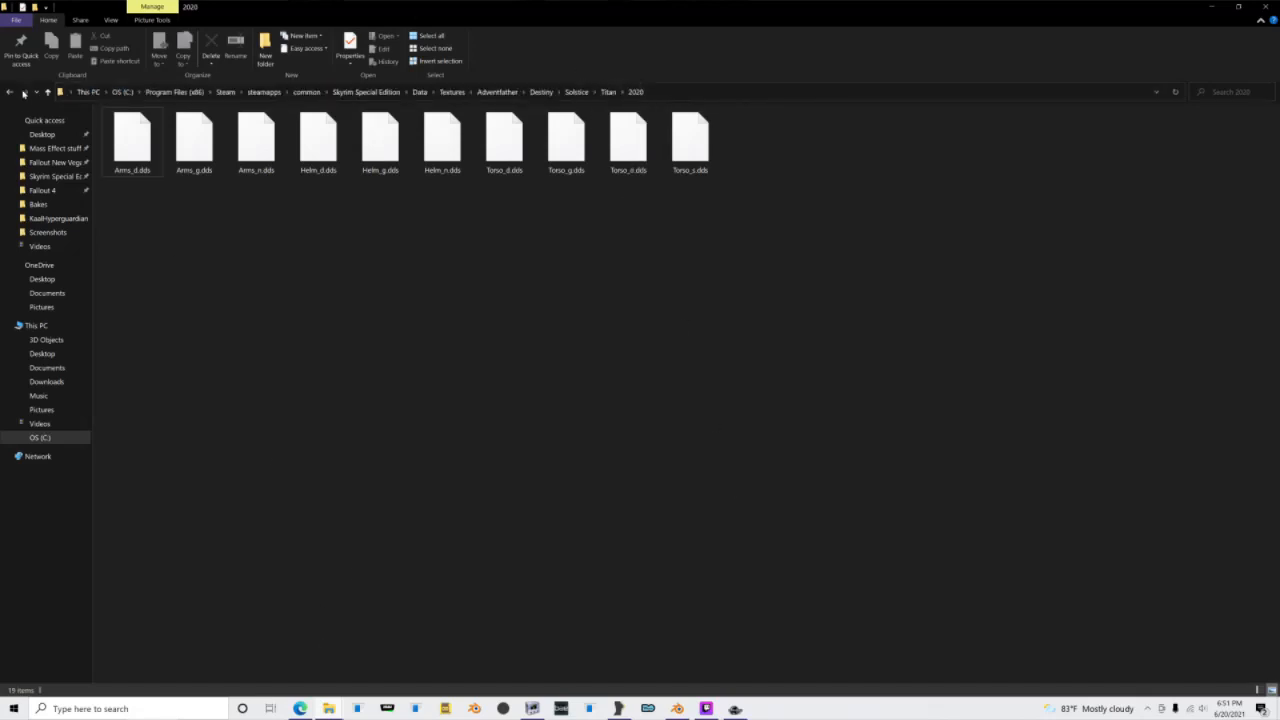
# Step: Open Arms_g.dds and Arms_d.dds in paint.net and bring the Arms_g.dds glow map into view
pyautogui.doubleClick(198, 150)
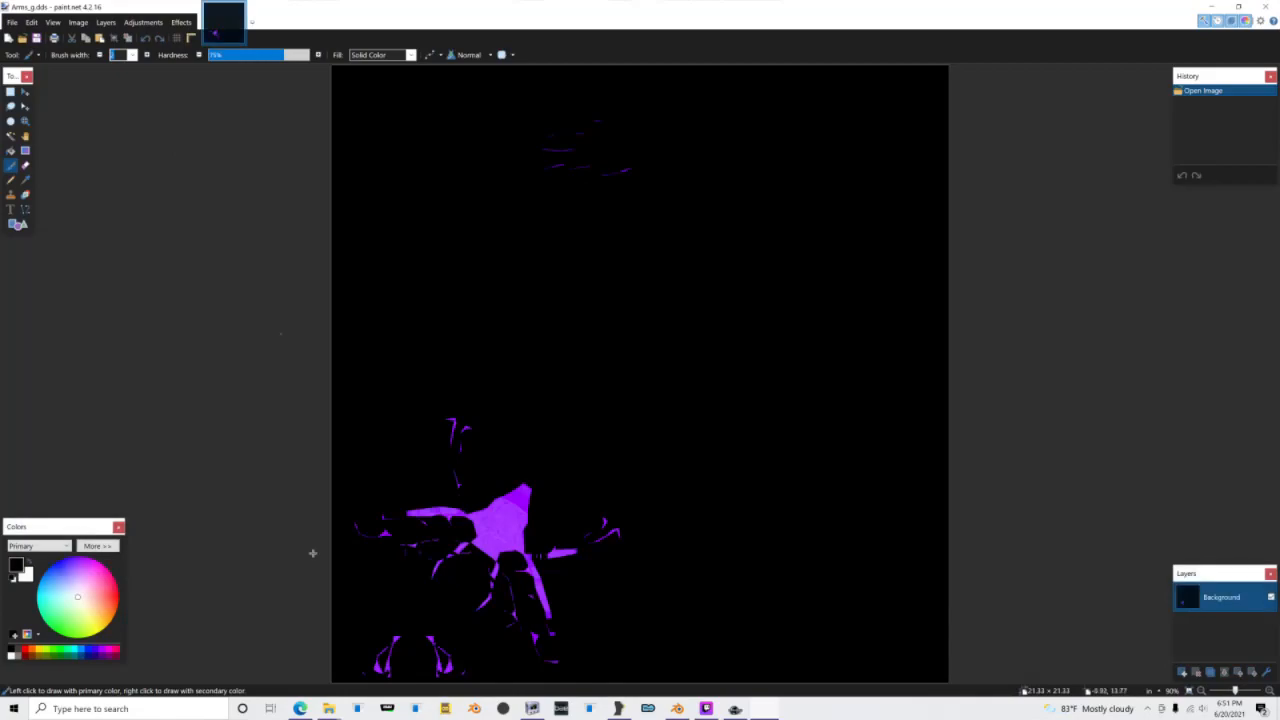
pyautogui.click(323, 703)
pyautogui.click(357, 672)
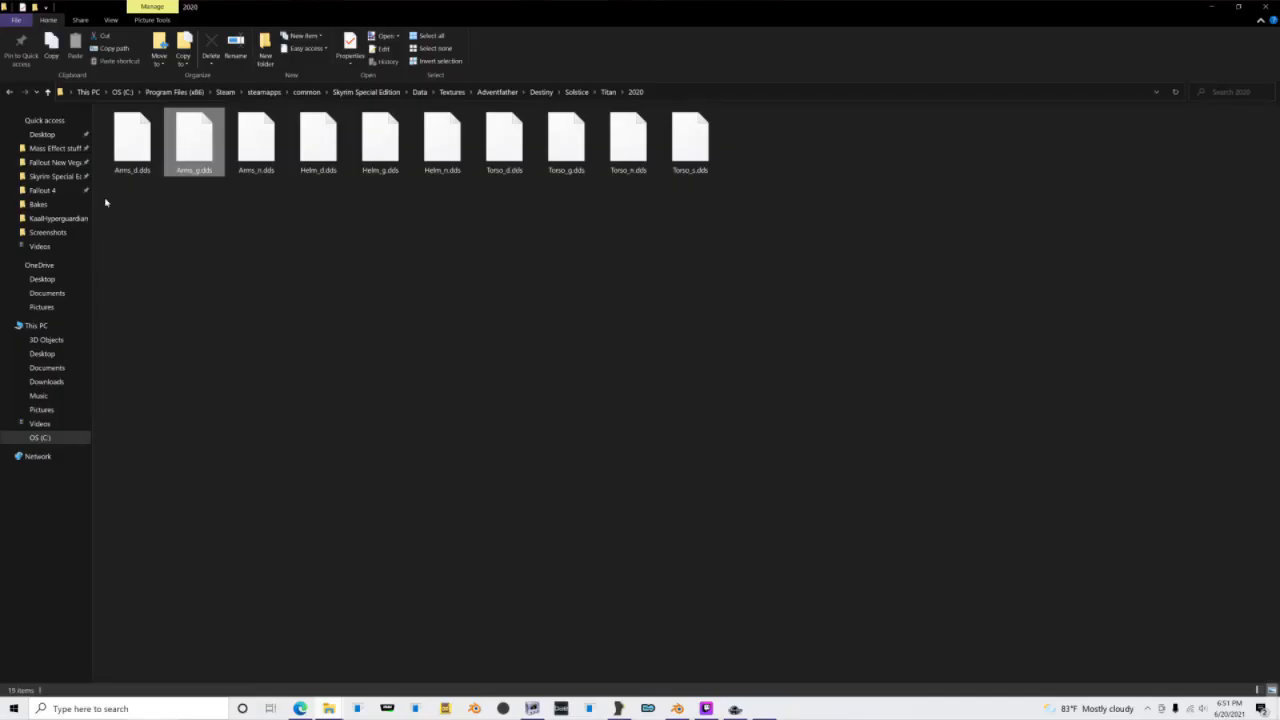
pyautogui.doubleClick(120, 152)
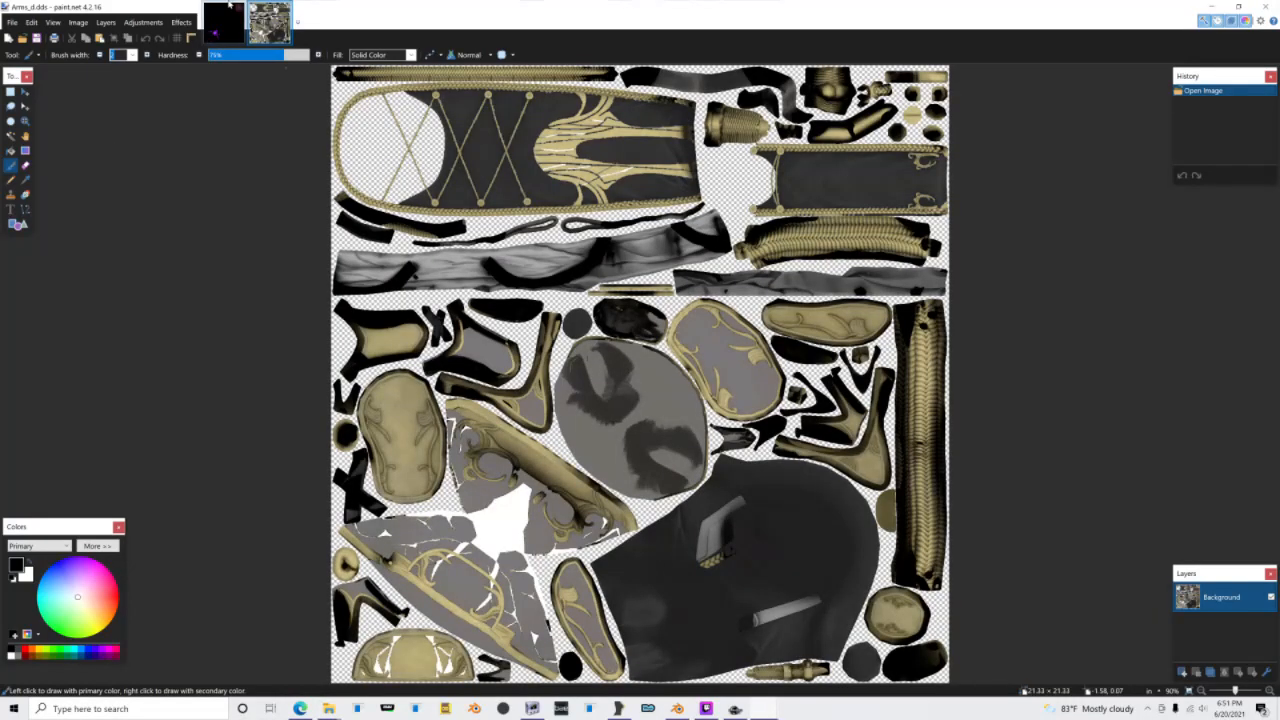
pyautogui.click(224, 20)
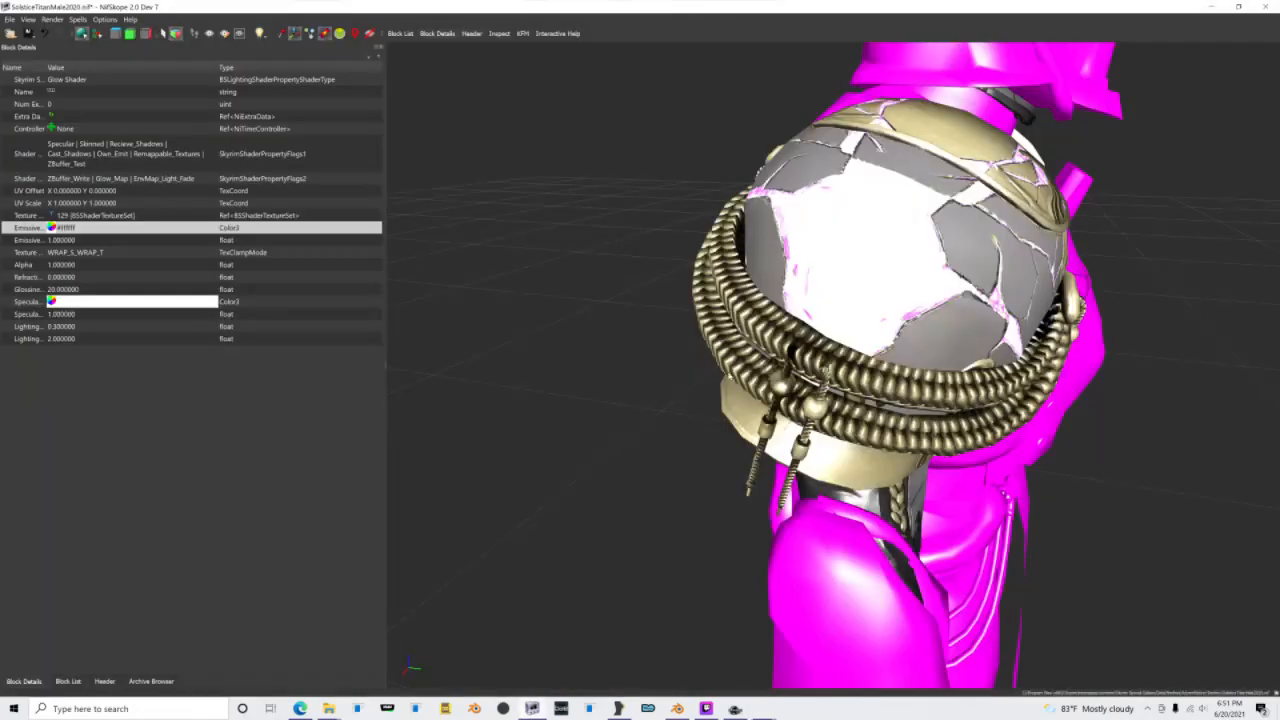
# Step: Switch to NifSkope and save the SolsticeTitanMale2020.nif model
pyautogui.moveTo(760, 125); pyautogui.dragTo(715, 121)
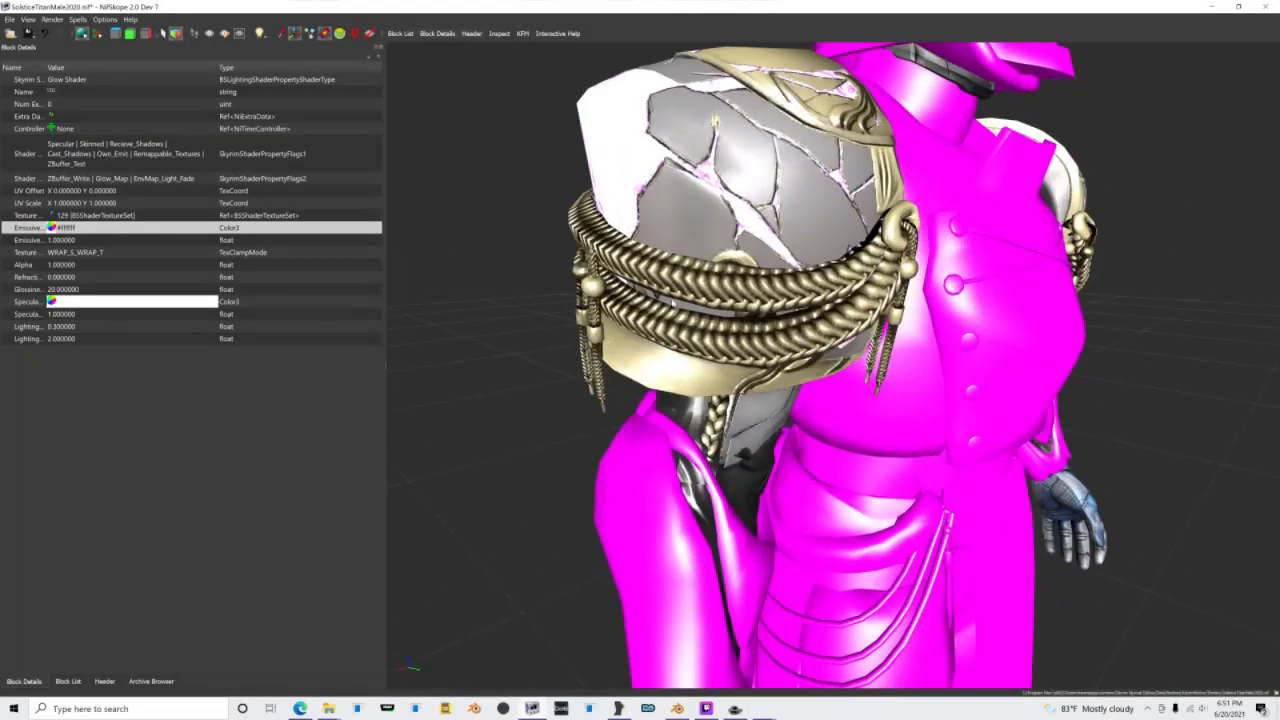
pyautogui.click(30, 39)
pyautogui.click(38, 48)
pyautogui.scroll(-4, 802, 450)
pyautogui.moveTo(802, 450); pyautogui.dragTo(755, 448)
pyautogui.scroll(-3, 693, 441)
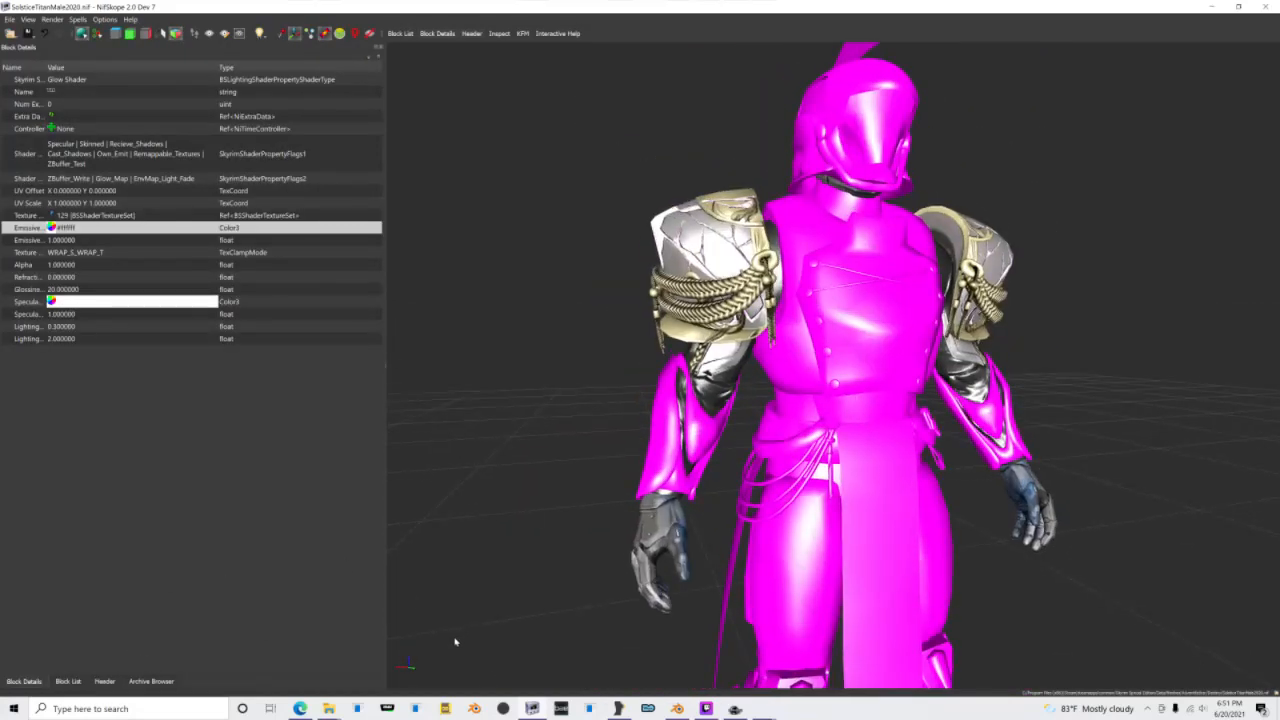
# Step: Switch to the Arms_d.dds image in paint.net and convert it to black and white
pyautogui.moveTo(757, 709)
pyautogui.click(822, 655)
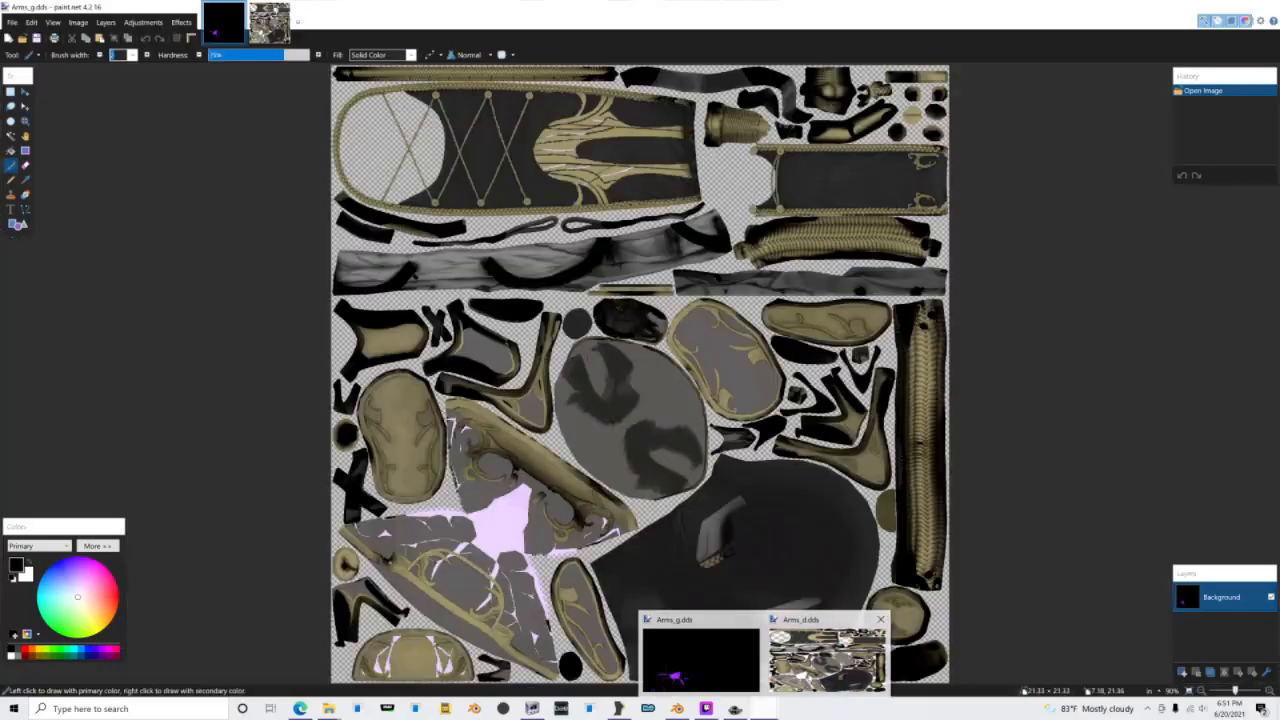
pyautogui.click(165, 22)
pyautogui.click(161, 50)
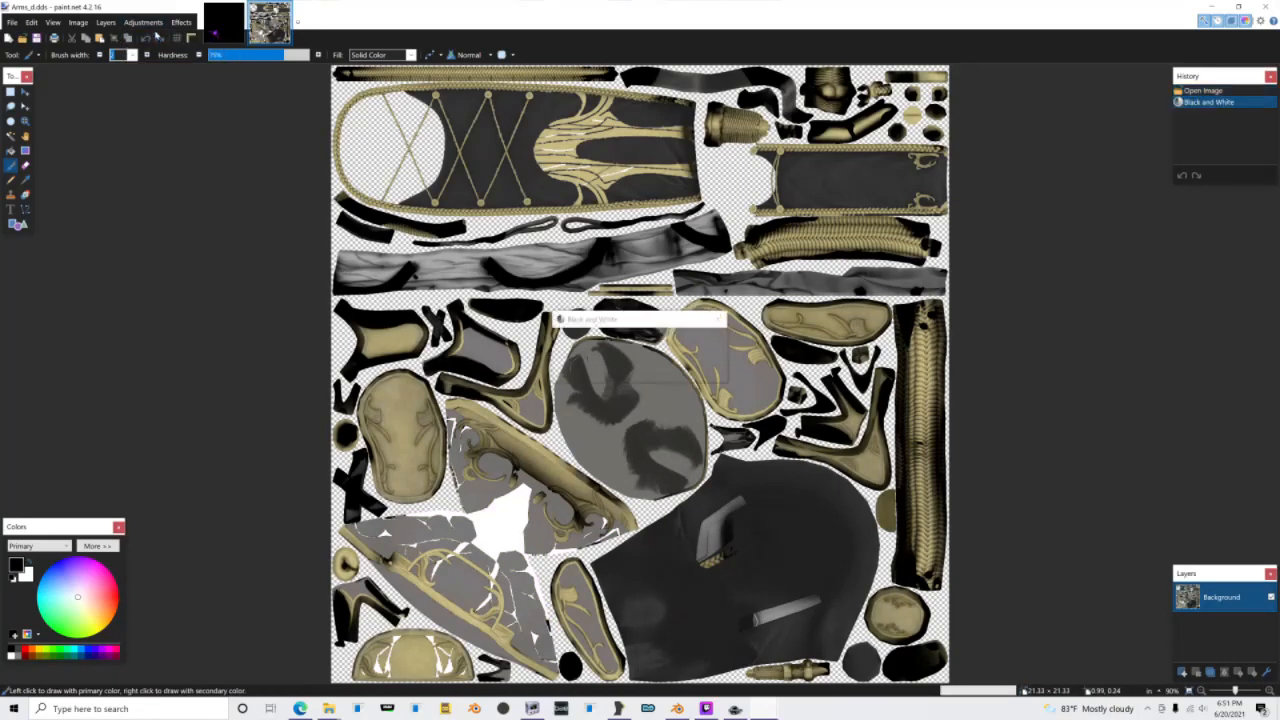
# Step: Adjust the black-and-white Arms_d.dds image to a brightness of about -58 and a contrast of 60
pyautogui.click(145, 22)
pyautogui.click(168, 63)
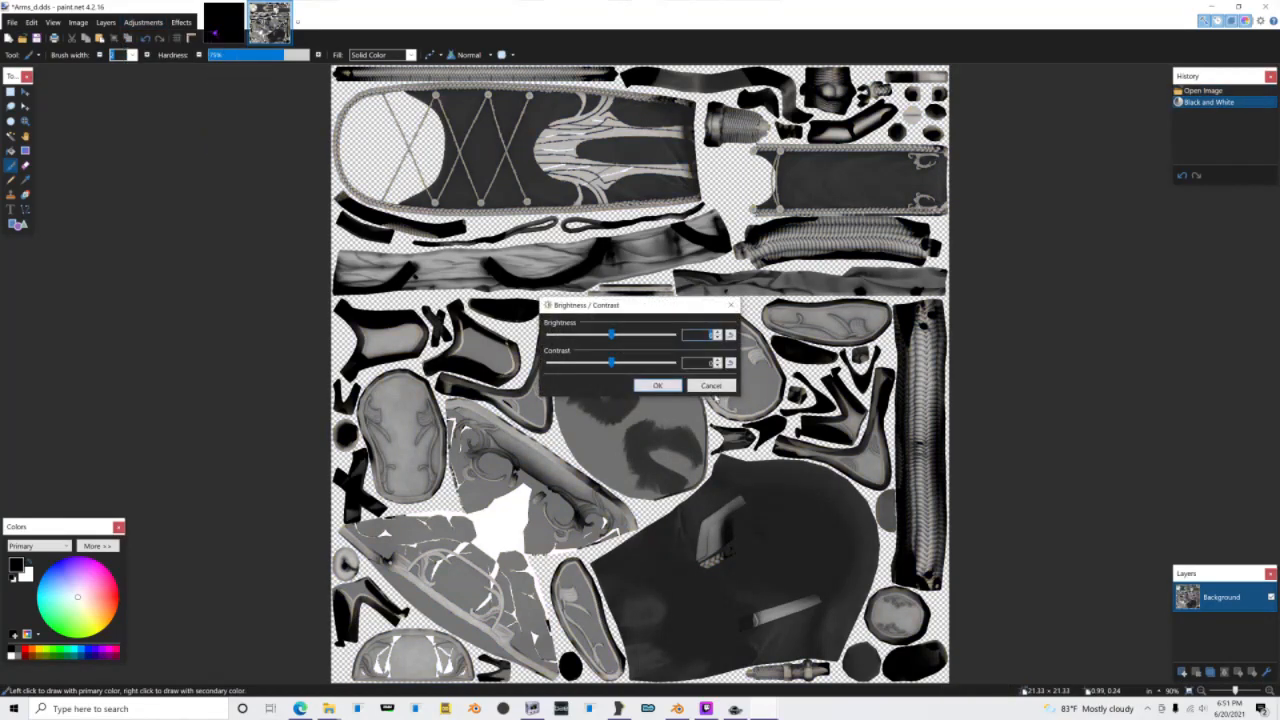
pyautogui.moveTo(594, 334); pyautogui.dragTo(648, 363)
pyautogui.moveTo(585, 334); pyautogui.dragTo(574, 334)
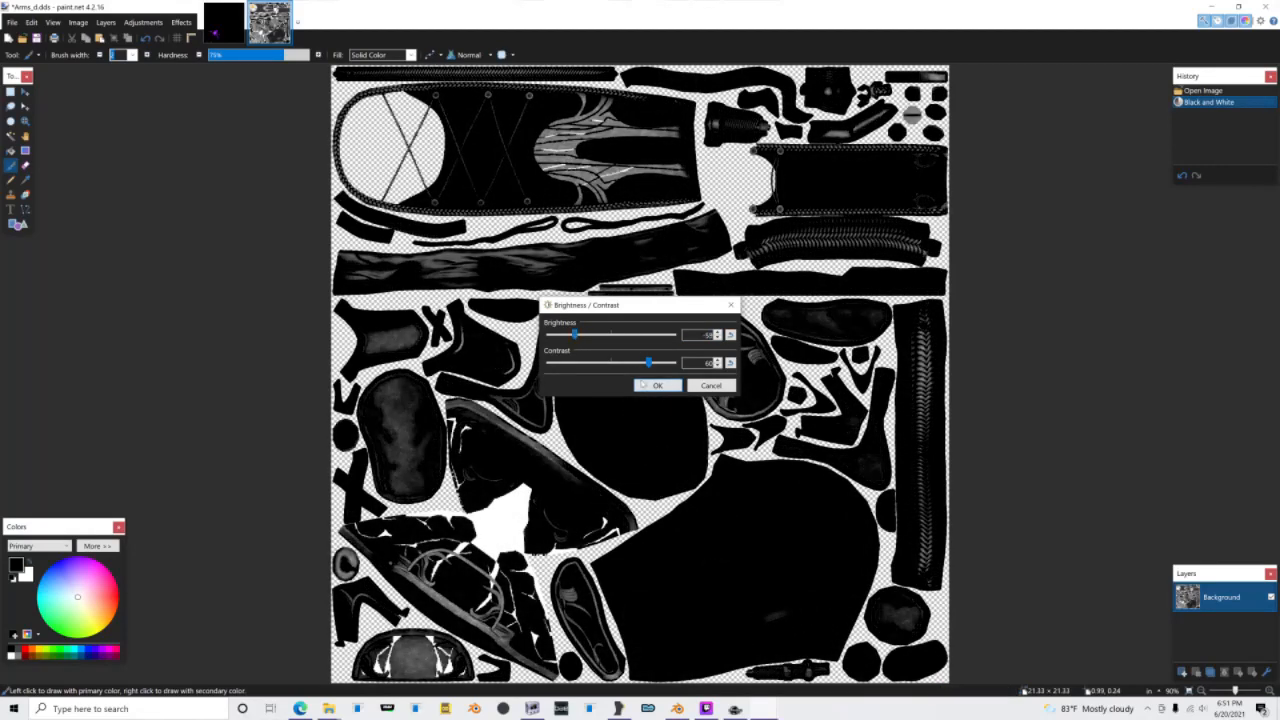
pyautogui.click(645, 385)
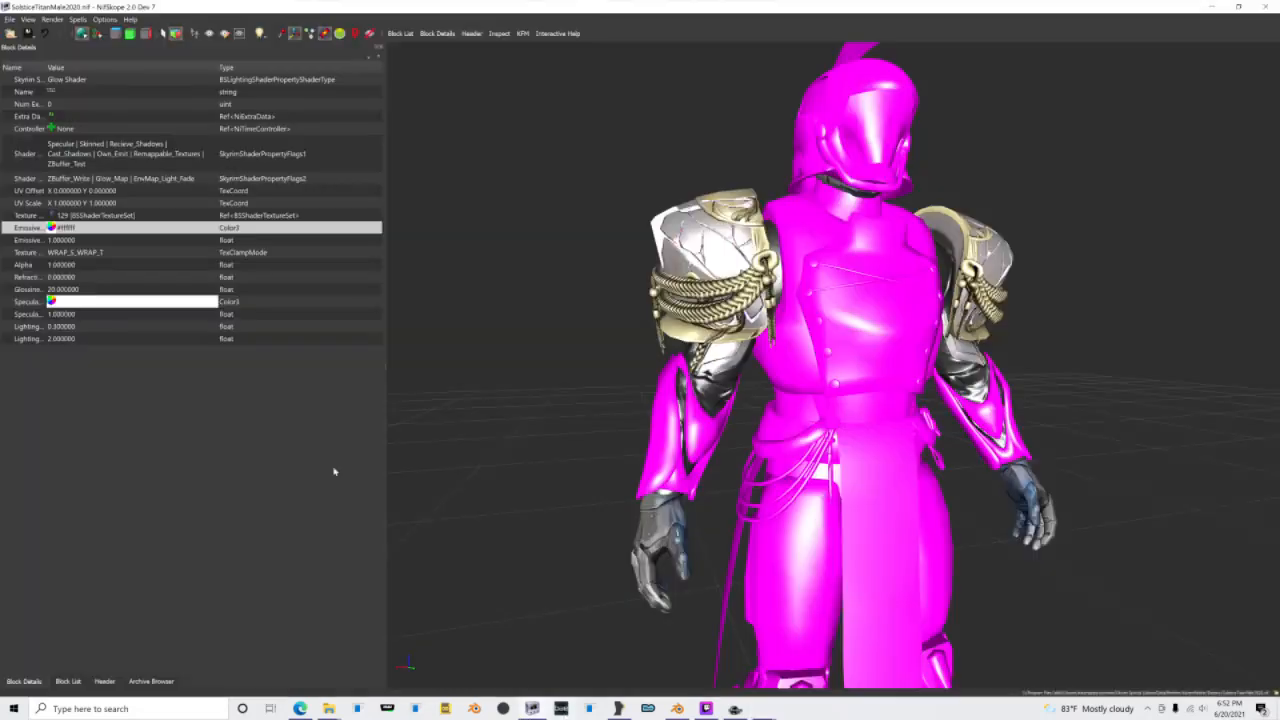
# Step: Switch to NifSkope and open the texture set under the Clothes shape's lighting shader property
pyautogui.click(55, 682)
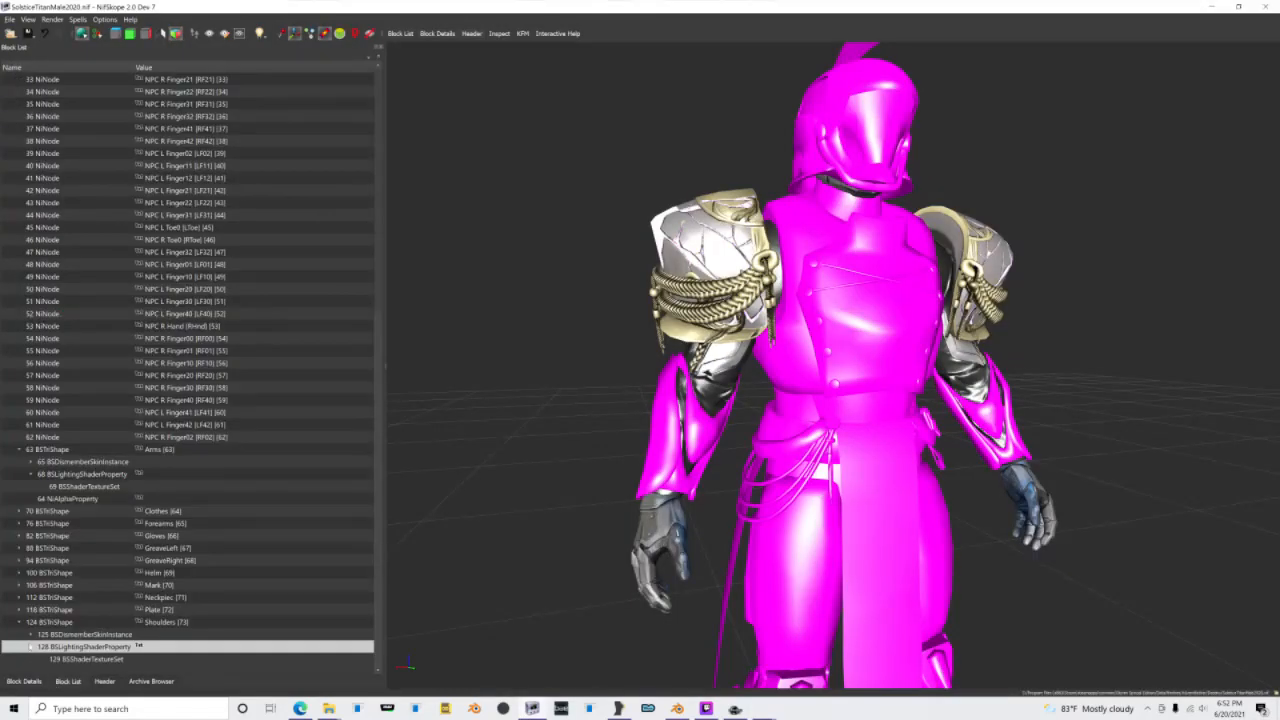
pyautogui.click(17, 623)
pyautogui.click(19, 489)
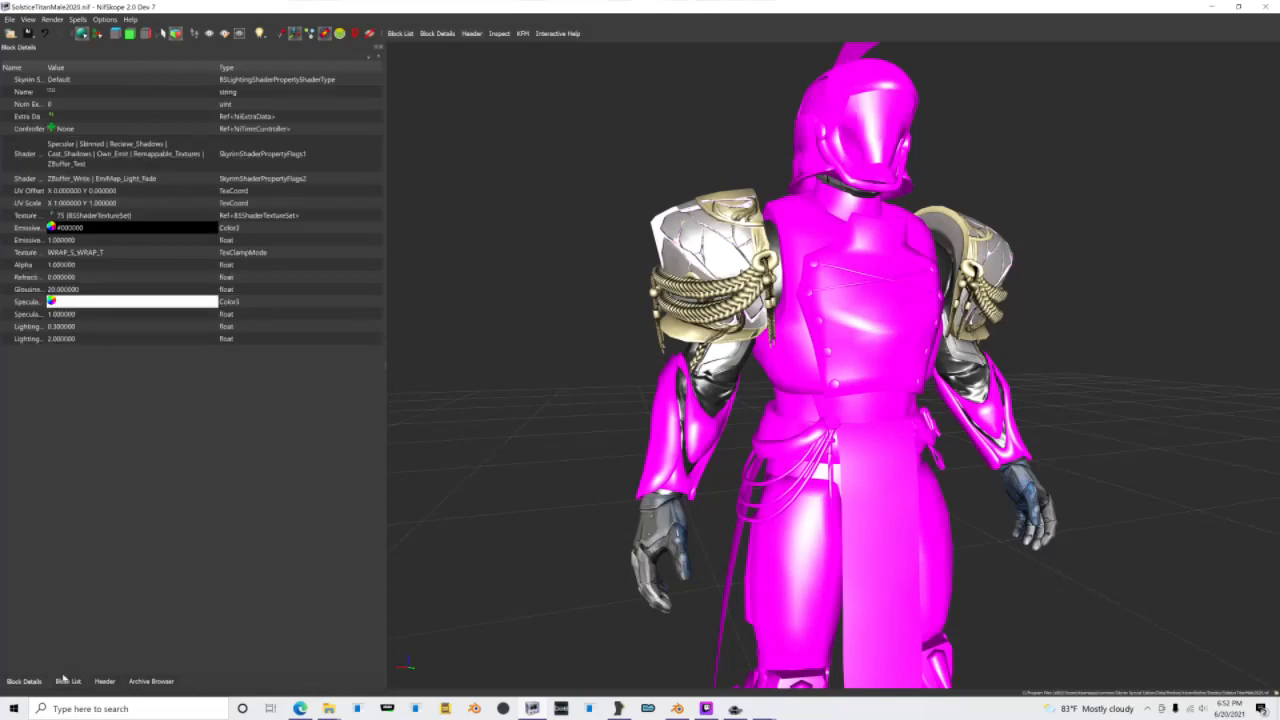
pyautogui.click(65, 680)
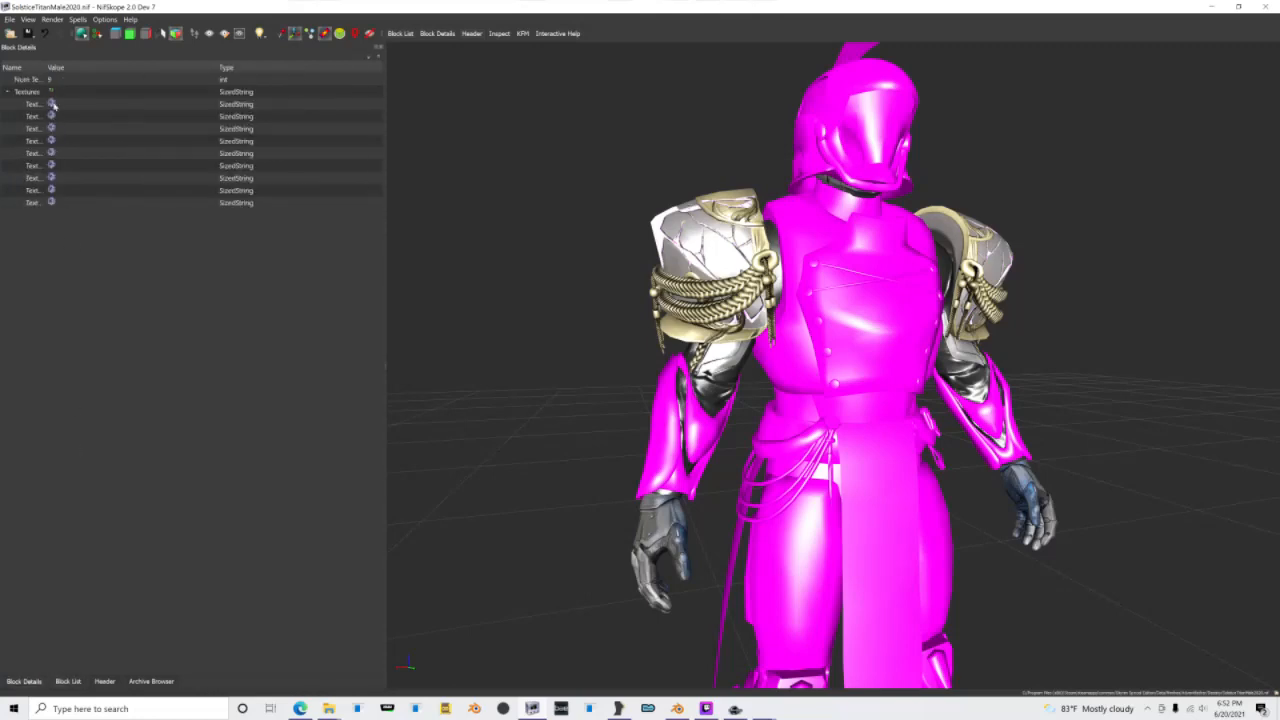
# Step: Assign Torso_d.dds, Torso_n.dds and Torso_g.dds to the first three texture slots of the Clothes shape
pyautogui.click(52, 104)
pyautogui.doubleClick(526, 98)
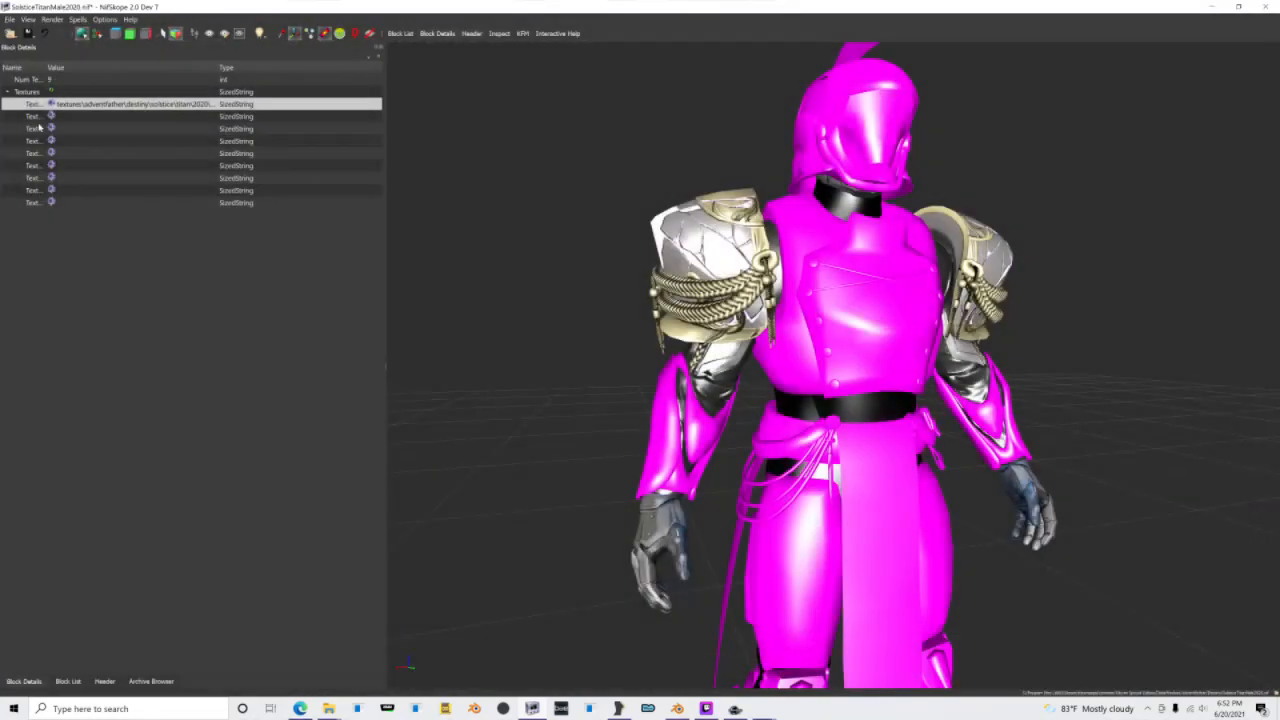
pyautogui.click(51, 116)
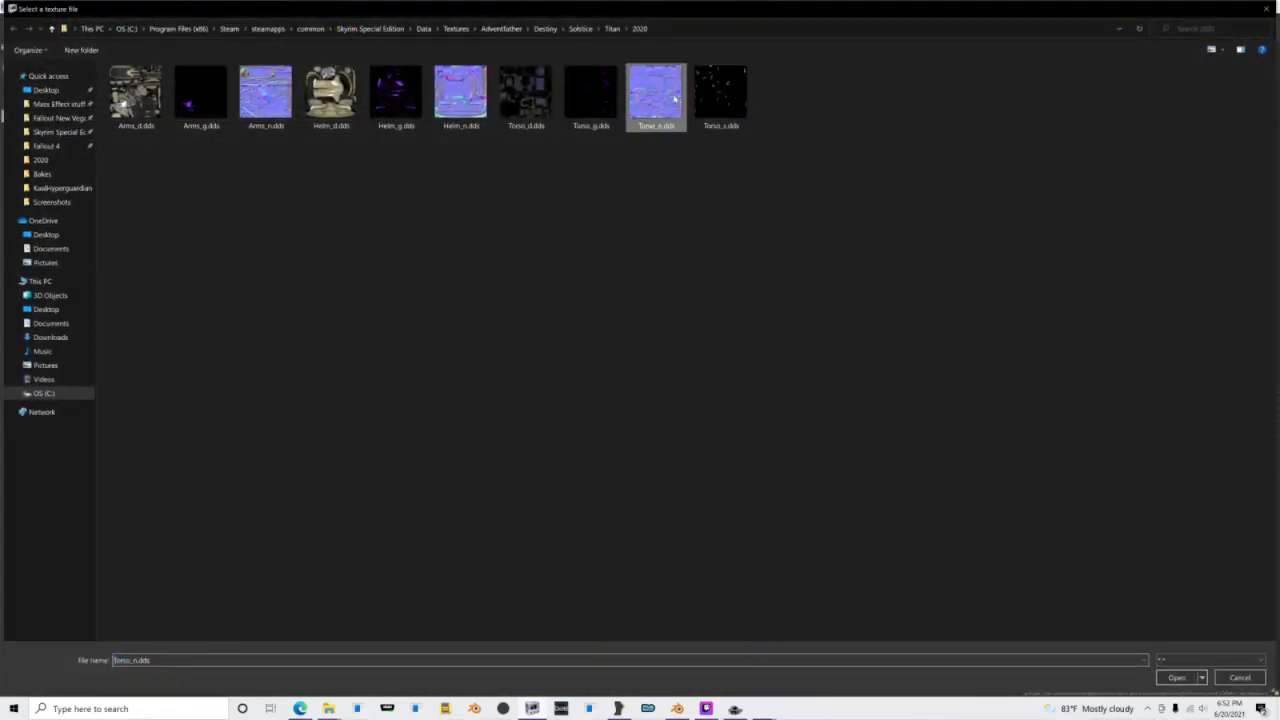
pyautogui.doubleClick(656, 98)
pyautogui.click(51, 129)
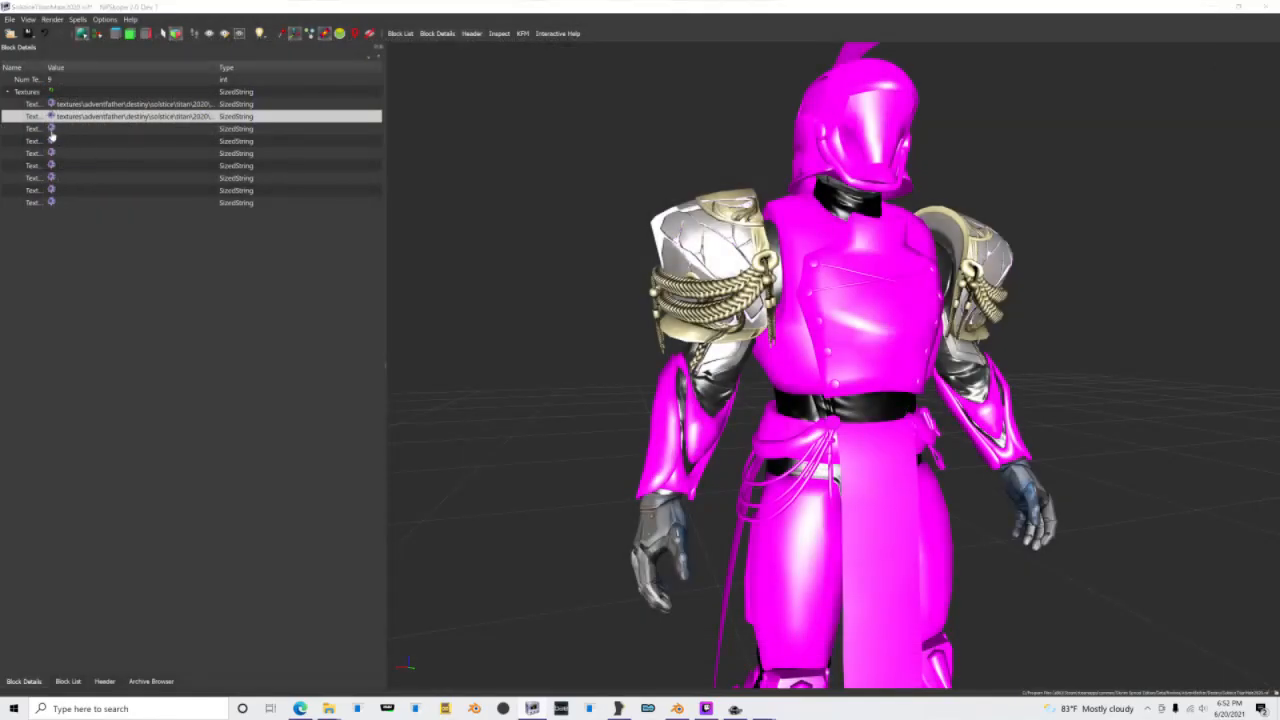
pyautogui.doubleClick(600, 120)
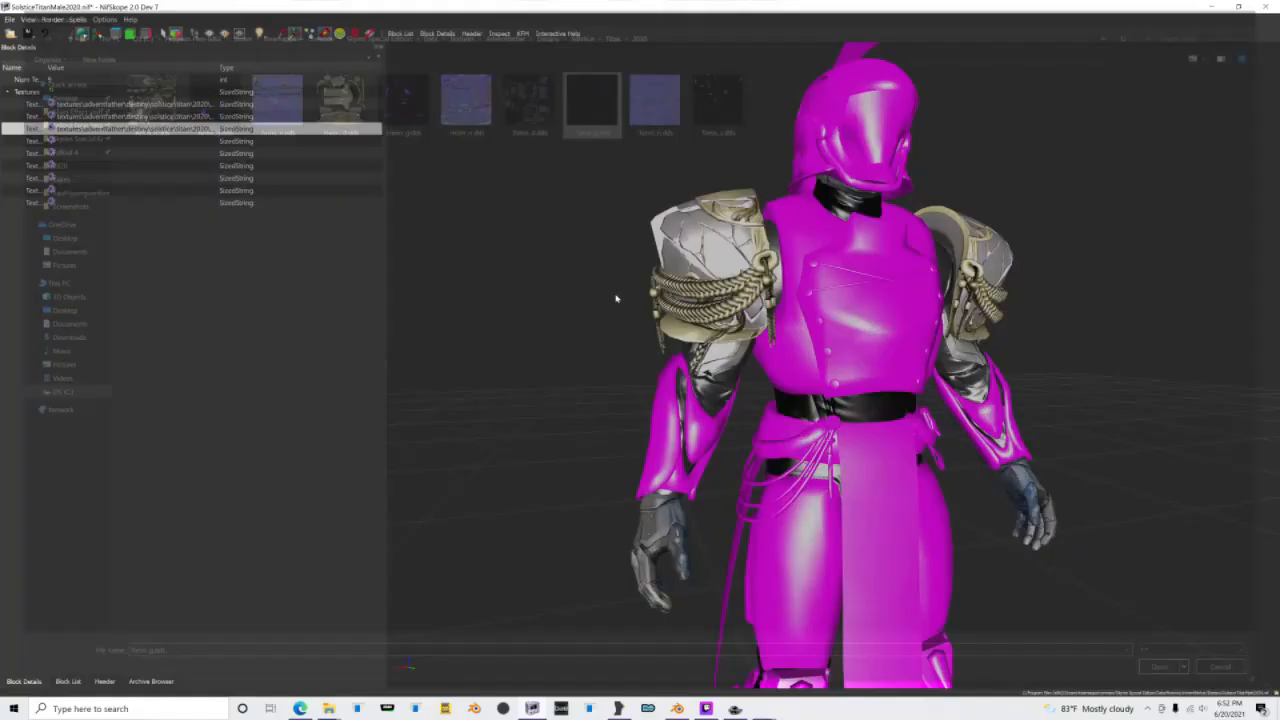
pyautogui.moveTo(664, 335); pyautogui.dragTo(577, 323)
# Step: Open the Forearms shape's texture set and assign Arms_d.dds as its diffuse and Arms_n.dds as its normal texture
pyautogui.click(68, 681)
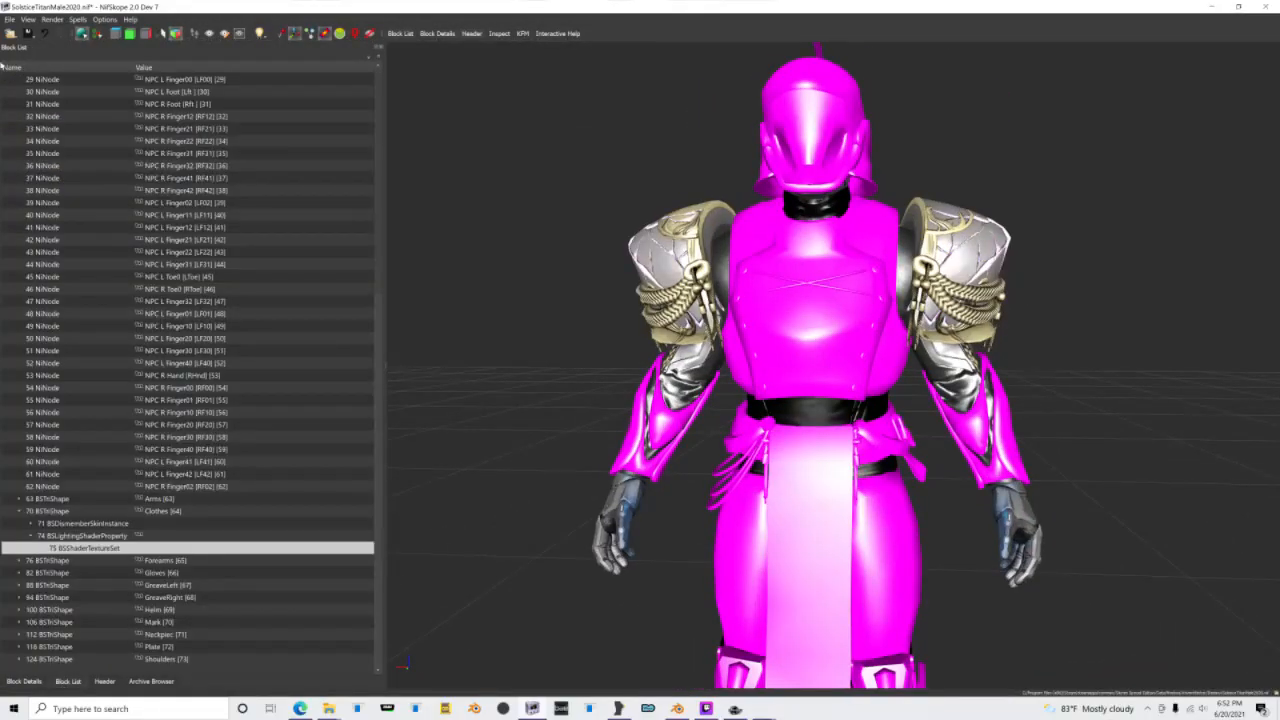
pyautogui.click(22, 564)
pyautogui.click(31, 561)
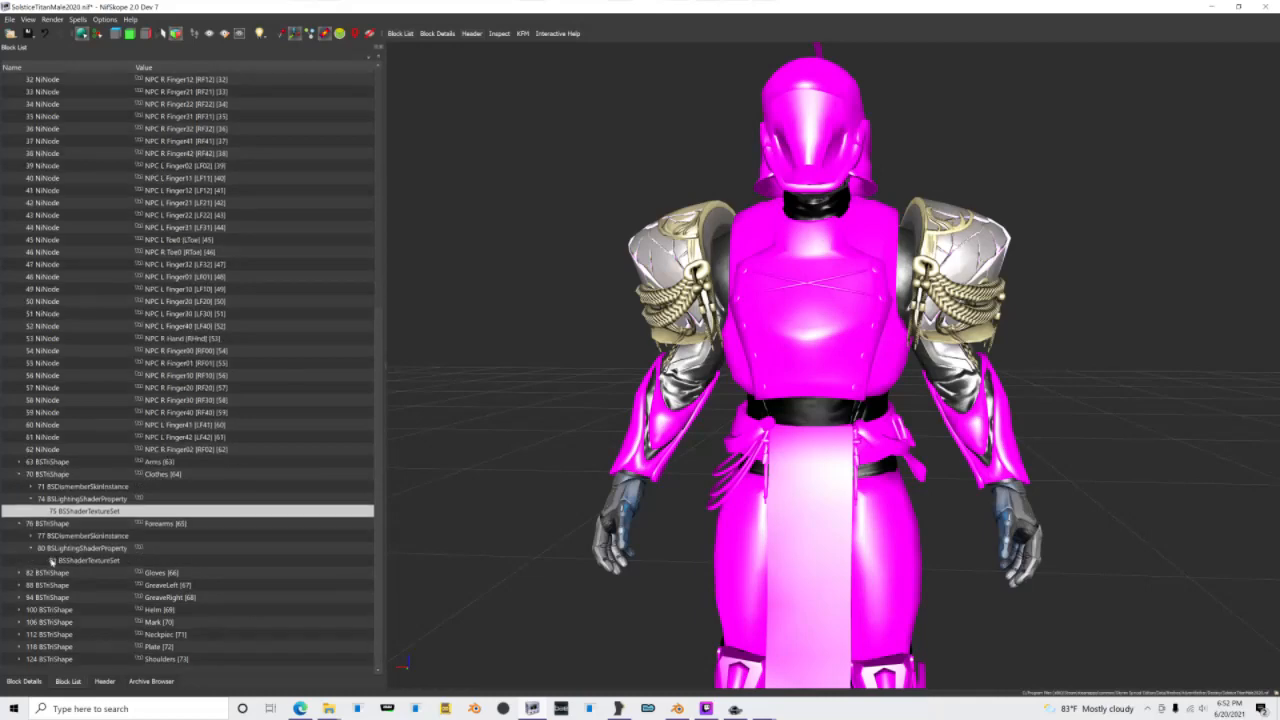
pyautogui.click(51, 561)
pyautogui.click(24, 681)
pyautogui.click(8, 92)
pyautogui.click(53, 104)
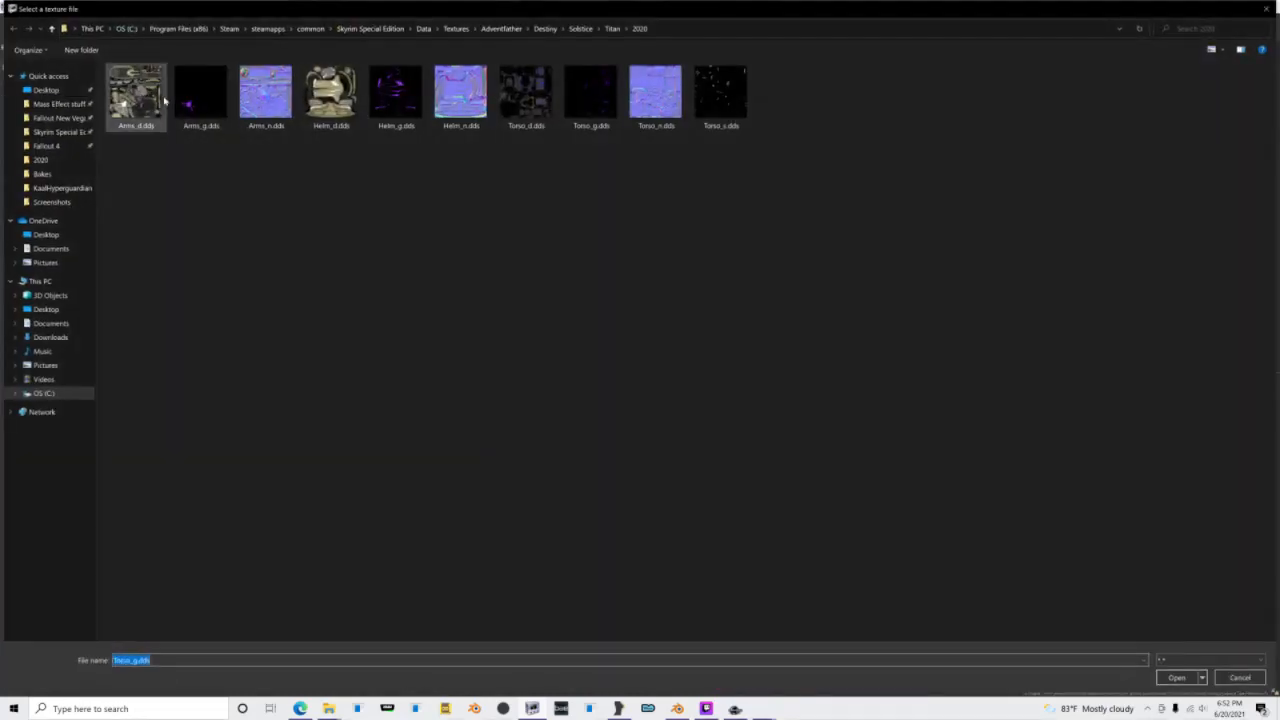
pyautogui.doubleClick(142, 102)
pyautogui.click(51, 116)
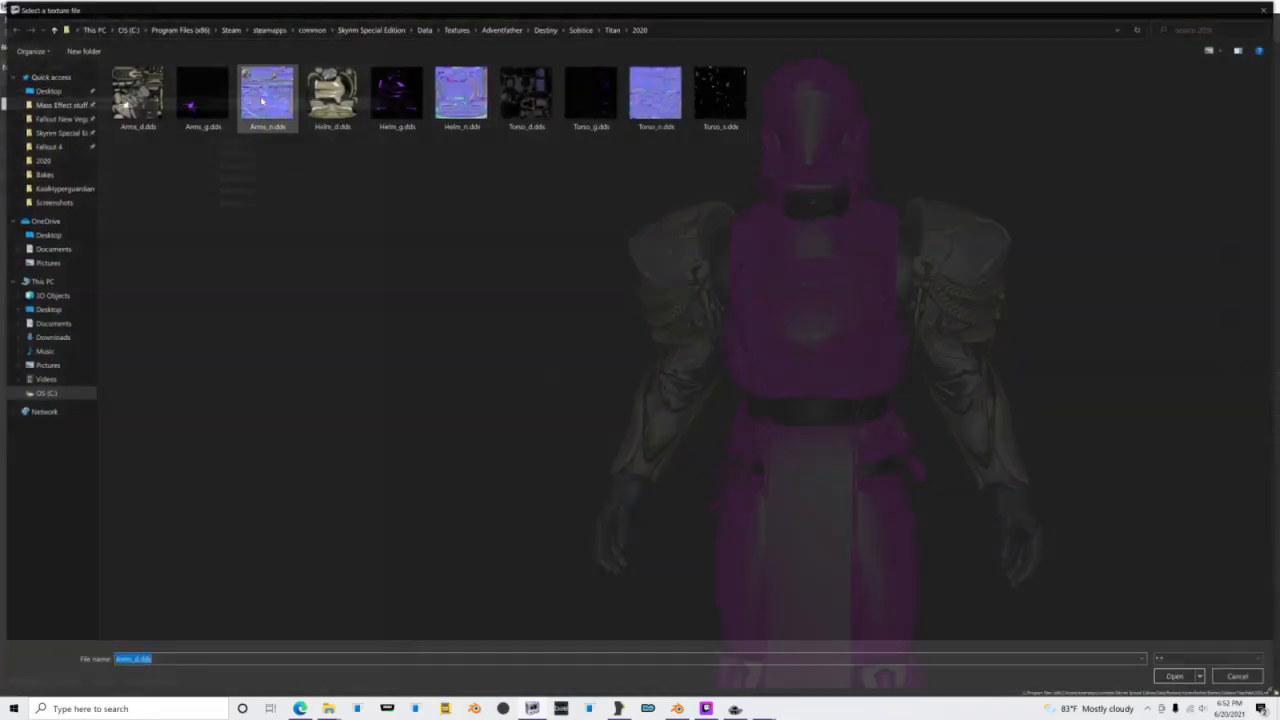
pyautogui.doubleClick(264, 110)
# Step: Set the Gloves shape's lighting shader type to Glow Shader and enable its Glow_Map flag
pyautogui.click(61, 681)
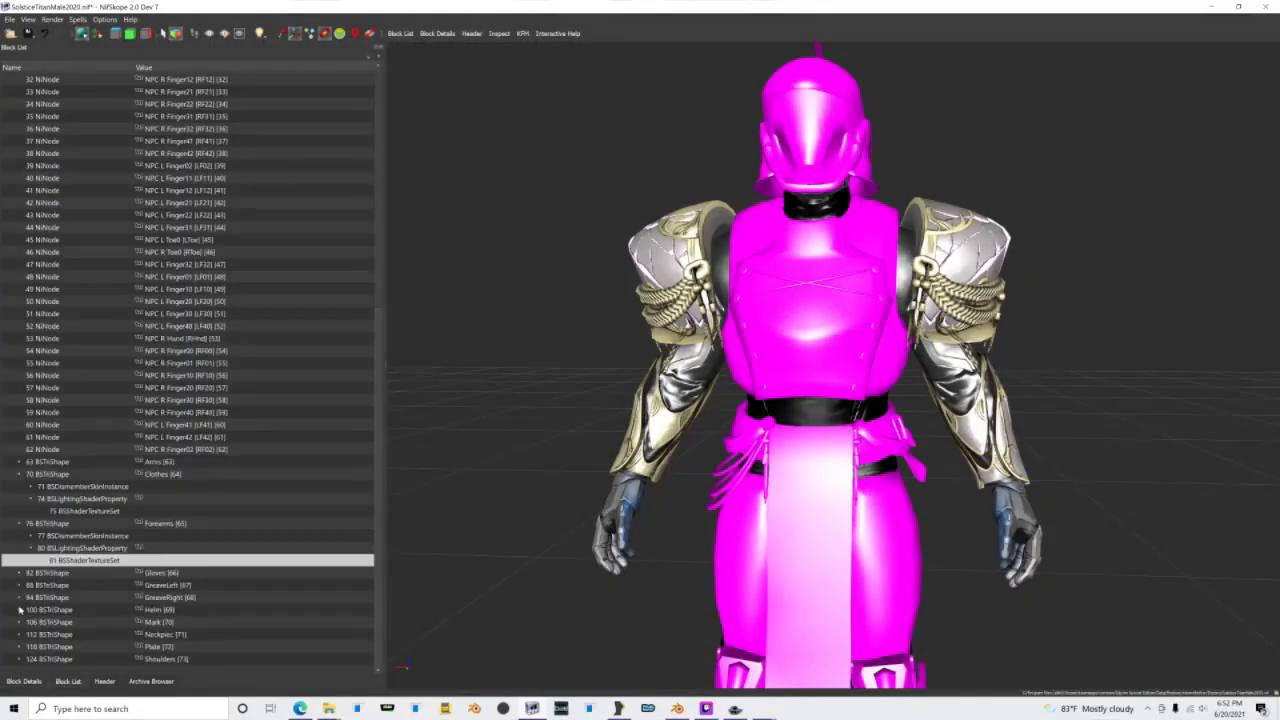
pyautogui.click(17, 573)
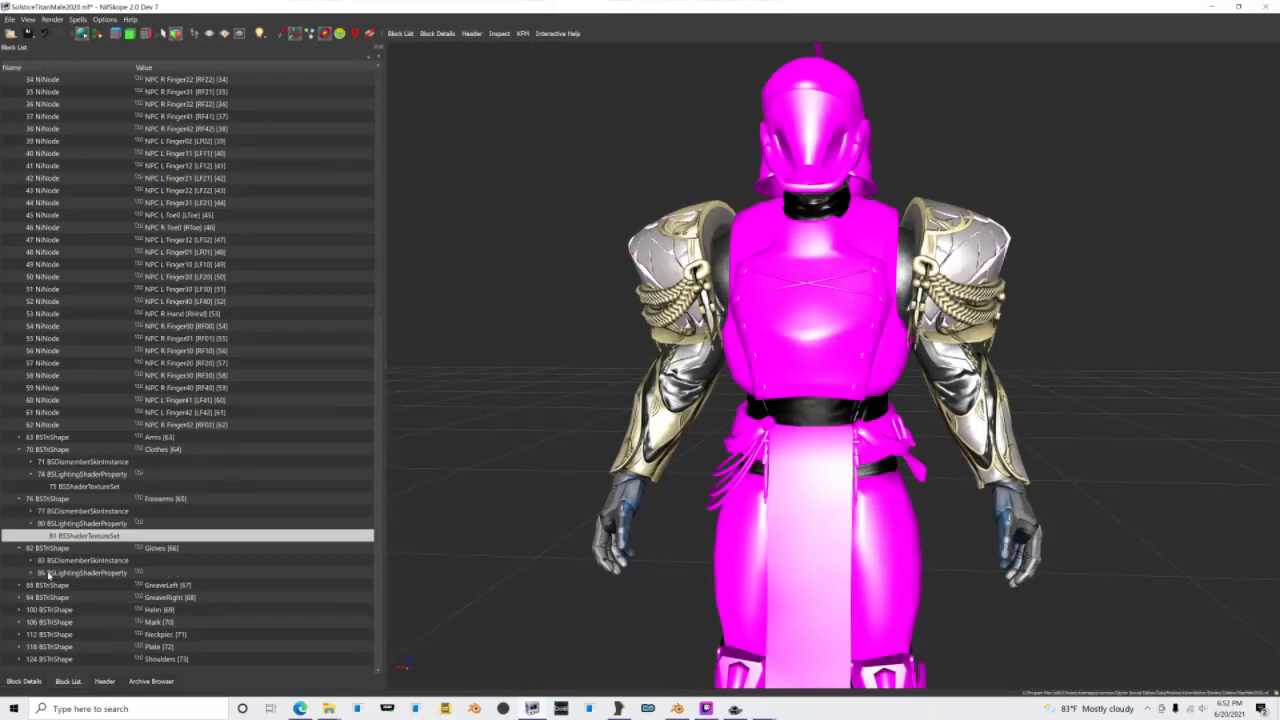
pyautogui.click(47, 574)
pyautogui.doubleClick(84, 82)
pyautogui.scroll(-2, 84, 82)
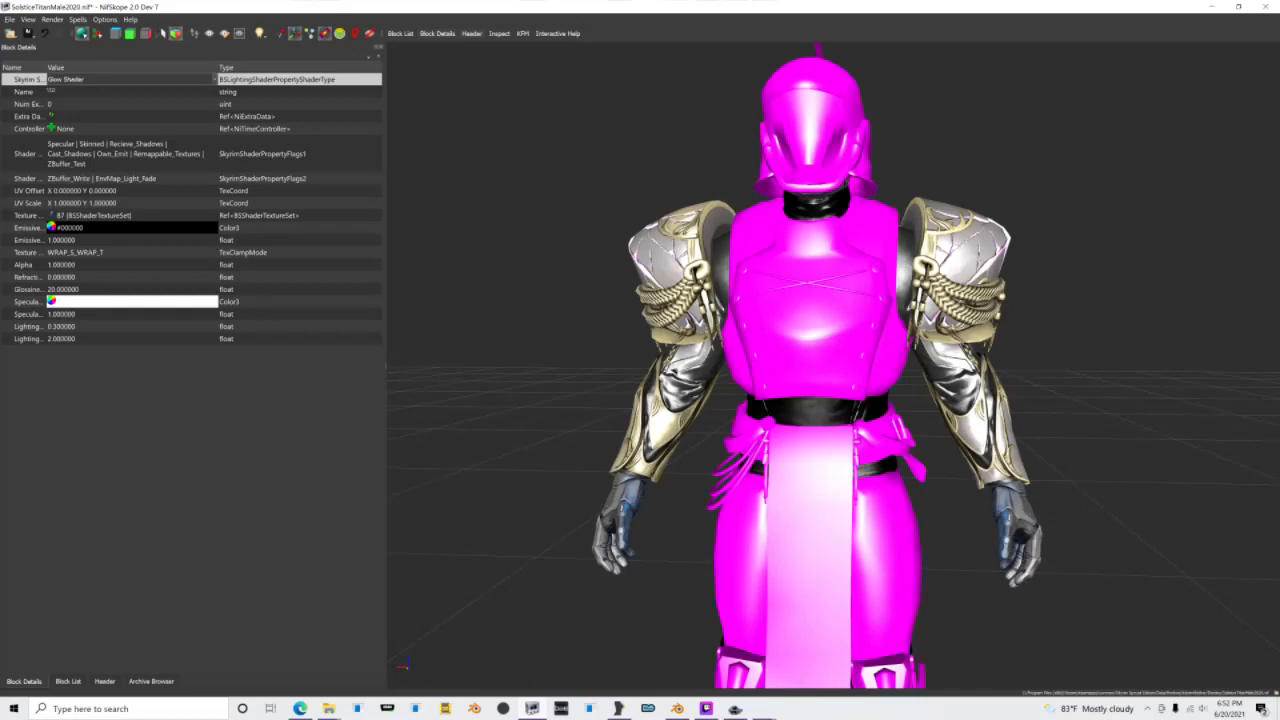
pyautogui.click(208, 187)
pyautogui.click(214, 180)
pyautogui.click(214, 179)
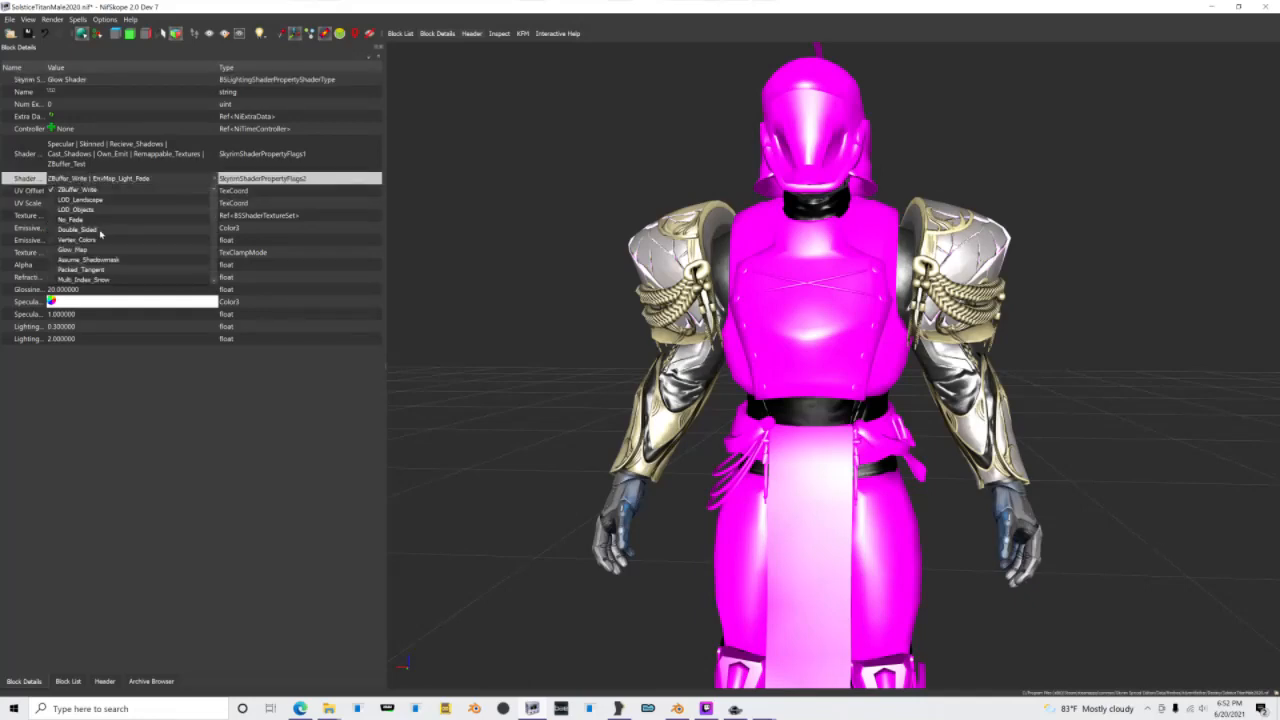
pyautogui.click(80, 249)
# Step: Set the emissive color of the Gloves shape's lighting shader to white
pyautogui.moveTo(560, 387); pyautogui.dragTo(606, 257)
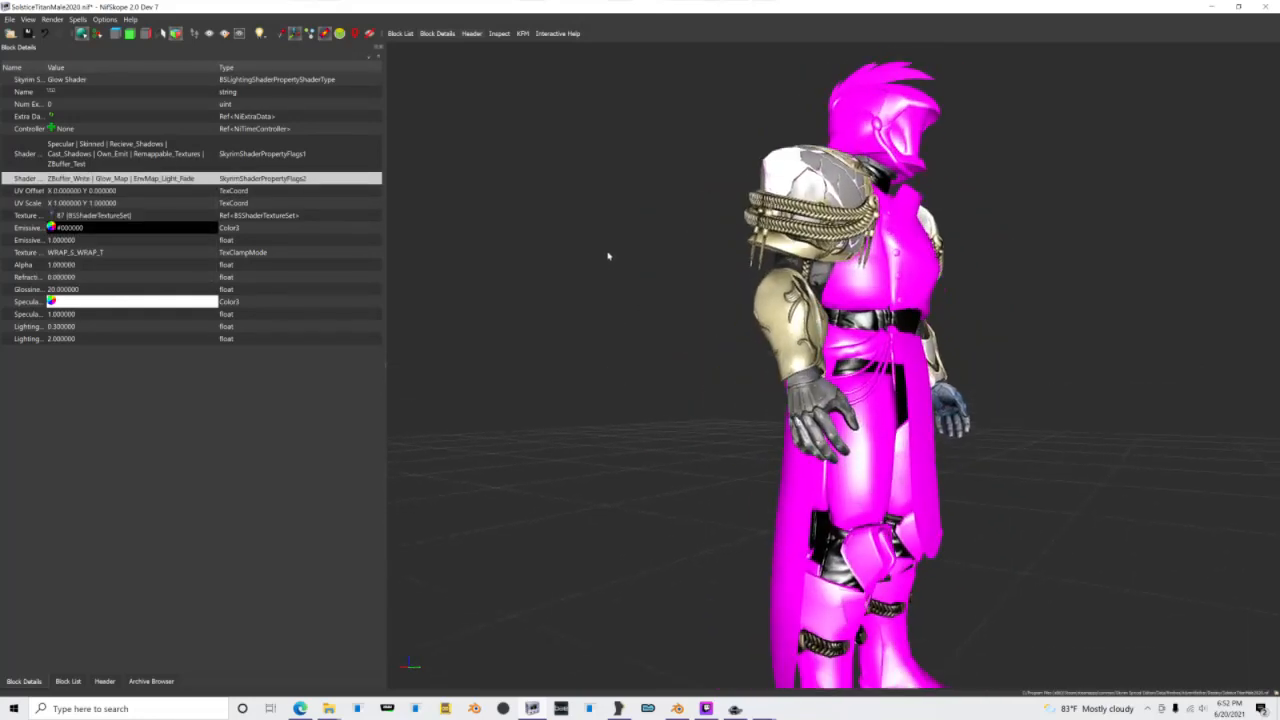
pyautogui.scroll(5, 657, 300)
pyautogui.scroll(4, 657, 301)
pyautogui.scroll(-3, 657, 303)
pyautogui.moveTo(655, 303); pyautogui.dragTo(686, 290)
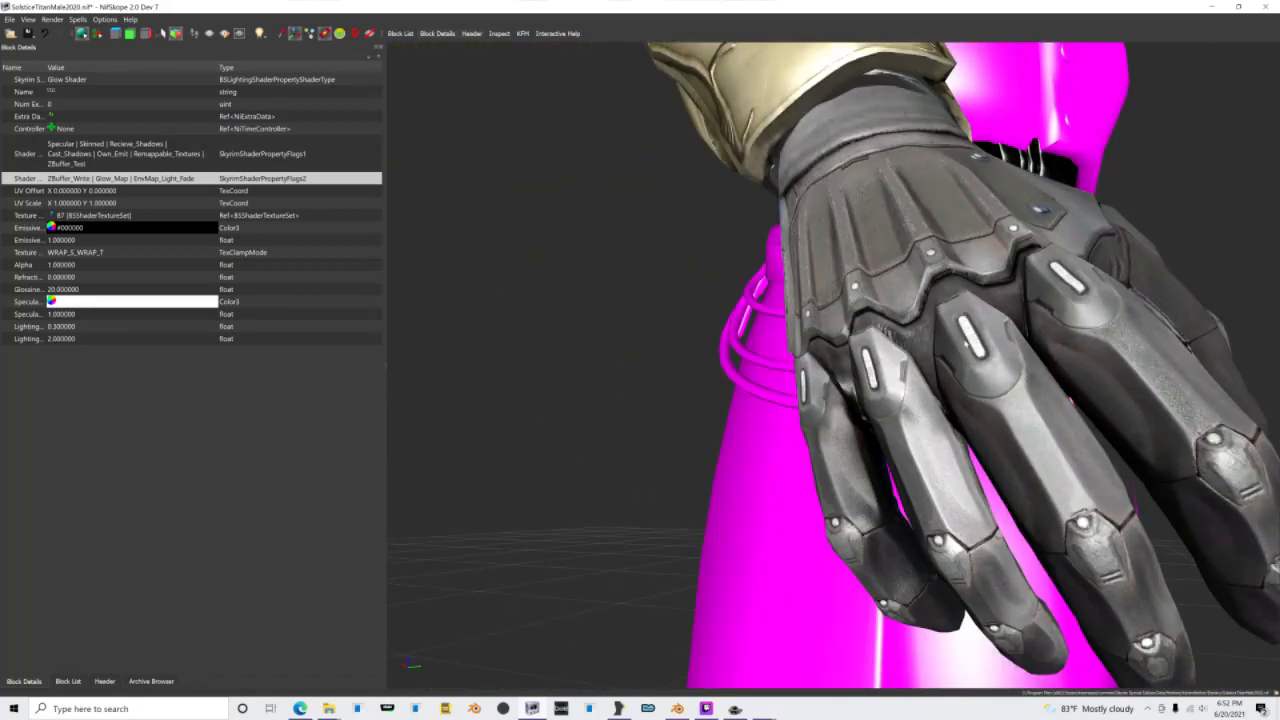
pyautogui.doubleClick(54, 229)
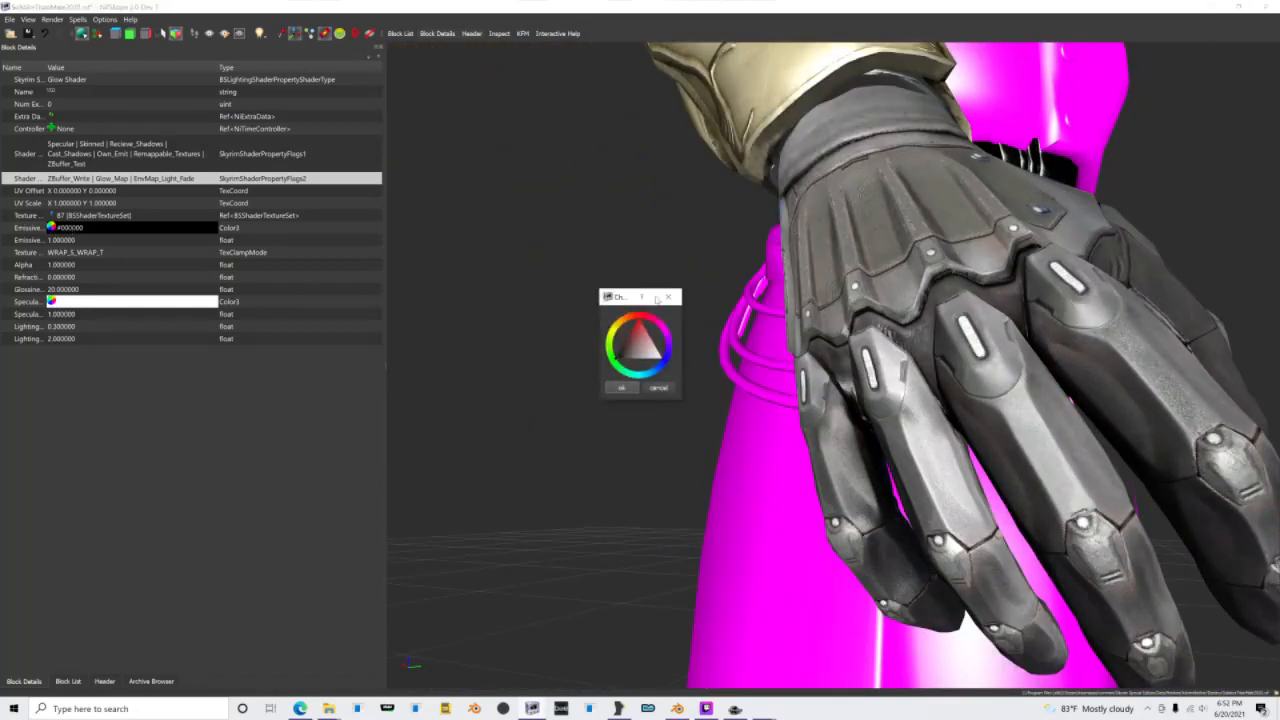
pyautogui.click(622, 388)
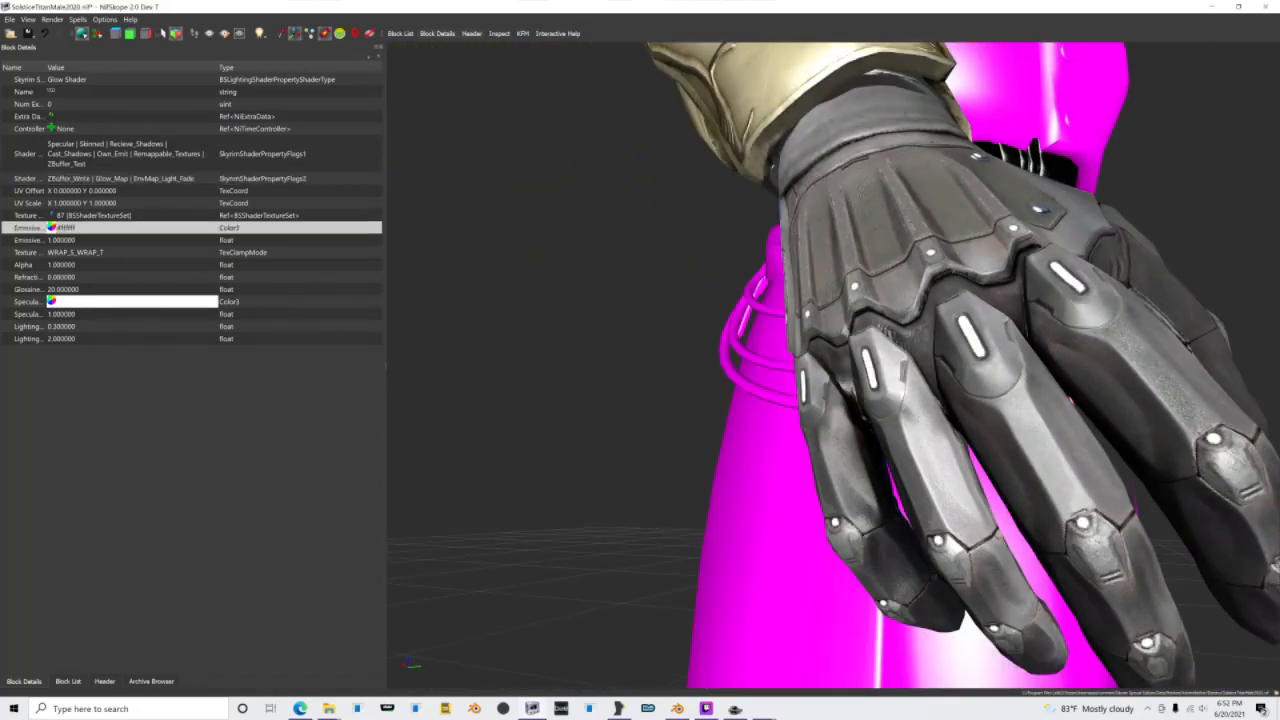
# Step: Collapse the Gloves, Forearms and Clothes shapes and open the GreaveLeft shape's texture set
pyautogui.click(68, 681)
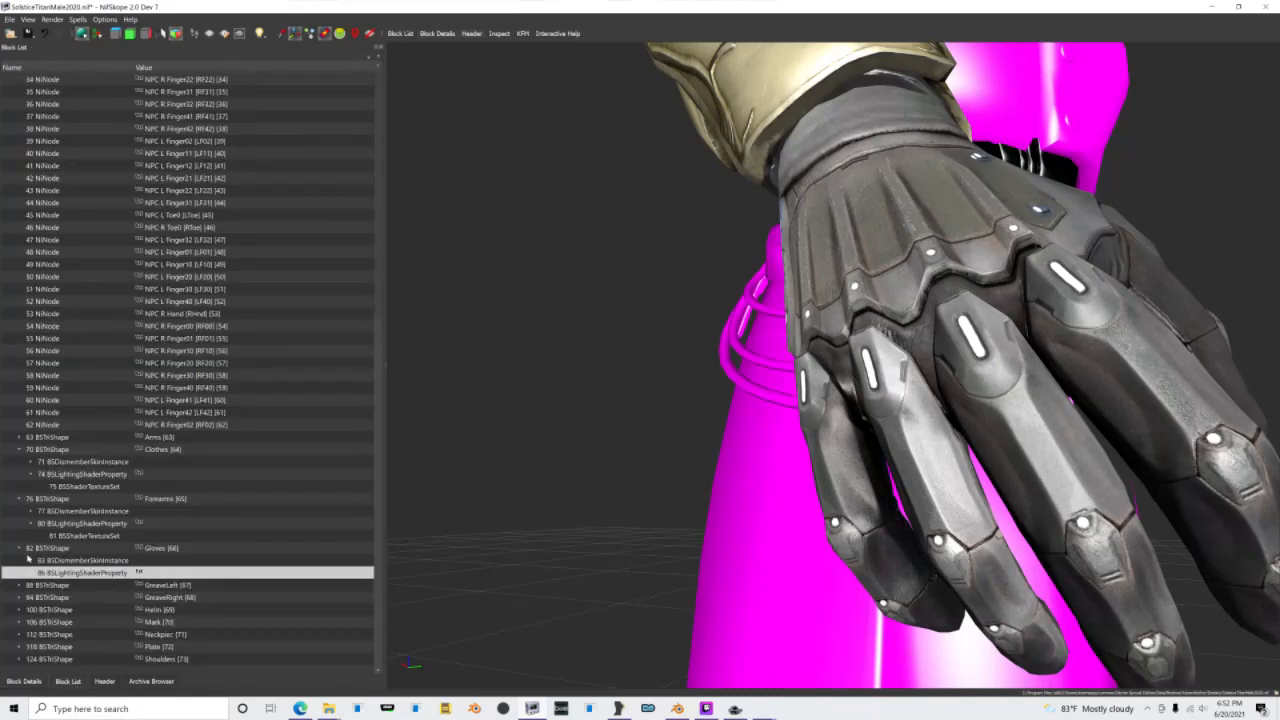
pyautogui.click(22, 550)
pyautogui.click(18, 523)
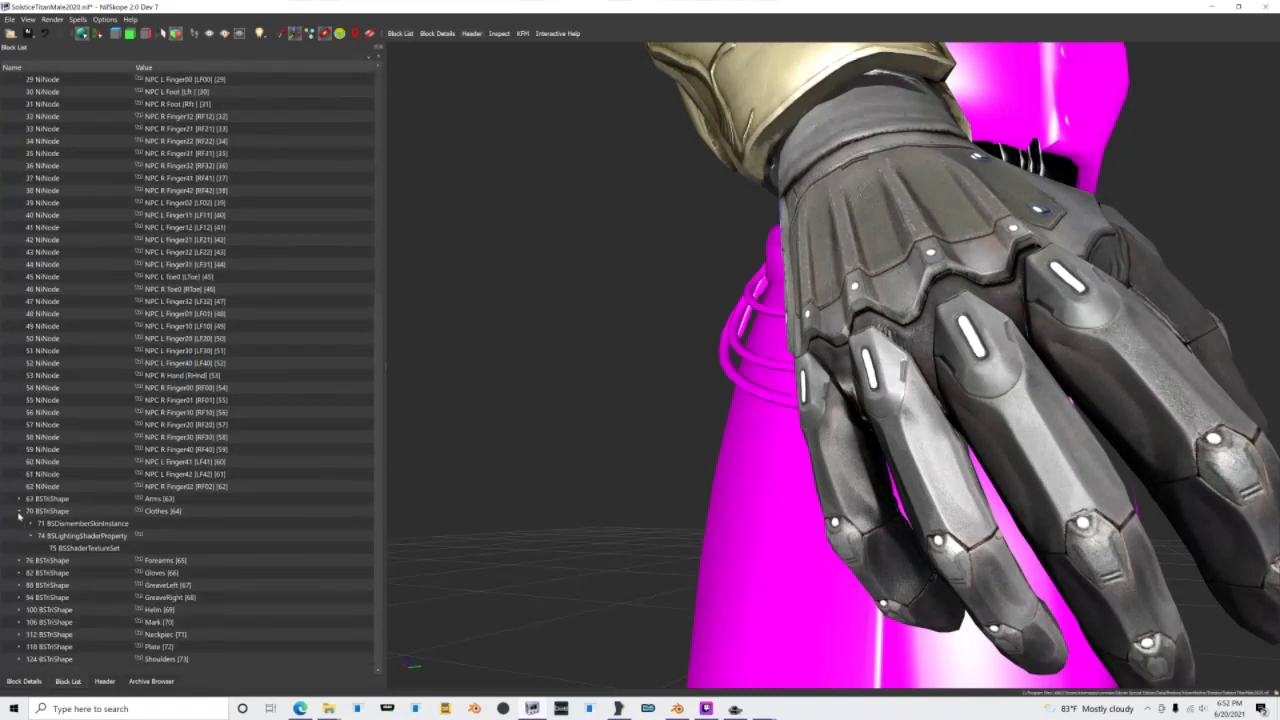
pyautogui.click(18, 512)
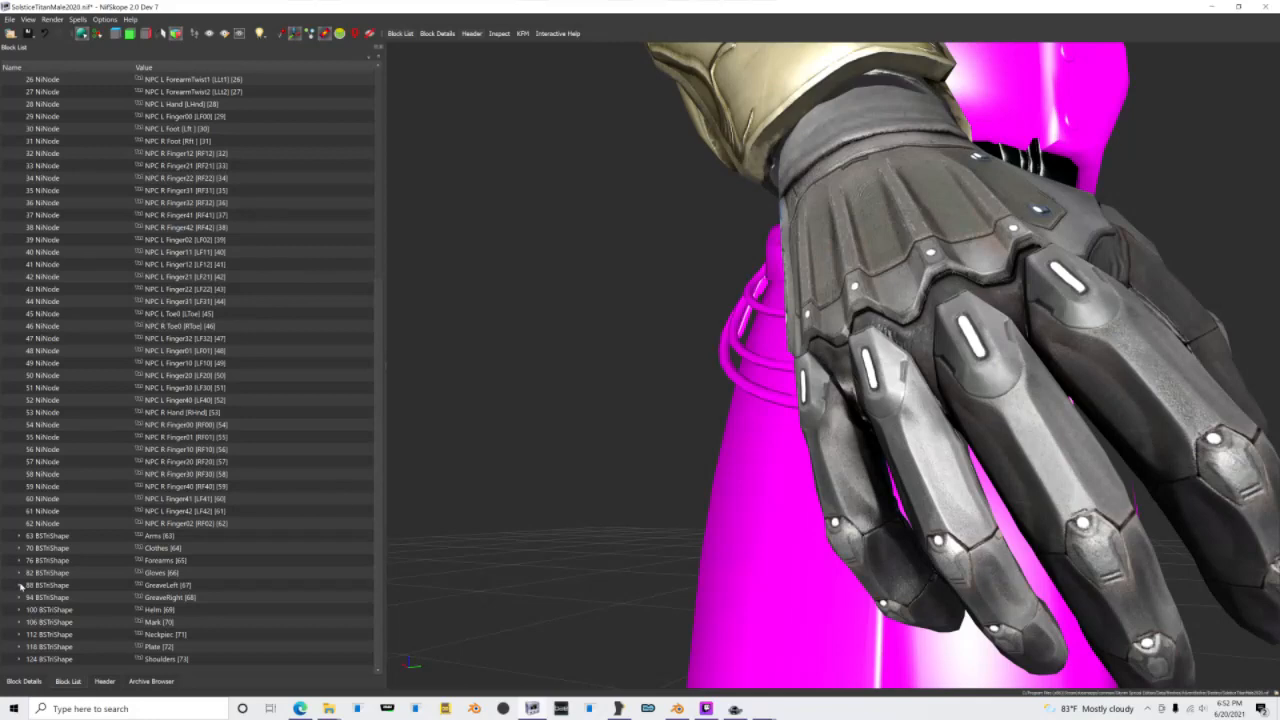
pyautogui.click(20, 586)
pyautogui.click(33, 587)
pyautogui.click(72, 588)
pyautogui.click(24, 681)
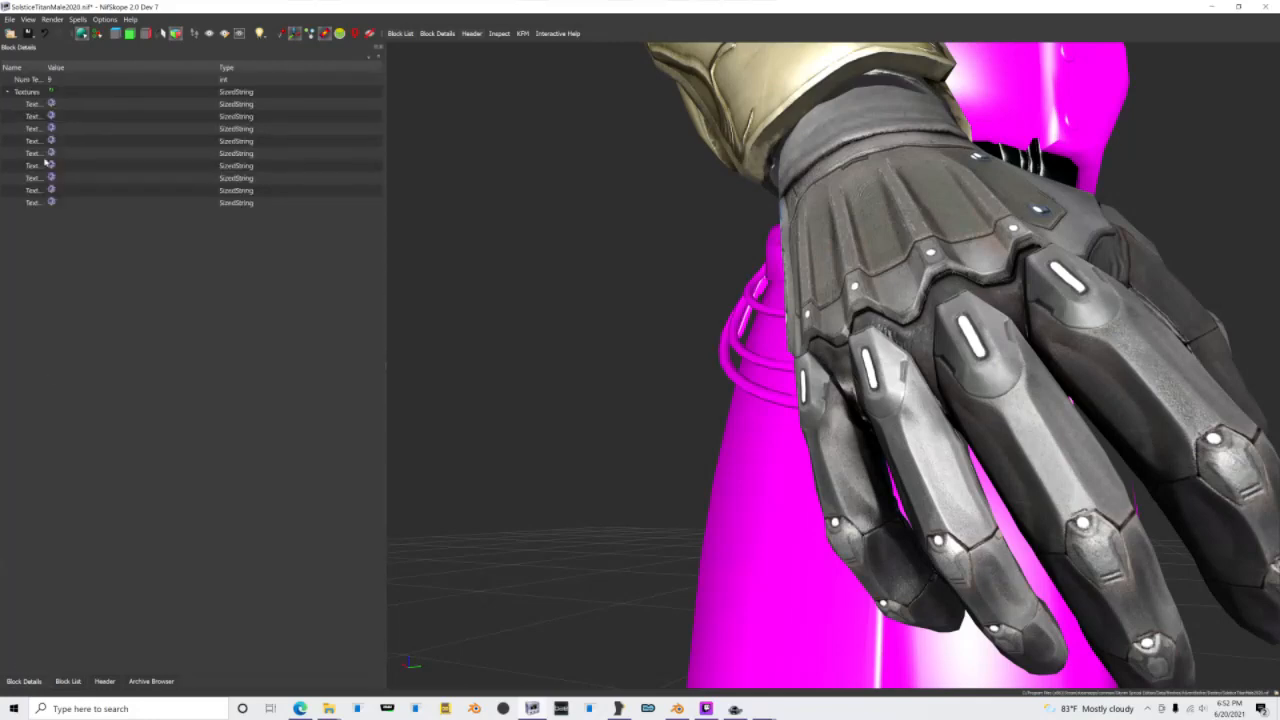
# Step: Assign Torso_d.dds, Torso_n.dds and Torso_g.dds to the first three texture slots of GreaveLeft
pyautogui.click(50, 106)
pyautogui.doubleClick(543, 104)
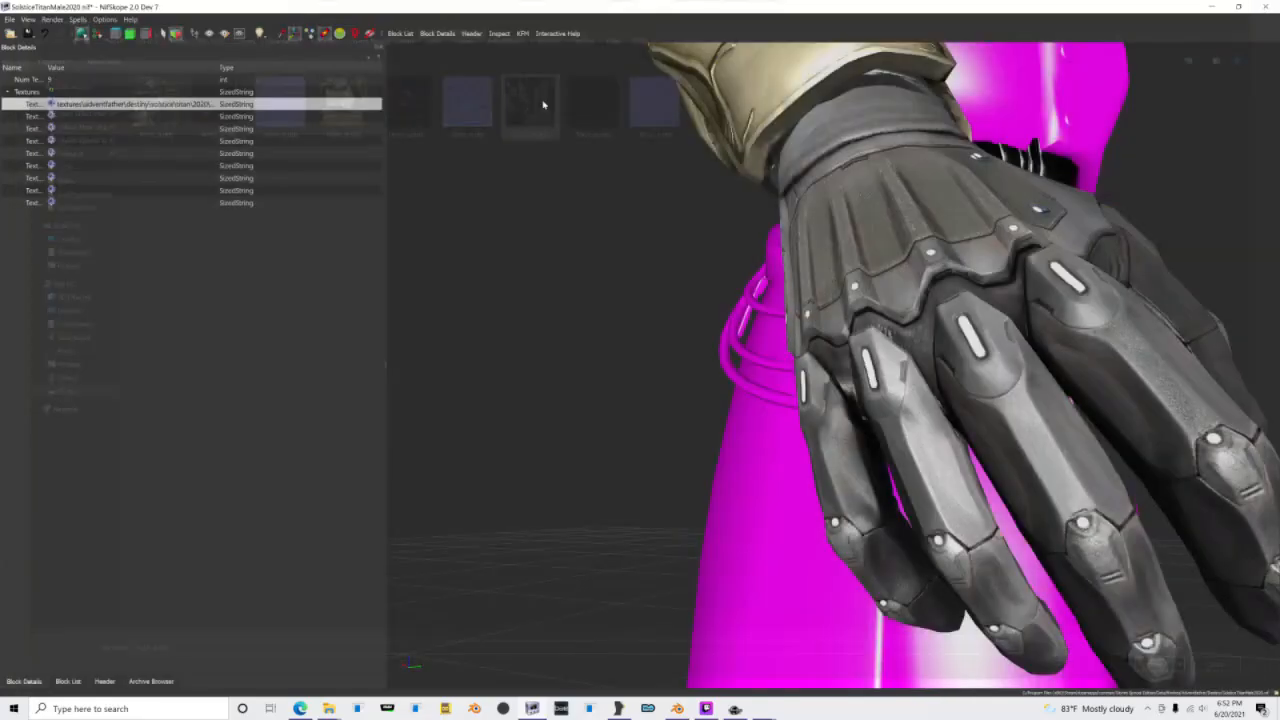
pyautogui.click(51, 116)
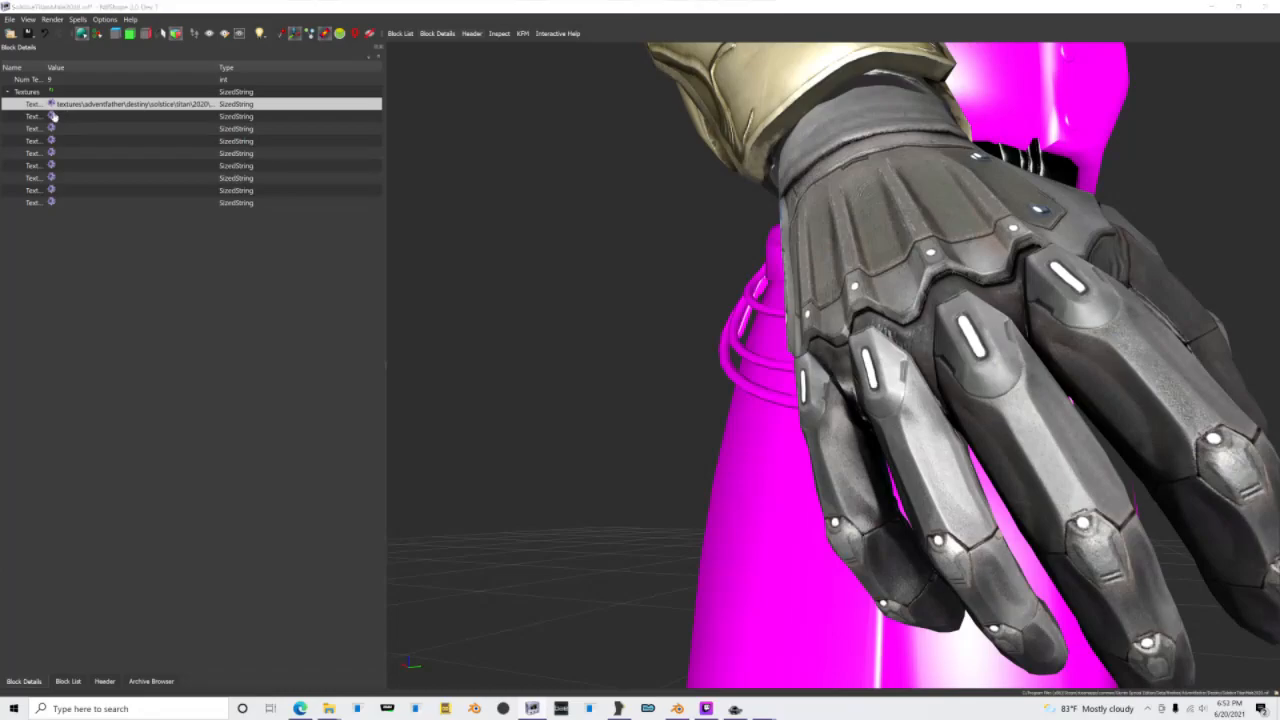
pyautogui.doubleClick(657, 100)
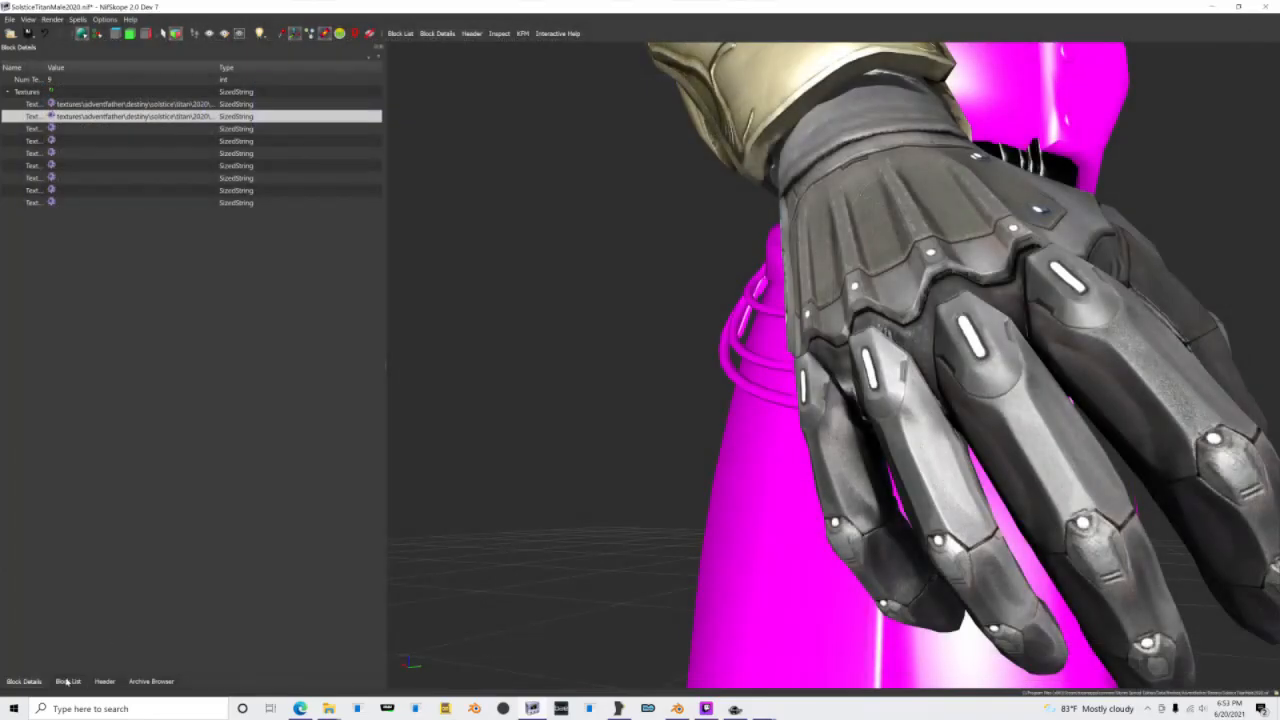
pyautogui.click(50, 129)
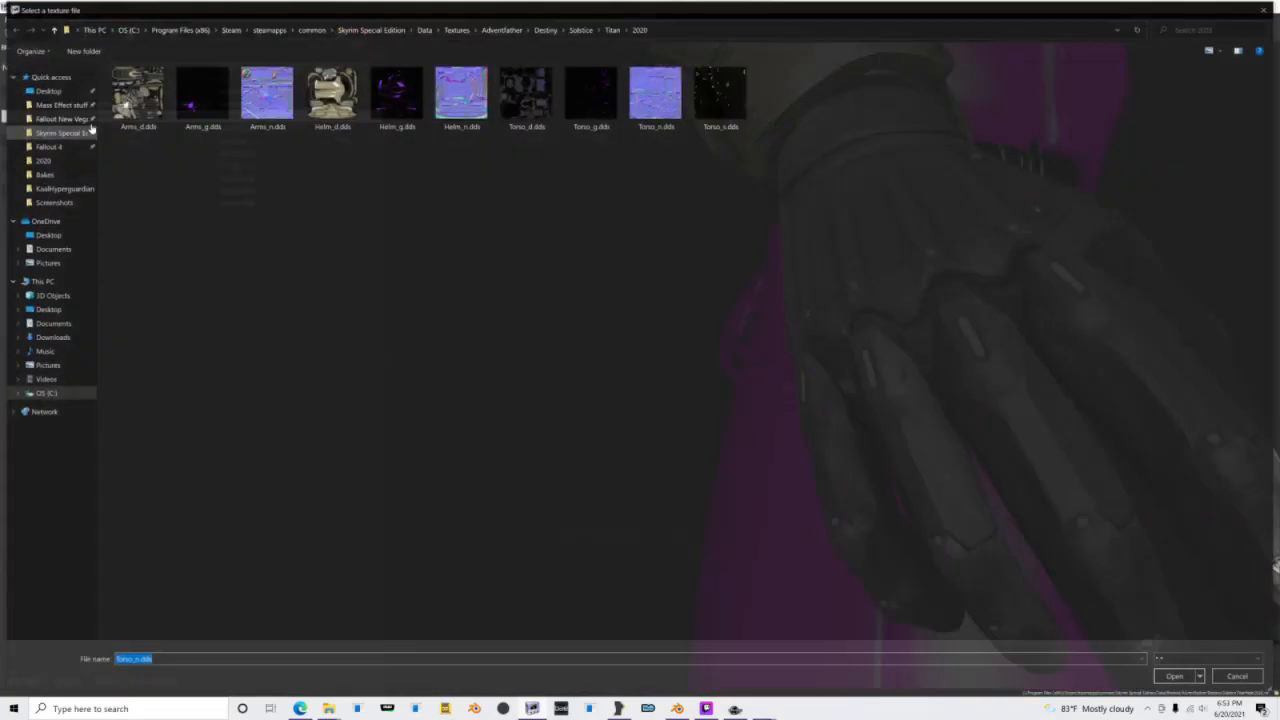
pyautogui.doubleClick(591, 100)
# Step: Open the GreaveRight shape's texture set and assign Torso_d.dds as its diffuse texture
pyautogui.click(68, 681)
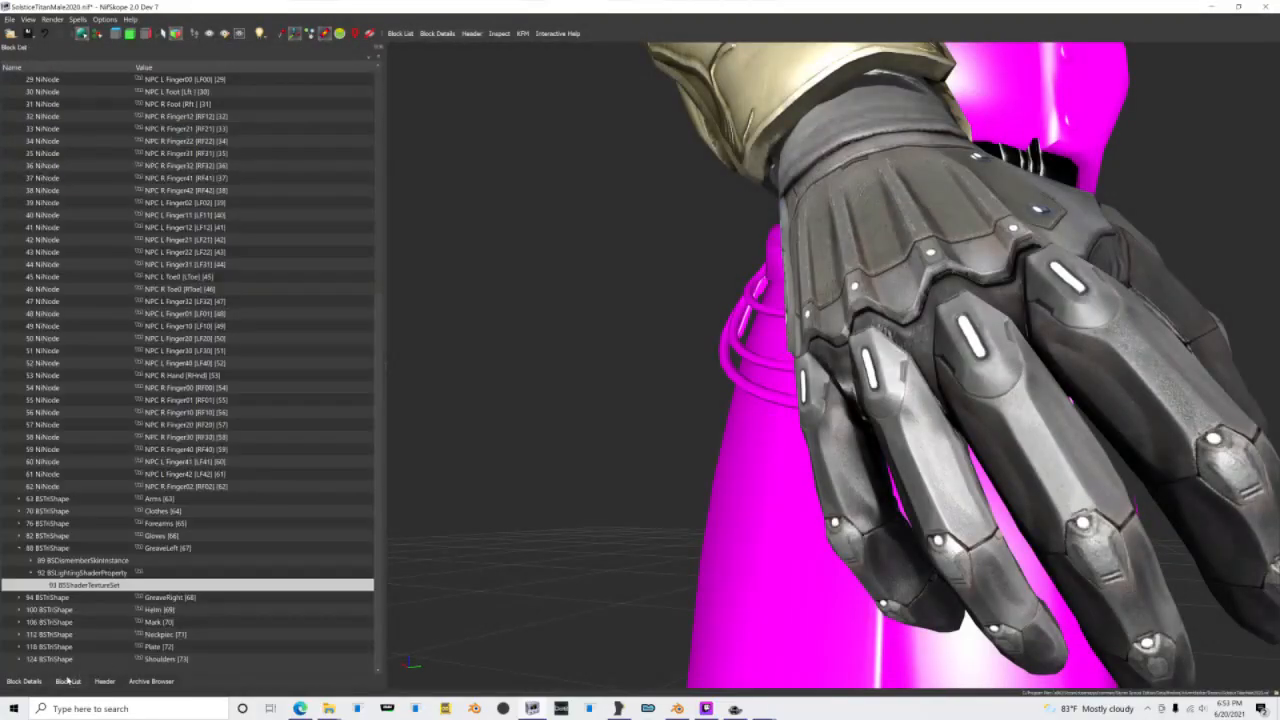
pyautogui.click(19, 598)
pyautogui.click(31, 598)
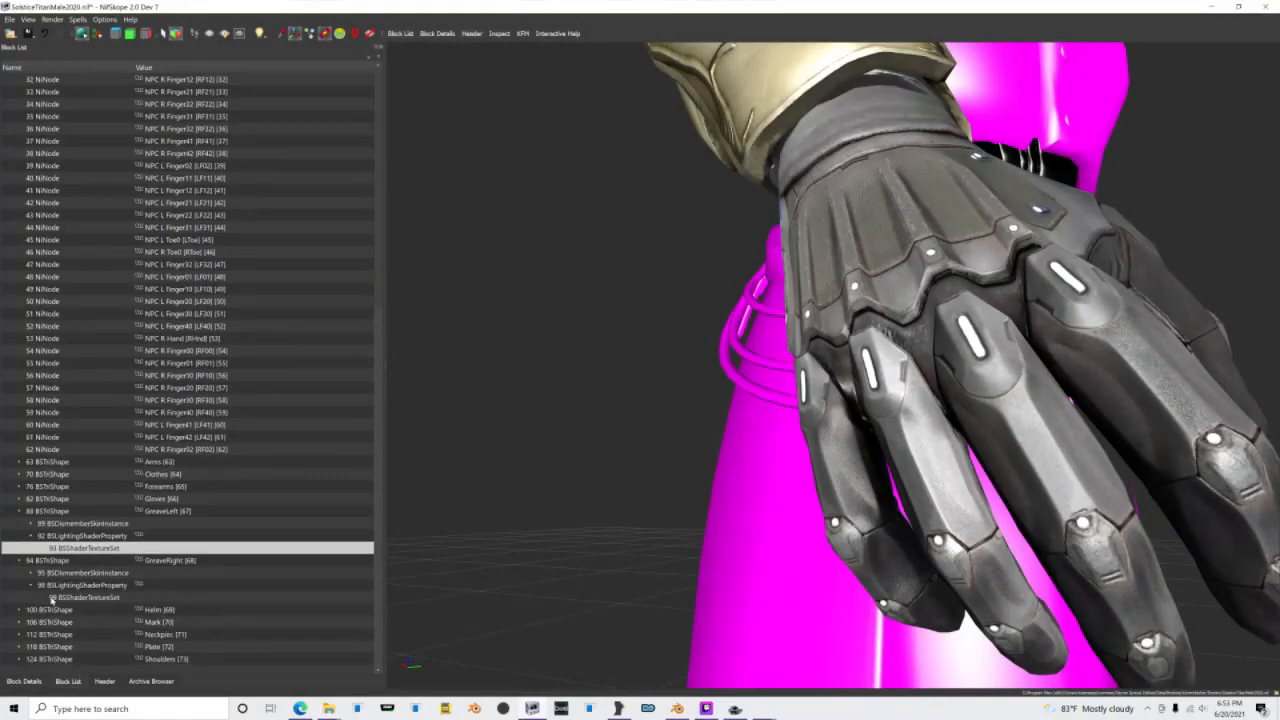
pyautogui.click(54, 599)
pyautogui.click(24, 681)
pyautogui.click(50, 105)
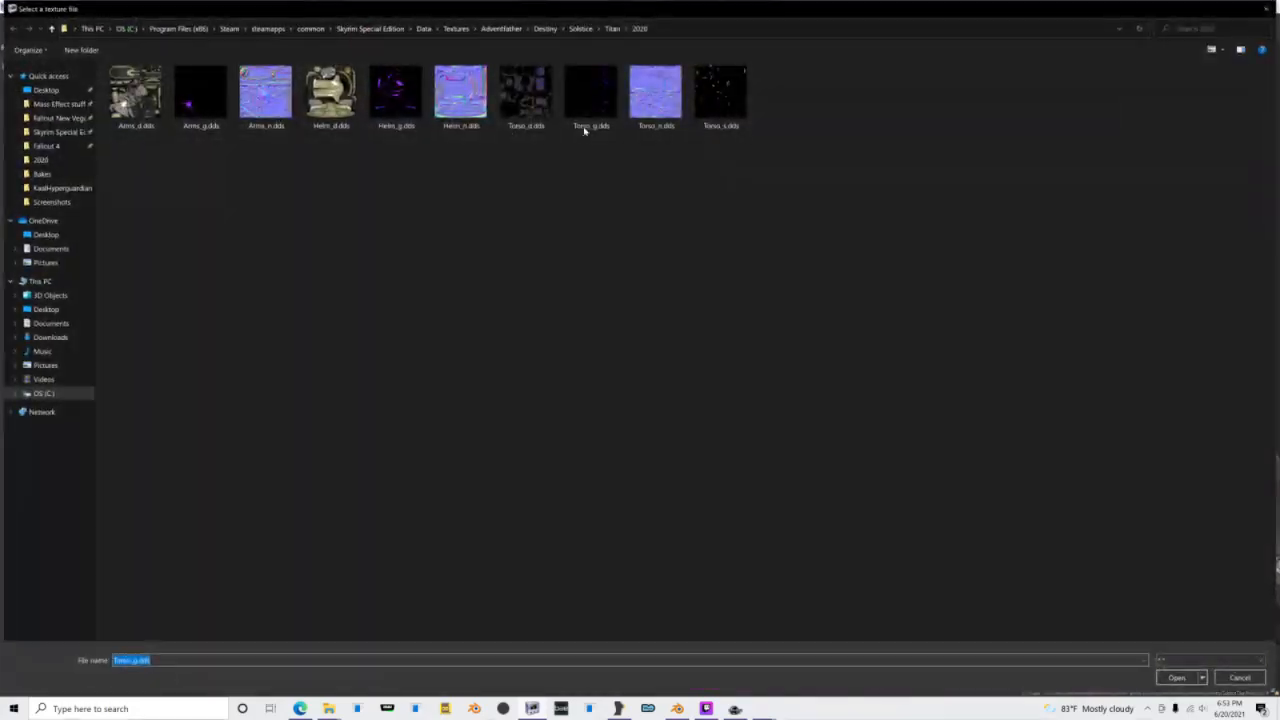
pyautogui.doubleClick(528, 95)
# Step: Switch to the Arms_d.dds image in paint.net and end the paint.net process through Task Manager
pyautogui.moveTo(765, 712)
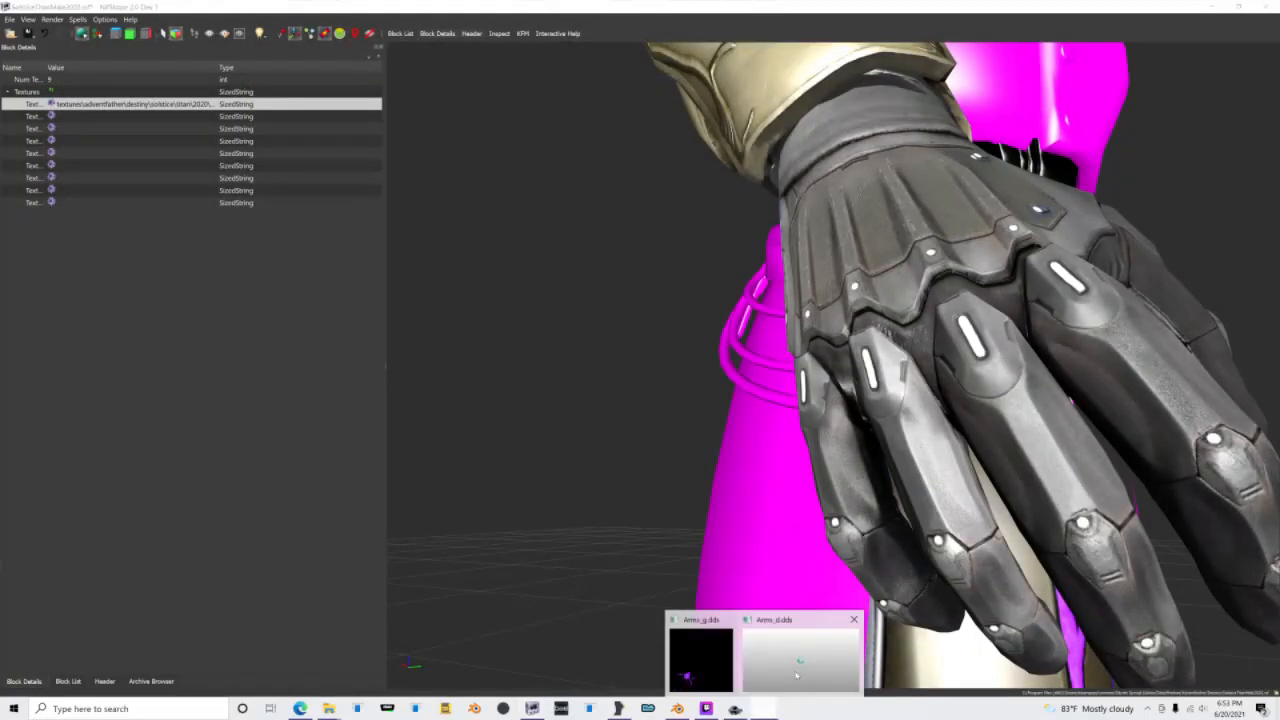
pyautogui.click(790, 662)
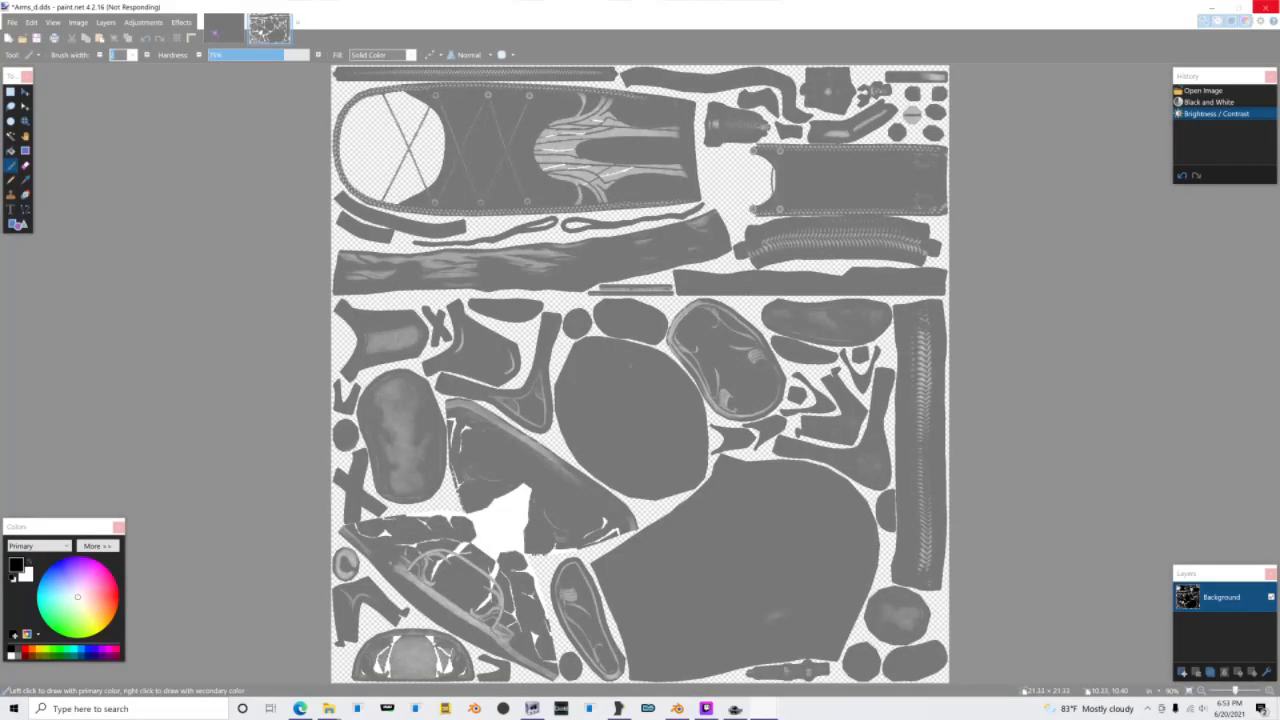
pyautogui.hotkey('ctrl', 'shift', 'Escape')
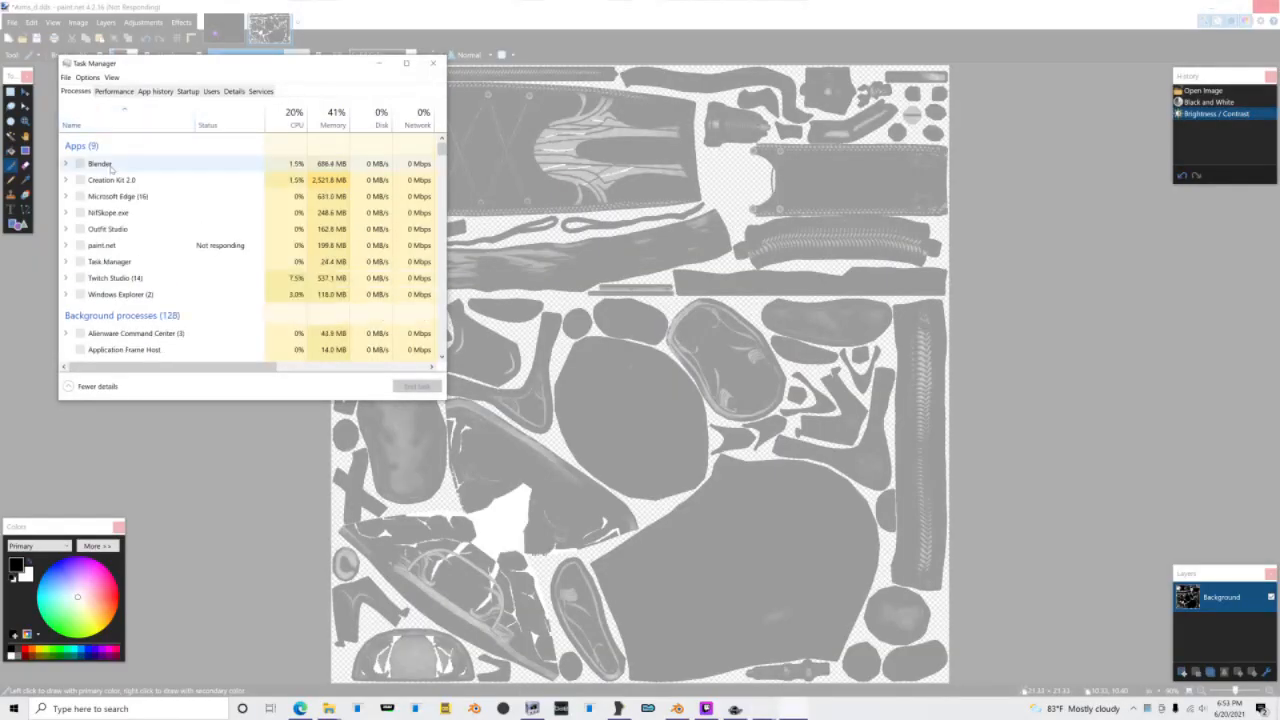
pyautogui.rightClick(112, 243)
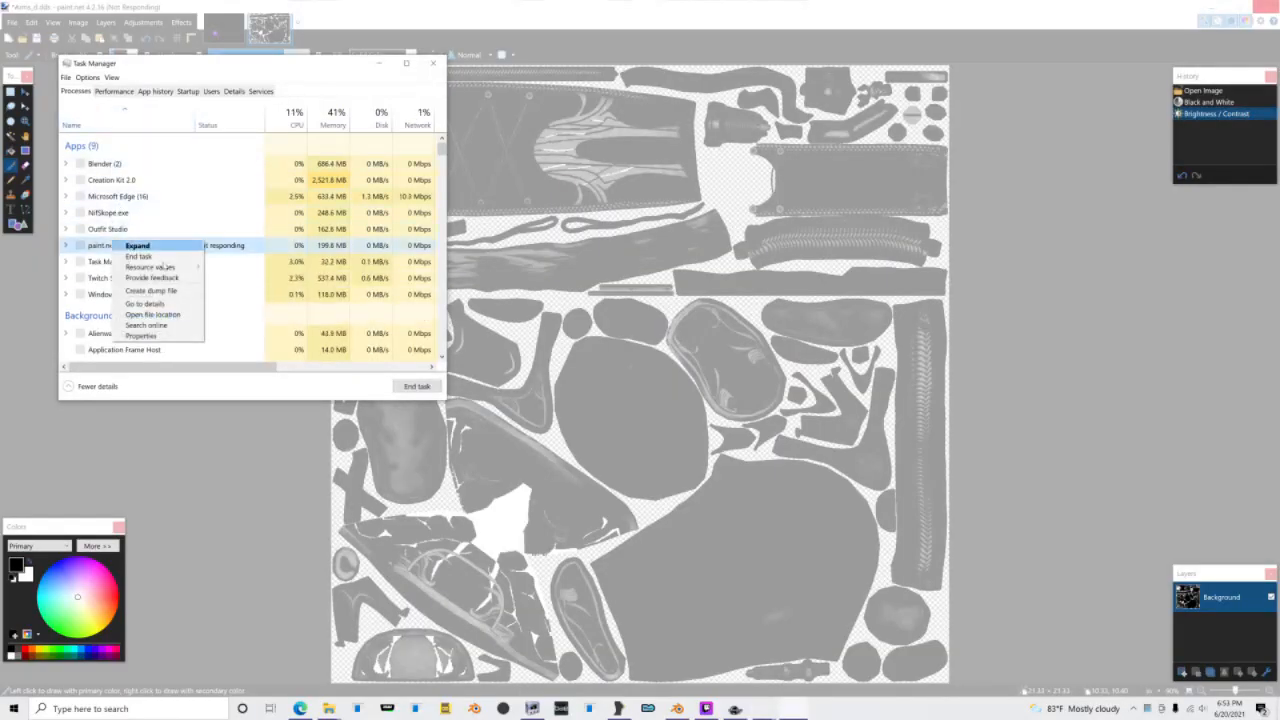
pyautogui.click(145, 257)
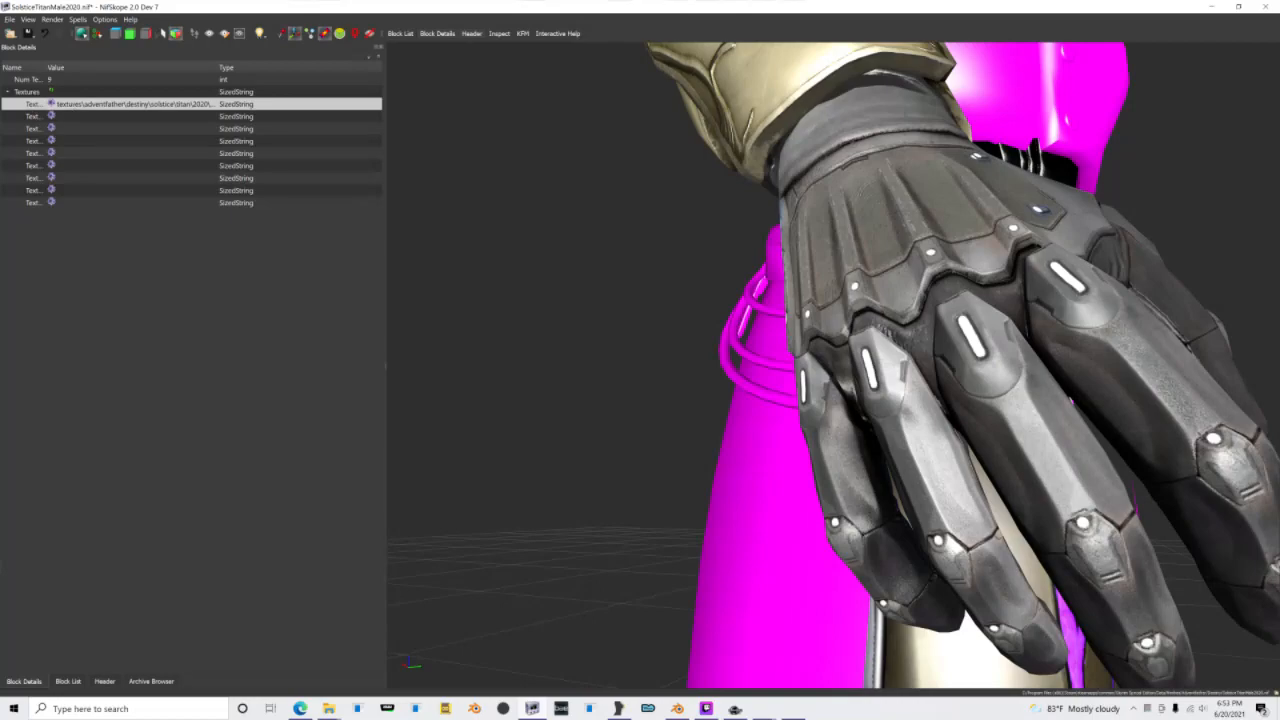
# Step: Assign Torso_n.dds as the normal and Torso_g.dds as the glow texture of GreaveRight in NifSkope
pyautogui.click(70, 116)
pyautogui.click(51, 116)
pyautogui.doubleClick(654, 100)
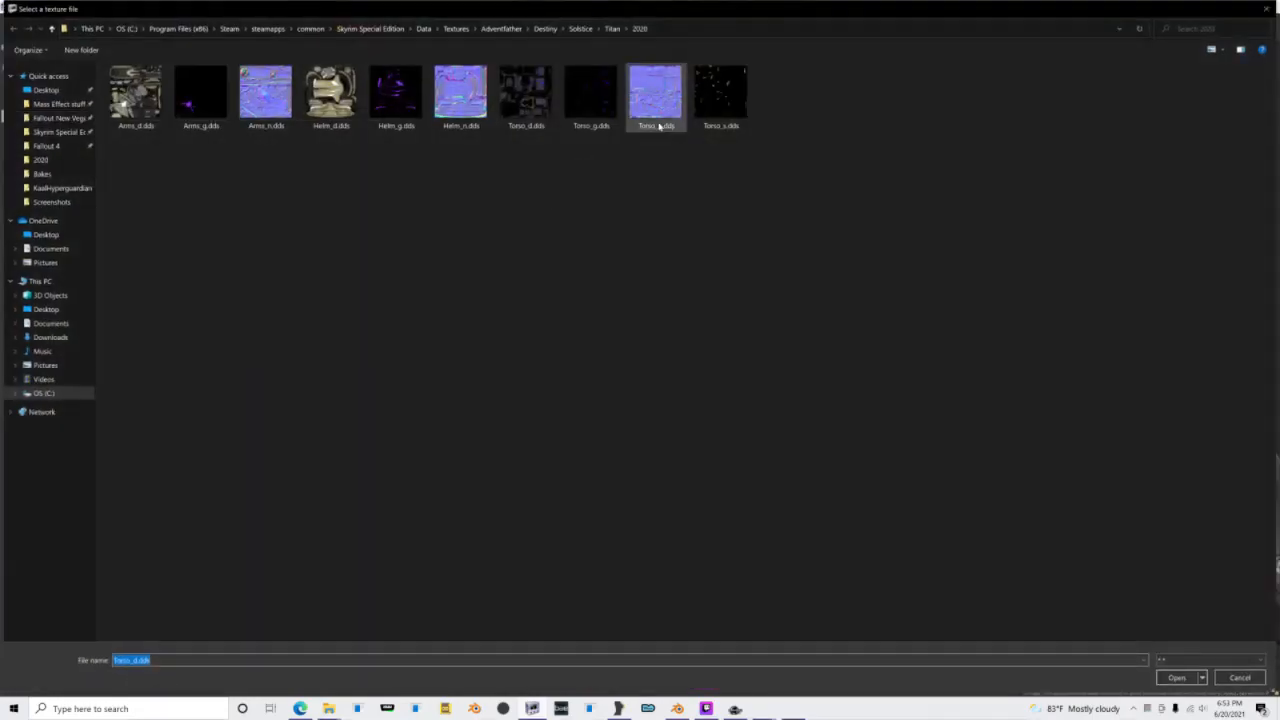
pyautogui.click(51, 128)
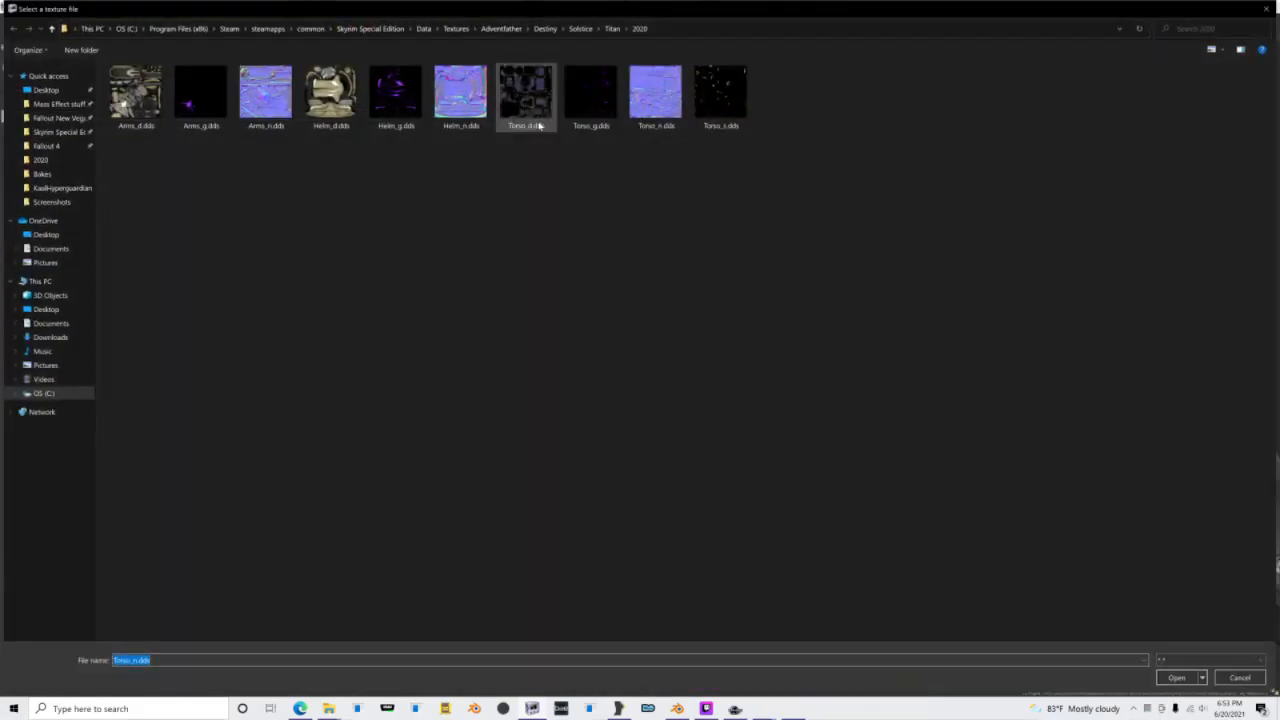
pyautogui.doubleClick(592, 98)
pyautogui.moveTo(624, 237); pyautogui.dragTo(712, 240)
pyautogui.moveTo(712, 350); pyautogui.dragTo(700, 274, button='middle')
pyautogui.scroll(5, 700, 274)
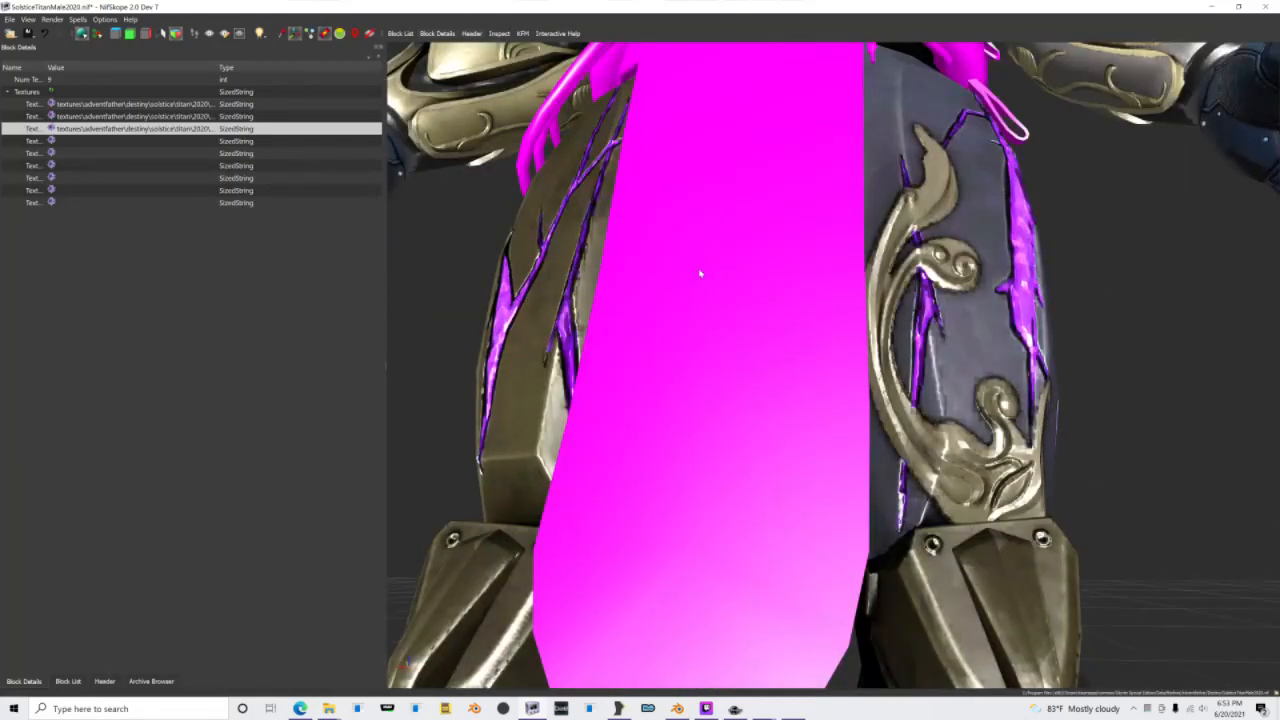
# Step: Open the Helm shape's texture set and assign Helm_d.dds as its diffuse texture
pyautogui.moveTo(700, 274); pyautogui.dragTo(694, 286)
pyautogui.scroll(-4, 695, 340)
pyautogui.scroll(-3, 693, 366)
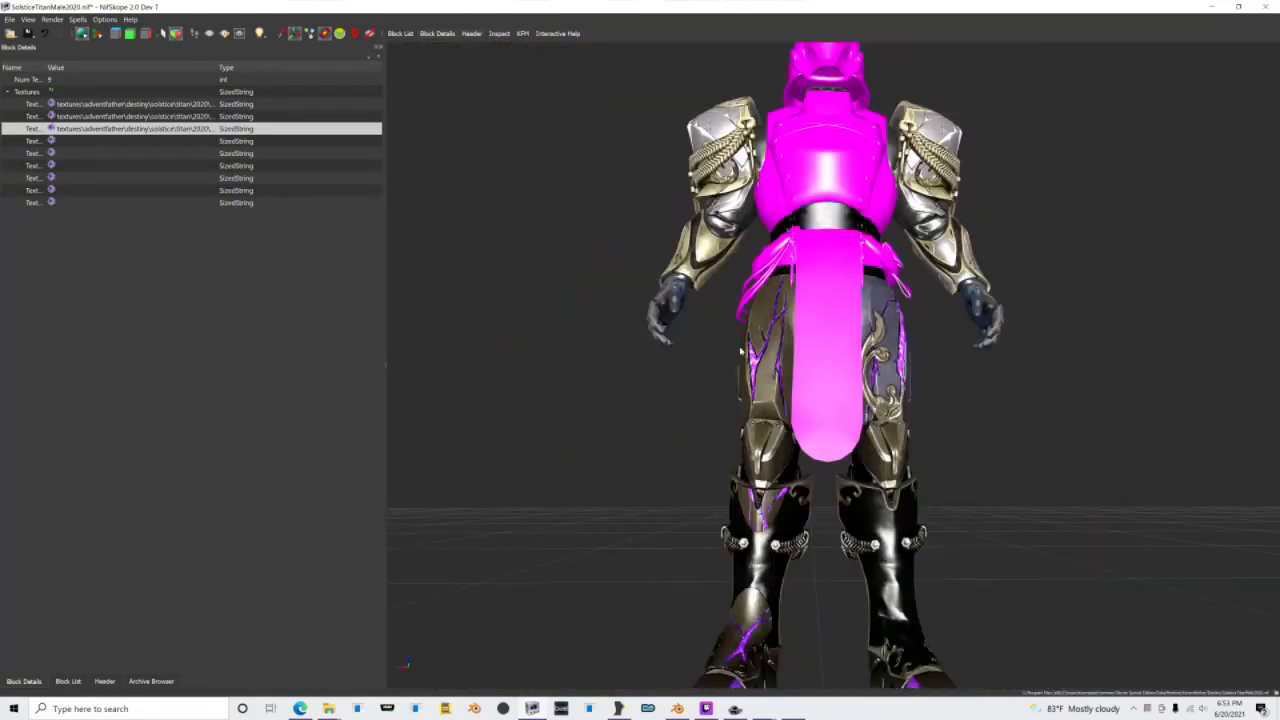
pyautogui.click(55, 681)
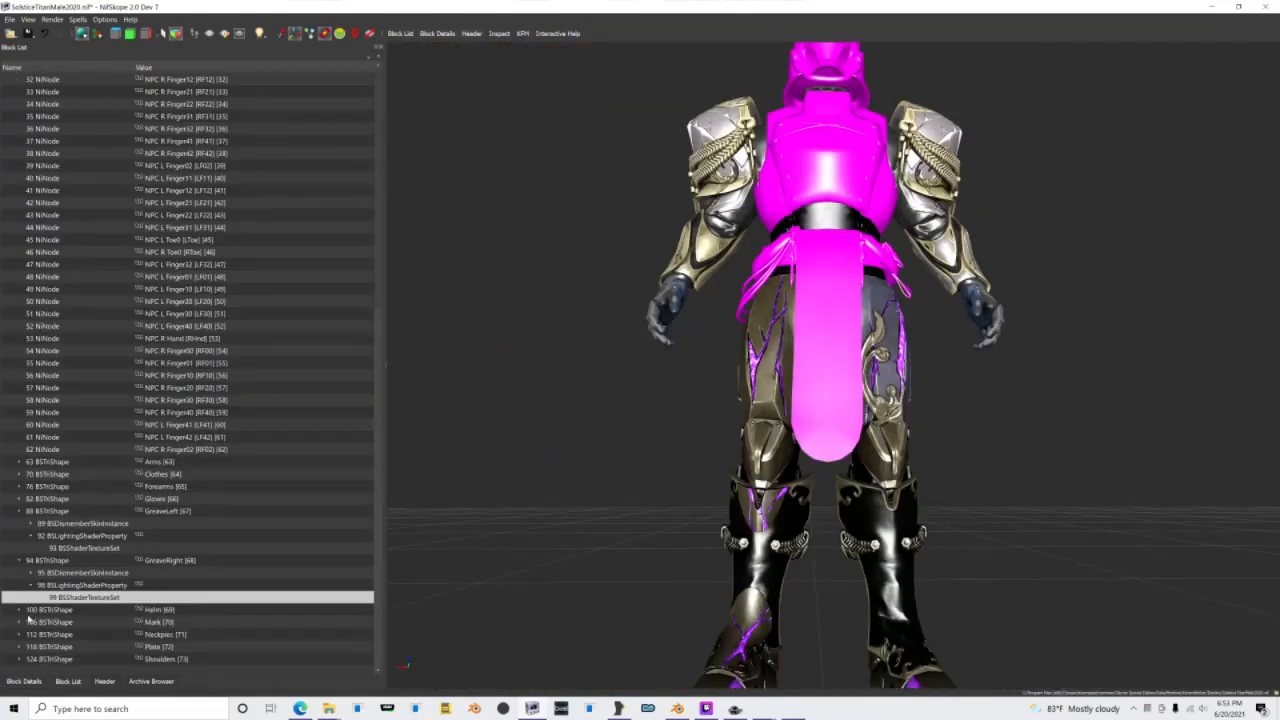
pyautogui.click(20, 611)
pyautogui.click(30, 611)
pyautogui.click(58, 620)
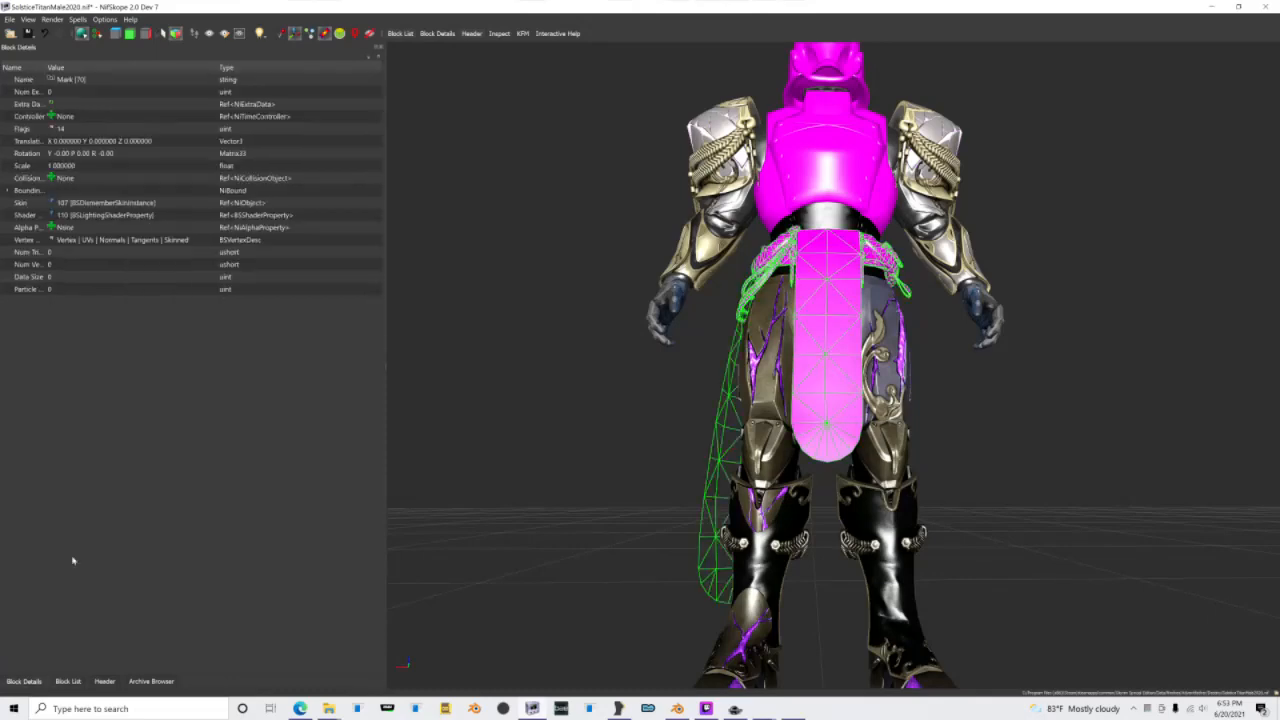
pyautogui.click(67, 681)
pyautogui.click(68, 609)
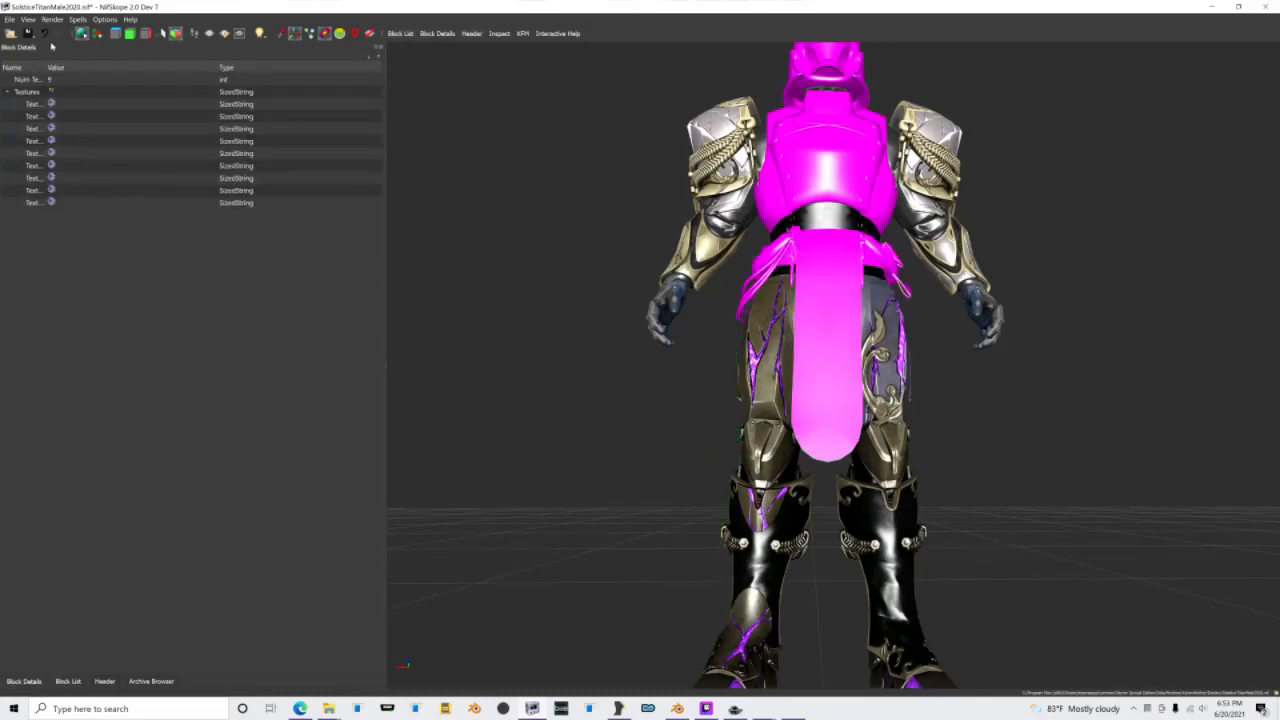
pyautogui.click(52, 104)
pyautogui.doubleClick(330, 98)
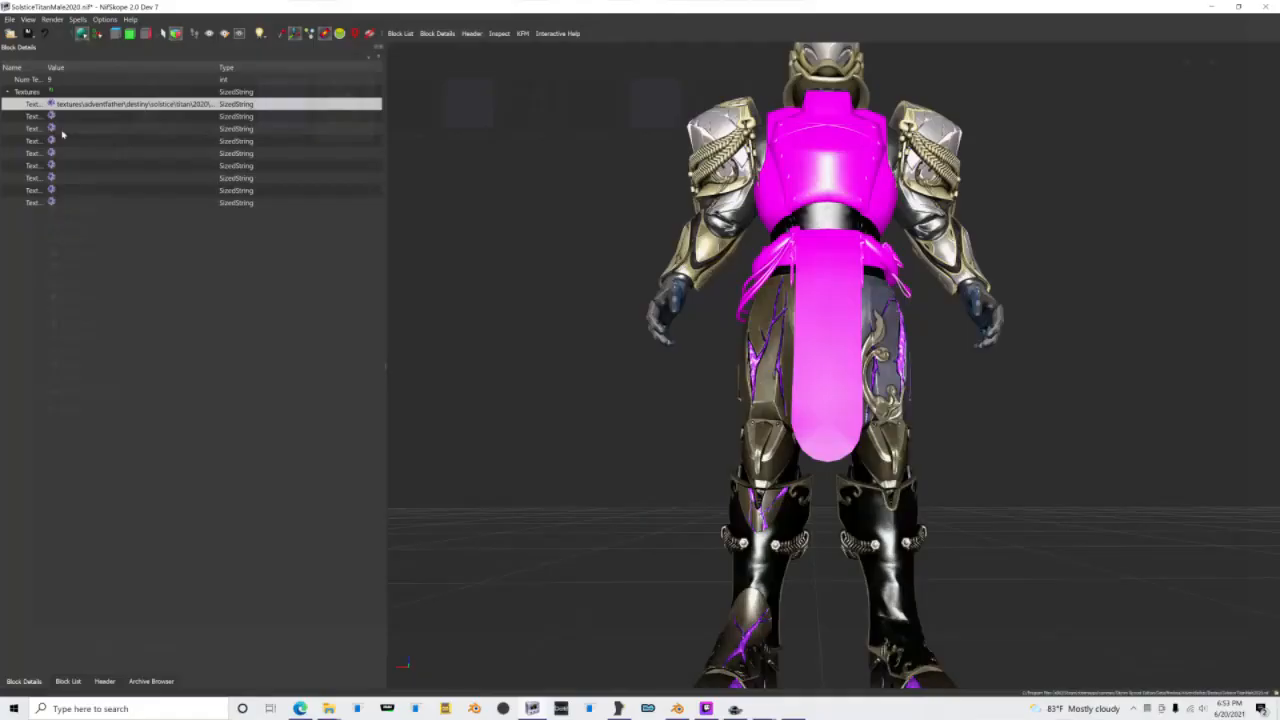
# Step: Assign Helm_n.dds as the normal and Helm_g.dds as the glow texture of the Helm shape
pyautogui.click(51, 116)
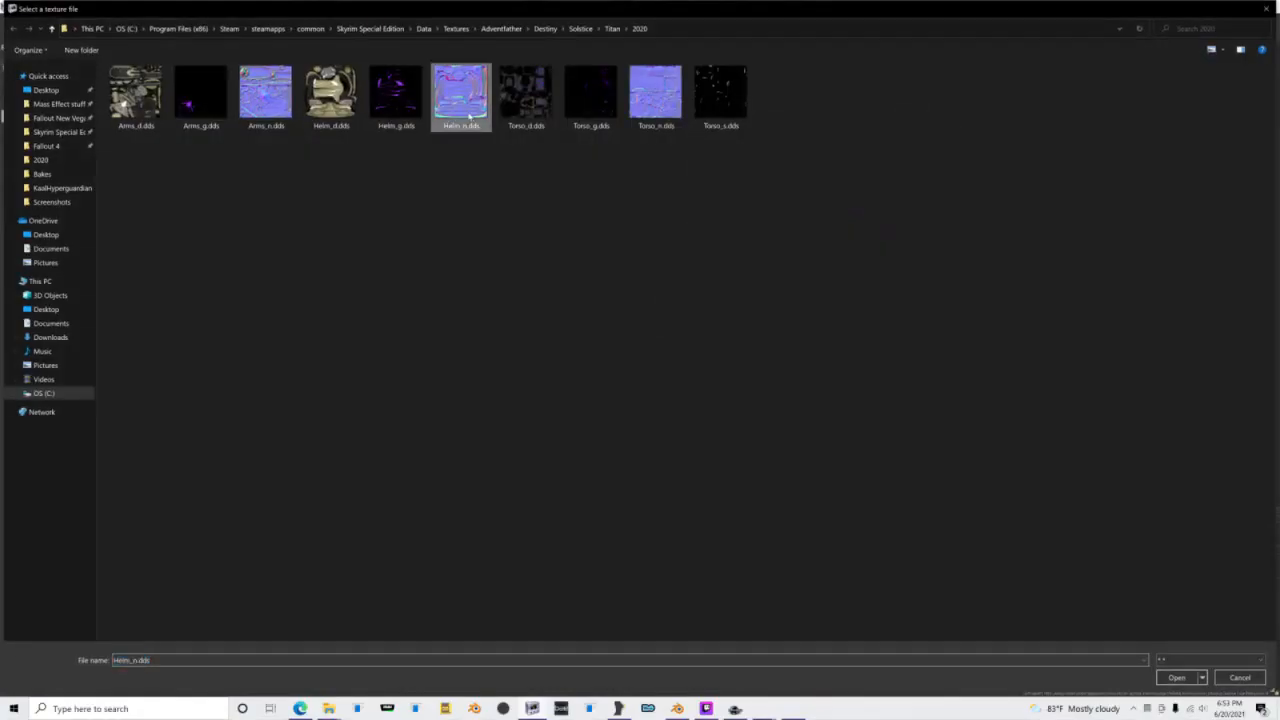
pyautogui.doubleClick(469, 117)
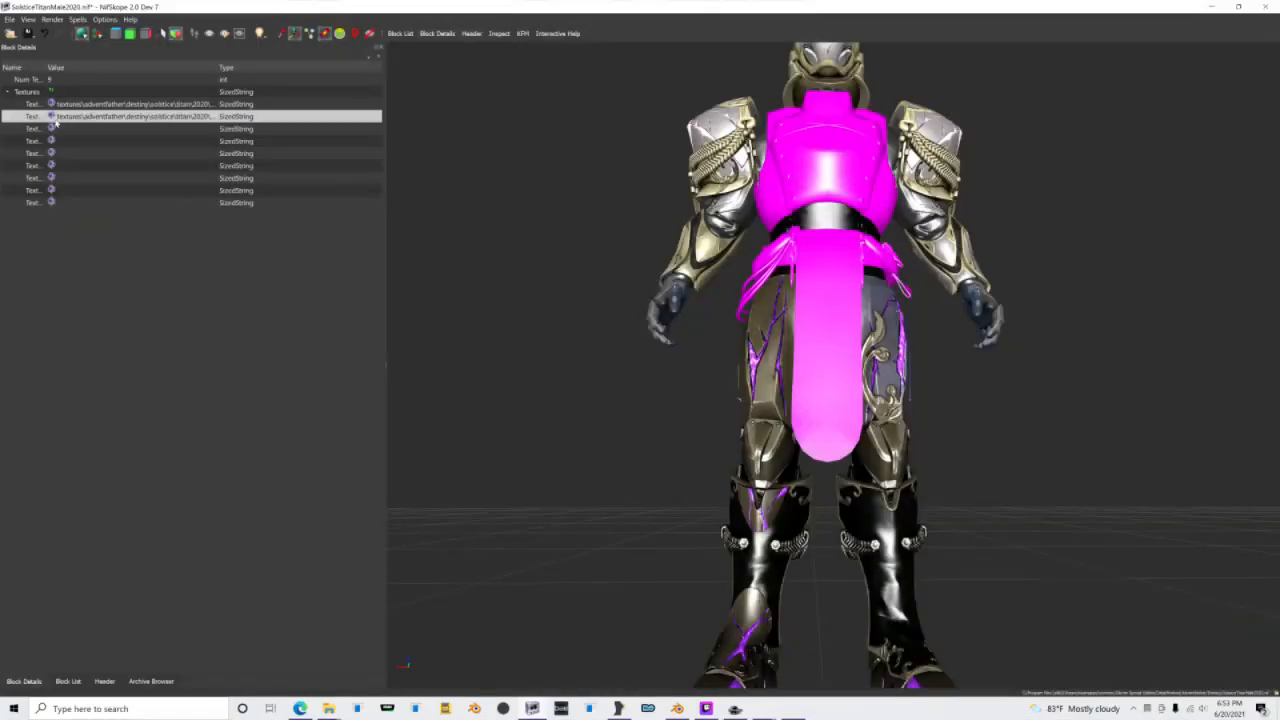
pyautogui.click(51, 128)
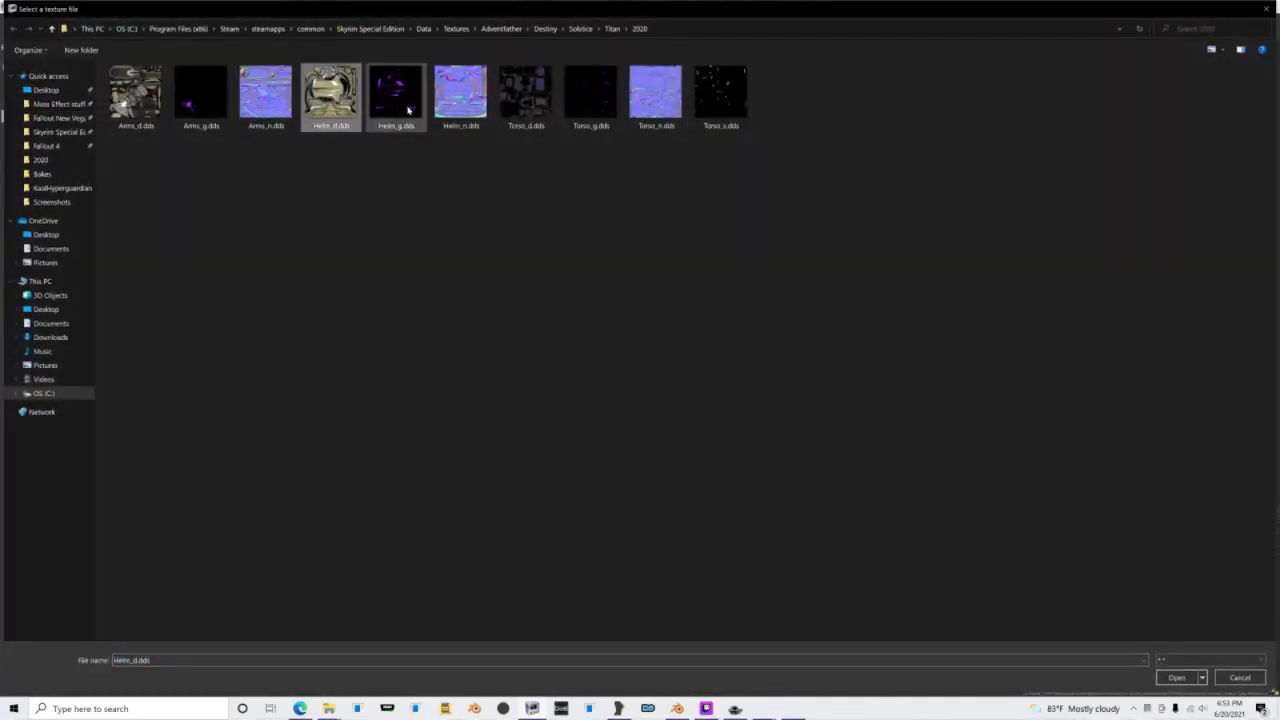
pyautogui.doubleClick(330, 106)
# Step: Open the Mark shape's texture set and assign Arms_d.dds as its diffuse texture
pyautogui.click(68, 682)
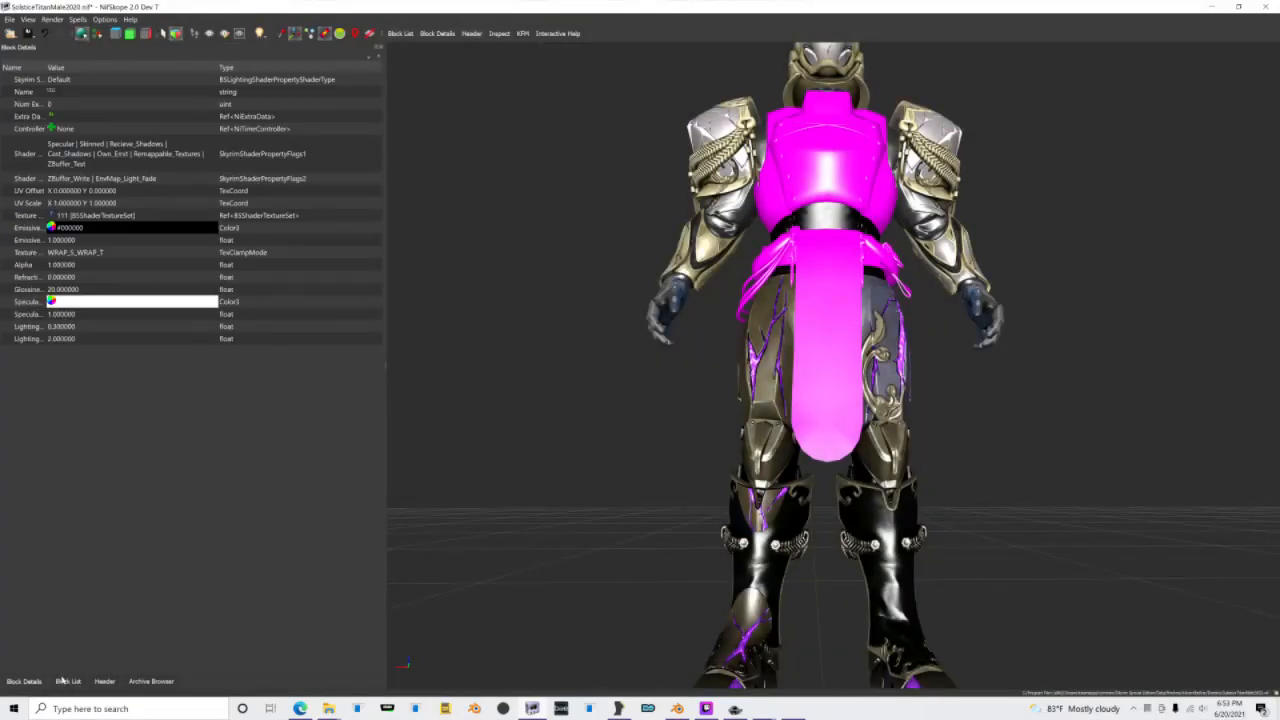
pyautogui.click(64, 681)
pyautogui.click(31, 625)
pyautogui.click(55, 625)
pyautogui.click(24, 681)
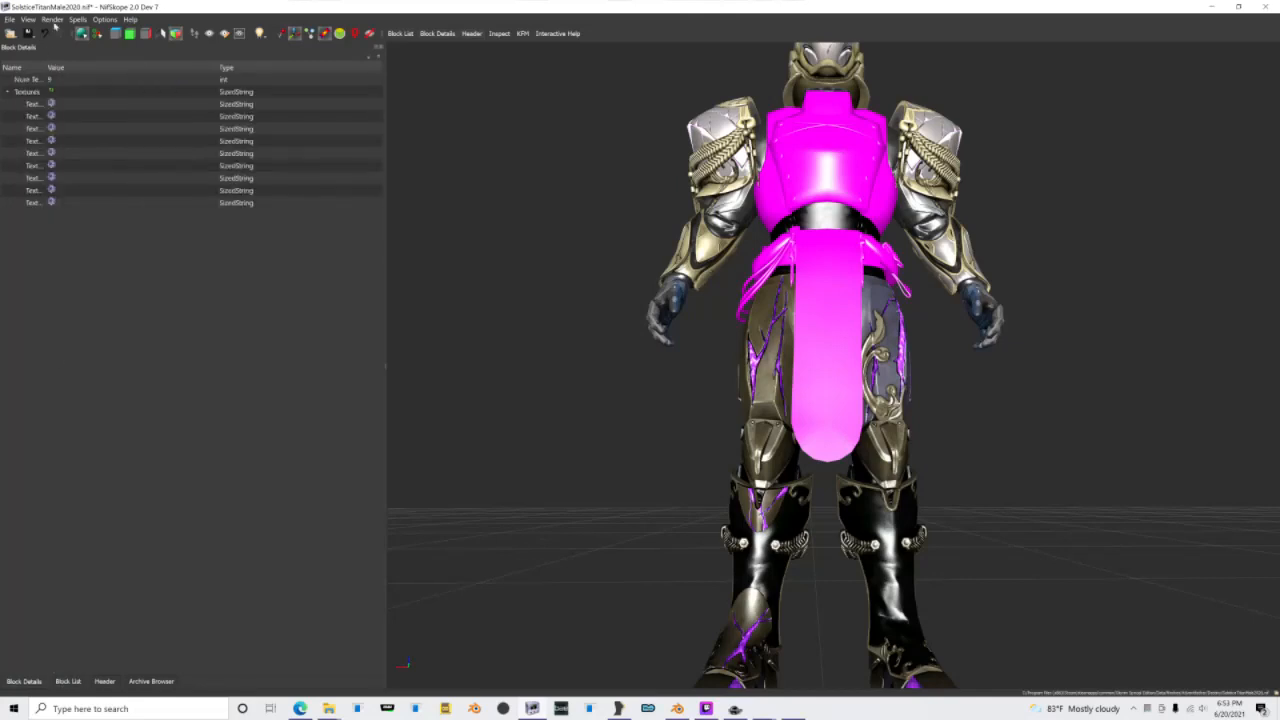
pyautogui.click(51, 103)
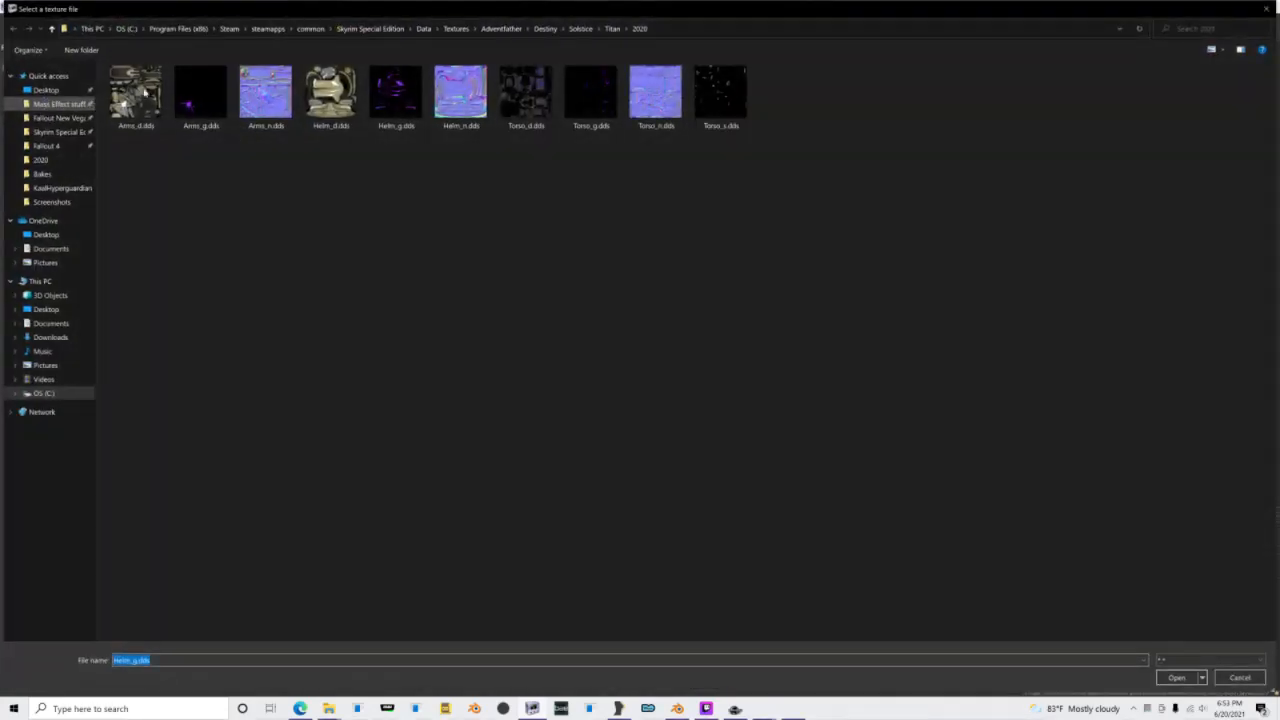
pyautogui.doubleClick(134, 108)
# Step: Assign Arms_n.dds as the normal and Arms_g.dds as the glow texture of the Mark shape
pyautogui.moveTo(755, 313); pyautogui.dragTo(405, 303)
pyautogui.click(51, 117)
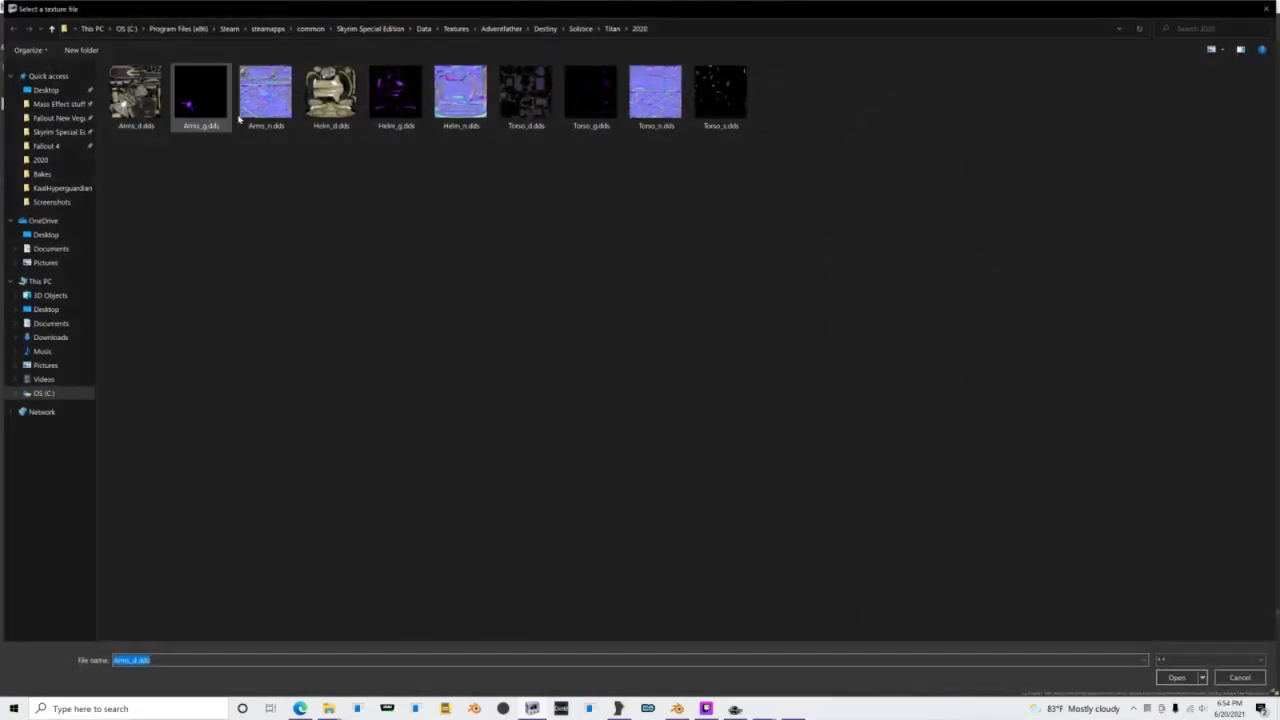
pyautogui.doubleClick(266, 100)
pyautogui.click(51, 129)
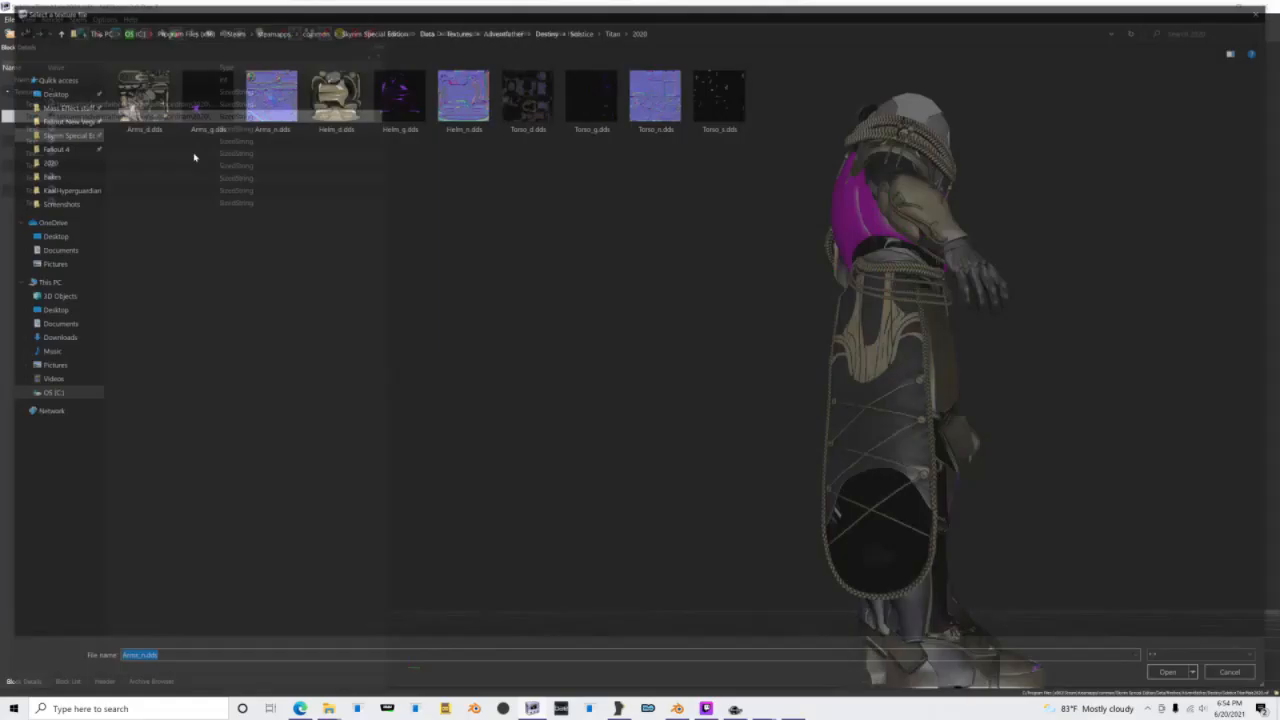
pyautogui.doubleClick(200, 95)
pyautogui.scroll(3, 708, 413)
pyautogui.moveTo(708, 413); pyautogui.dragTo(663, 443)
pyautogui.moveTo(748, 440); pyautogui.dragTo(747, 310, button='middle')
pyautogui.scroll(-5, 747, 310)
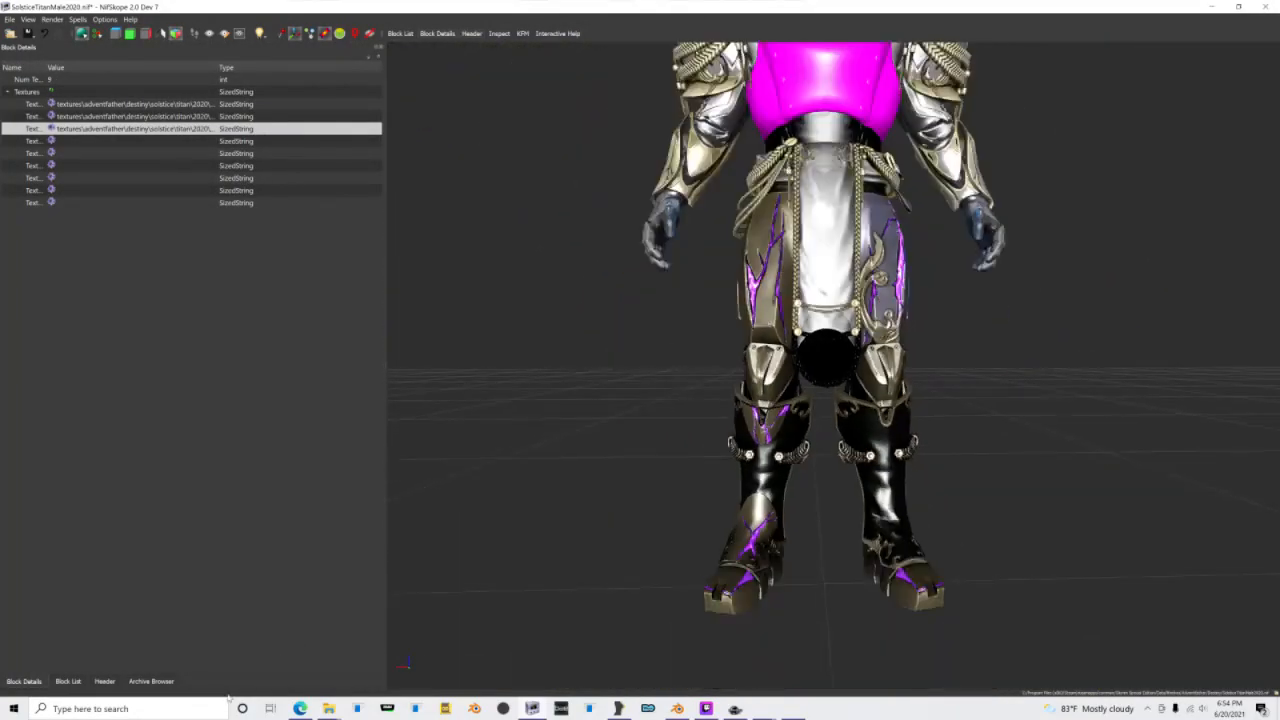
# Step: Enable the Double_Sided and Glow_Map flags in the second shader flags of the Mark's lighting shader property
pyautogui.click(68, 681)
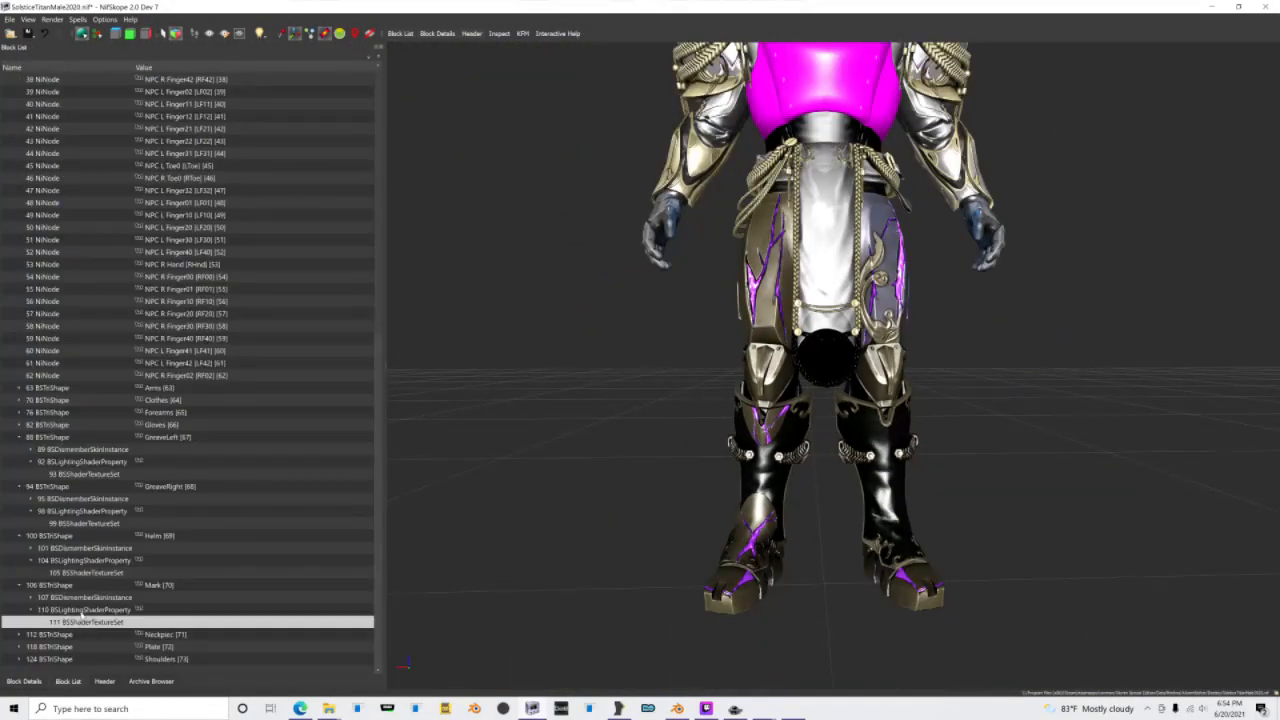
pyautogui.click(82, 610)
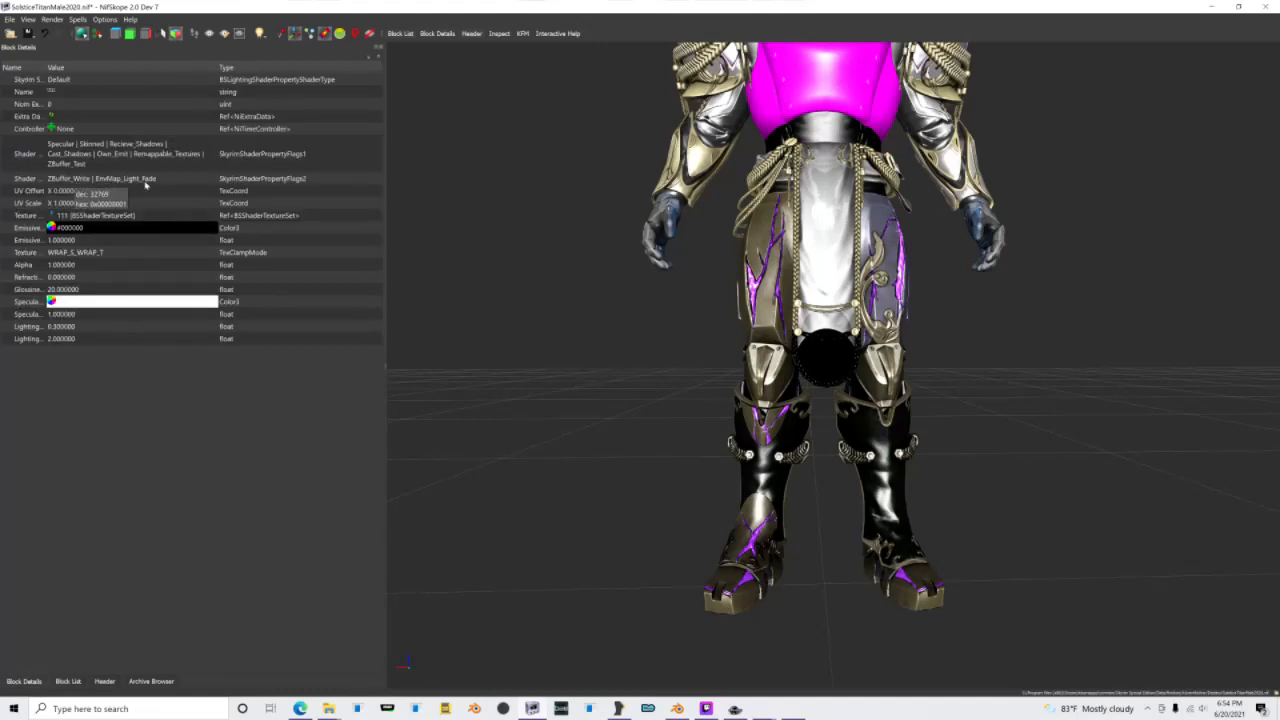
pyautogui.click(221, 182)
pyautogui.click(215, 180)
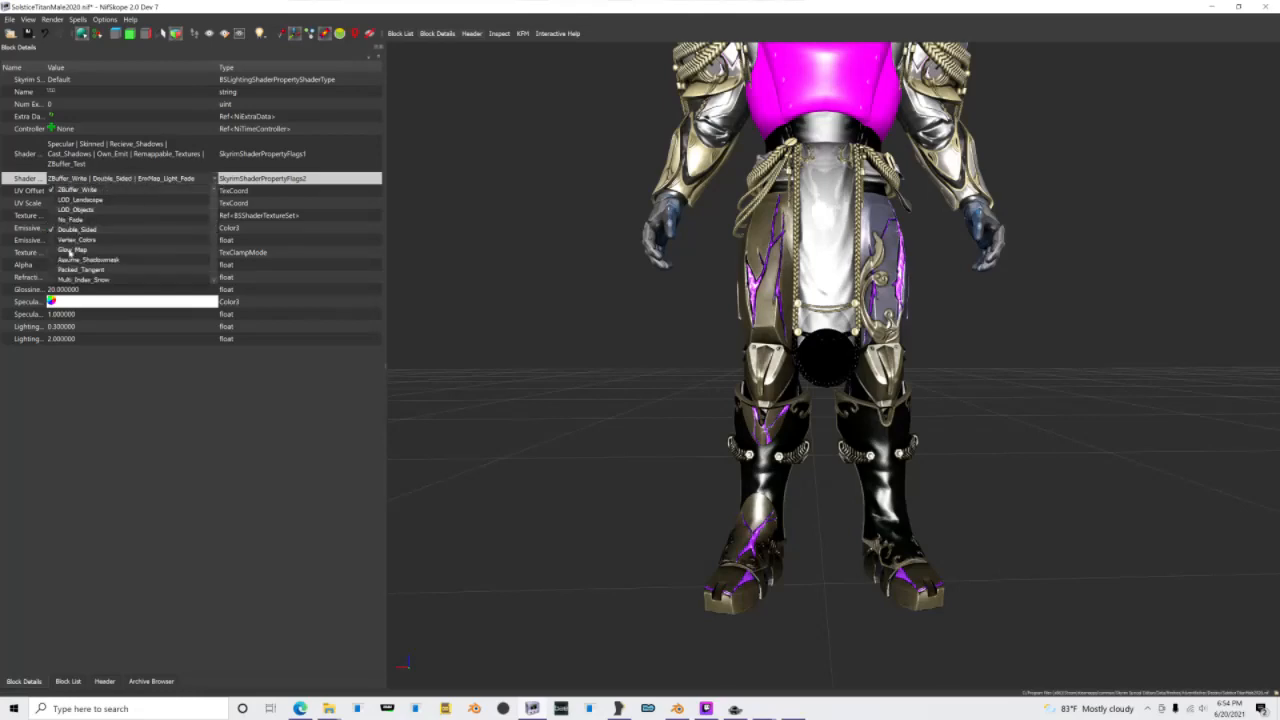
pyautogui.click(76, 250)
pyautogui.click(526, 336)
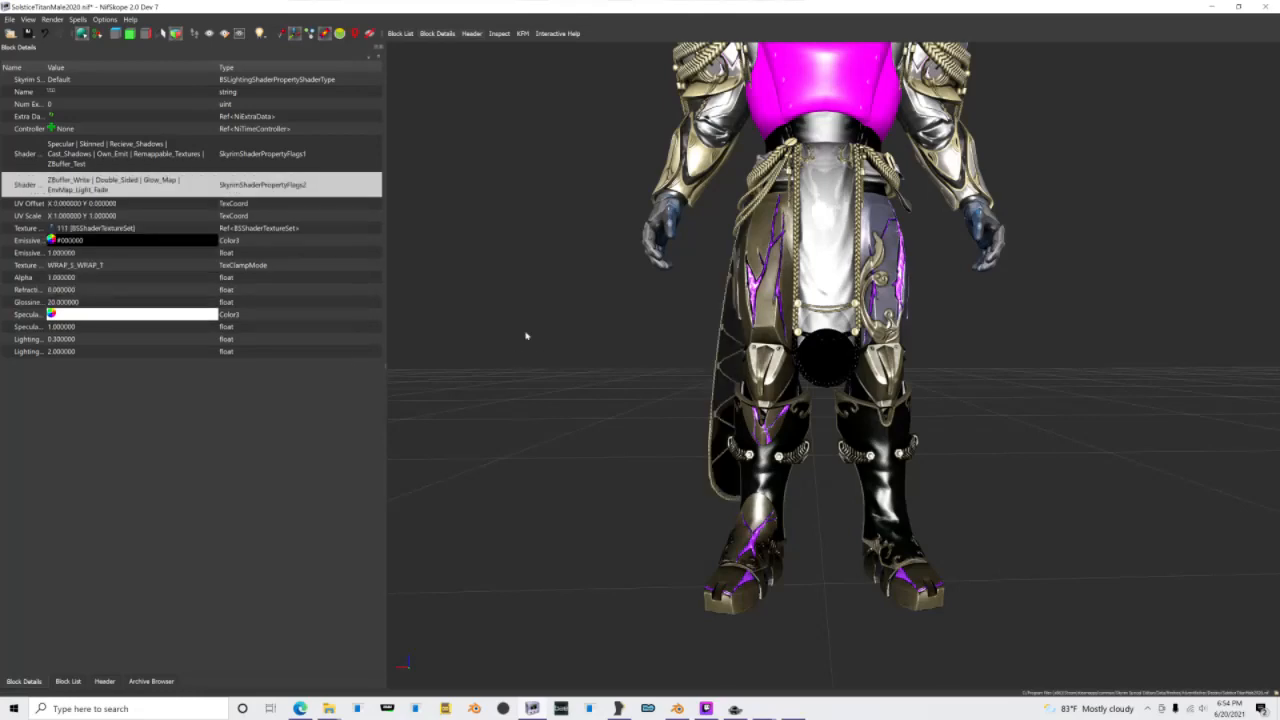
pyautogui.moveTo(526, 337); pyautogui.dragTo(1000, 325)
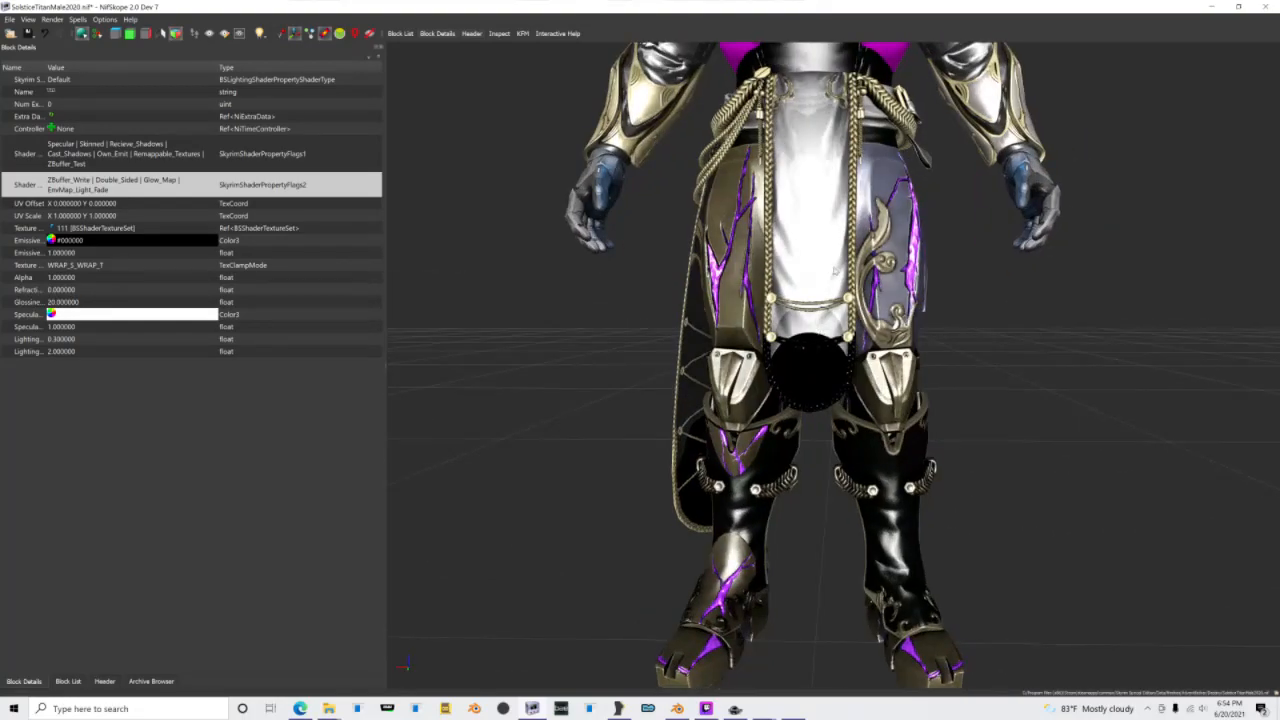
# Step: Attach a NiAlphaProperty to the Mark shape
pyautogui.click(820, 265)
pyautogui.rightClick(820, 265)
pyautogui.moveTo(840, 280)
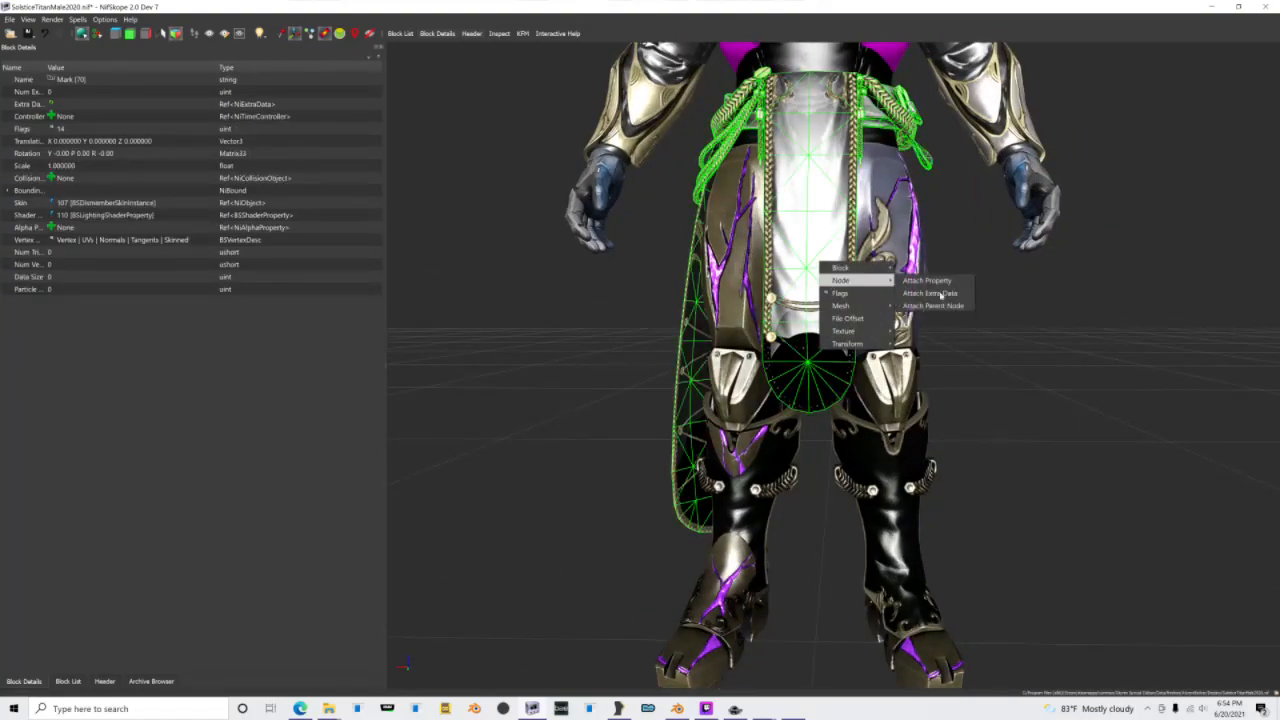
pyautogui.click(944, 282)
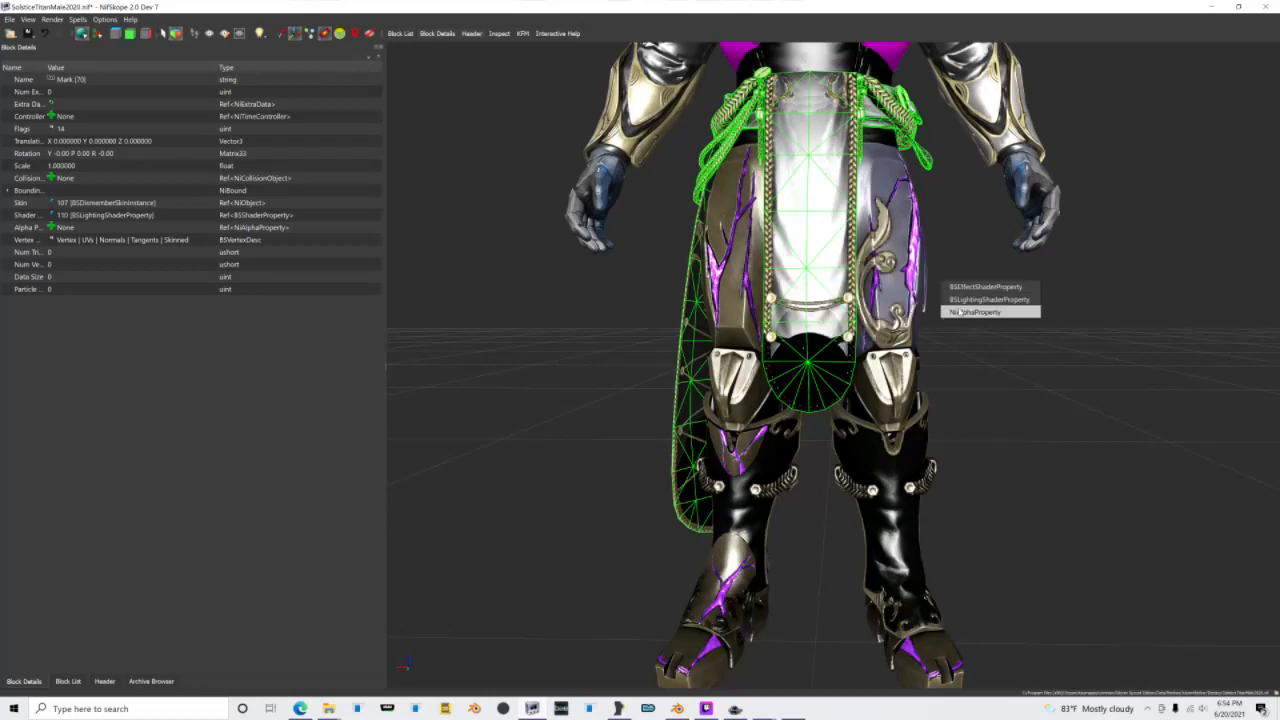
pyautogui.click(992, 308)
pyautogui.moveTo(930, 385); pyautogui.dragTo(1040, 360)
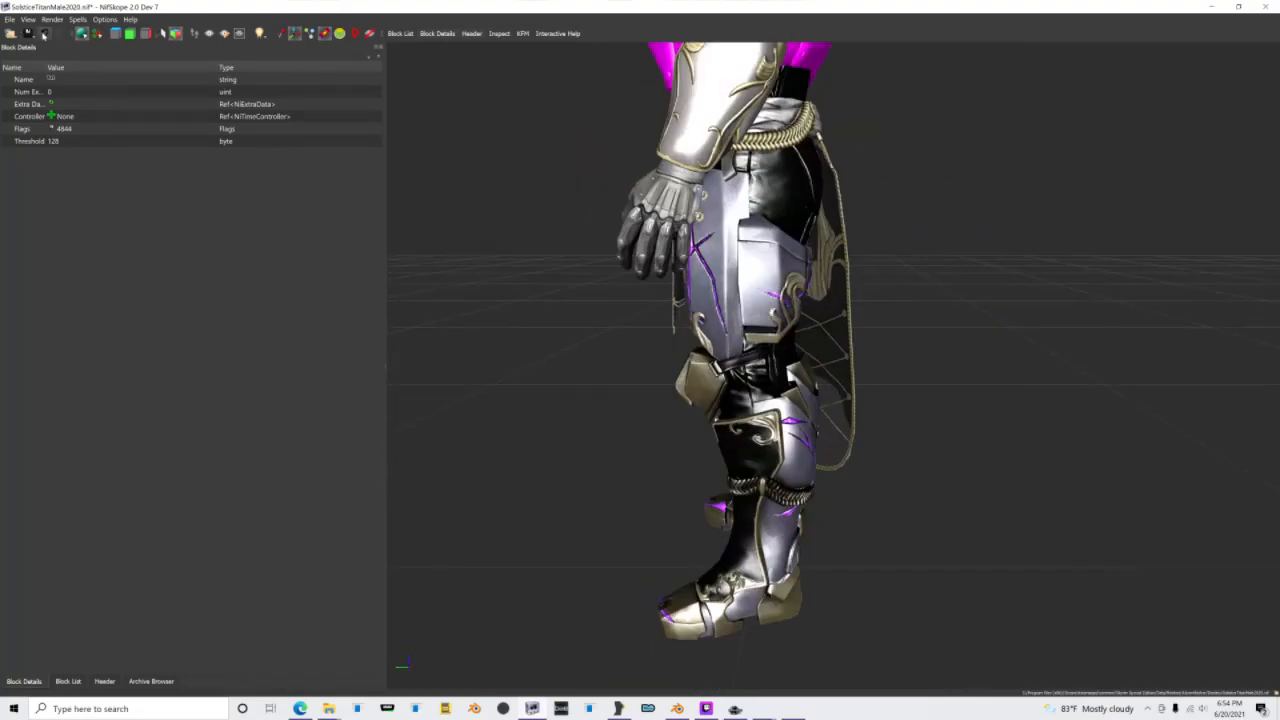
# Step: Save the SolsticeTitanMale2020.nif file
pyautogui.click(33, 35)
pyautogui.click(35, 45)
pyautogui.moveTo(592, 604); pyautogui.dragTo(560, 640)
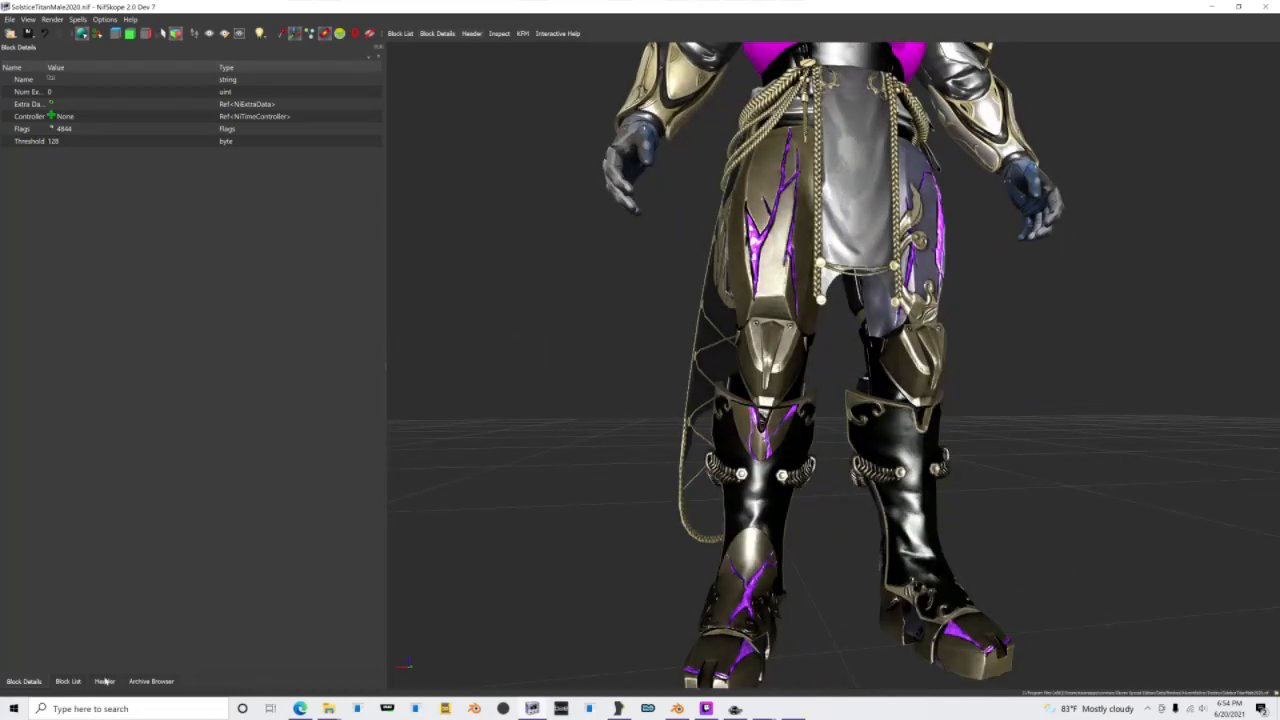
# Step: Open the Neckpiece shape's lighting shader property and set its shader type to Glow Shader
pyautogui.click(83, 685)
pyautogui.click(20, 635)
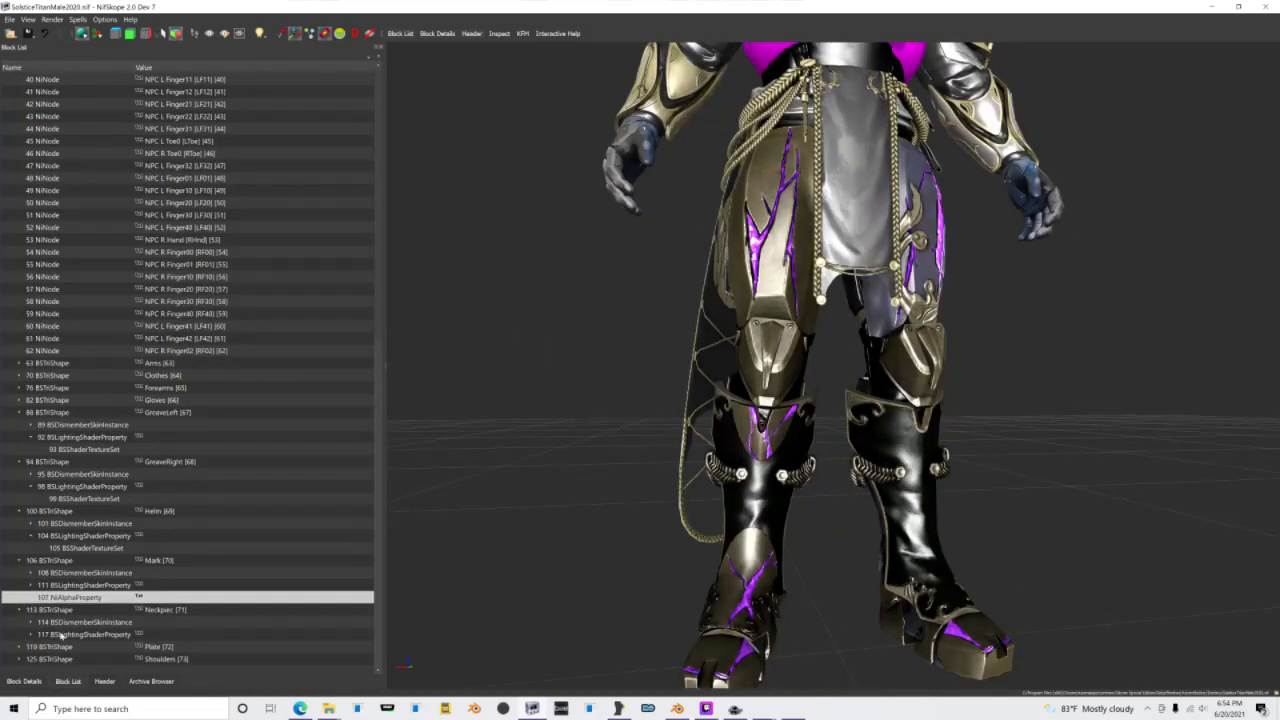
pyautogui.click(57, 635)
pyautogui.click(24, 681)
pyautogui.doubleClick(90, 80)
pyautogui.scroll(-1, 90, 80)
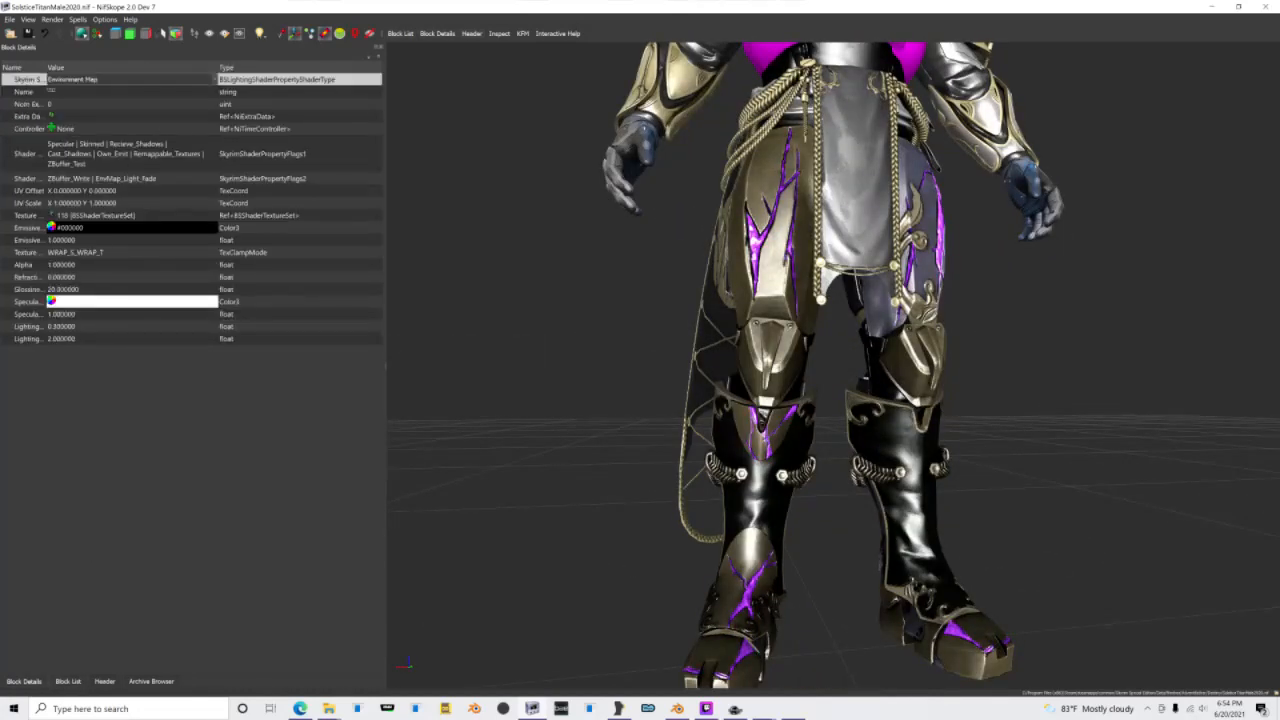
# Step: Enable the Glow_Map flag in the Neckpiece's second shader flags and pick its emissive color
pyautogui.click(185, 177)
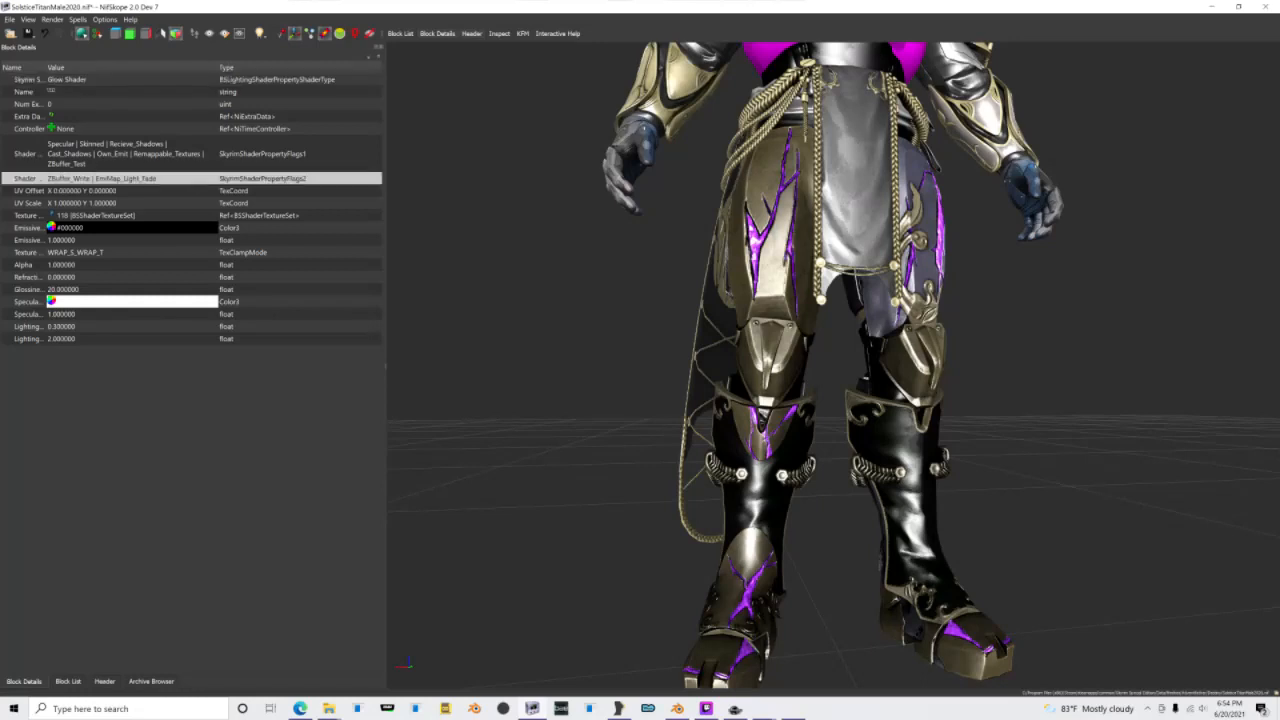
pyautogui.click(216, 178)
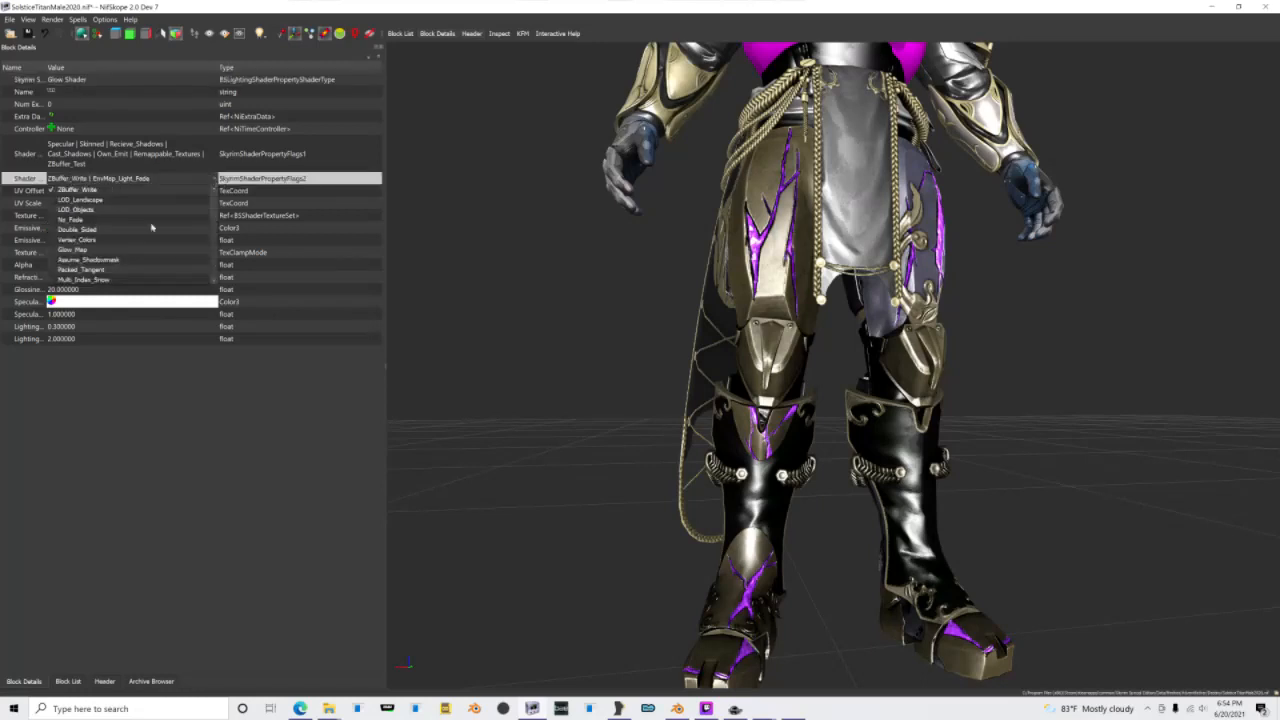
pyautogui.click(115, 468)
pyautogui.click(51, 228)
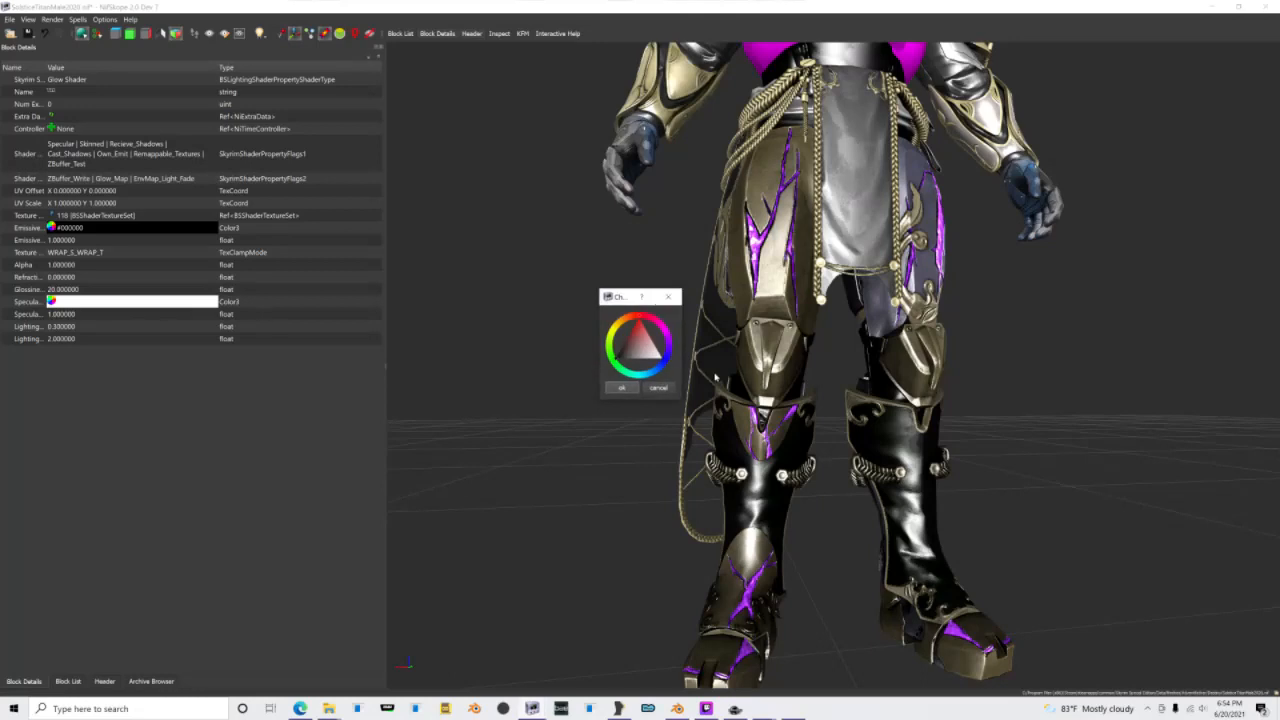
pyautogui.click(639, 392)
# Step: Open the Plate shape's texture set and assign Torso_d.dds as its diffuse texture
pyautogui.click(68, 681)
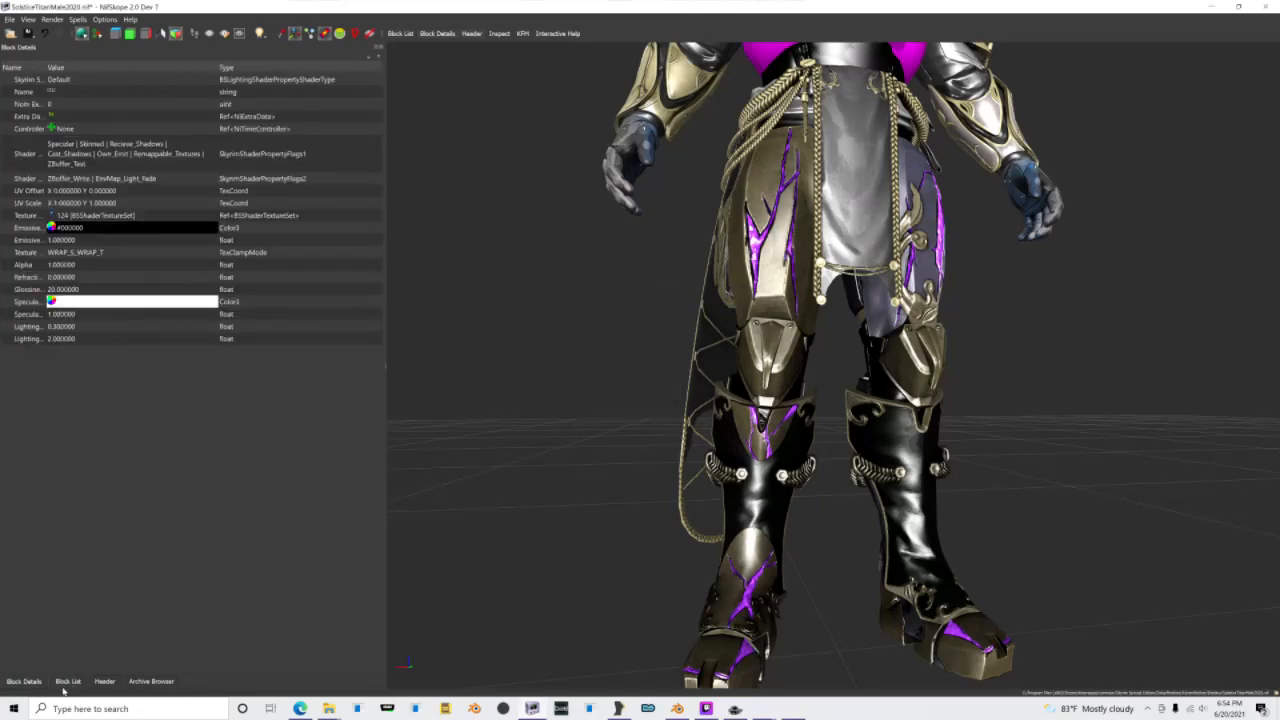
pyautogui.click(64, 684)
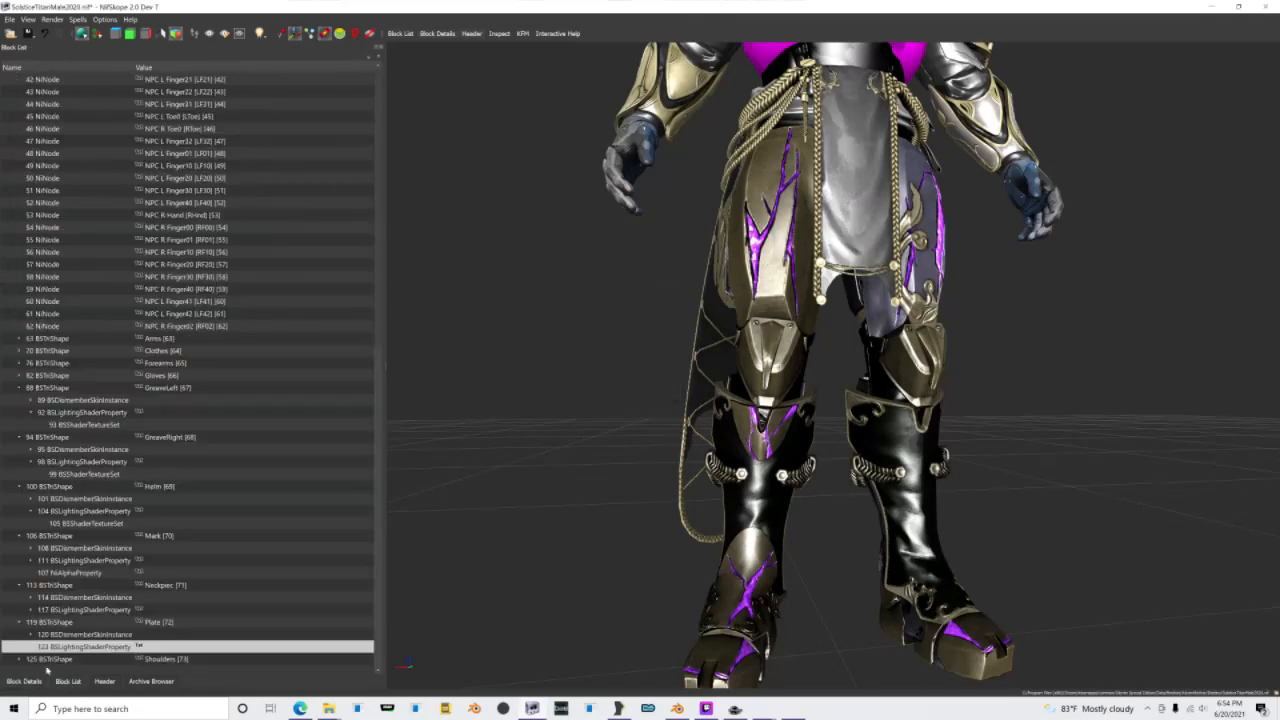
pyautogui.click(31, 648)
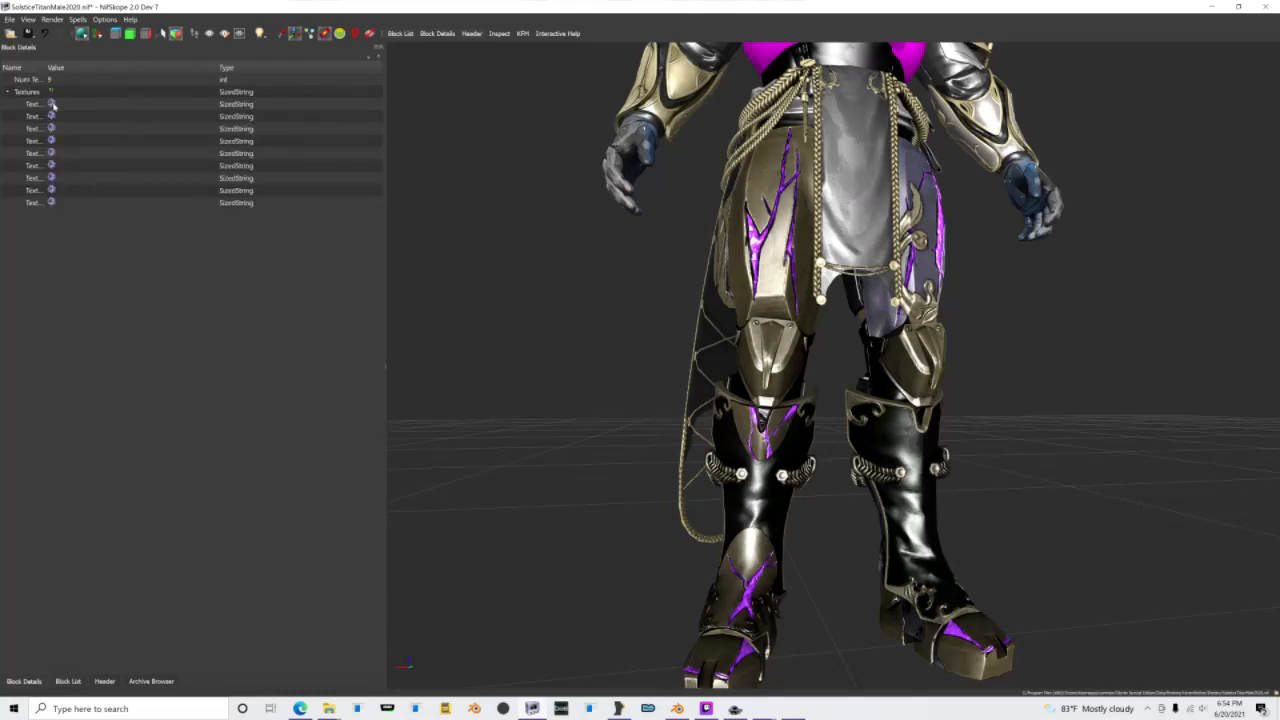
pyautogui.click(51, 104)
pyautogui.click(542, 98)
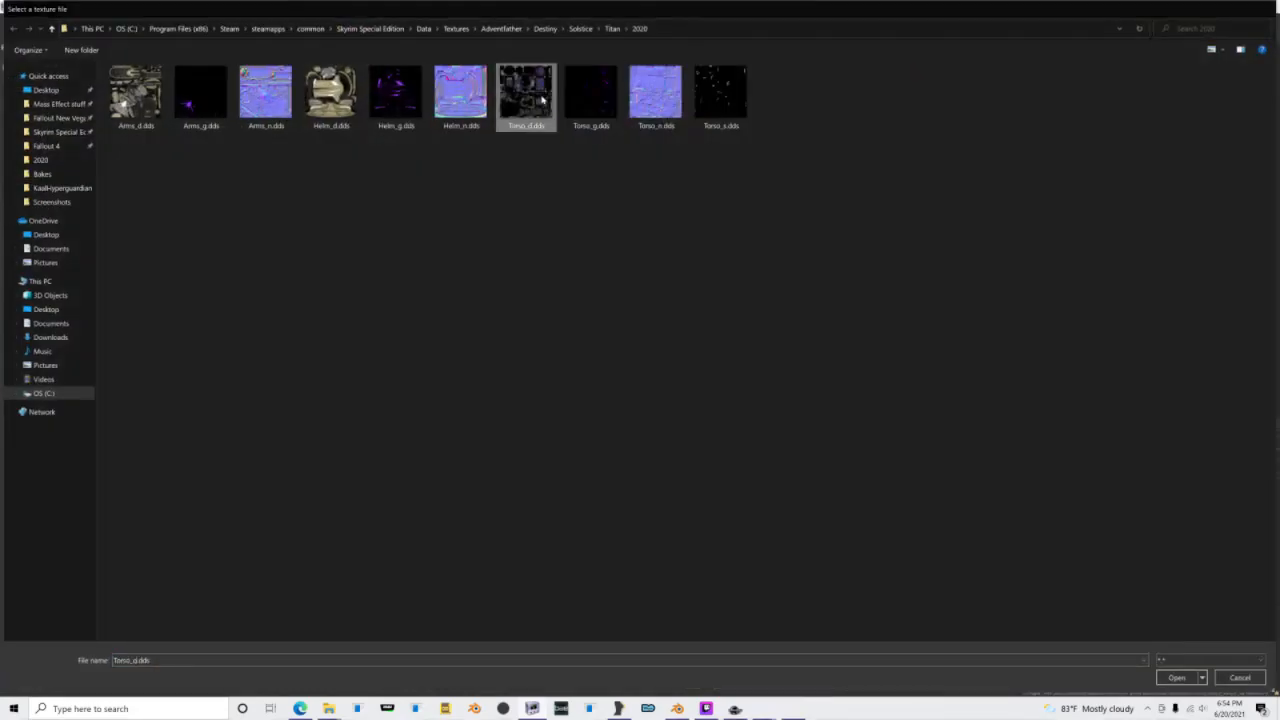
pyautogui.doubleClick(542, 98)
# Step: Assign Torso_n.dds as the normal and Torso_g.dds as the glow texture of the Plate shape
pyautogui.click(51, 116)
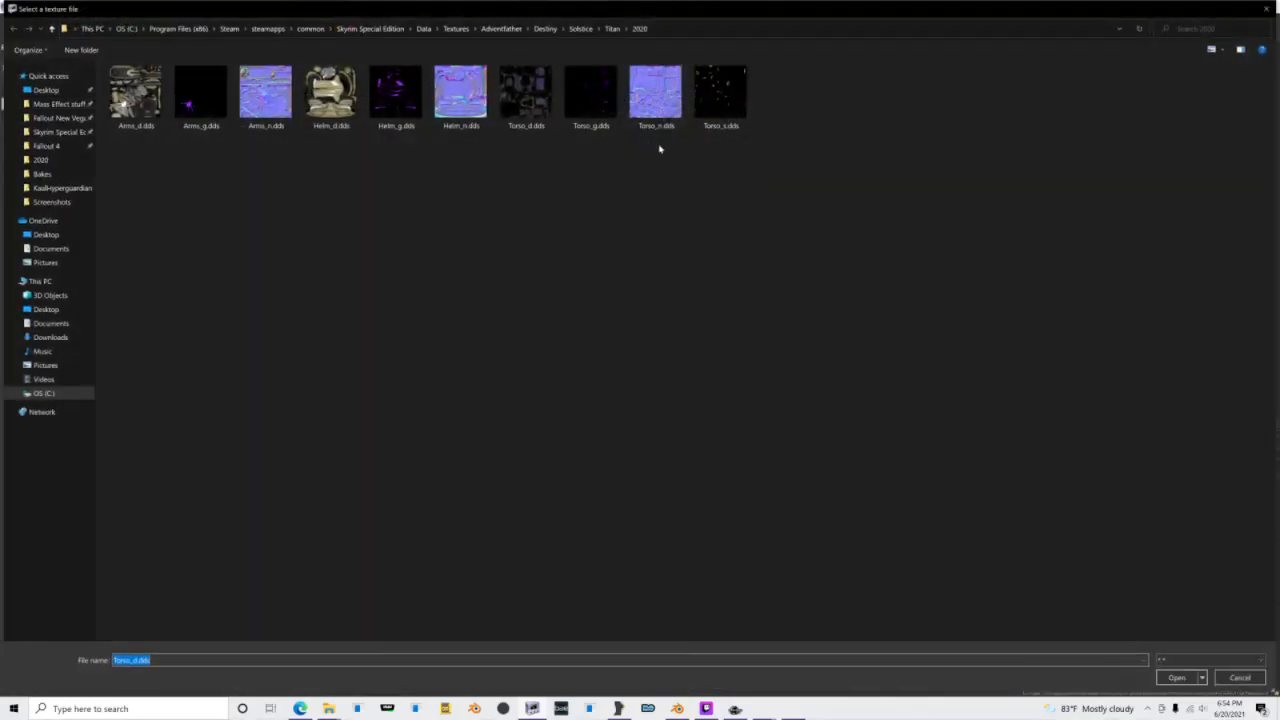
pyautogui.click(654, 105)
pyautogui.doubleClick(654, 105)
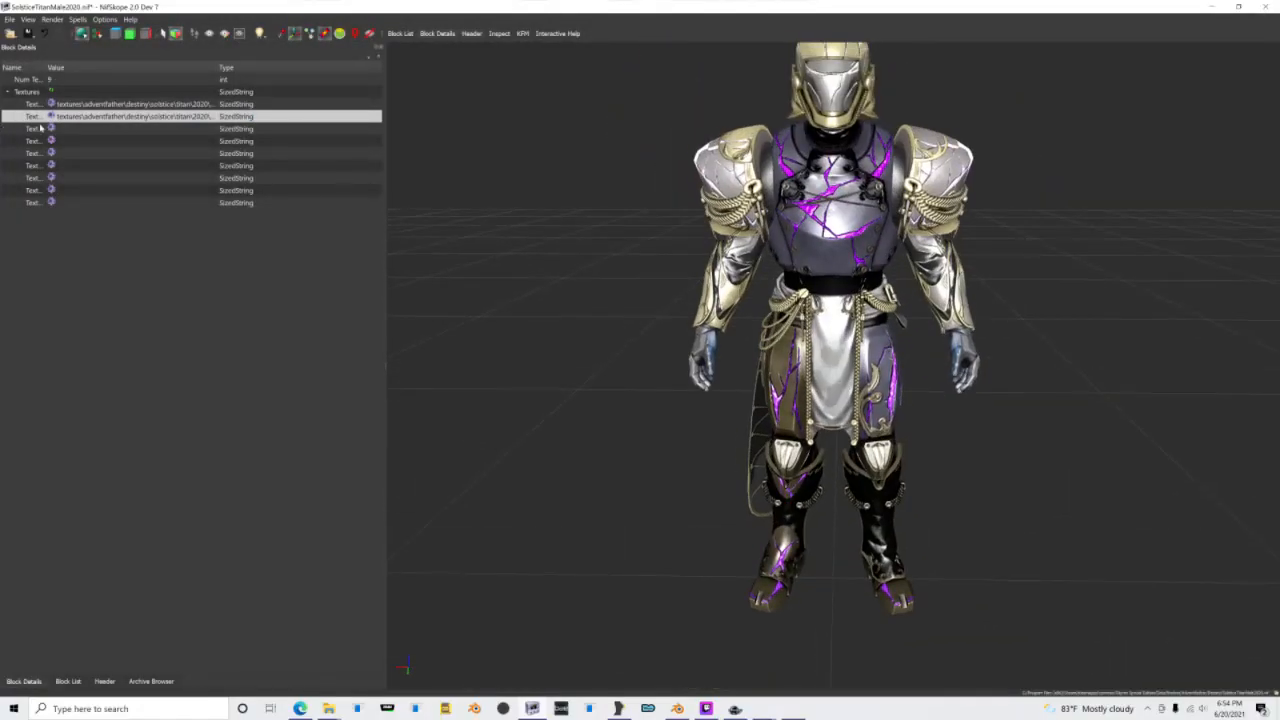
pyautogui.click(51, 128)
pyautogui.doubleClick(592, 97)
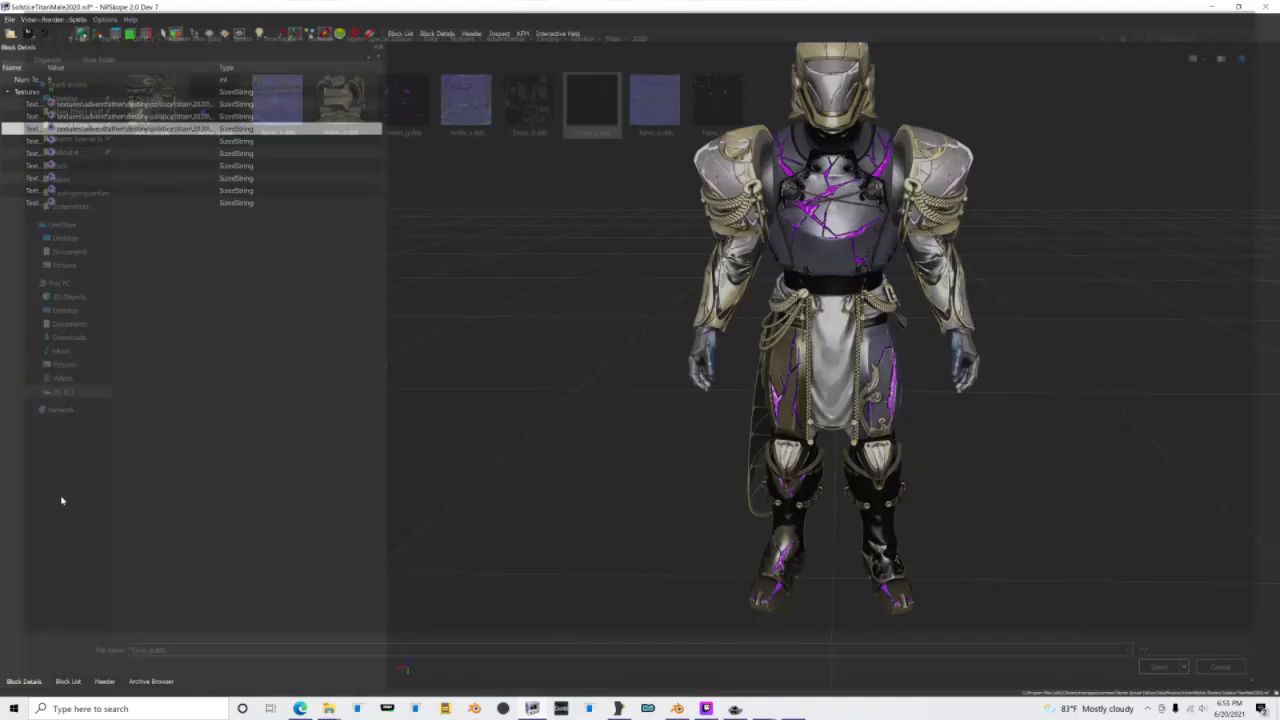
# Step: Collapse the Plate shape's blocks and inspect the textures on the full armor model
pyautogui.click(67, 681)
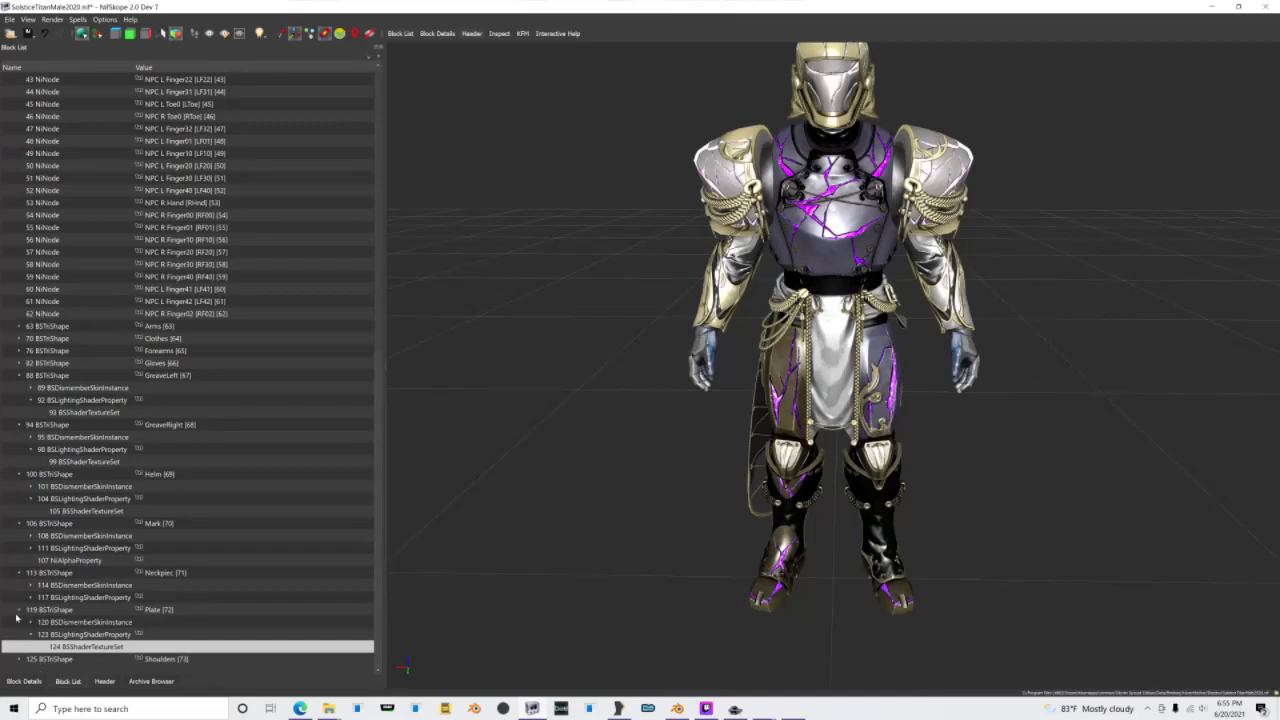
pyautogui.click(18, 610)
pyautogui.scroll(-3, 582, 456)
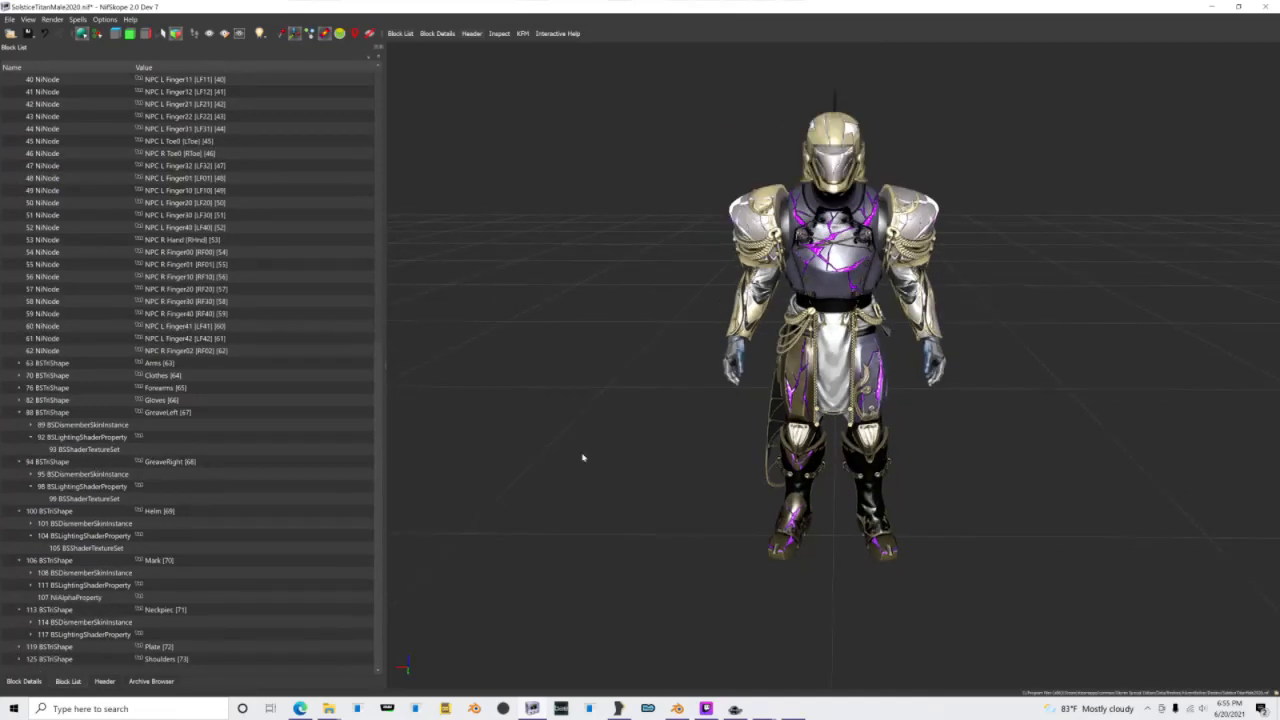
pyautogui.moveTo(582, 456); pyautogui.dragTo(524, 480)
pyautogui.scroll(4, 560, 487)
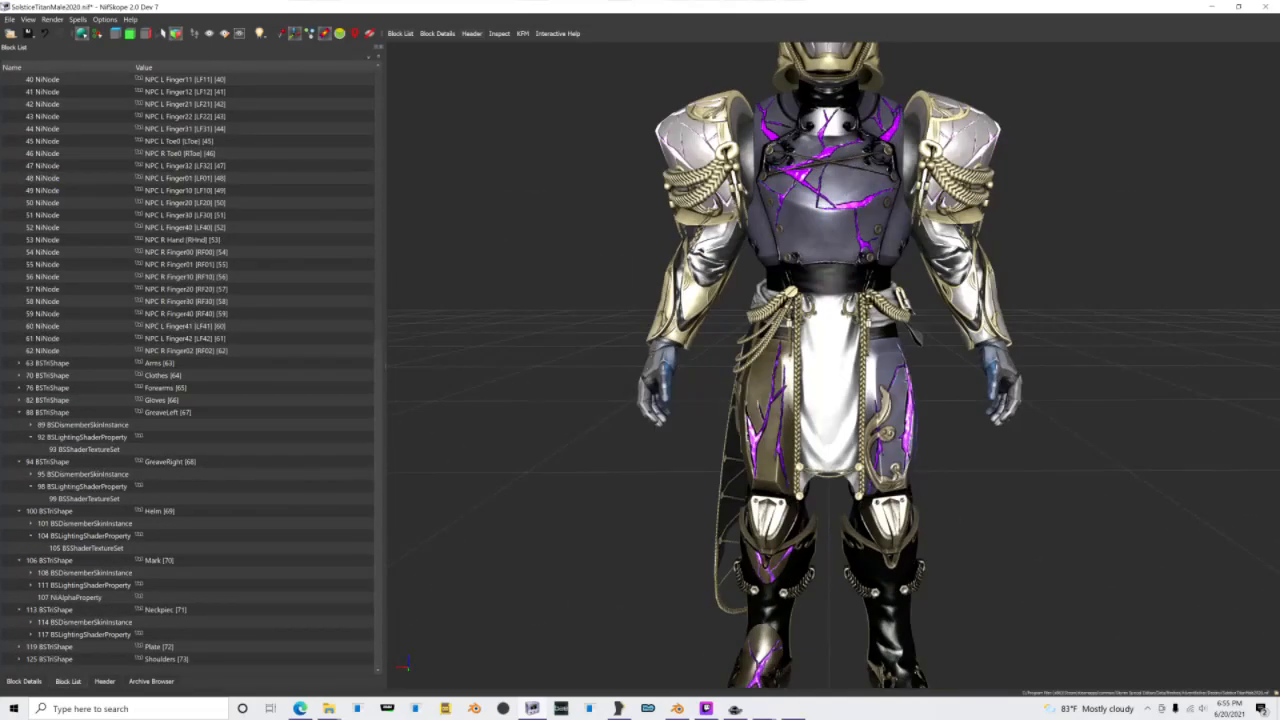
# Step: Save the mesh and reopen SolsticeTitanMale2020.nif to check the finished armor from the front and at an angle
pyautogui.click(11, 33)
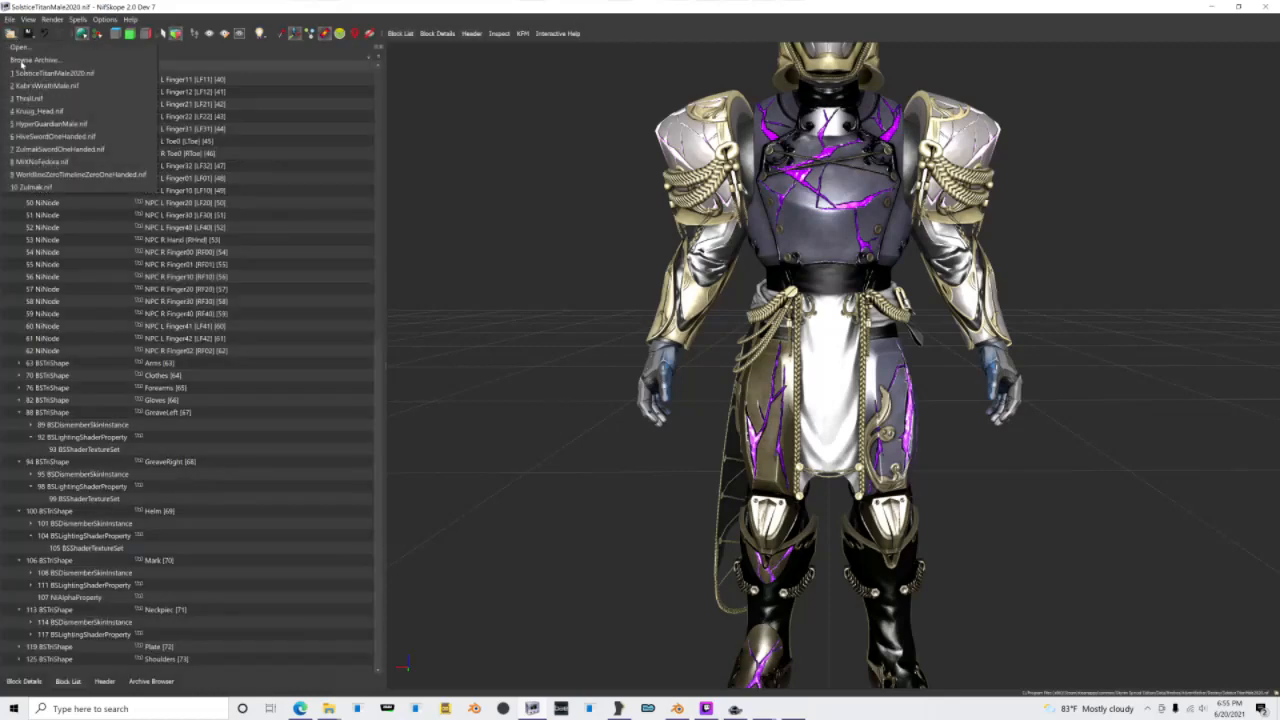
pyautogui.click(40, 73)
pyautogui.scroll(3, 810, 449)
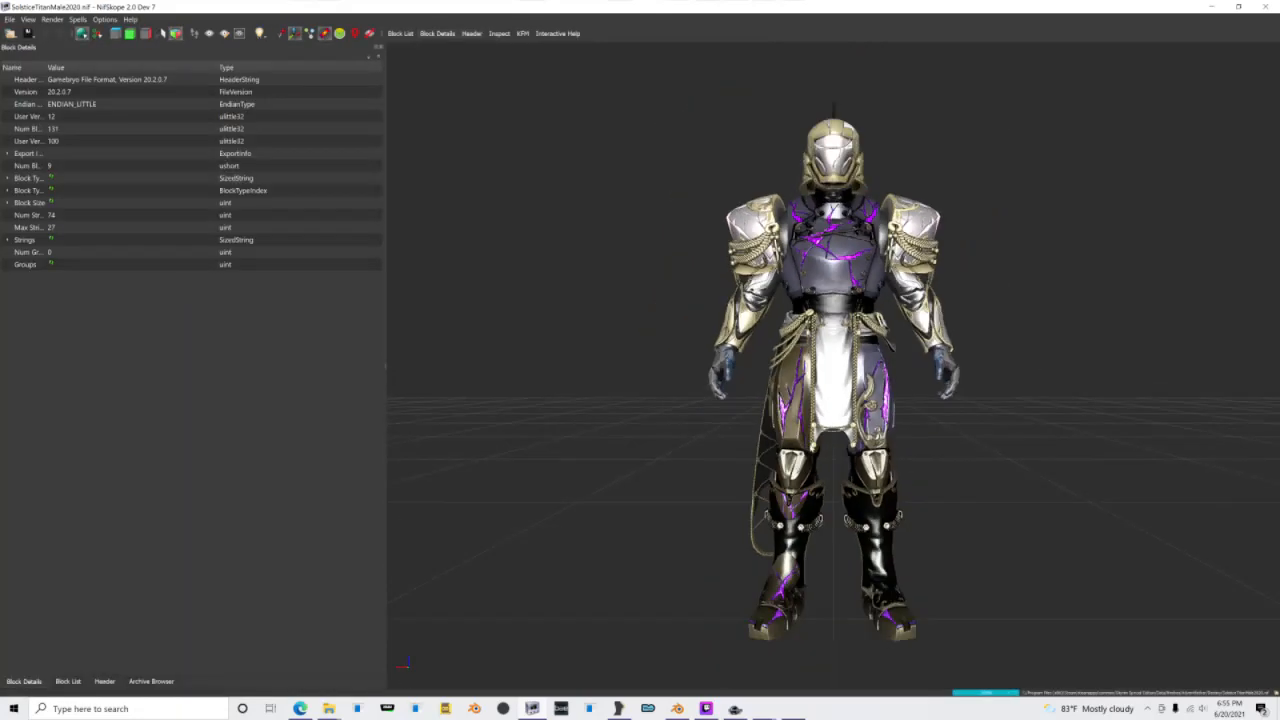
pyautogui.moveTo(810, 449)
pyautogui.mouseDown()
pyautogui.moveTo(944, 461)
pyautogui.moveTo(798, 450)
pyautogui.mouseUp()
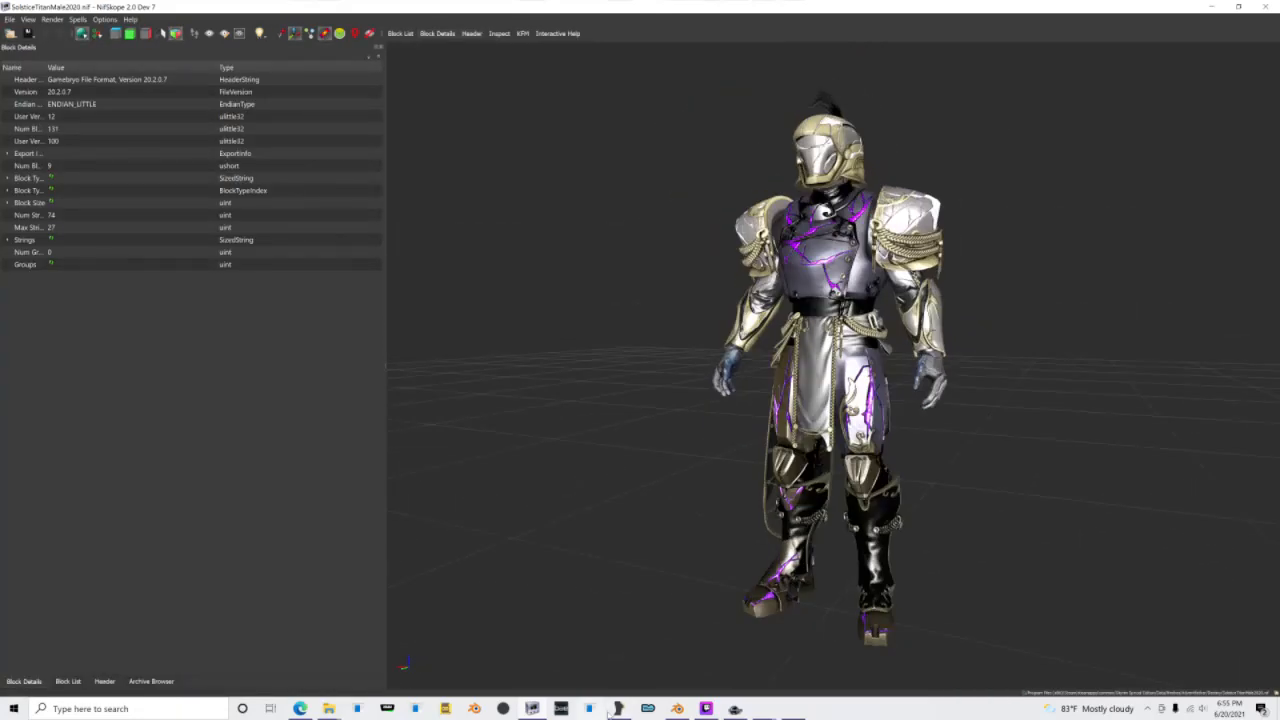
# Step: Switch to Outfit Studio with the armor's bone weights project
pyautogui.click(612, 709)
pyautogui.click(762, 423)
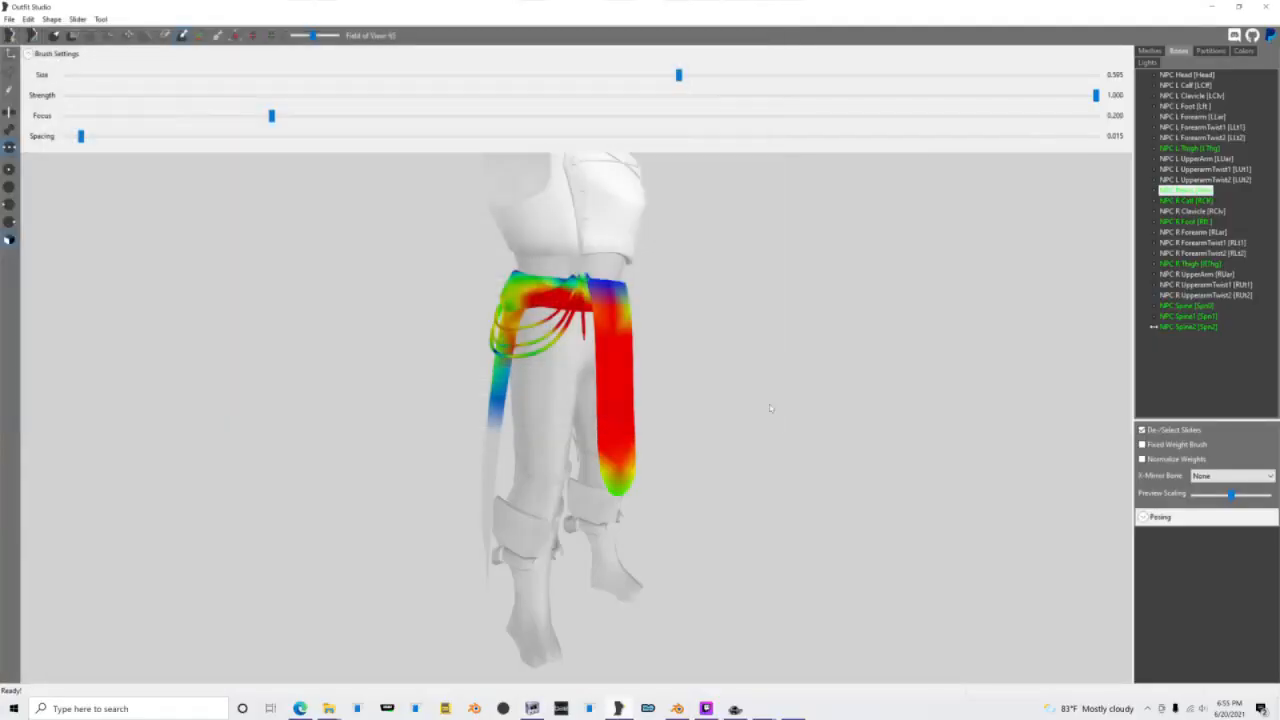